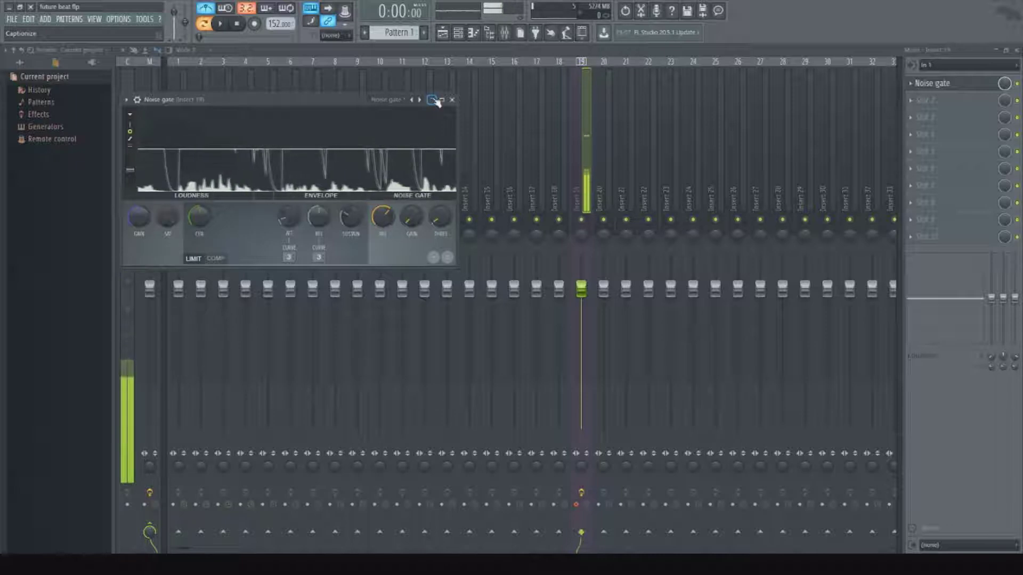
Collapse the Noise gate window and show the playlist instead of the mixer, zoomed in on the first bars.
{"action": "left_click", "coordinate": [434, 100]}
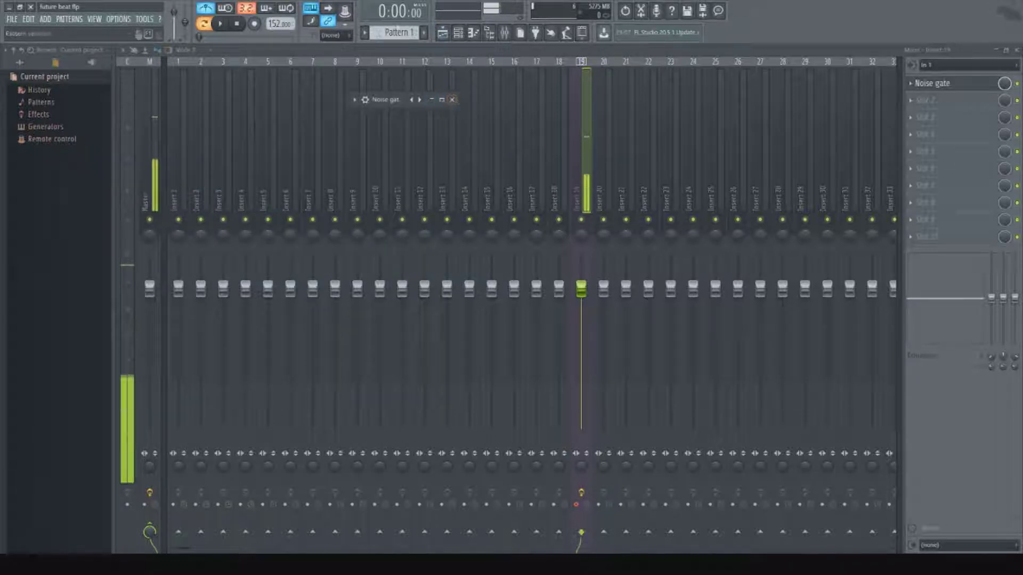
{"action": "left_click", "coordinate": [457, 33]}
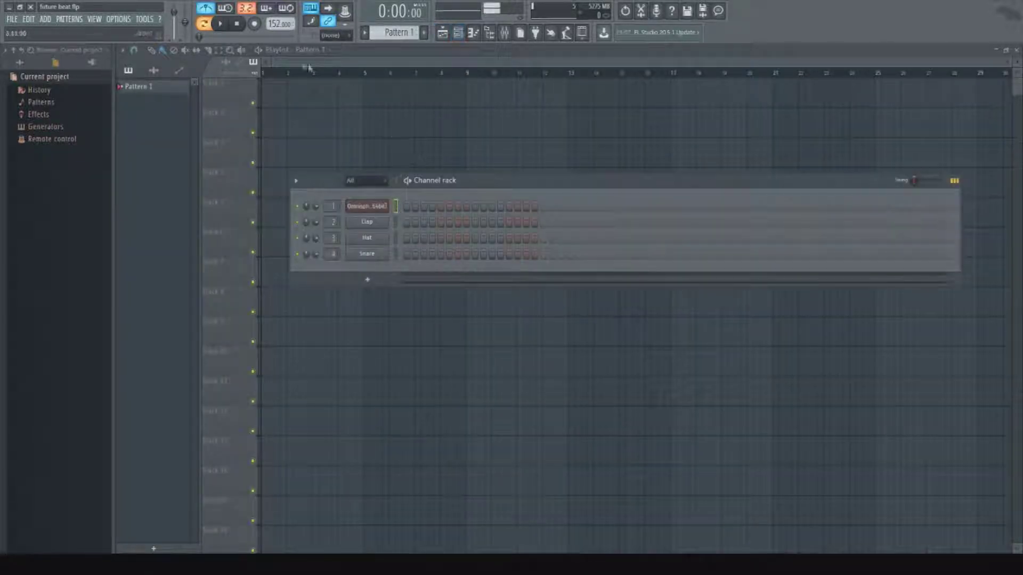
{"action": "scroll", "coordinate": [294, 70], "scroll_direction": "up", "scroll_amount": 5}
{"action": "left_click", "coordinate": [294, 72]}
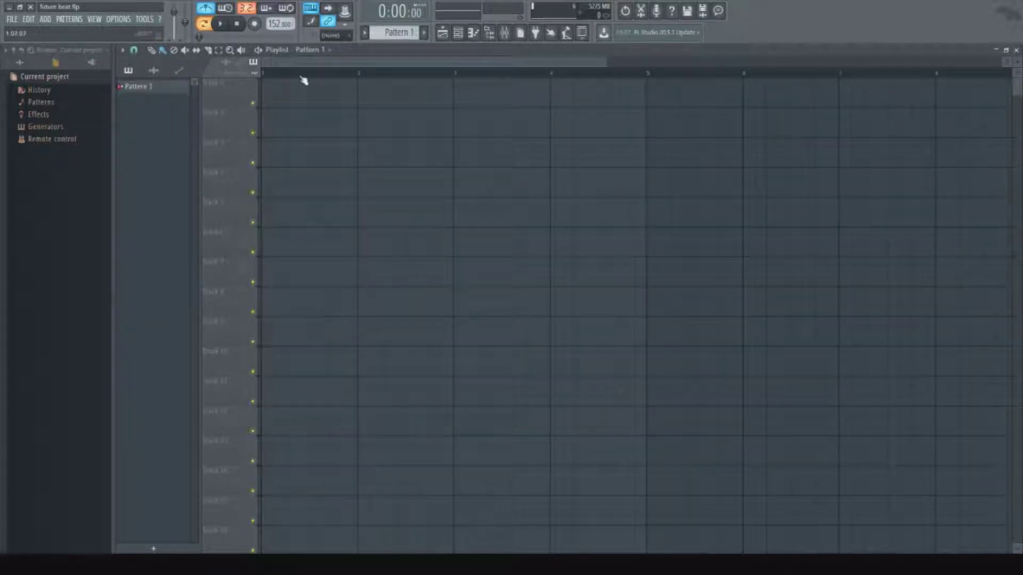
Show all content in the browser and collapse the 808s folder inside sounds.
{"action": "left_click", "coordinate": [19, 63]}
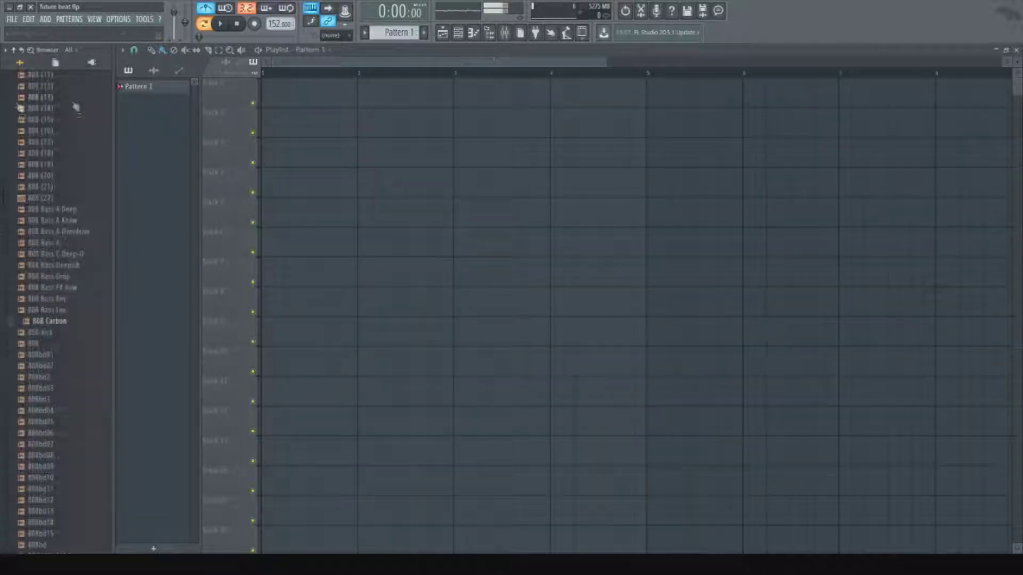
{"action": "left_click_drag", "start_coordinate": [5, 157], "coordinate": [5, 142]}
{"action": "left_click", "coordinate": [52, 354]}
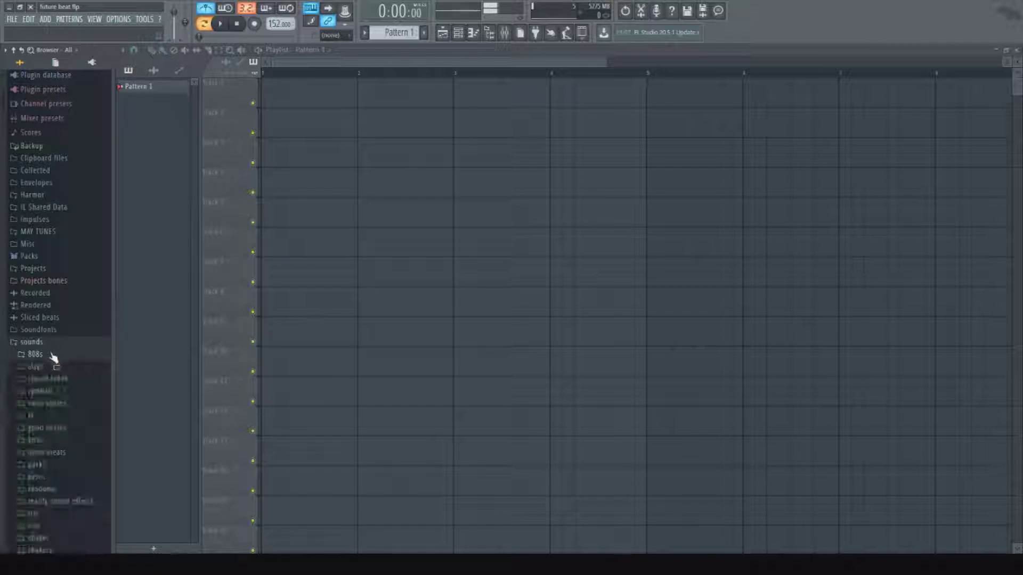
{"action": "scroll", "coordinate": [423, 80], "scroll_direction": "up", "scroll_amount": 2}
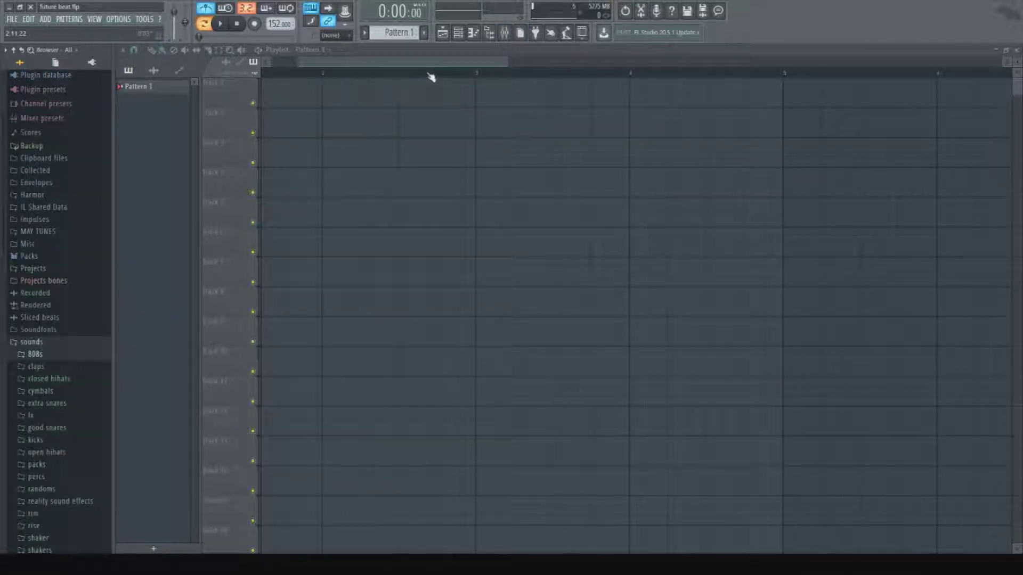
{"action": "left_click", "coordinate": [458, 33]}
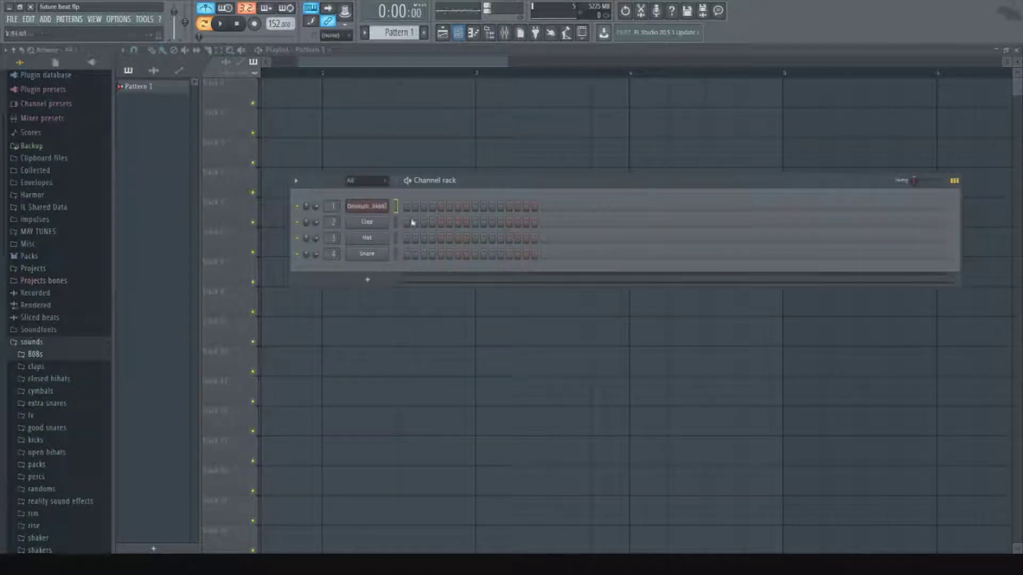
{"action": "left_click", "coordinate": [385, 208]}
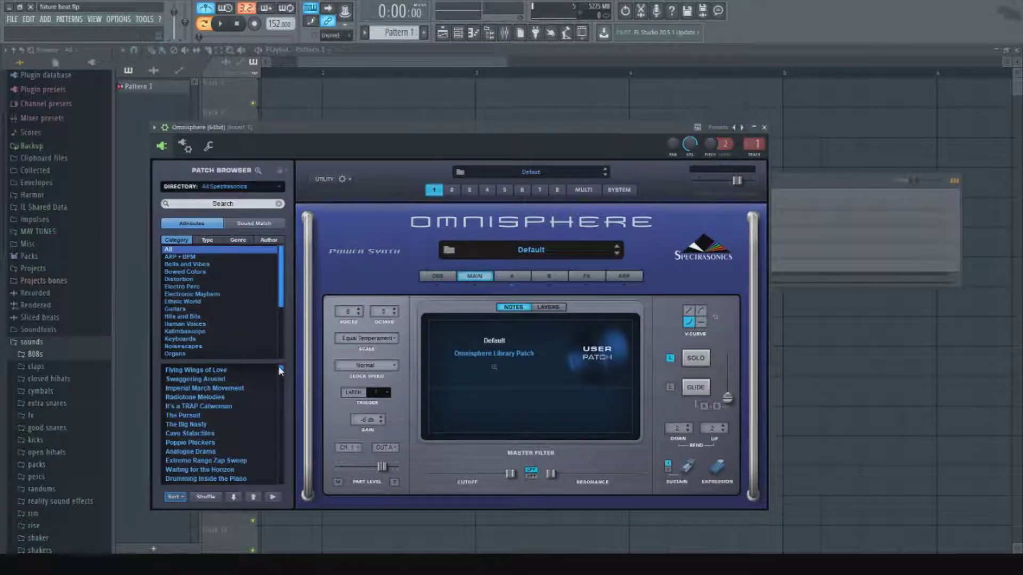
{"action": "left_click", "coordinate": [506, 35]}
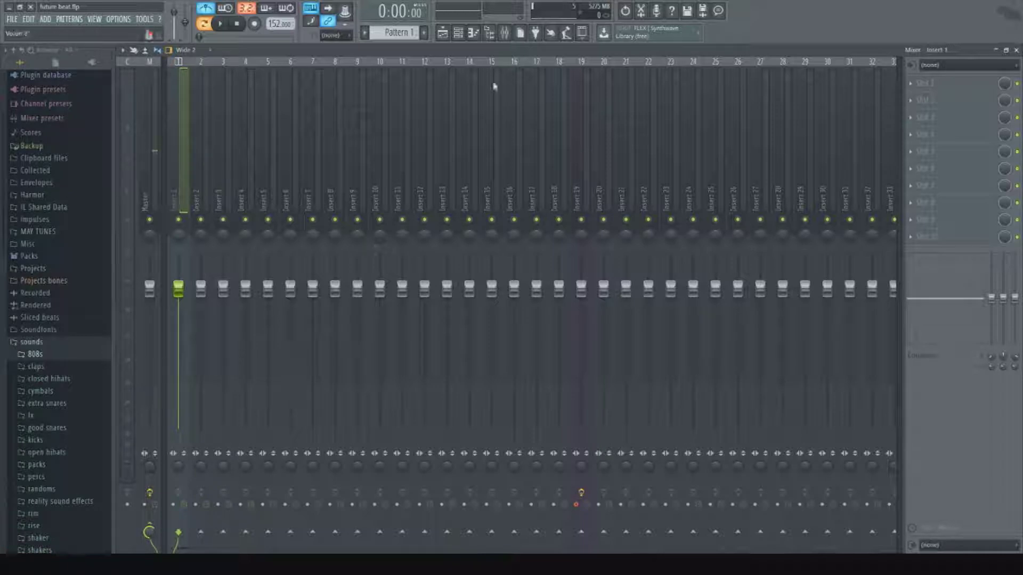
Open the Omnisphere channel, filter its patches by the Ambient genre and load the Dangerous Magic patch.
{"action": "left_click", "coordinate": [458, 32]}
{"action": "left_click", "coordinate": [462, 37]}
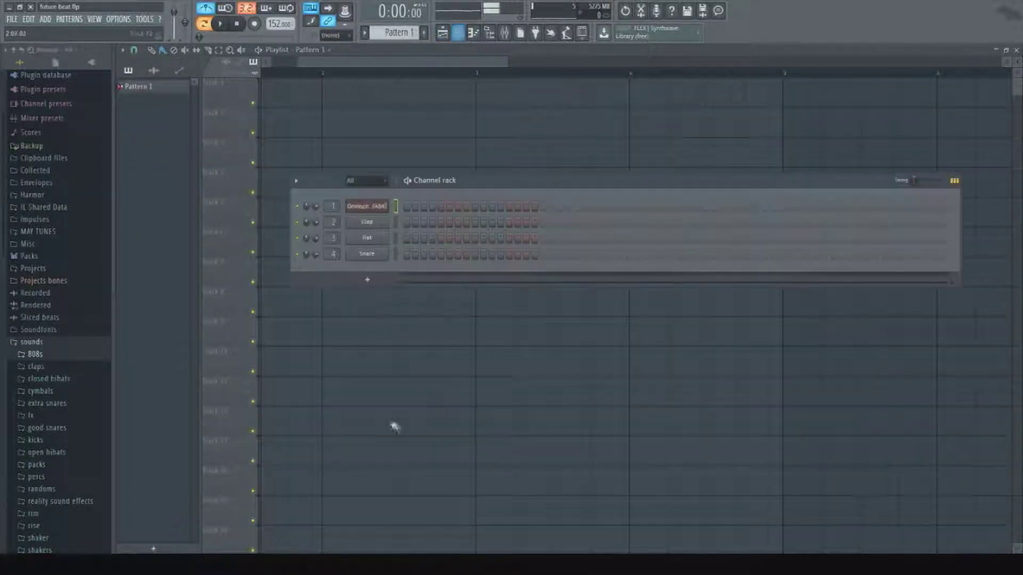
{"action": "left_click", "coordinate": [372, 205]}
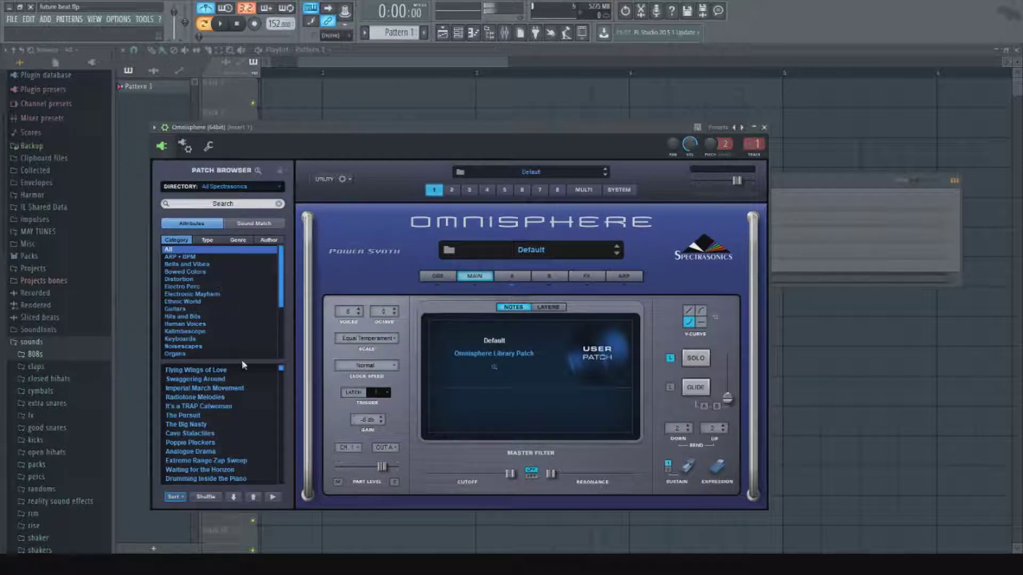
{"action": "left_click_drag", "start_coordinate": [283, 372], "coordinate": [281, 384]}
{"action": "left_click_drag", "start_coordinate": [280, 296], "coordinate": [280, 325]}
{"action": "scroll", "coordinate": [230, 347], "scroll_direction": "down", "scroll_amount": 2}
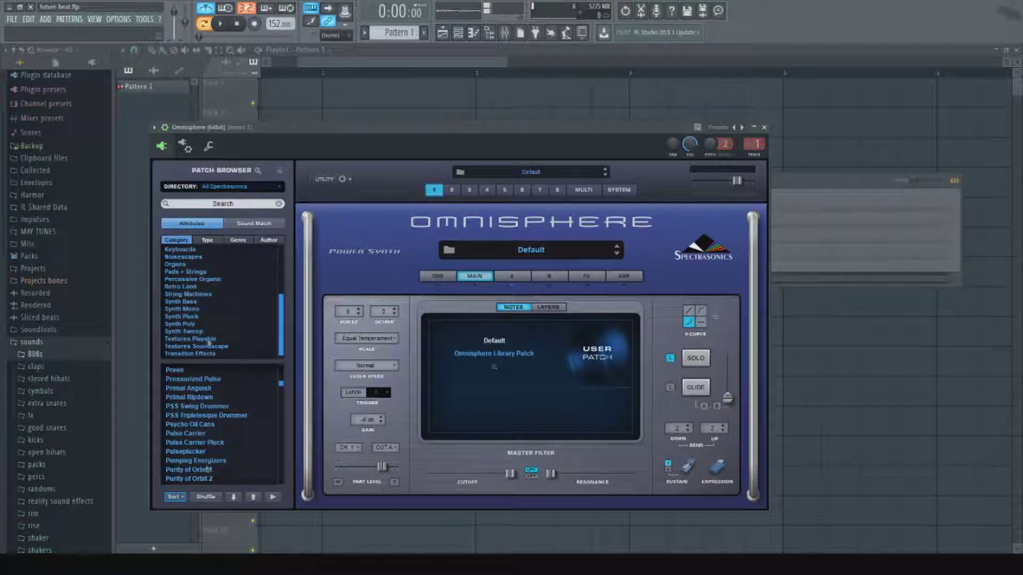
{"action": "scroll", "coordinate": [228, 296], "scroll_direction": "up", "scroll_amount": 5}
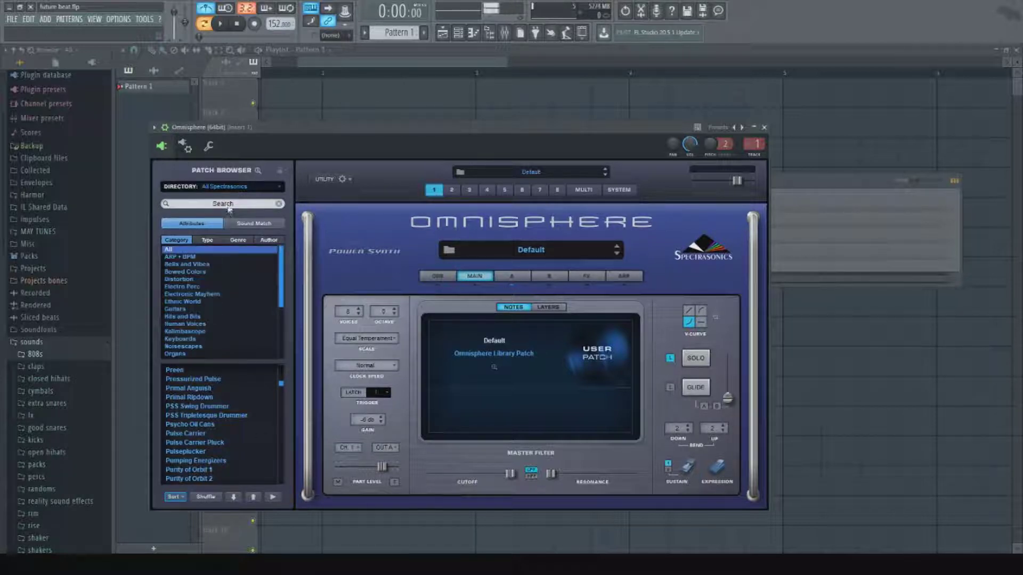
{"action": "scroll", "coordinate": [218, 282], "scroll_direction": "down", "scroll_amount": 3}
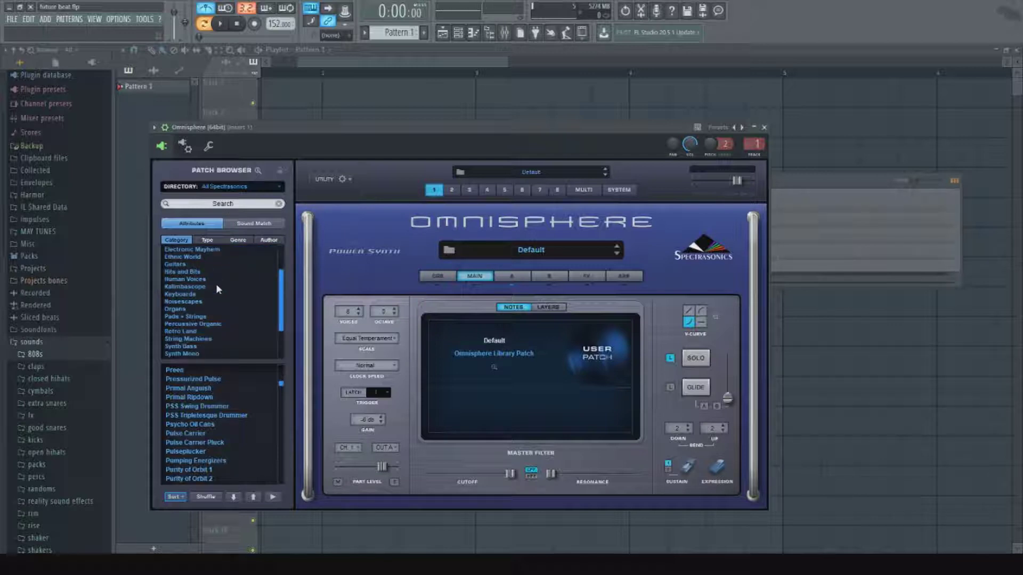
{"action": "left_click", "coordinate": [237, 239]}
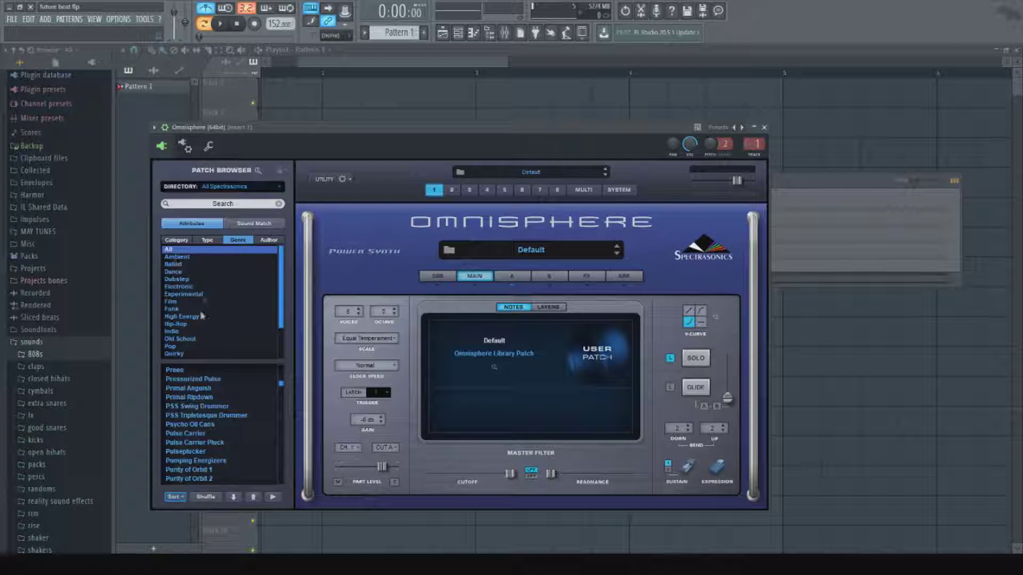
{"action": "key", "text": "Down"}
{"action": "scroll", "coordinate": [283, 374], "scroll_direction": "down", "scroll_amount": 10}
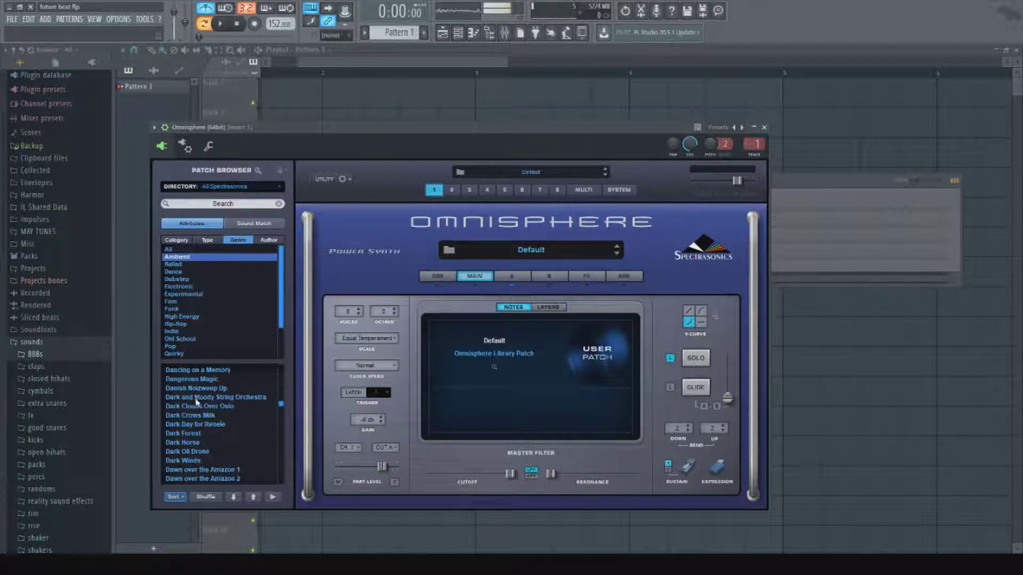
{"action": "left_click", "coordinate": [194, 379]}
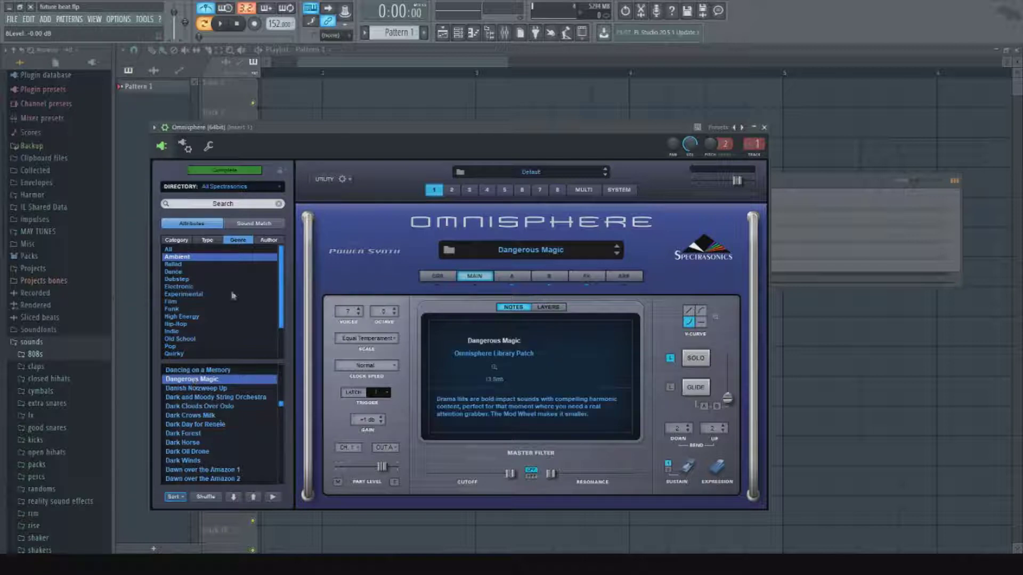
Load the Rainfall Bells 2 patch from the Bell Textures type in Omnisphere.
{"action": "left_click", "coordinate": [473, 33]}
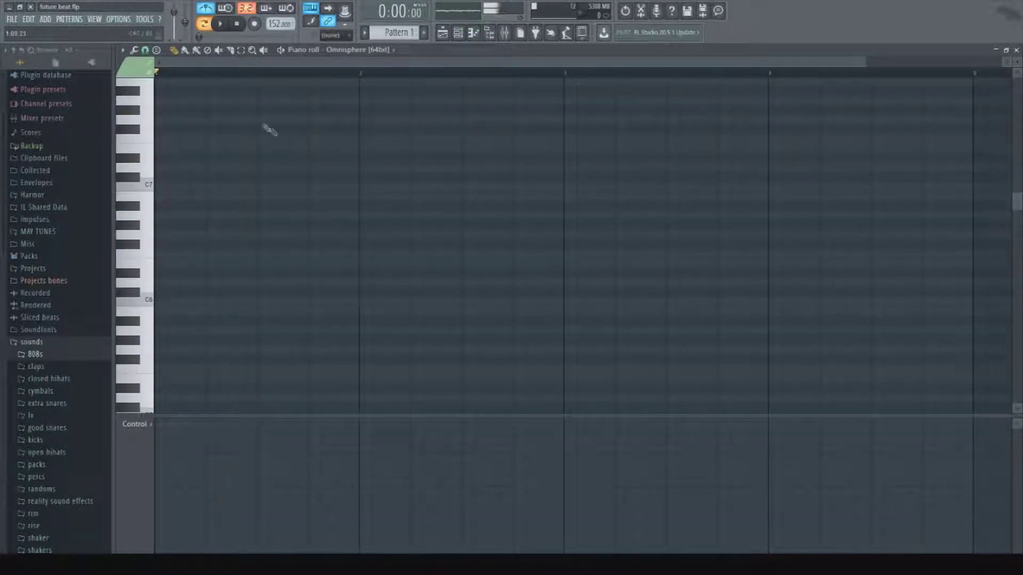
{"action": "left_click", "coordinate": [459, 33]}
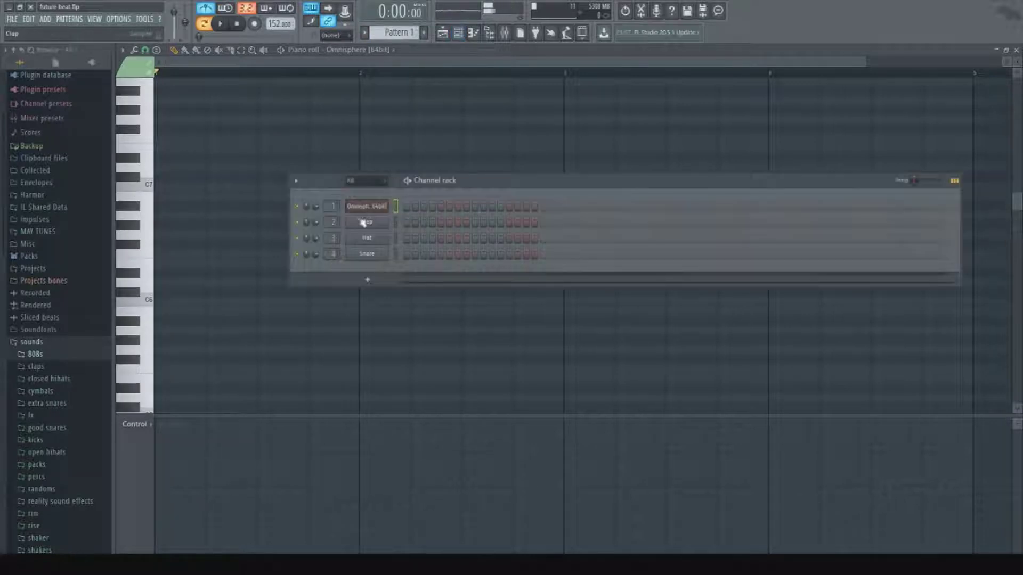
{"action": "left_click", "coordinate": [375, 213]}
{"action": "scroll", "coordinate": [229, 452], "scroll_direction": "down", "scroll_amount": 5}
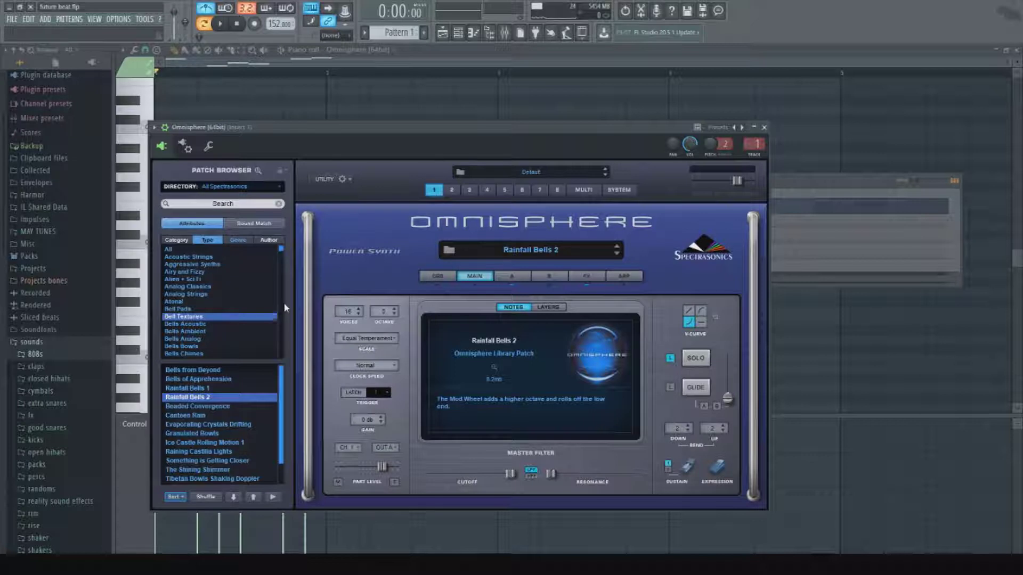
Cut all the melody notes from Omnisphere's piano roll.
{"action": "left_click", "coordinate": [328, 109]}
{"action": "right_click", "coordinate": [330, 110]}
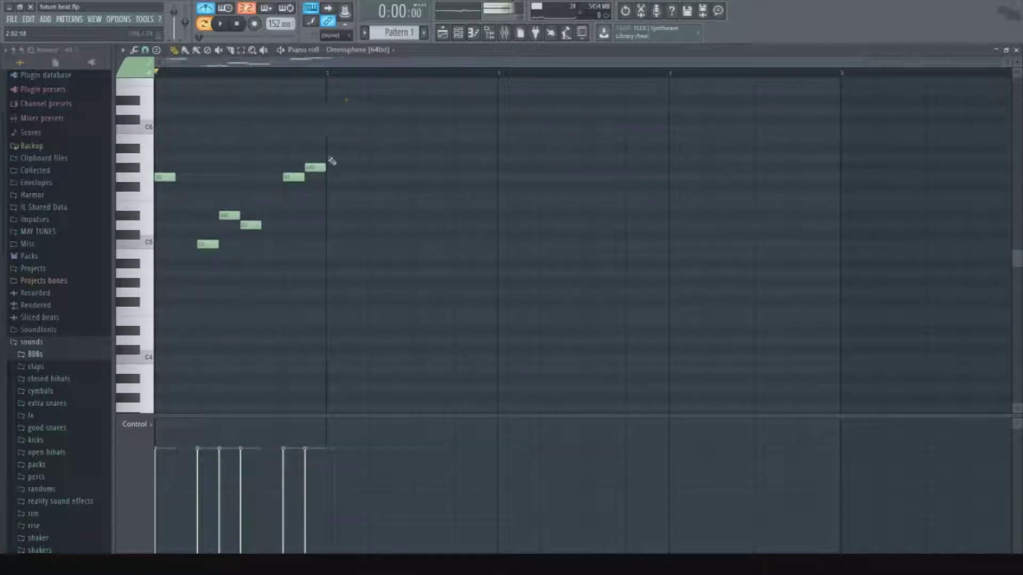
{"action": "key", "text": "ctrl+x"}
Add the Electric keyboard preset from the Packs' Instruments folder as a new channel.
{"action": "left_click", "coordinate": [456, 33]}
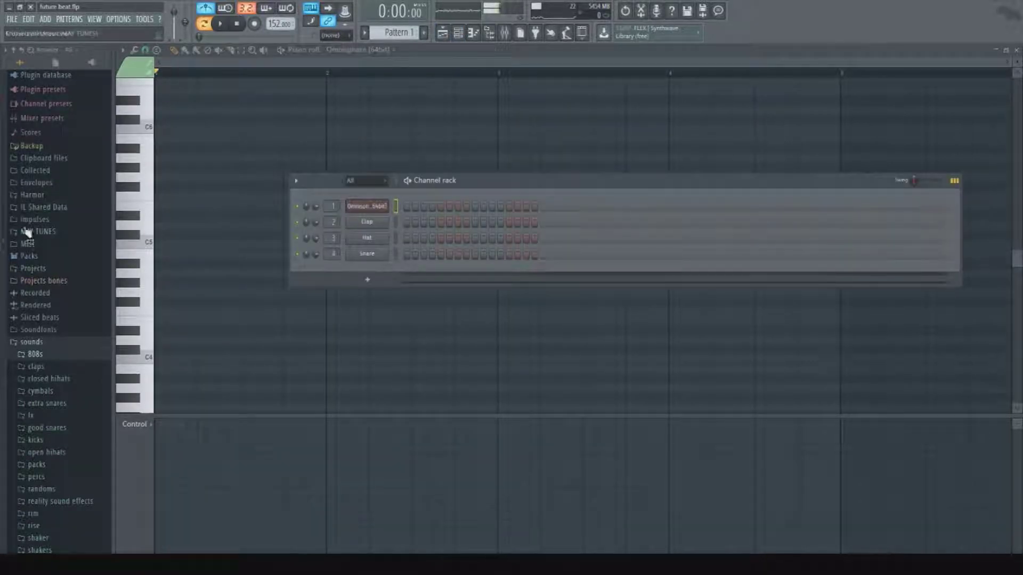
{"action": "left_click", "coordinate": [36, 258]}
{"action": "left_click", "coordinate": [60, 293]}
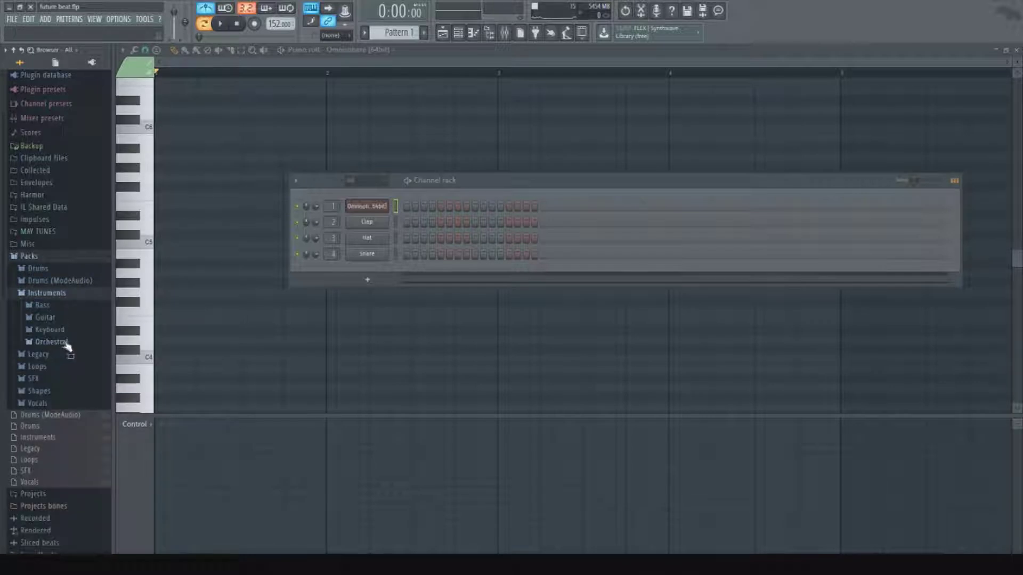
{"action": "left_click", "coordinate": [65, 336]}
{"action": "left_click_drag", "start_coordinate": [59, 352], "coordinate": [481, 261]}
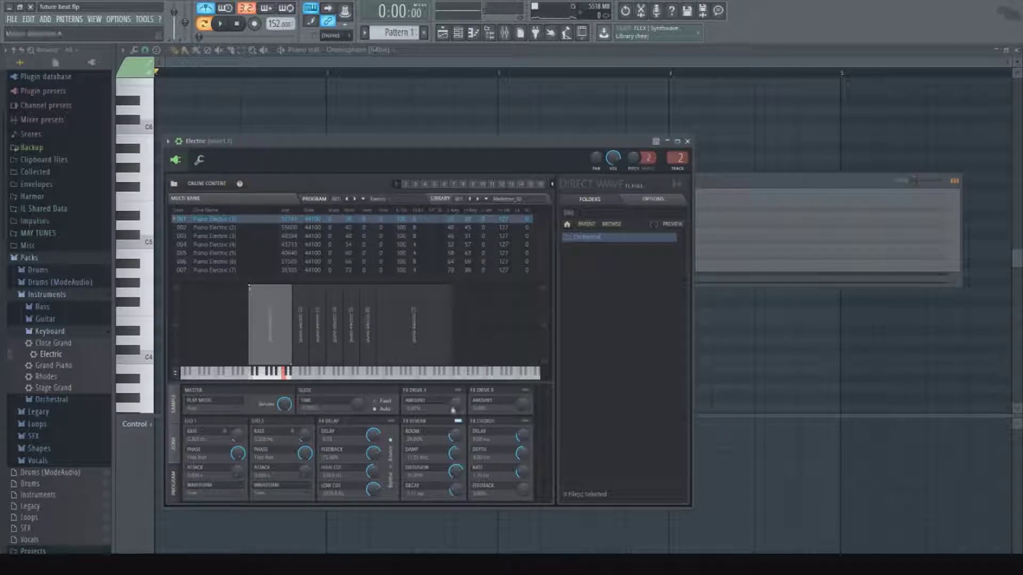
Place a one-bar chord of B4, D5 and F#5 in bar 1 of Electric's piano roll and play it back.
{"action": "left_click", "coordinate": [474, 32]}
{"action": "left_click", "coordinate": [157, 359]}
{"action": "right_click", "coordinate": [164, 358]}
{"action": "left_click", "coordinate": [161, 255]}
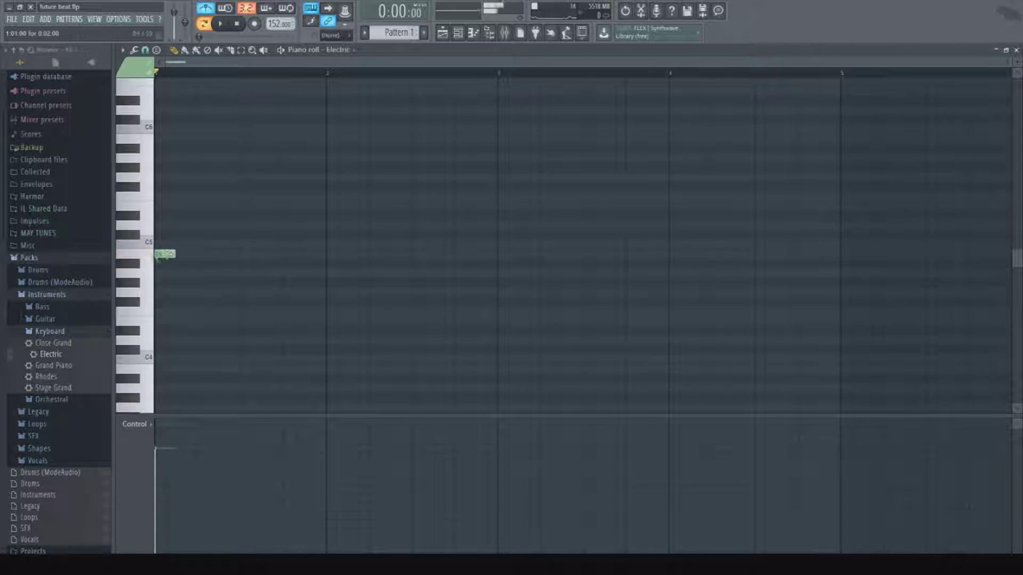
{"action": "left_click_drag", "start_coordinate": [172, 257], "coordinate": [309, 258]}
{"action": "left_click_drag", "start_coordinate": [195, 234], "coordinate": [161, 233]}
{"action": "right_click", "coordinate": [162, 234]}
{"action": "left_click", "coordinate": [160, 225]}
{"action": "left_click", "coordinate": [162, 188]}
{"action": "key", "text": "space"}
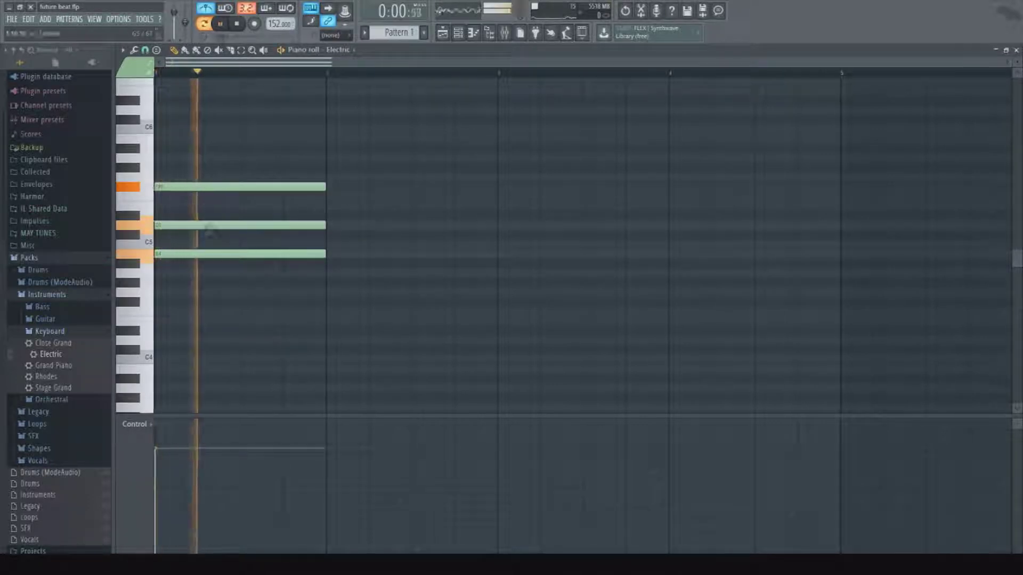
{"action": "key", "text": "space"}
Place a one-bar chord of E4, G4 and B4 in bar 2 and play back the progression.
{"action": "left_click", "coordinate": [330, 321]}
{"action": "left_click", "coordinate": [330, 291]}
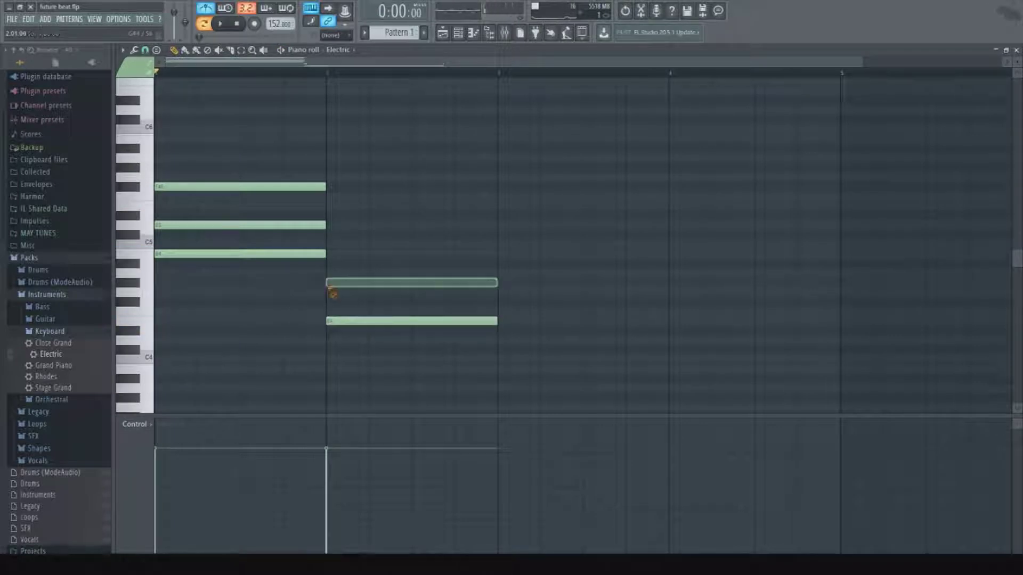
{"action": "left_click", "coordinate": [330, 253]}
{"action": "key", "text": "space"}
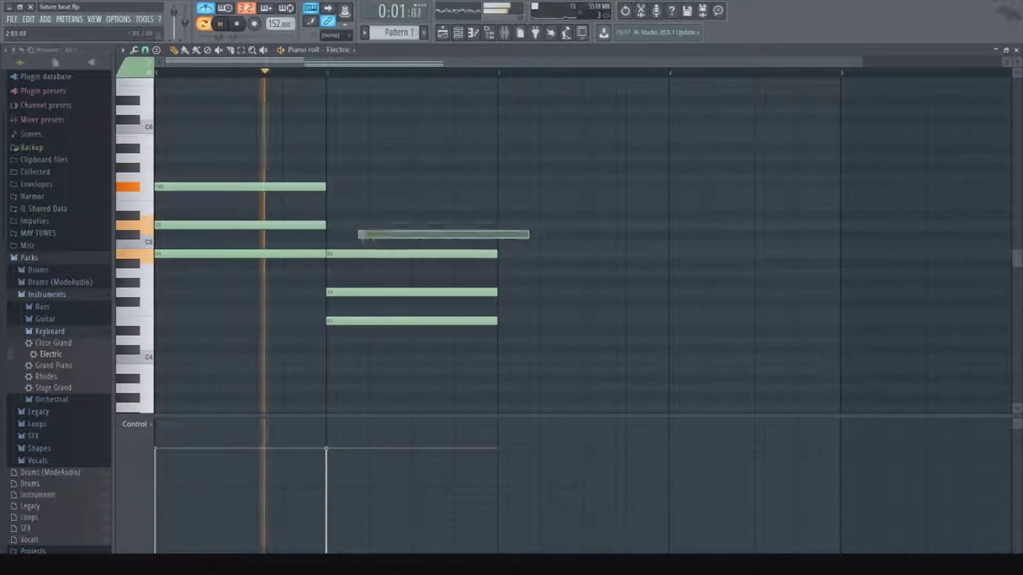
{"action": "key", "text": "space"}
Place a one-bar chord of F#4, A4 and C#5 in bar 3 and play back the progression.
{"action": "left_click", "coordinate": [500, 311]}
{"action": "right_click", "coordinate": [502, 311]}
{"action": "left_click", "coordinate": [501, 302]}
{"action": "left_click", "coordinate": [498, 273]}
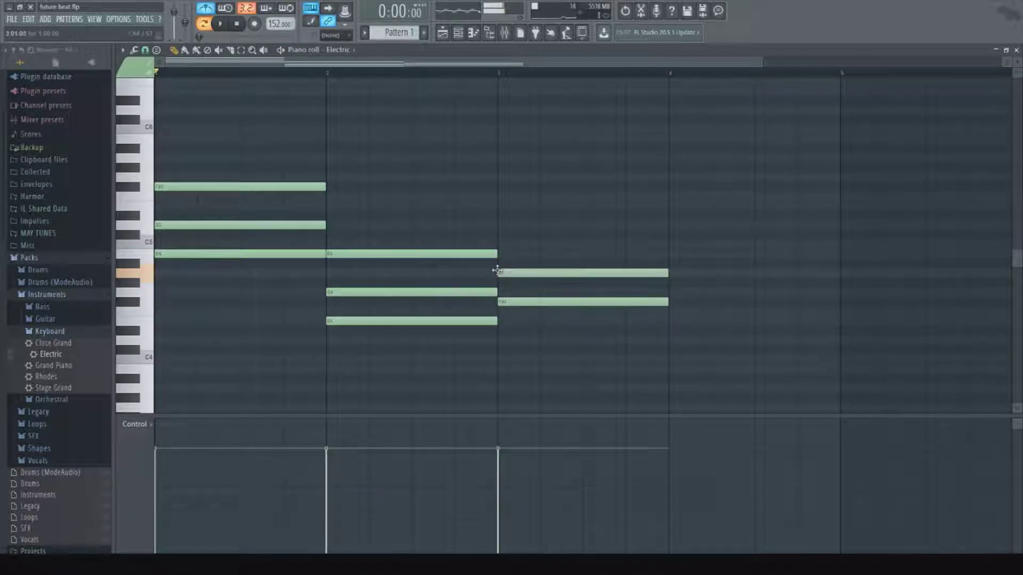
{"action": "left_click", "coordinate": [499, 235]}
{"action": "key", "text": "space"}
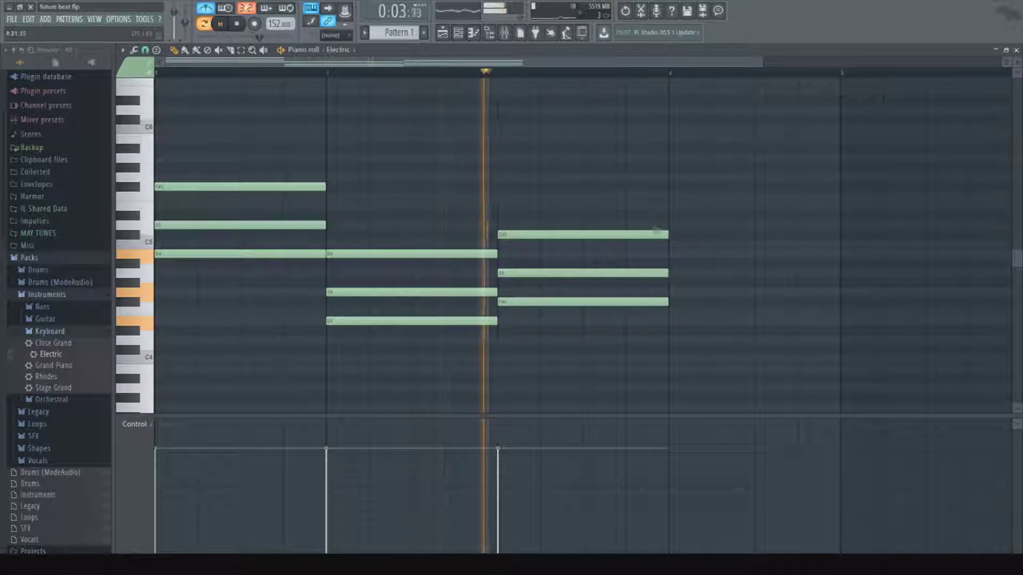
{"action": "key", "text": "space"}
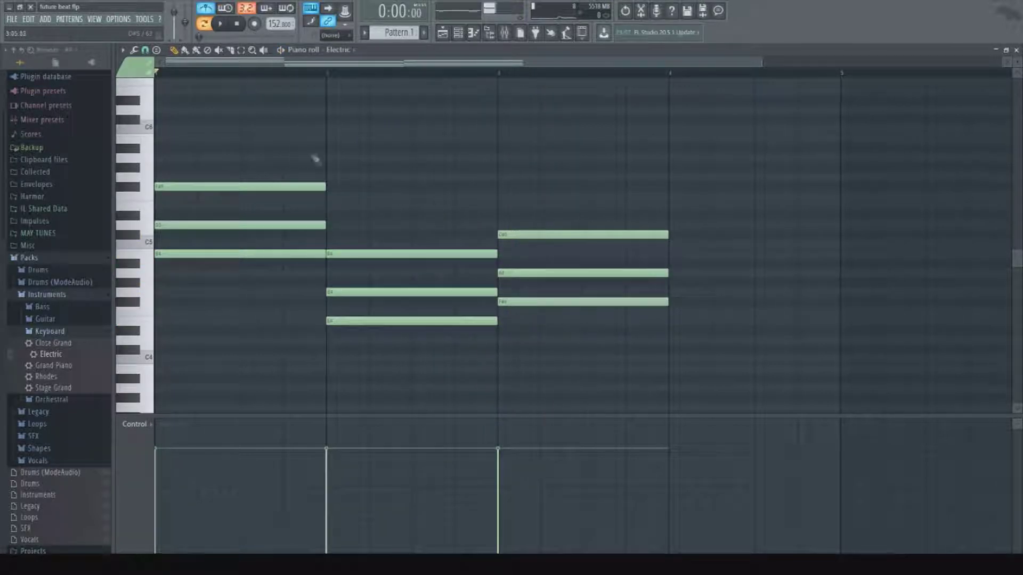
Delete the notes of all three chords from the piano roll.
{"action": "right_click", "coordinate": [298, 186]}
{"action": "right_click", "coordinate": [421, 320]}
{"action": "right_click", "coordinate": [621, 273]}
Place a one-bar chord of G4, A#4, D5 and G5 at the start of bar 1 and play it back.
{"action": "left_click", "coordinate": [156, 291]}
{"action": "left_click", "coordinate": [156, 264]}
{"action": "left_click", "coordinate": [155, 215]}
{"action": "left_click_drag", "start_coordinate": [152, 216], "coordinate": [157, 225]}
{"action": "left_click", "coordinate": [155, 177]}
{"action": "key", "text": "space"}
{"action": "key", "text": "space"}
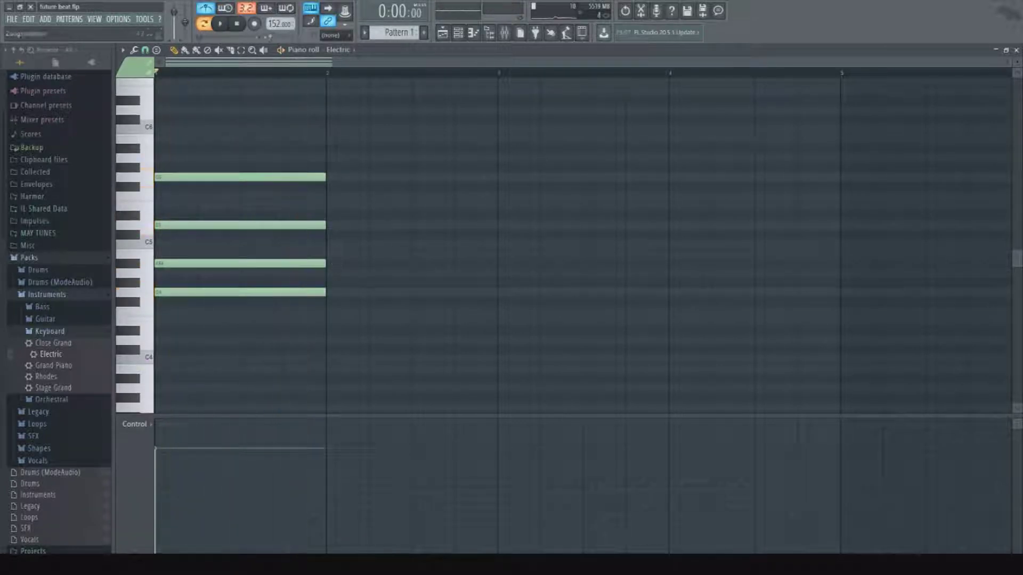
Lengthen all four chord notes to one and a half bars, play the chord back and deselect the notes.
{"action": "key", "text": "ctrl+a"}
{"action": "left_click_drag", "start_coordinate": [342, 232], "coordinate": [424, 235]}
{"action": "key", "text": "space"}
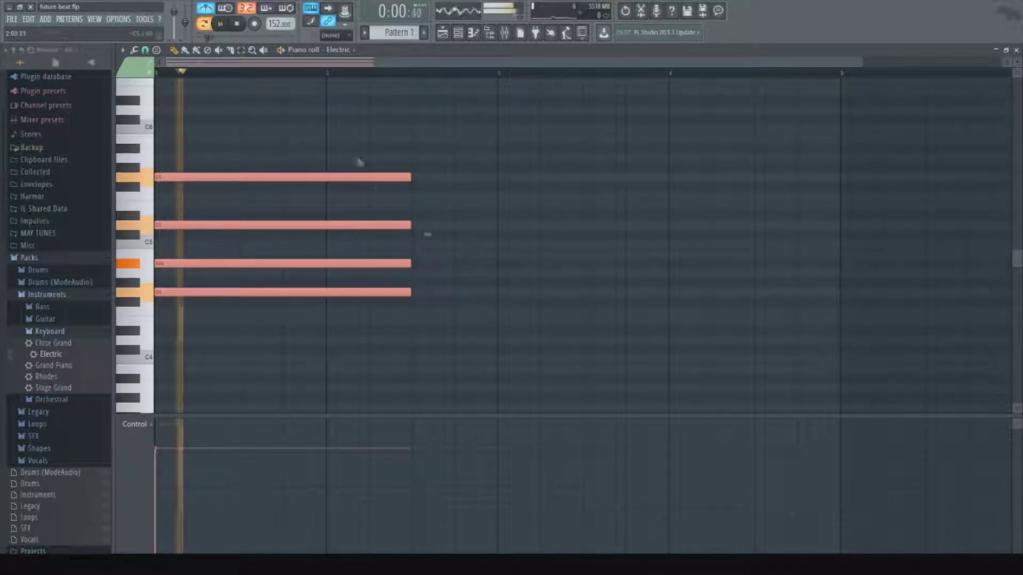
{"action": "key", "text": "space"}
{"action": "key", "text": "space"}
{"action": "scroll", "coordinate": [358, 76], "scroll_direction": "down", "scroll_amount": 2}
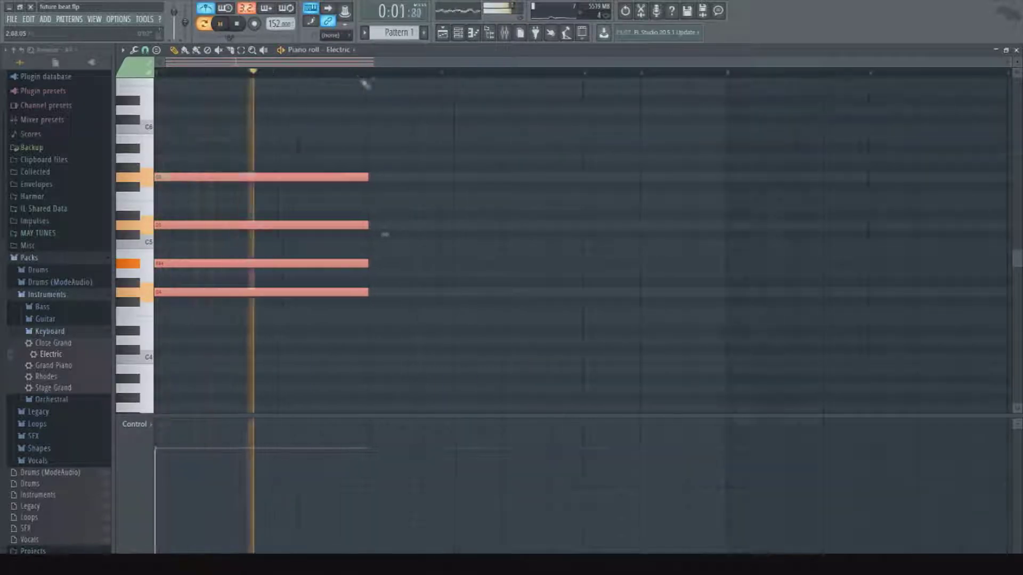
{"action": "left_click", "coordinate": [420, 176]}
{"action": "key", "text": "space"}
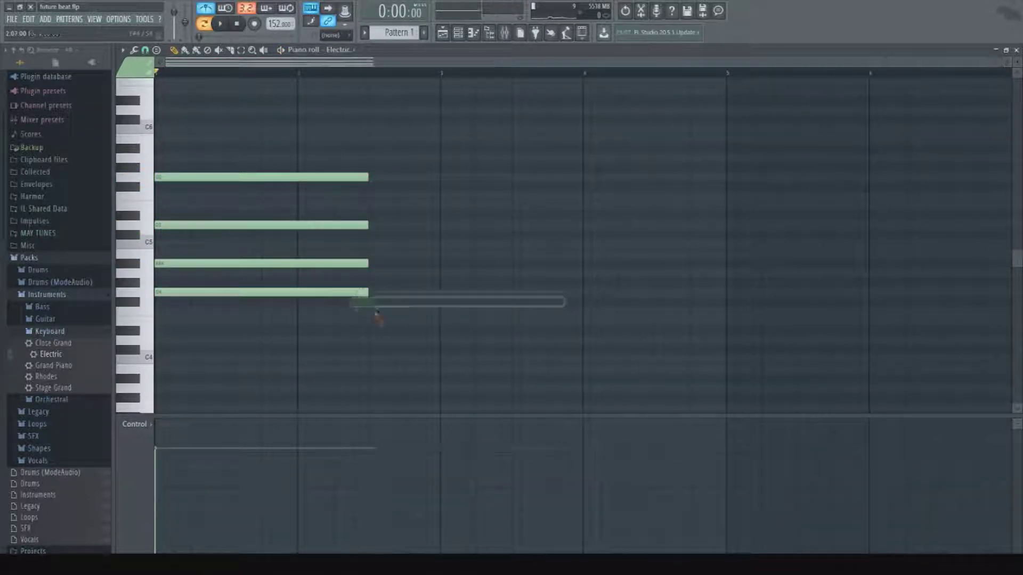
{"action": "left_click", "coordinate": [369, 322]}
{"action": "left_click_drag", "start_coordinate": [370, 333], "coordinate": [370, 332]}
{"action": "left_click", "coordinate": [381, 302]}
{"action": "right_click", "coordinate": [382, 302]}
{"action": "right_click", "coordinate": [390, 330]}
Place A#5 and D#5, each one and a half bars long, starting halfway through bar 2.
{"action": "left_click", "coordinate": [371, 158]}
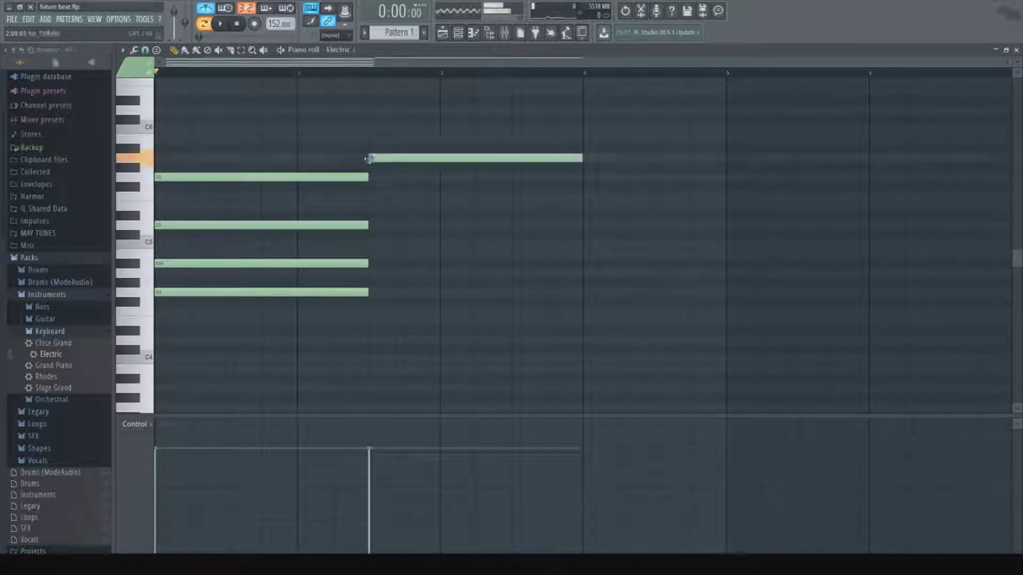
{"action": "left_click_drag", "start_coordinate": [370, 158], "coordinate": [370, 149]}
{"action": "left_click", "coordinate": [371, 196]}
{"action": "left_click_drag", "start_coordinate": [372, 196], "coordinate": [375, 207]}
{"action": "right_click", "coordinate": [375, 207]}
{"action": "left_click", "coordinate": [374, 215]}
Try lower notes beneath the A#5 and D#5 in bar 2 and play the chord back.
{"action": "left_click", "coordinate": [379, 255]}
{"action": "left_click_drag", "start_coordinate": [374, 255], "coordinate": [370, 283]}
{"action": "left_click", "coordinate": [372, 274]}
{"action": "key", "text": "space"}
{"action": "right_click", "coordinate": [371, 283]}
{"action": "right_click", "coordinate": [371, 263]}
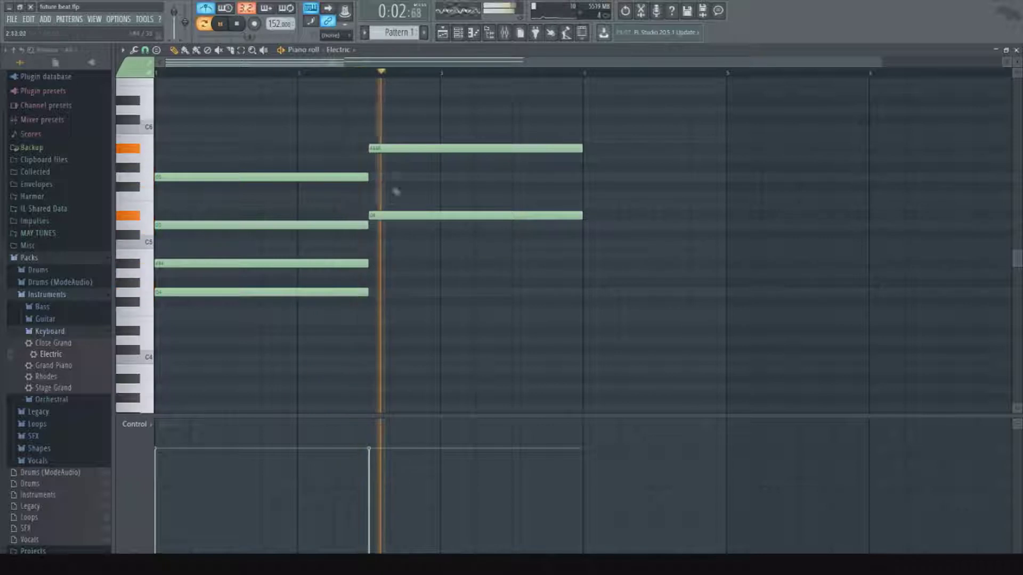
{"action": "key", "text": "space"}
Place a one-and-a-half-bar chord of D5, F#5 and A5 at the start of bar 3 and play the progression.
{"action": "mouse_move", "coordinate": [432, 150]}
{"action": "left_mouse_down"}
{"action": "mouse_move", "coordinate": [443, 160]}
{"action": "mouse_move", "coordinate": [432, 157]}
{"action": "left_mouse_up"}
{"action": "left_click", "coordinate": [441, 158]}
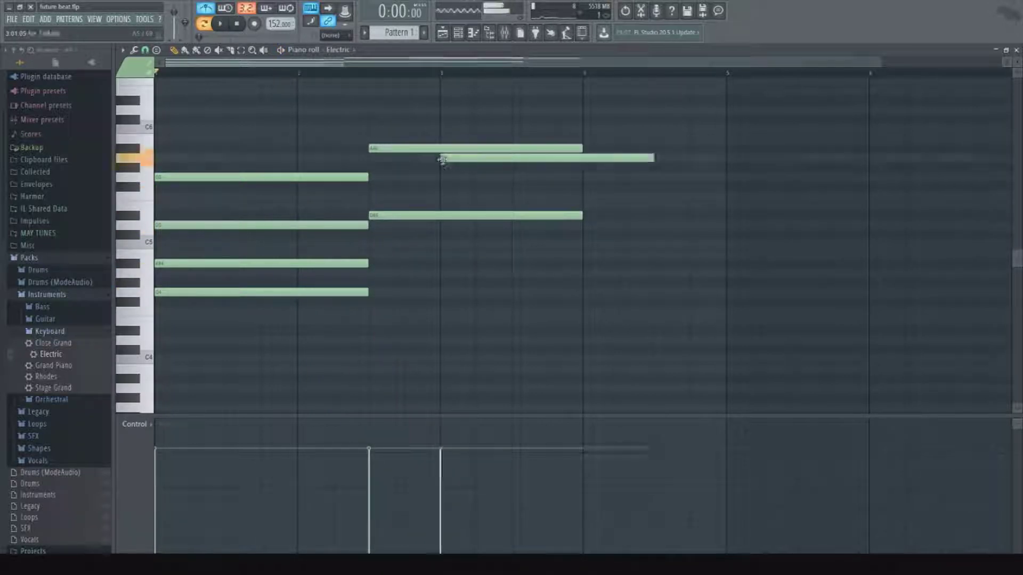
{"action": "left_click", "coordinate": [440, 188]}
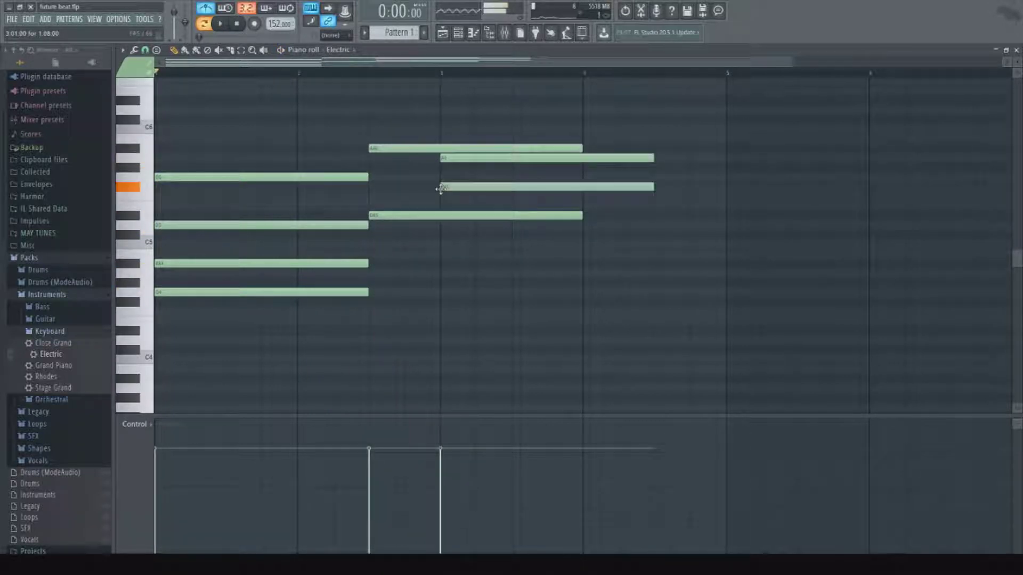
{"action": "left_click", "coordinate": [442, 226]}
{"action": "key", "text": "space"}
Shorten the A#5 and D#5 of the second chord to half a bar and play the progression through.
{"action": "left_click_drag", "start_coordinate": [581, 217], "coordinate": [441, 242]}
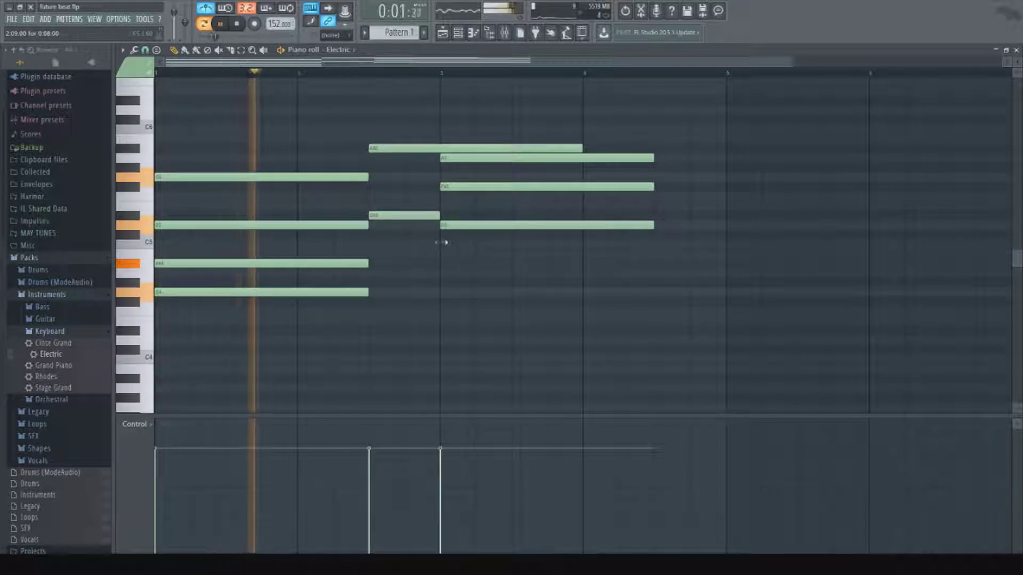
{"action": "left_click_drag", "start_coordinate": [581, 149], "coordinate": [438, 181]}
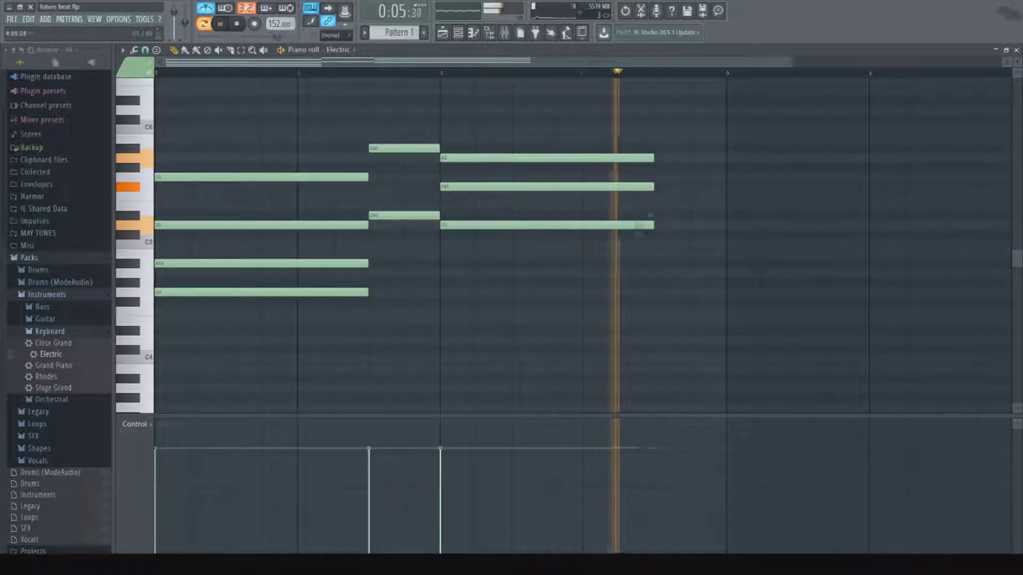
{"action": "key", "text": "space"}
Place a half-bar chord of A#4, D#5, G5 and A#5 halfway through bar 4 and play the progression back.
{"action": "left_click", "coordinate": [658, 148]}
{"action": "mouse_move", "coordinate": [660, 198]}
{"action": "left_mouse_down"}
{"action": "mouse_move", "coordinate": [655, 176]}
{"action": "mouse_move", "coordinate": [652, 223]}
{"action": "mouse_move", "coordinate": [651, 215]}
{"action": "left_mouse_up"}
{"action": "left_click", "coordinate": [655, 263]}
{"action": "key", "text": "space"}
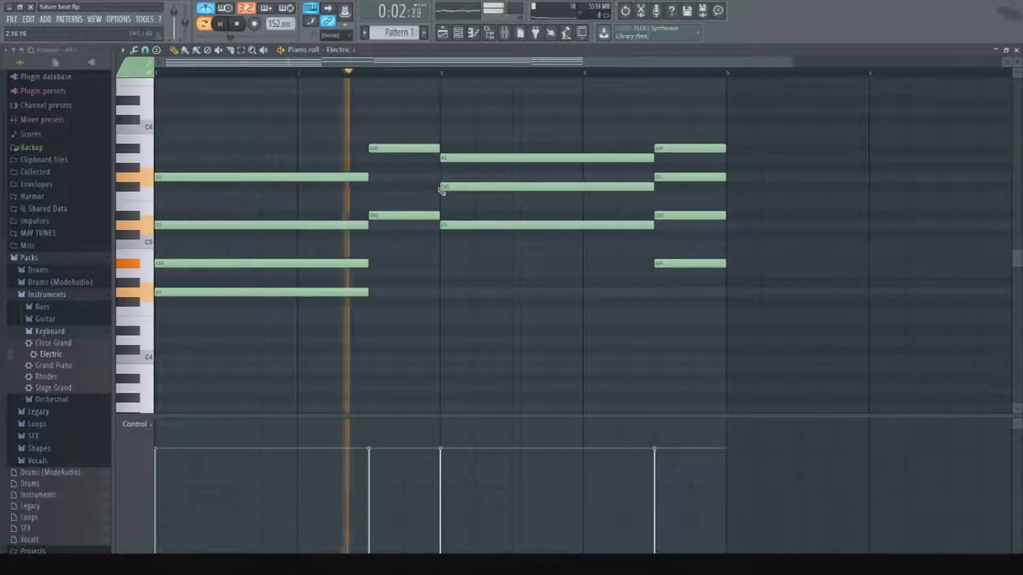
Add a half-bar A#4 beneath the second chord and a one-and-a-half-bar A4 beneath the third chord.
{"action": "scroll", "coordinate": [459, 270], "scroll_direction": "down", "scroll_amount": 2}
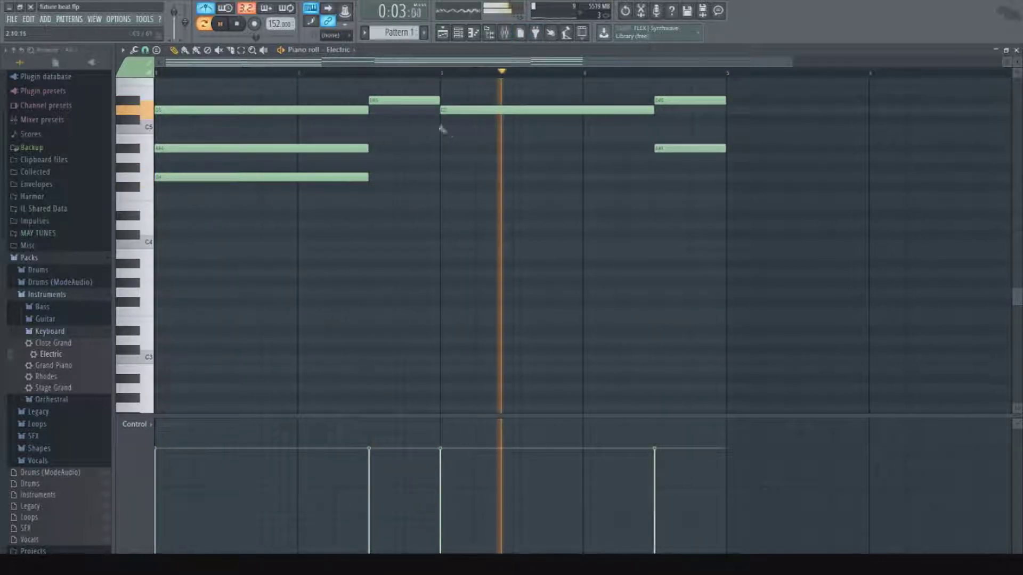
{"action": "scroll", "coordinate": [447, 133], "scroll_direction": "up", "scroll_amount": 2}
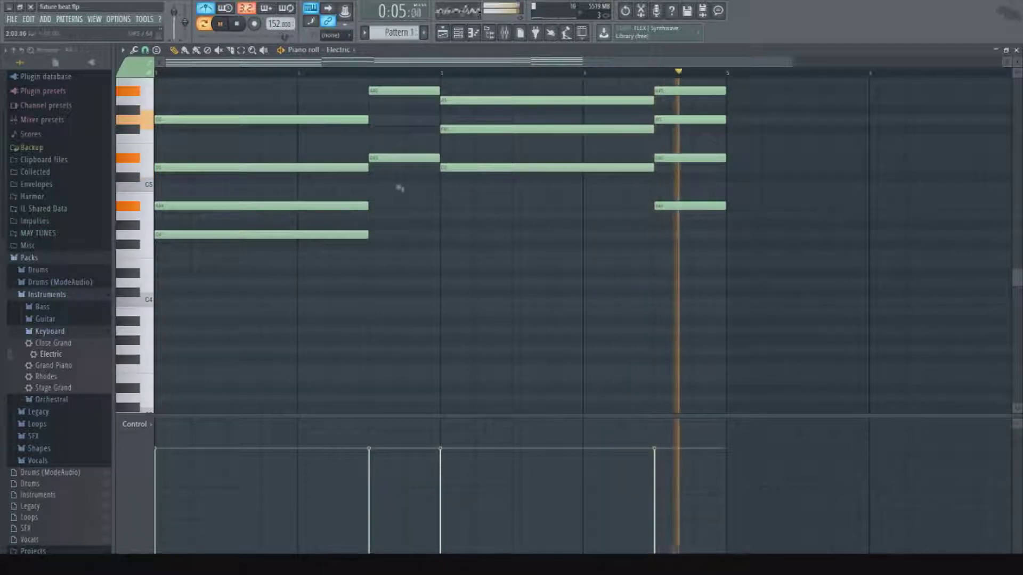
{"action": "left_click", "coordinate": [377, 225]}
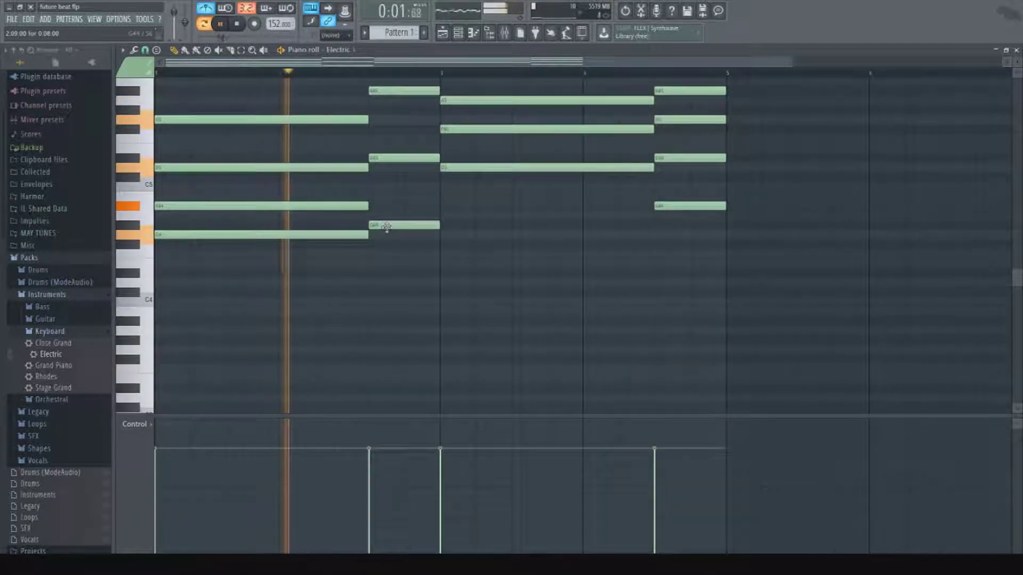
{"action": "left_click_drag", "start_coordinate": [387, 226], "coordinate": [382, 206]}
{"action": "left_click", "coordinate": [371, 74]}
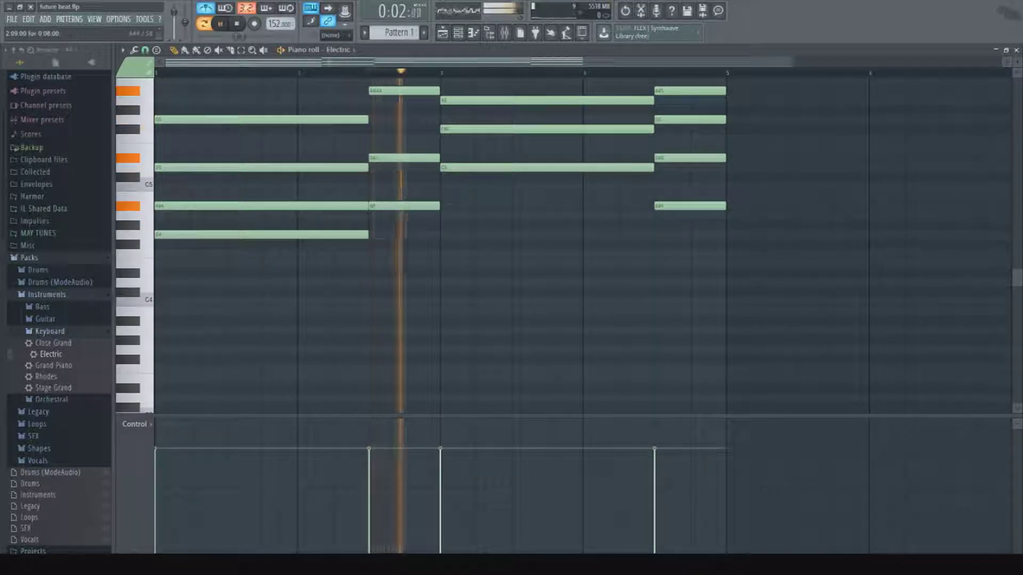
{"action": "left_click", "coordinate": [448, 215]}
{"action": "left_click_drag", "start_coordinate": [506, 215], "coordinate": [655, 248]}
Try the whole progression one octave lower during playback.
{"action": "scroll", "coordinate": [651, 235], "scroll_direction": "up", "scroll_amount": 3}
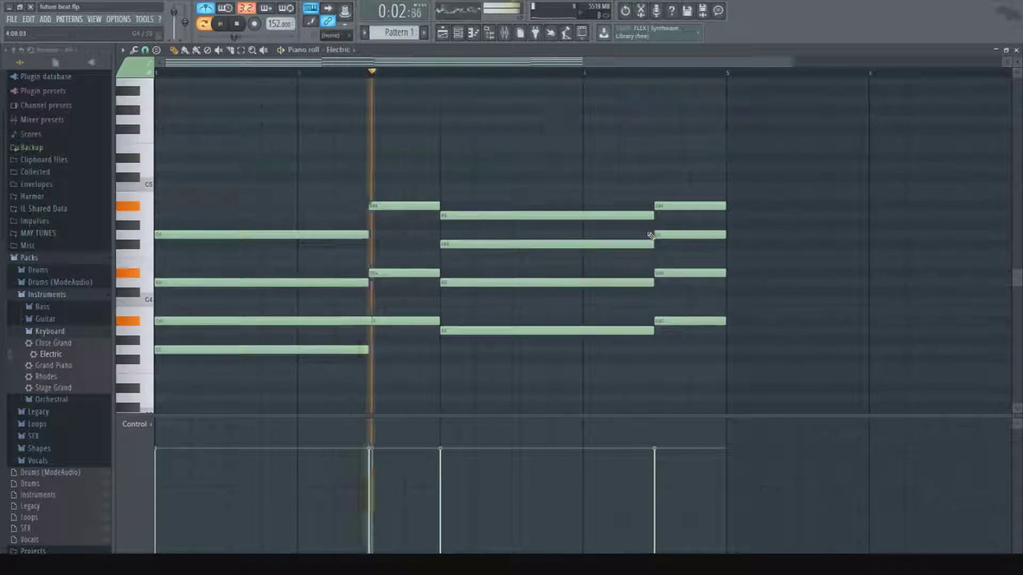
{"action": "key", "text": "ctrl+Up"}
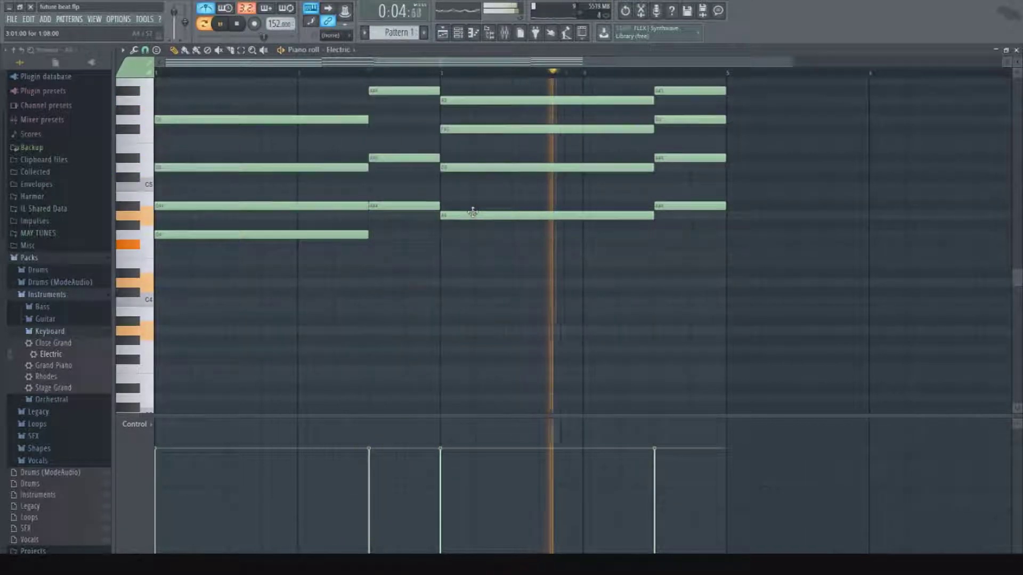
Stop playback and flip the whole progression horizontally so the chords run in reverse order.
{"action": "key", "text": "space"}
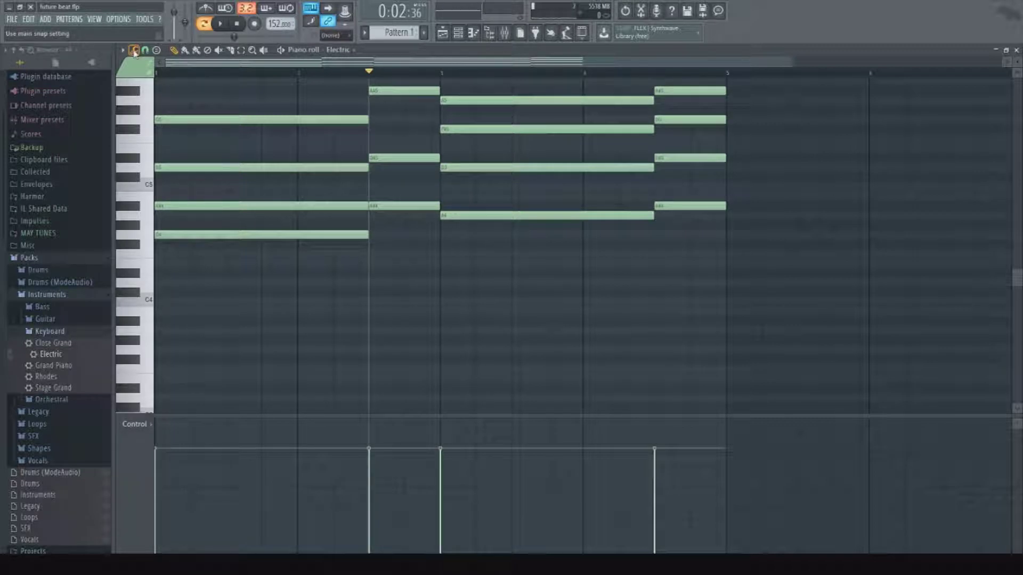
{"action": "key", "text": "alt+y"}
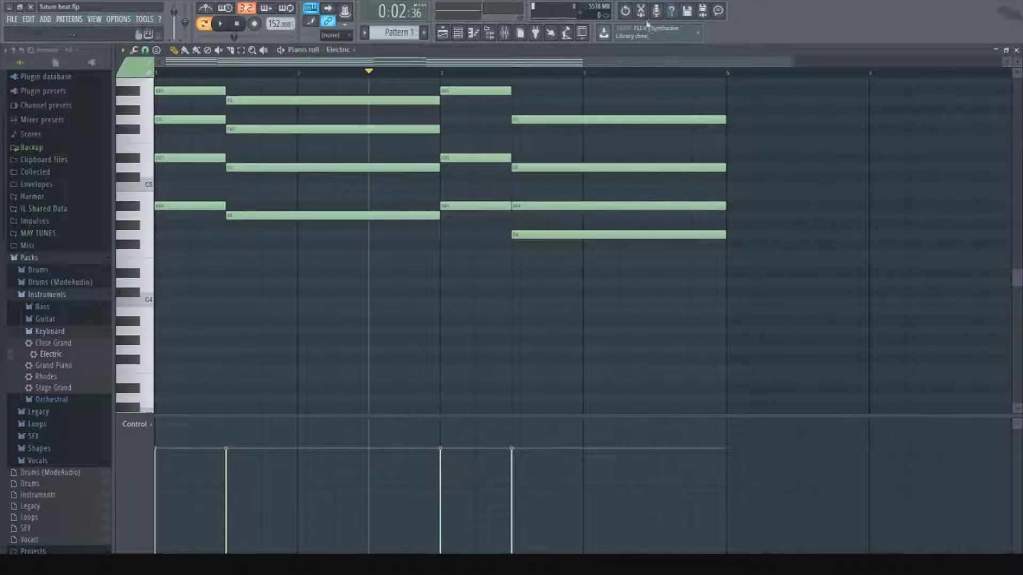
Record one pass of the progression from the master into Edison using the On Play mode.
{"action": "key", "text": "ctrl+e"}
{"action": "left_click", "coordinate": [277, 160]}
{"action": "left_click", "coordinate": [278, 191]}
{"action": "left_click", "coordinate": [236, 23]}
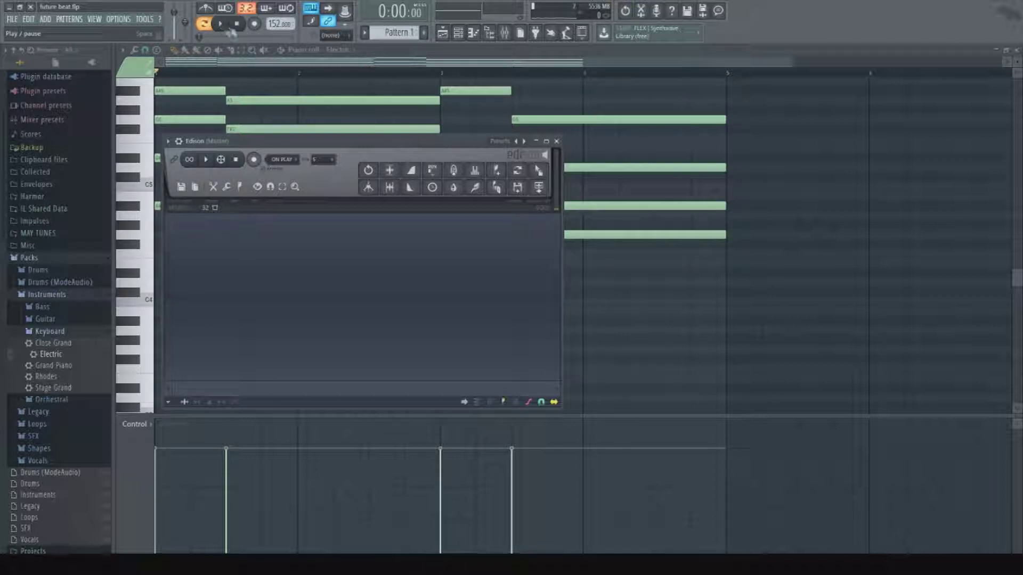
{"action": "left_click", "coordinate": [253, 159]}
{"action": "left_click", "coordinate": [220, 23]}
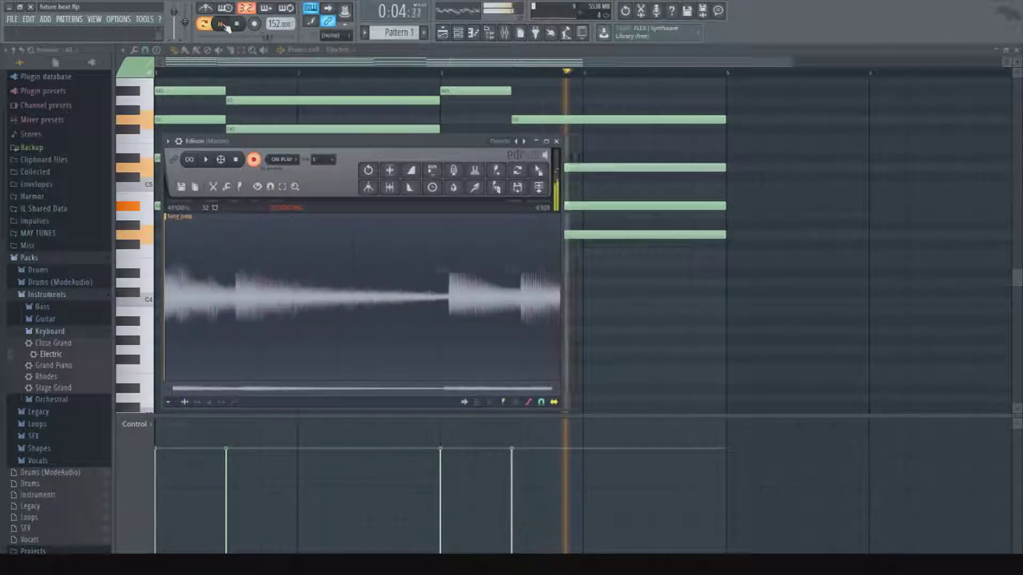
{"action": "left_click", "coordinate": [237, 25]}
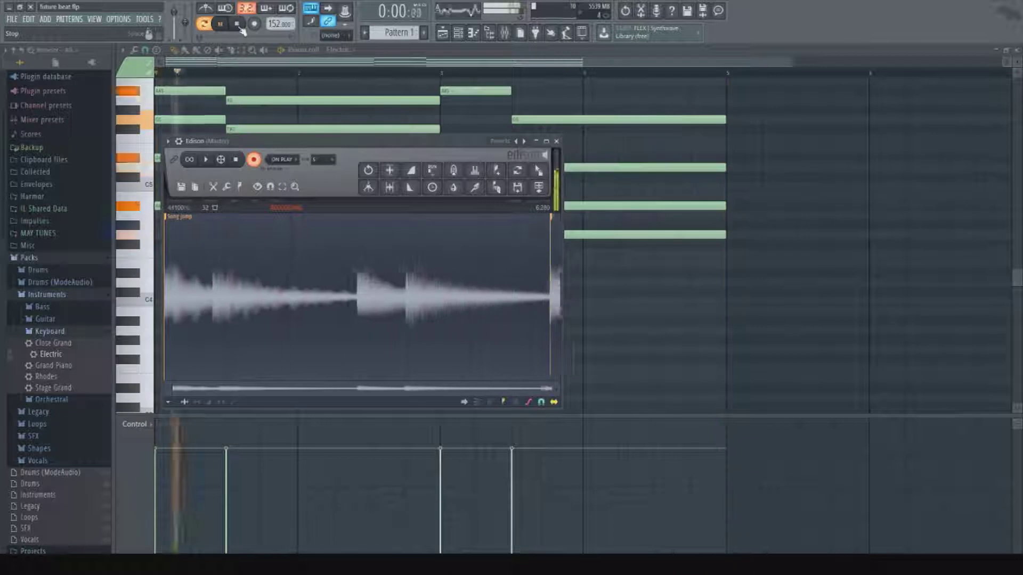
Delete the repeated chord at the end of the Edison recording and reverse the remaining audio.
{"action": "left_click_drag", "start_coordinate": [557, 277], "coordinate": [451, 277]}
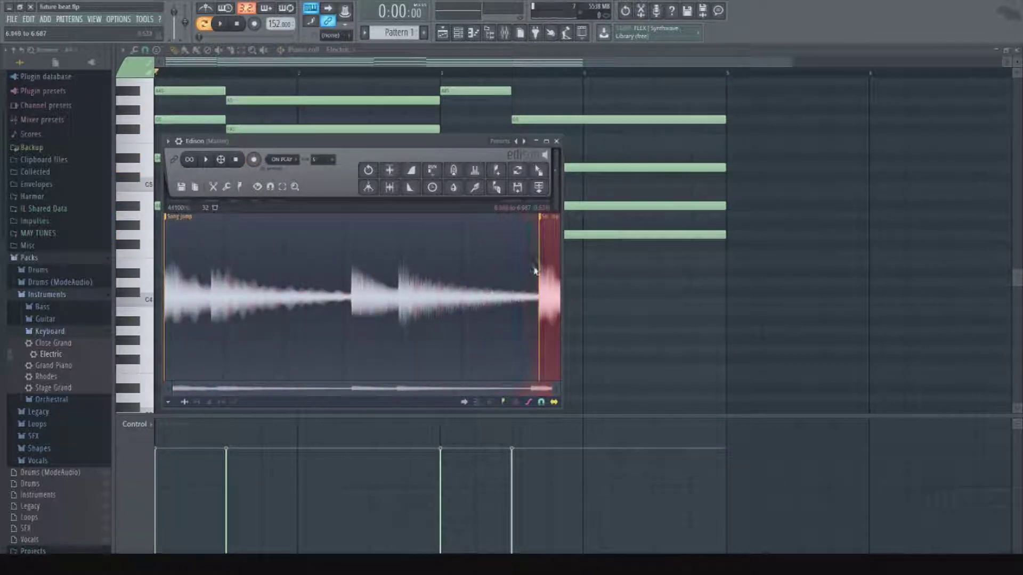
{"action": "key", "text": "Delete"}
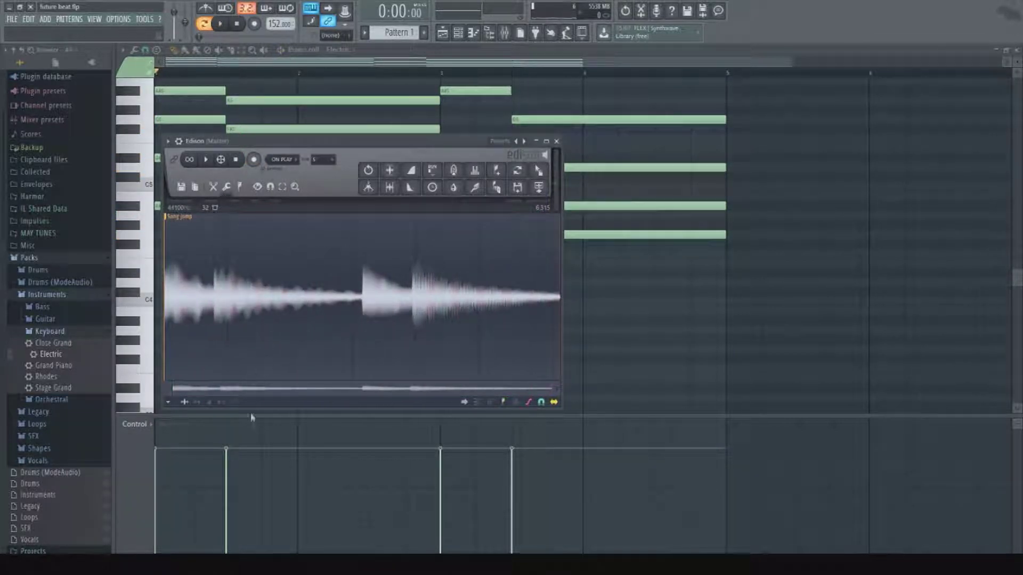
{"action": "key", "text": "ctrl+y"}
Place the reversed recording at the start of playlist track 1 and route its channel to mixer insert 1 during playback.
{"action": "left_click_drag", "start_coordinate": [538, 170], "coordinate": [331, 86]}
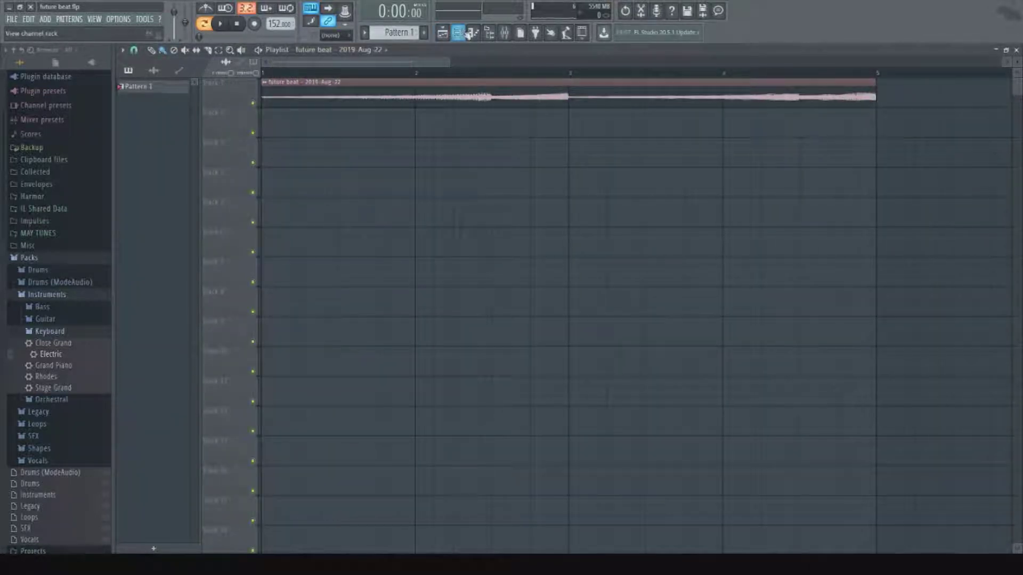
{"action": "key", "text": "F6"}
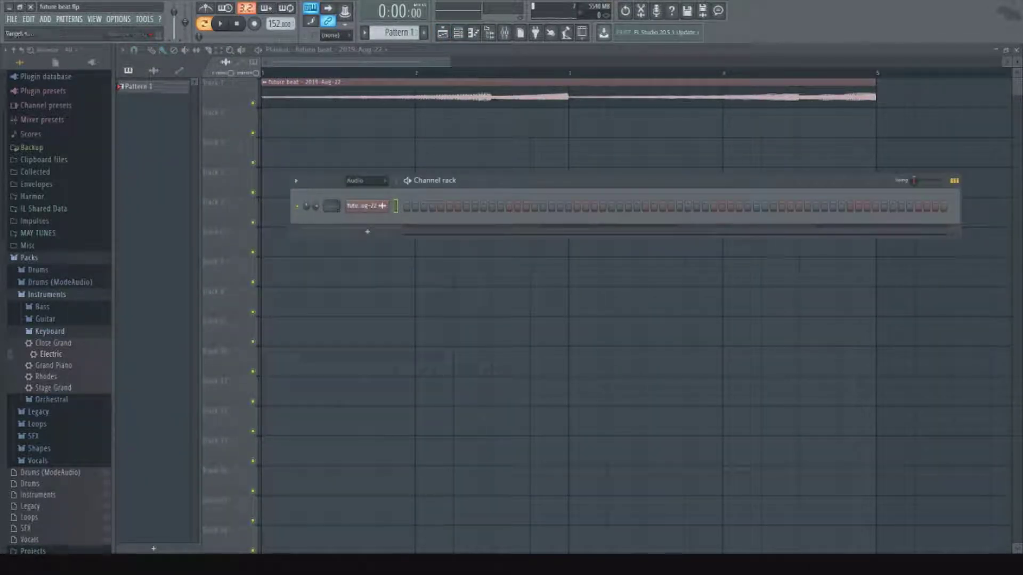
{"action": "key", "text": "space"}
{"action": "key", "text": "F6"}
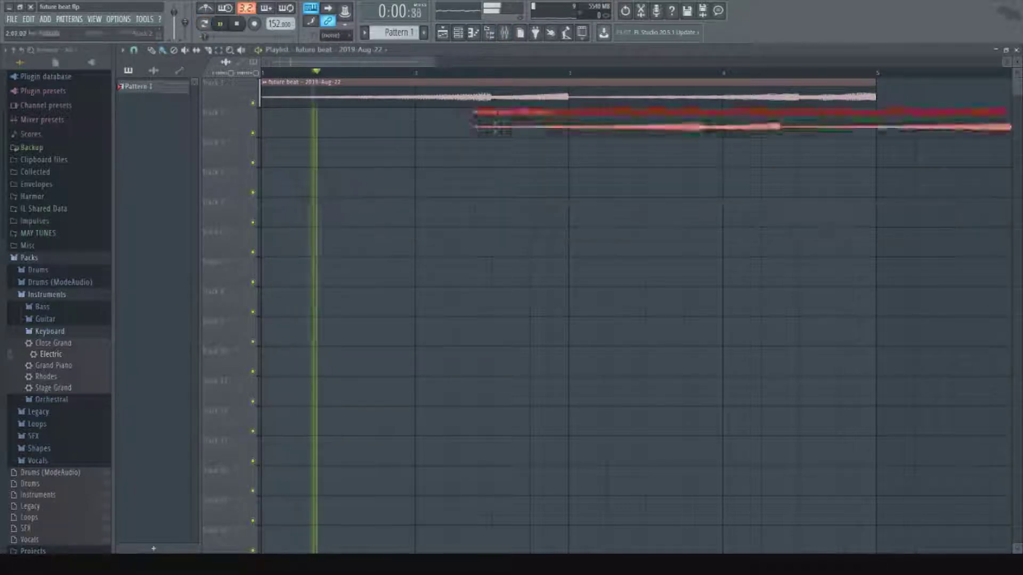
Add Fruity Reeverb 2 to the first effect slot of mixer insert 1 and lower its dry level.
{"action": "key", "text": "F9"}
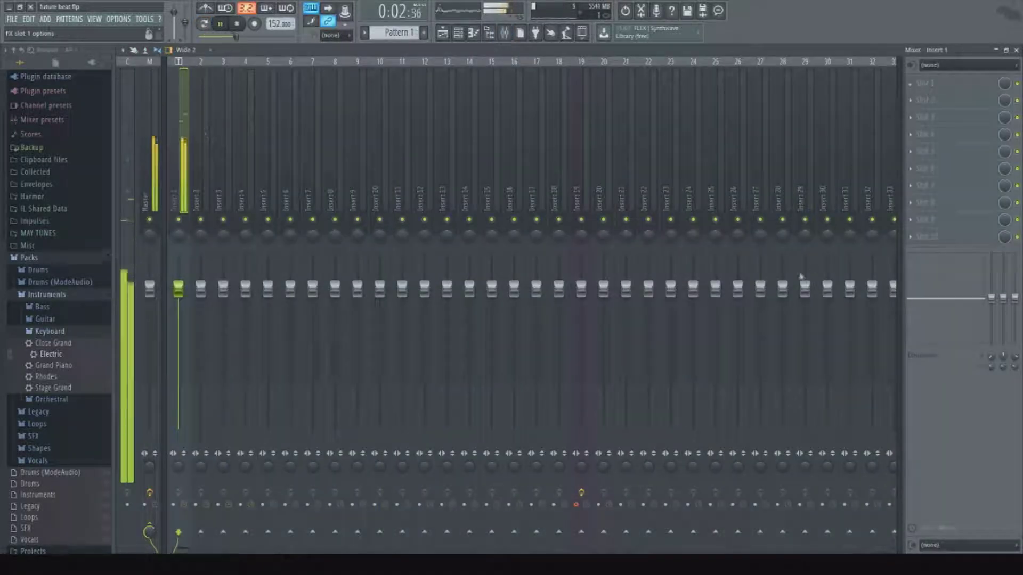
{"action": "left_click", "coordinate": [779, 222]}
{"action": "mouse_move", "coordinate": [389, 179]}
{"action": "left_mouse_down"}
{"action": "mouse_move", "coordinate": [388, 188]}
{"action": "mouse_move", "coordinate": [363, 165]}
{"action": "mouse_move", "coordinate": [388, 191]}
{"action": "mouse_move", "coordinate": [422, 188]}
{"action": "mouse_move", "coordinate": [389, 185]}
{"action": "left_mouse_up"}
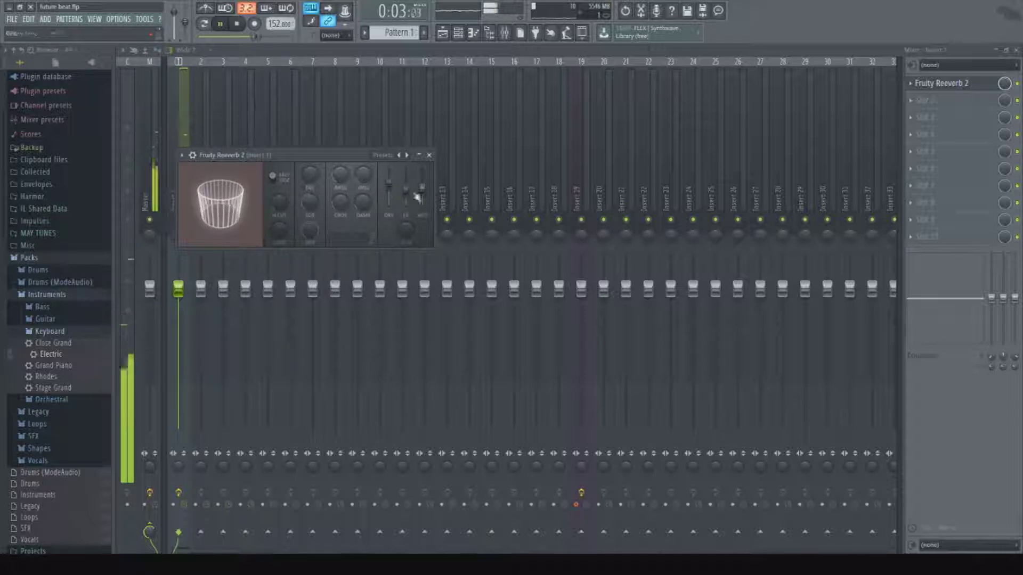
{"action": "left_click", "coordinate": [953, 84]}
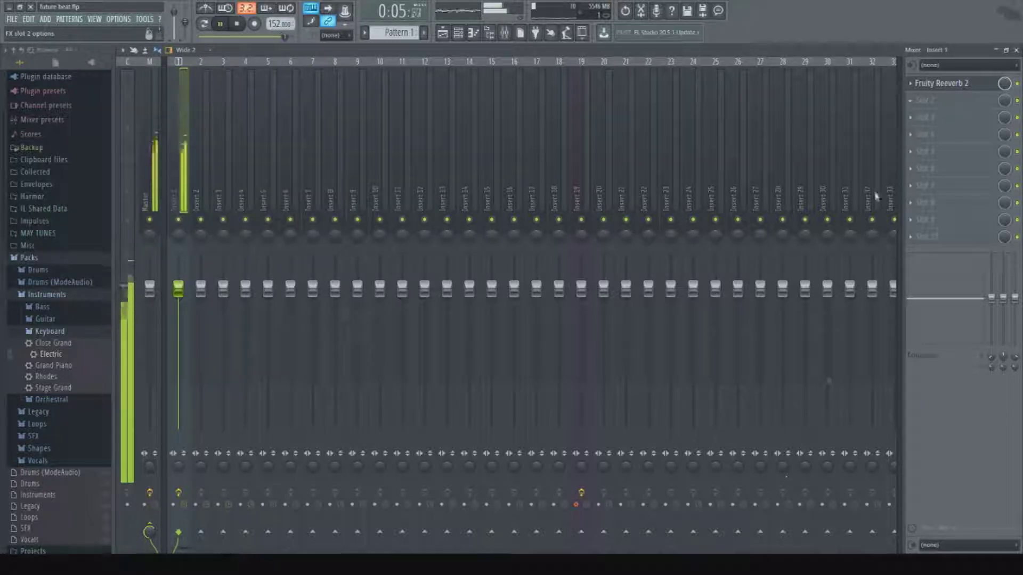
Add Fruity parametric EQ 2 to slot 2, with band 7 as a lowered low pass and band 1 as a raised high pass.
{"action": "left_click", "coordinate": [875, 85]}
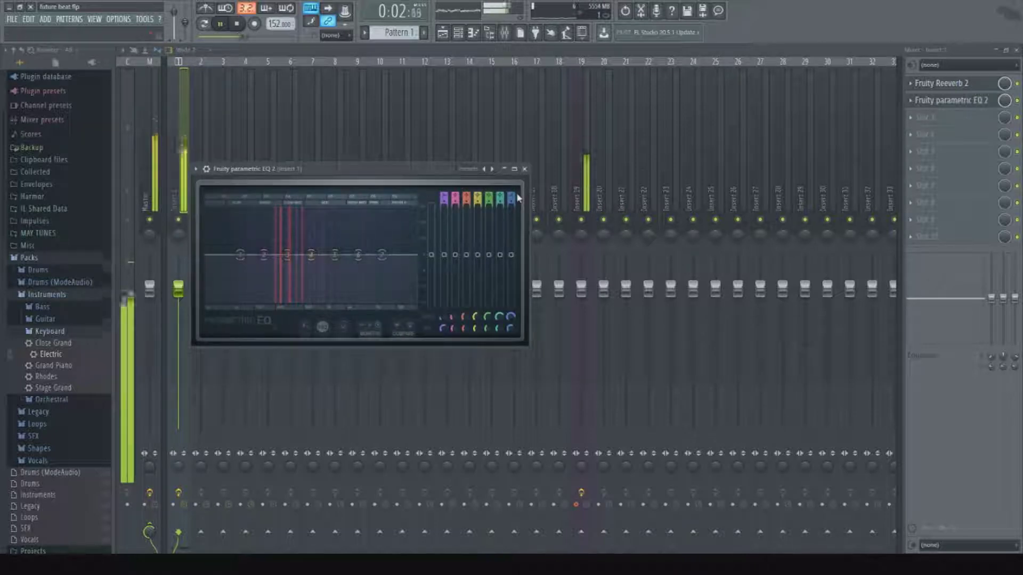
{"action": "mouse_move", "coordinate": [511, 197]}
{"action": "left_mouse_down"}
{"action": "mouse_move", "coordinate": [511, 229]}
{"action": "mouse_move", "coordinate": [511, 194]}
{"action": "left_mouse_up"}
{"action": "left_click_drag", "start_coordinate": [381, 255], "coordinate": [292, 254]}
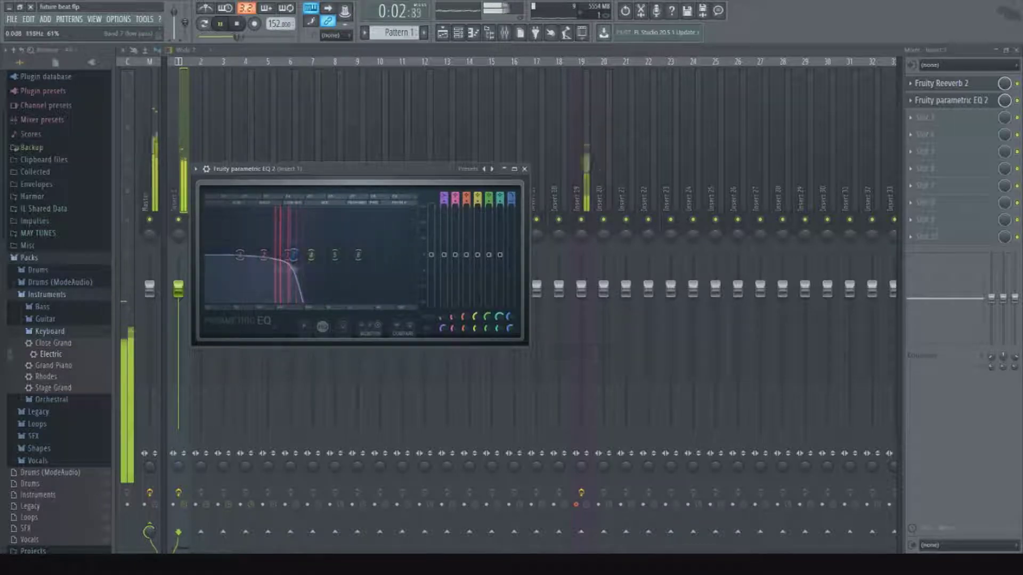
{"action": "mouse_move", "coordinate": [444, 196]}
{"action": "left_mouse_down"}
{"action": "mouse_move", "coordinate": [443, 209]}
{"action": "mouse_move", "coordinate": [444, 193]}
{"action": "left_mouse_up"}
{"action": "left_click_drag", "start_coordinate": [241, 254], "coordinate": [278, 255]}
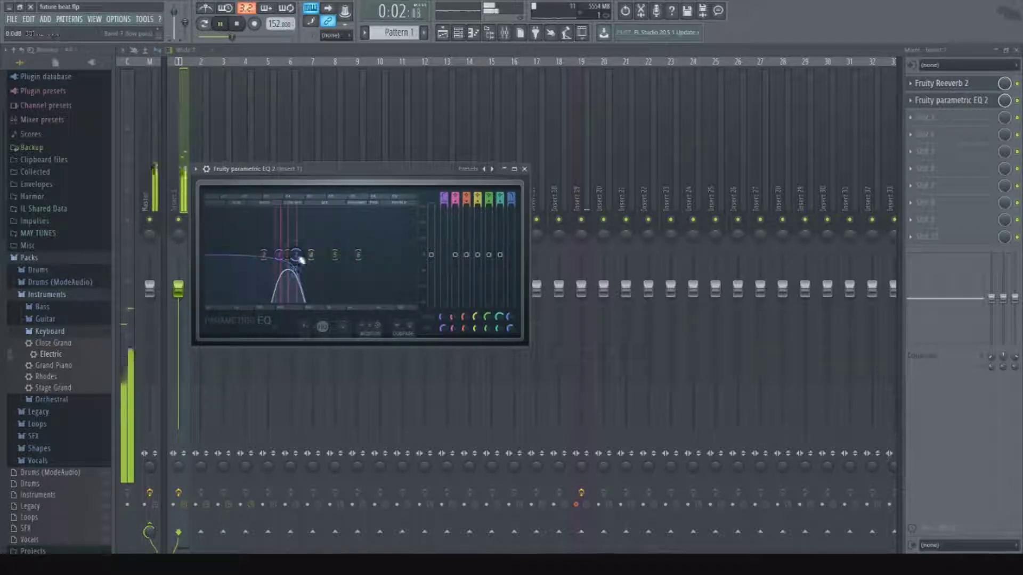
Move Fruity parametric EQ 2 to slot 3, load Fruity Delay 3 in slot 2 and stop playback.
{"action": "left_click", "coordinate": [982, 85]}
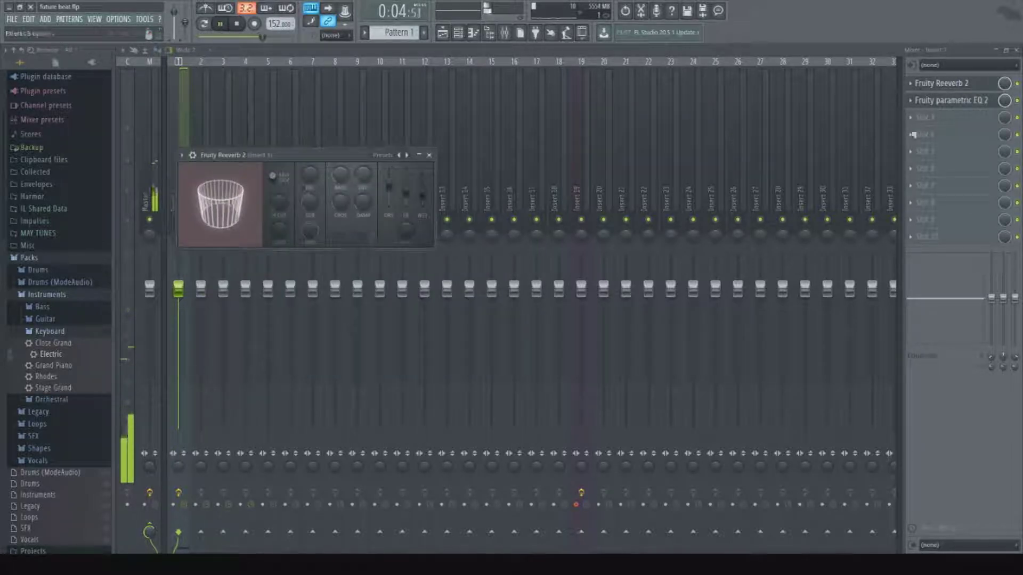
{"action": "left_click_drag", "start_coordinate": [936, 108], "coordinate": [935, 118]}
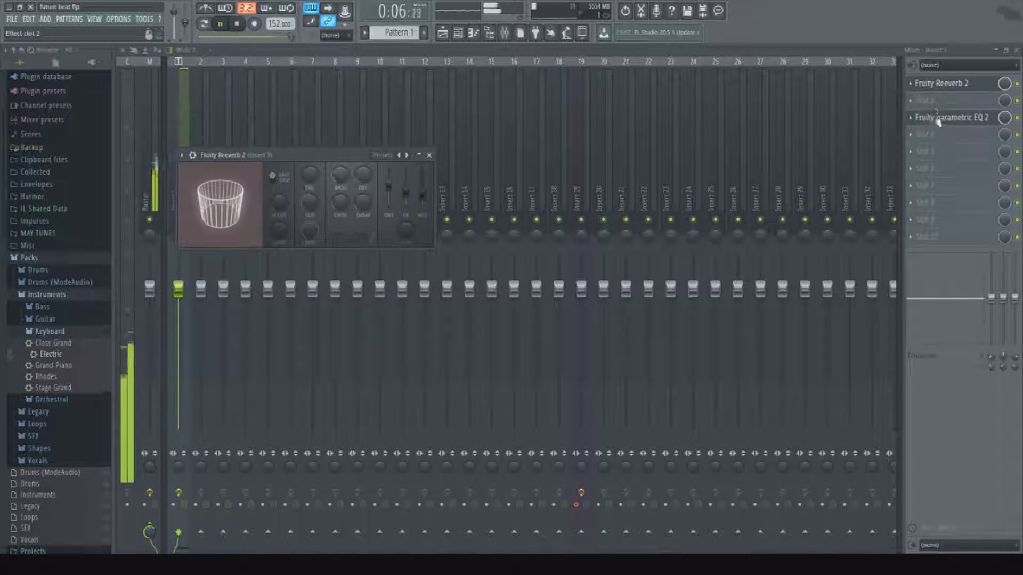
{"action": "left_click", "coordinate": [781, 200]}
{"action": "left_click", "coordinate": [236, 23]}
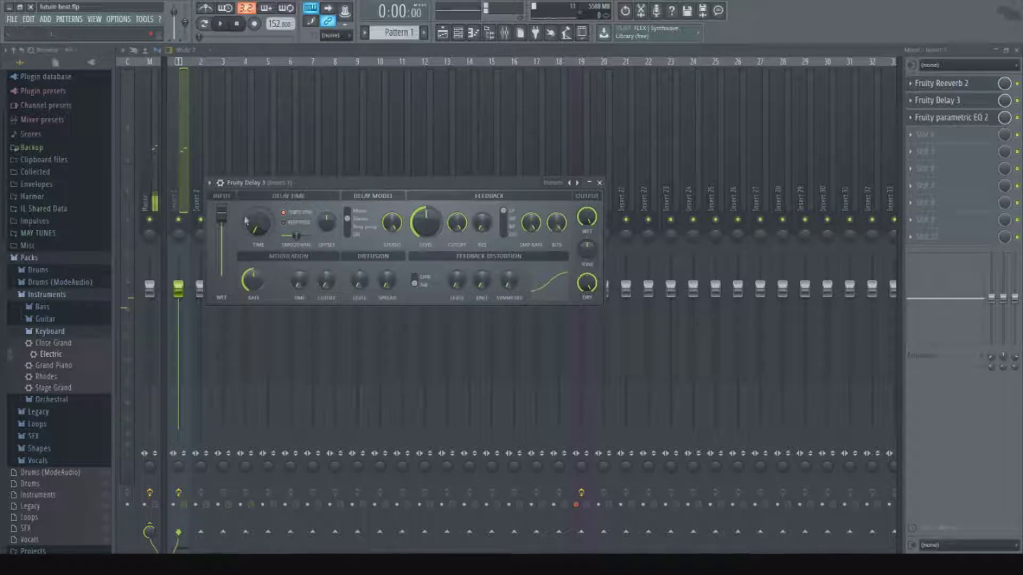
Bypass the EQ in slot 3 and adjust Fruity Delay 3's modulation, feedback distortion and wet level during playback.
{"action": "left_click", "coordinate": [1017, 117]}
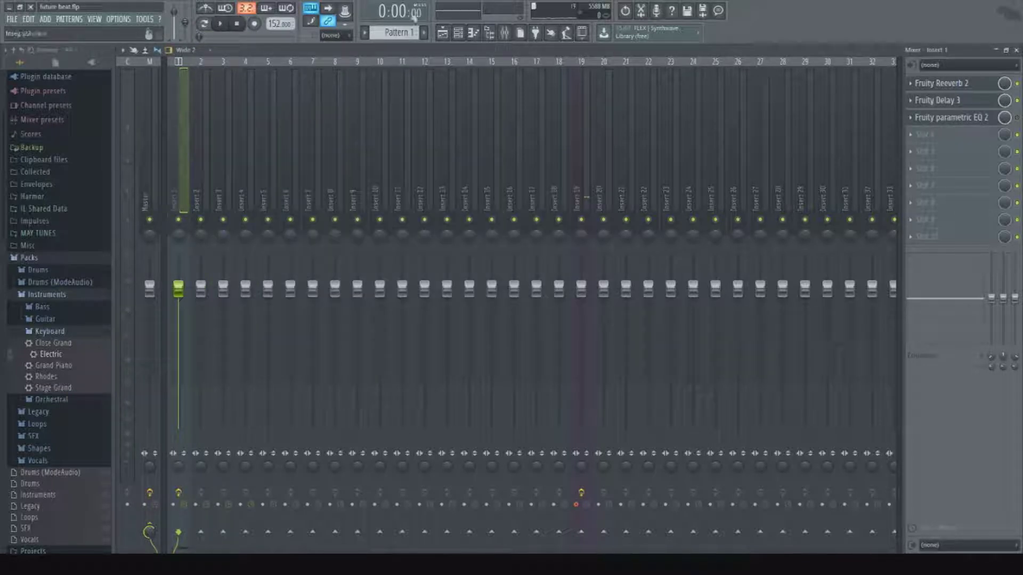
{"action": "left_click", "coordinate": [220, 23]}
{"action": "left_click", "coordinate": [458, 33]}
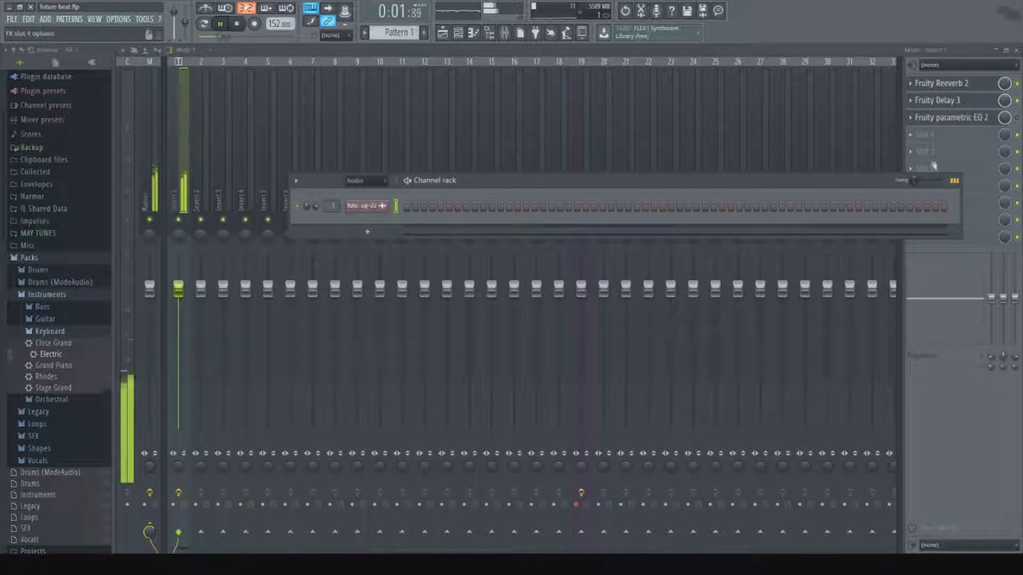
{"action": "left_click", "coordinate": [938, 103]}
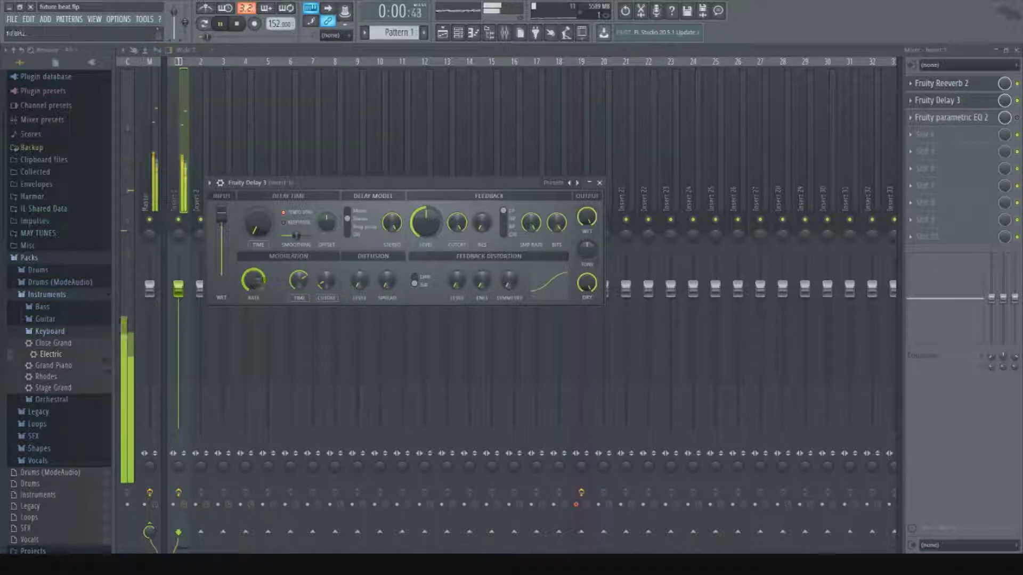
{"action": "left_click_drag", "start_coordinate": [251, 280], "coordinate": [252, 304]}
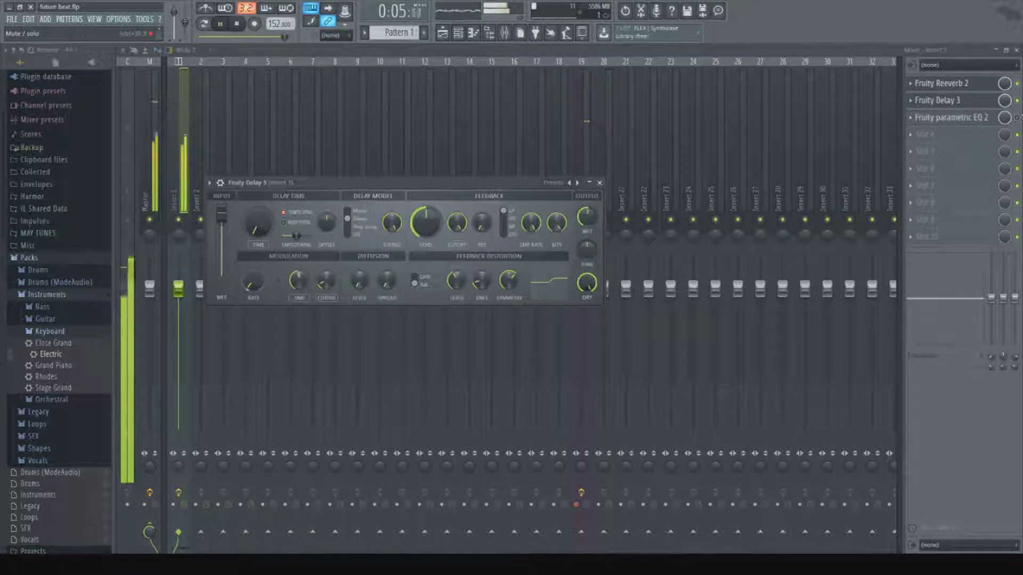
Re-enable Fruity parametric EQ 2 in slot 3 and raise its high pass and band 7 low pass frequencies.
{"action": "left_click", "coordinate": [938, 100]}
{"action": "left_click", "coordinate": [1017, 117]}
{"action": "left_click", "coordinate": [941, 83]}
{"action": "left_click", "coordinate": [985, 120]}
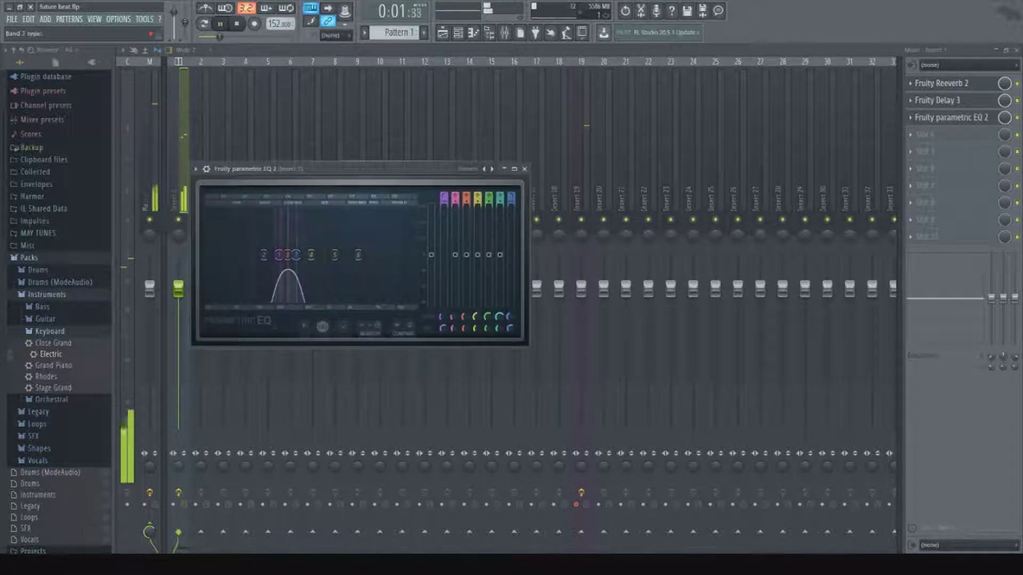
{"action": "left_click_drag", "start_coordinate": [282, 255], "coordinate": [310, 256]}
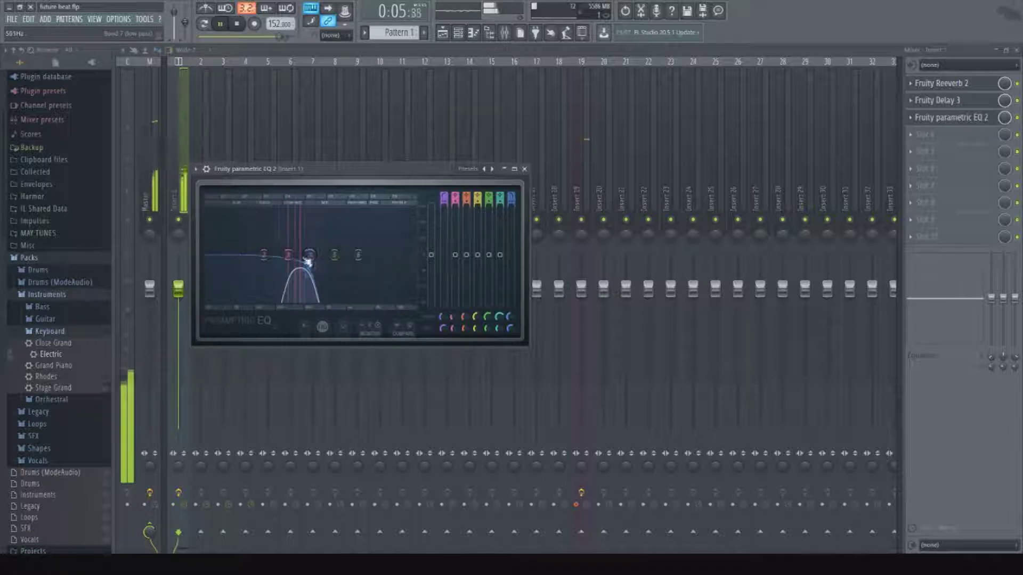
Stop playback and clear the old recording from Edison on the master.
{"action": "left_click", "coordinate": [474, 32]}
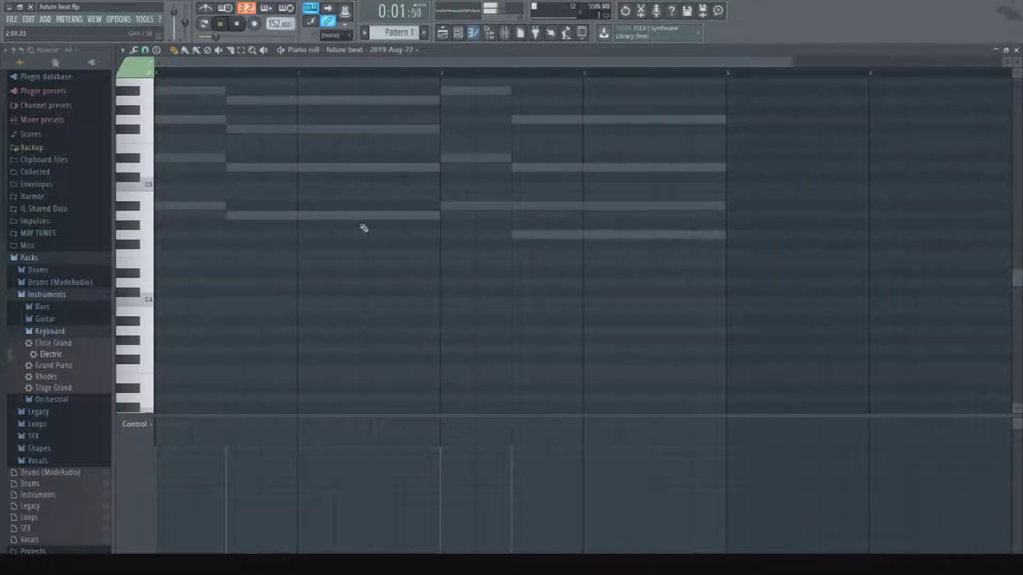
{"action": "left_click", "coordinate": [442, 34]}
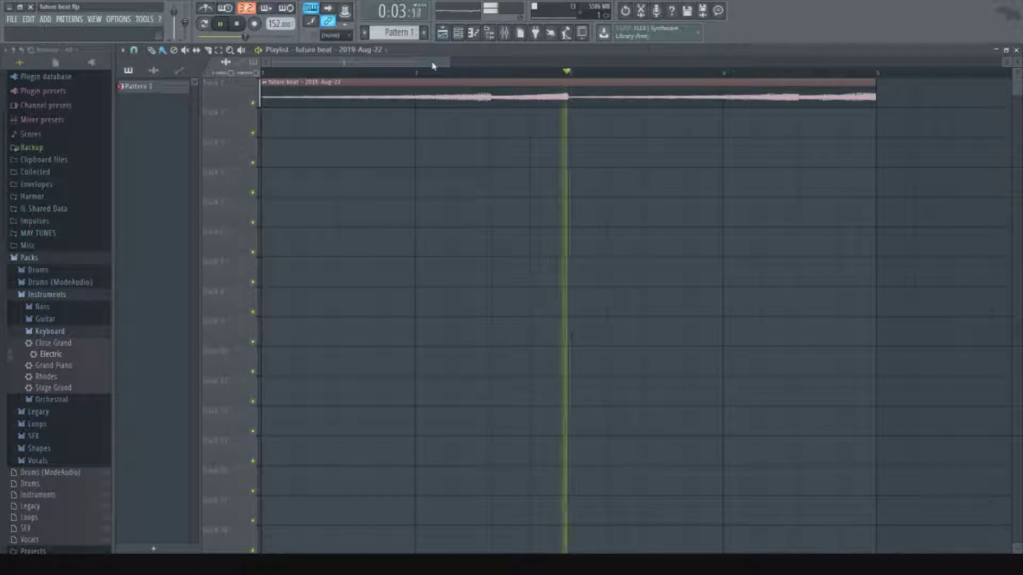
{"action": "double_click", "coordinate": [392, 94]}
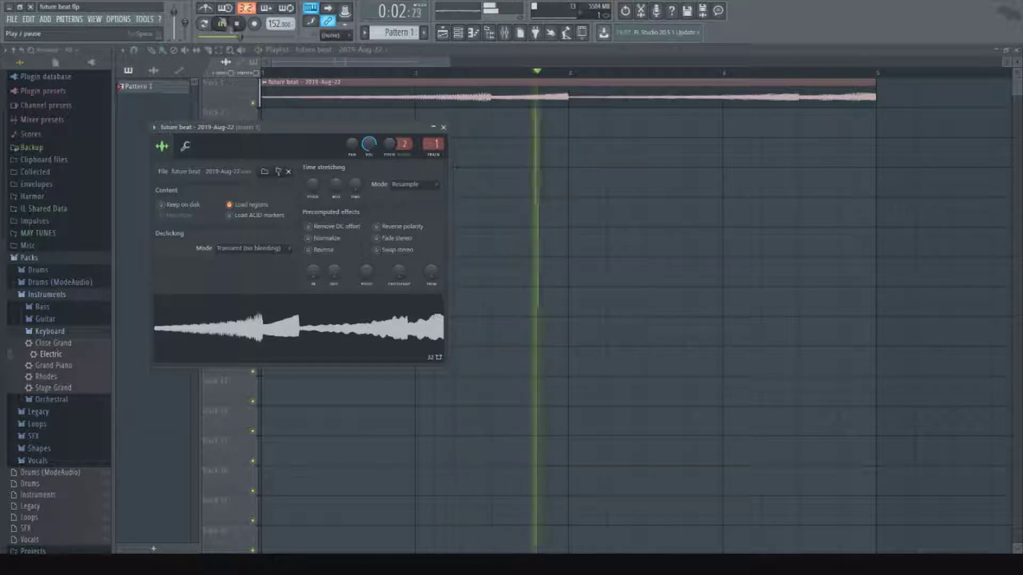
{"action": "left_click", "coordinate": [236, 24]}
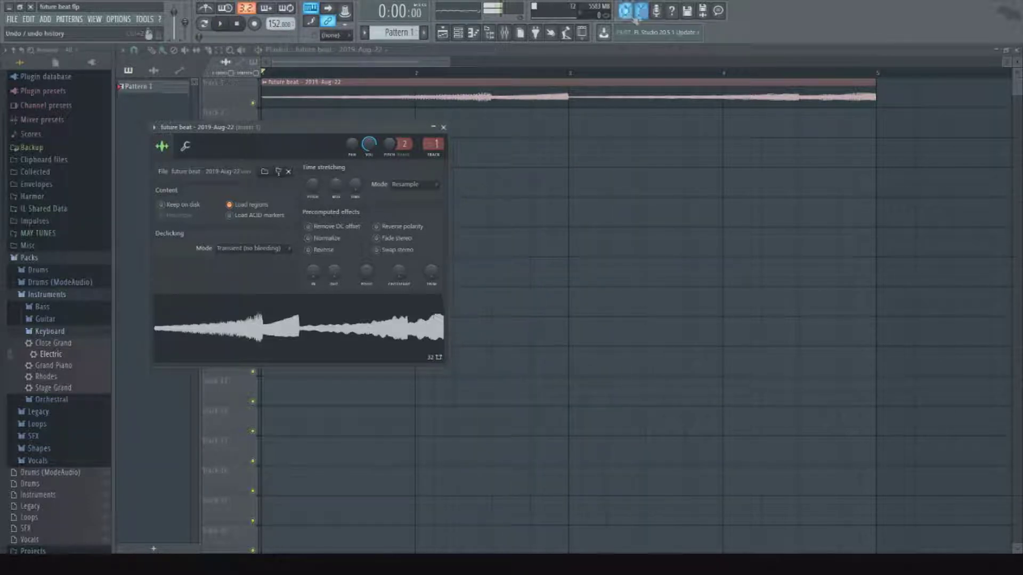
{"action": "left_click", "coordinate": [278, 171]}
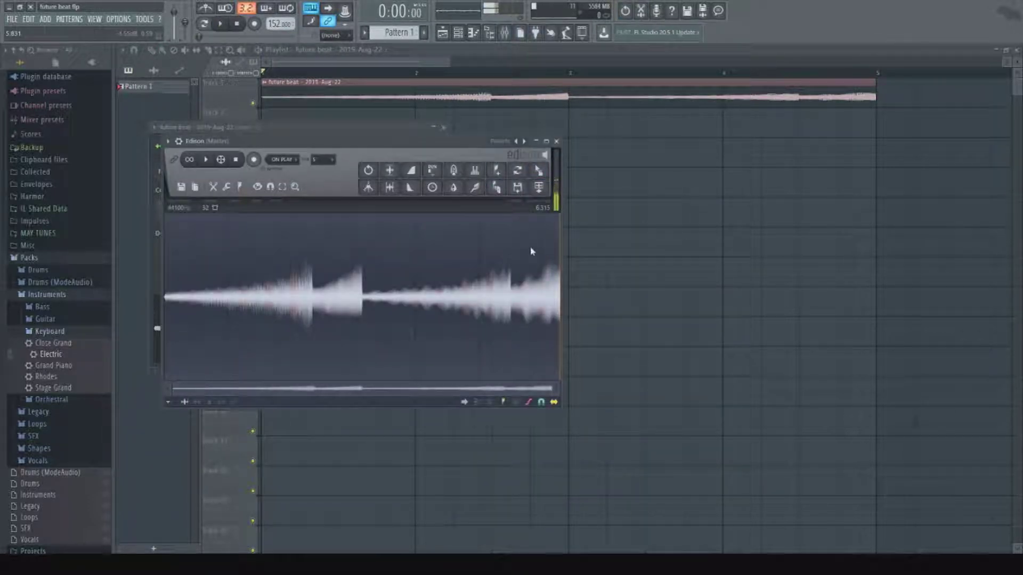
{"action": "key", "text": "Delete"}
Place Pattern 1 at the start of playlist track 2 and transpose all its chord notes up one octave.
{"action": "left_click", "coordinate": [144, 89]}
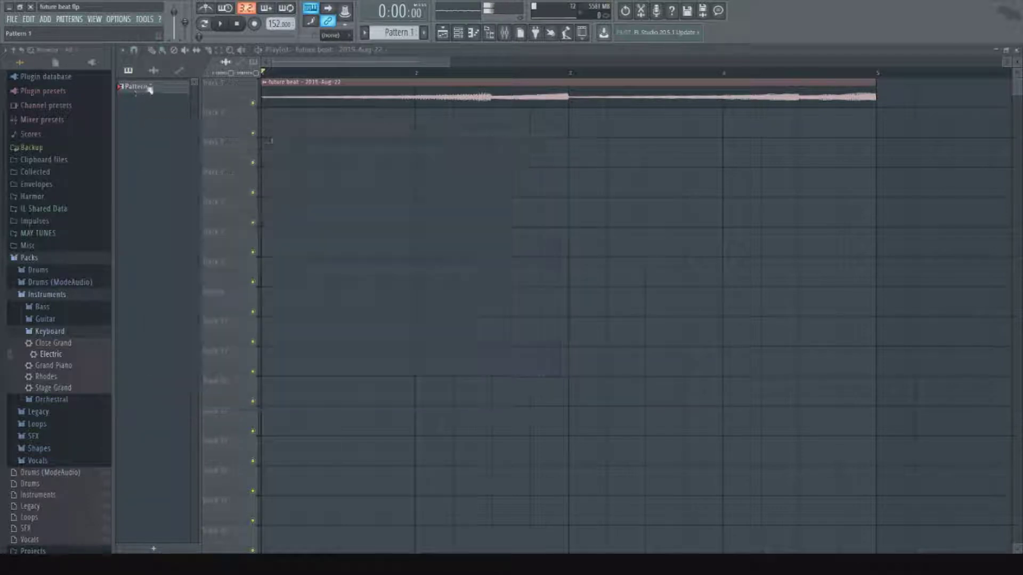
{"action": "left_click", "coordinate": [270, 133]}
{"action": "double_click", "coordinate": [264, 113]}
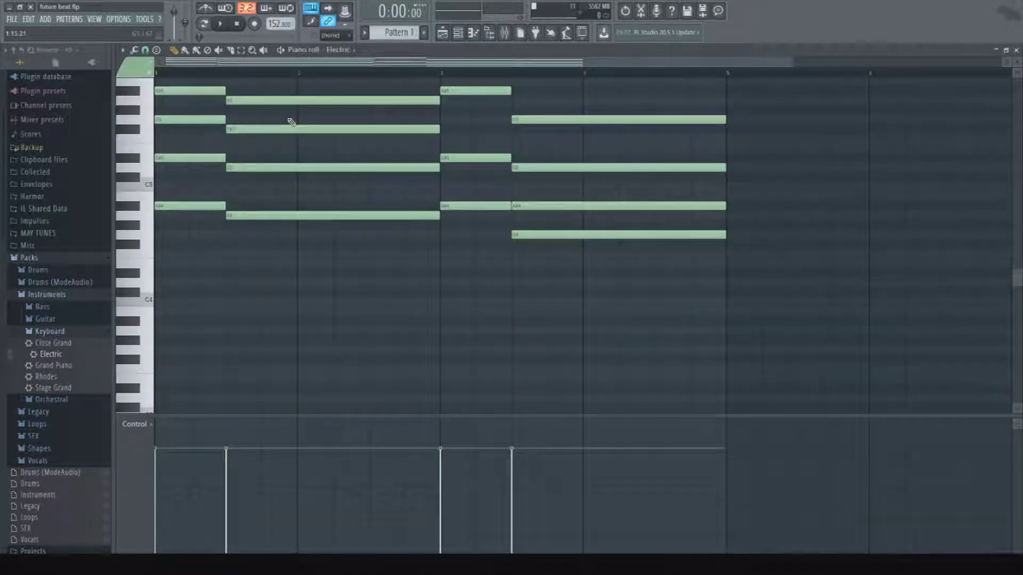
{"action": "key", "text": "ctrl+Up"}
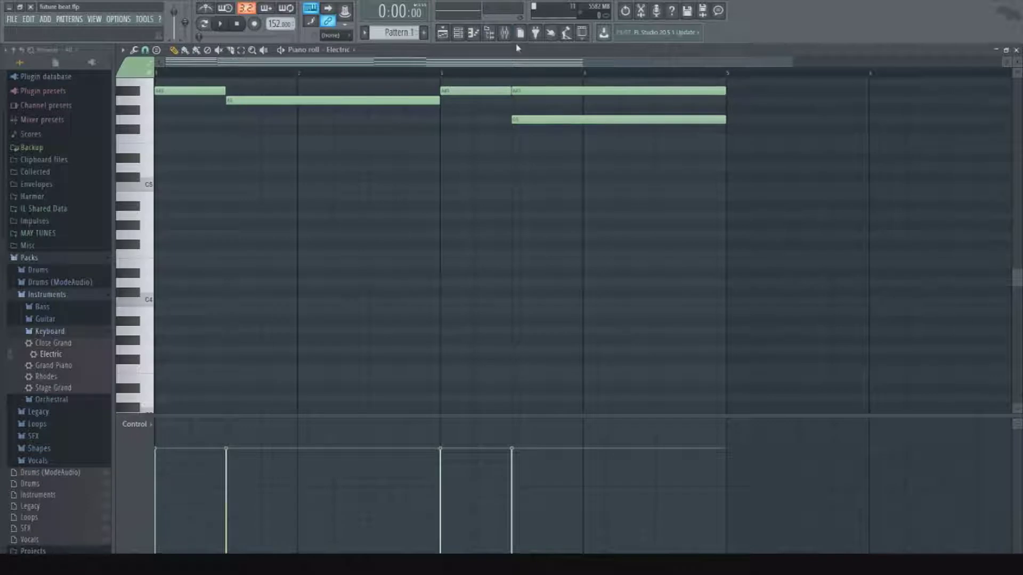
Mute playlist track 1 and select bars 1 to 4 of the playlist, with the empty Edison open for recording.
{"action": "left_click", "coordinate": [504, 32]}
{"action": "left_click", "coordinate": [640, 10]}
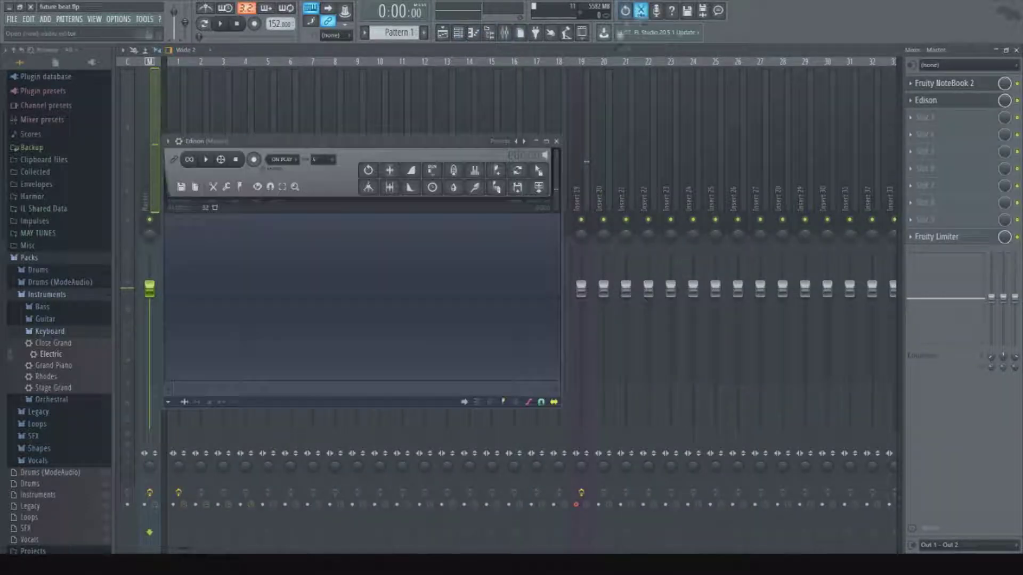
{"action": "left_click", "coordinate": [458, 32]}
{"action": "left_click", "coordinate": [641, 13]}
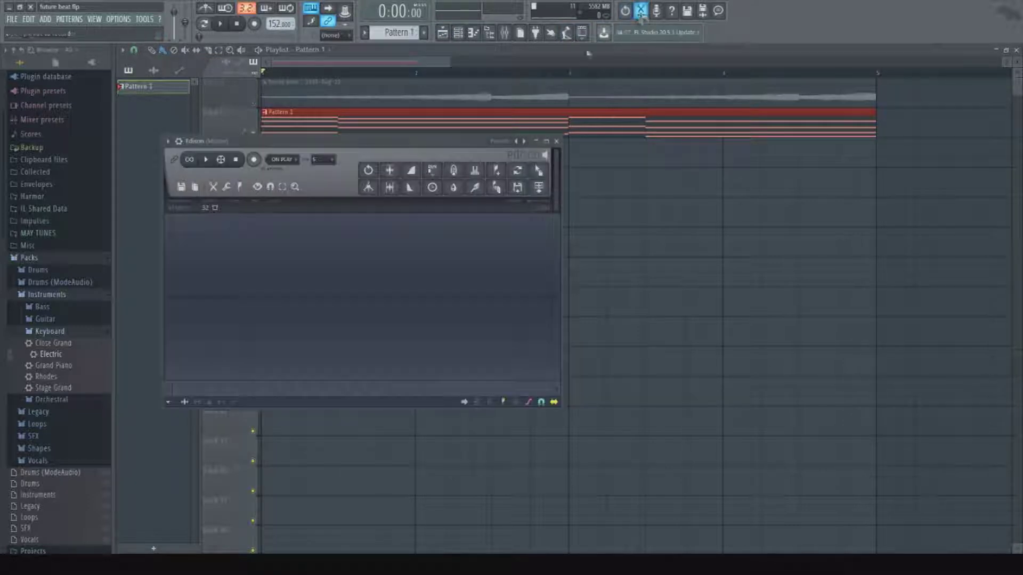
{"action": "left_click", "coordinate": [879, 78]}
{"action": "key", "text": "ctrl+a"}
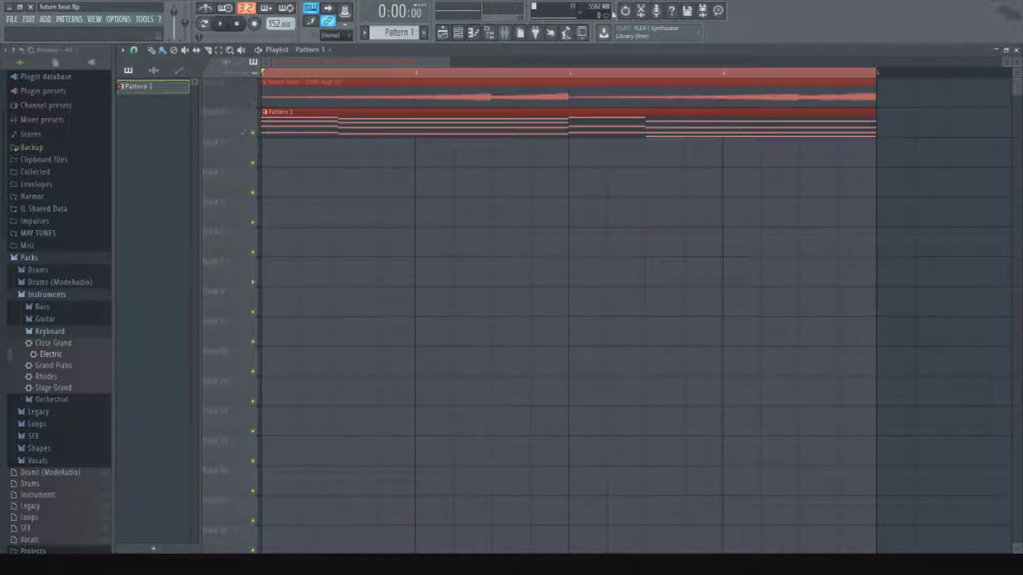
{"action": "left_click", "coordinate": [641, 11]}
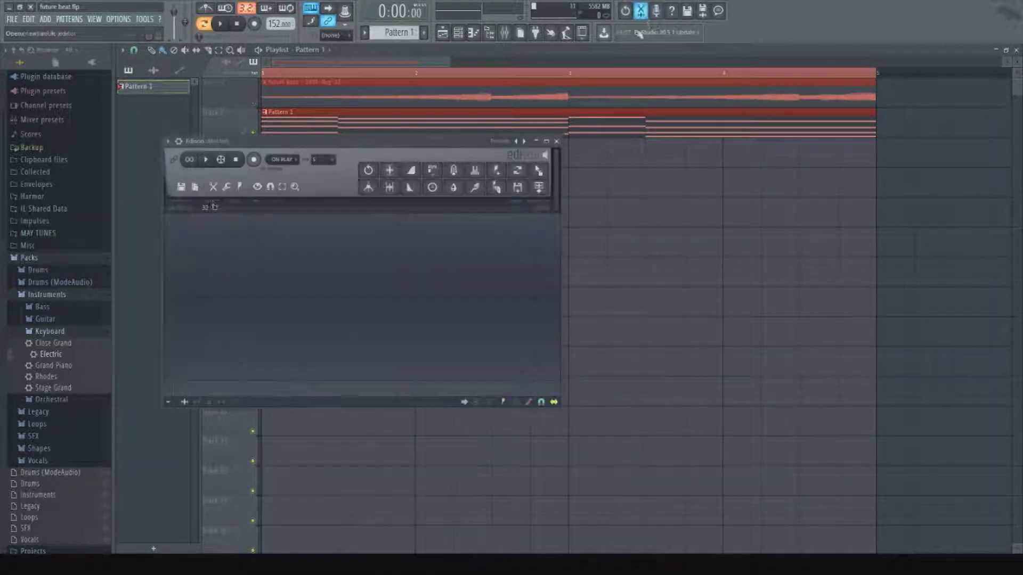
Record the chord playback into Edison, stop it, and delete the excess audio after the four-bar loop.
{"action": "left_click", "coordinate": [225, 25]}
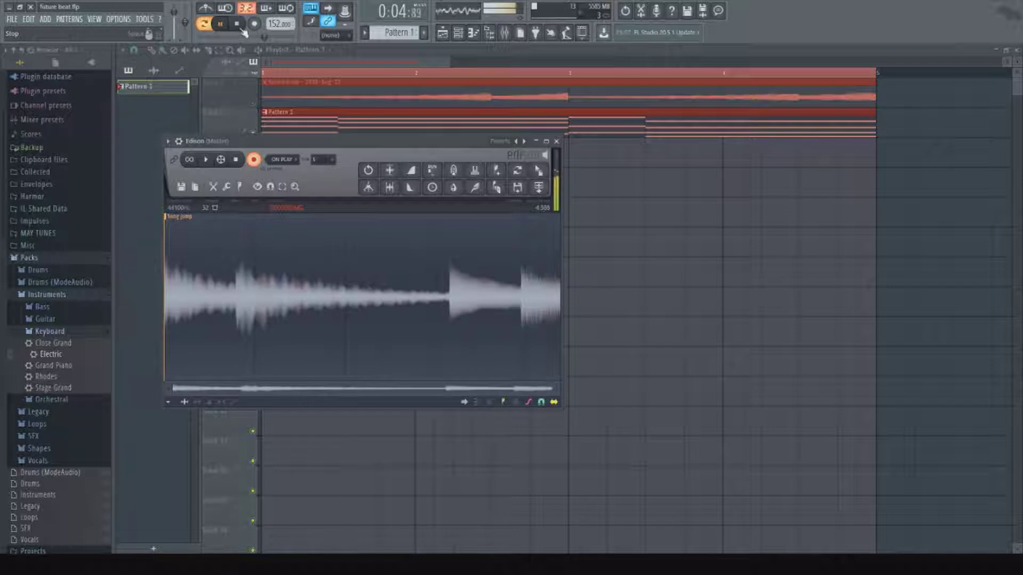
{"action": "left_click", "coordinate": [241, 29]}
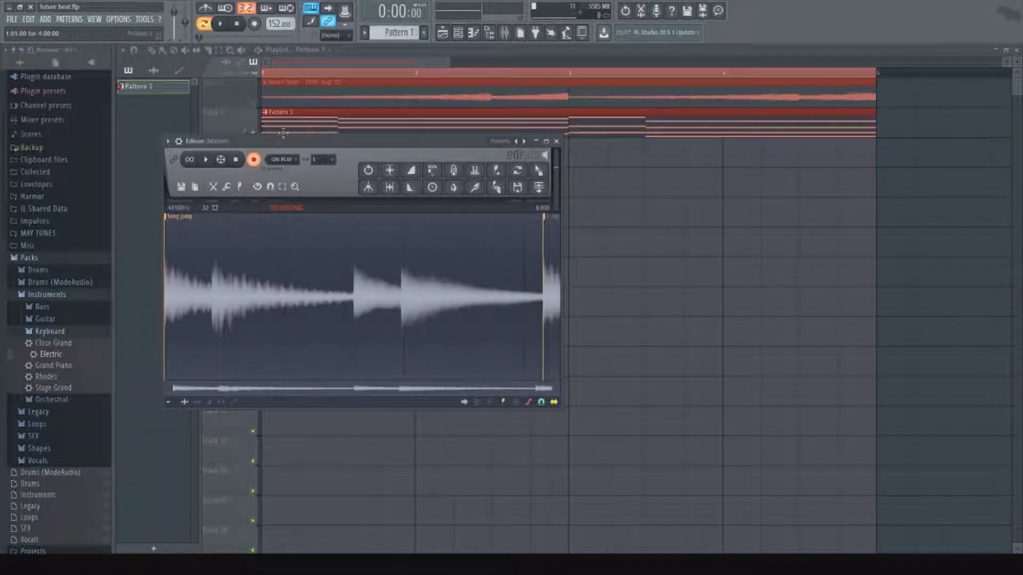
{"action": "left_click", "coordinate": [238, 161]}
{"action": "left_click_drag", "start_coordinate": [554, 251], "coordinate": [531, 249]}
{"action": "key", "text": "Delete"}
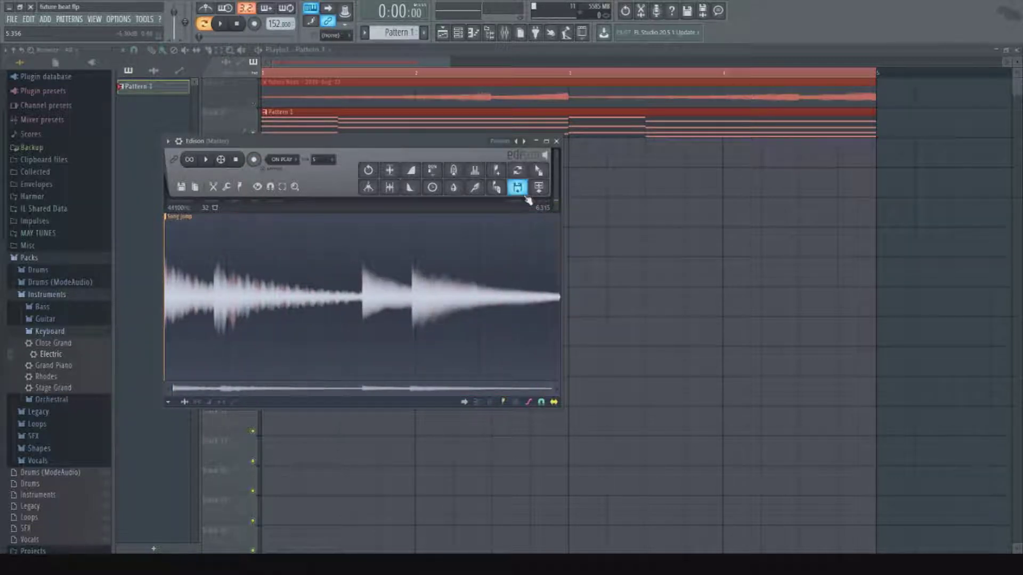
Place the new Edison recording at the start of playlist track 4 and reverse the sample.
{"action": "left_click_drag", "start_coordinate": [538, 177], "coordinate": [582, 178]}
{"action": "left_click_drag", "start_coordinate": [468, 173], "coordinate": [247, 170]}
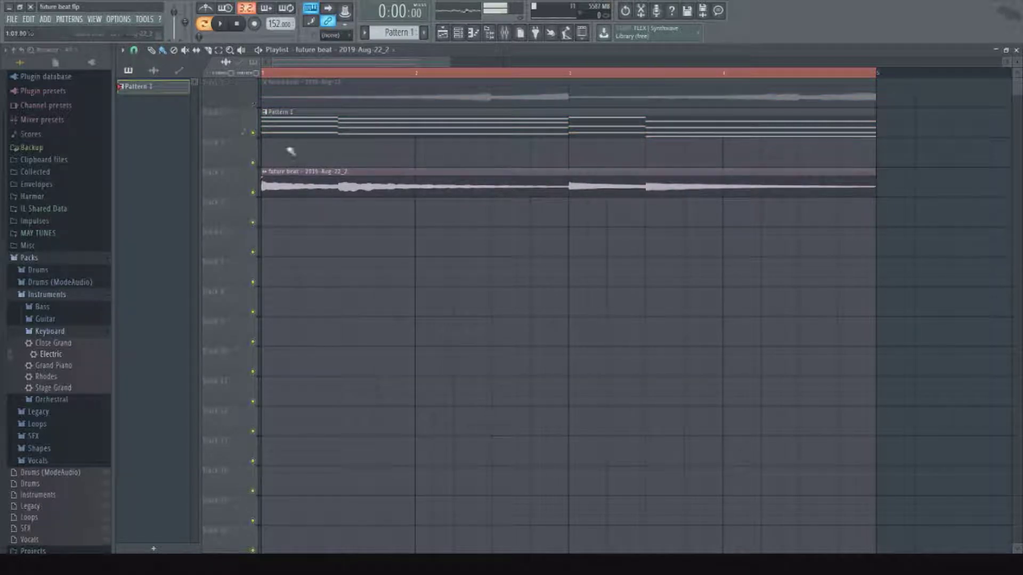
{"action": "left_click", "coordinate": [292, 173]}
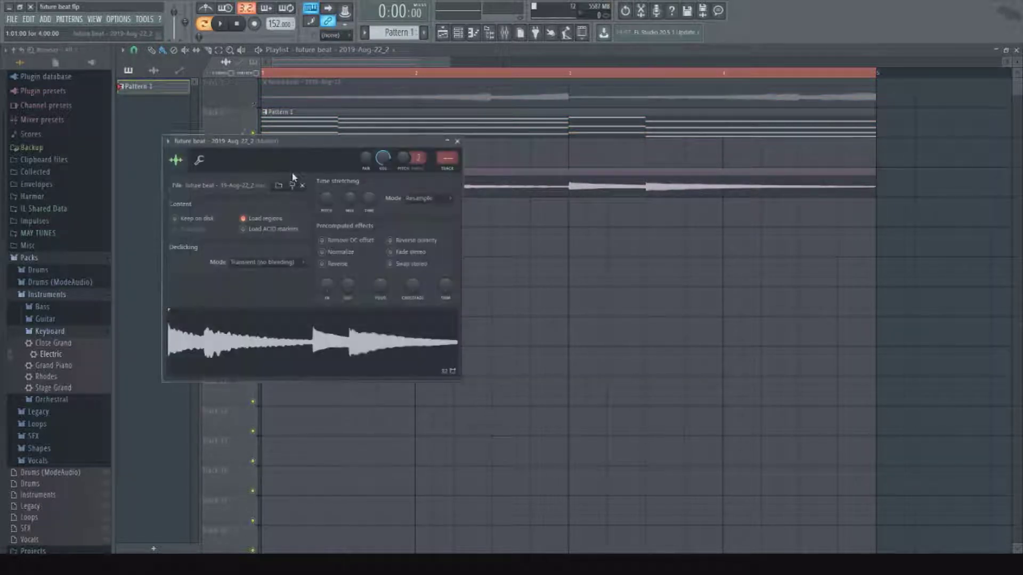
{"action": "left_click", "coordinate": [322, 265]}
{"action": "left_click", "coordinate": [457, 141]}
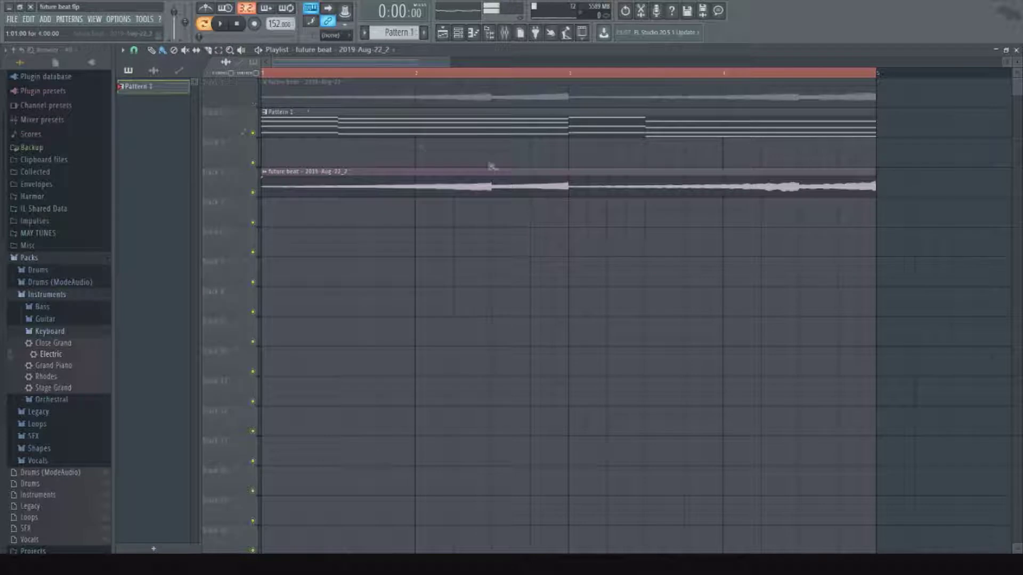
Move the reversed clip up to track 3 and remove the Pattern 1 clip from track 2.
{"action": "left_click_drag", "start_coordinate": [312, 167], "coordinate": [313, 154]}
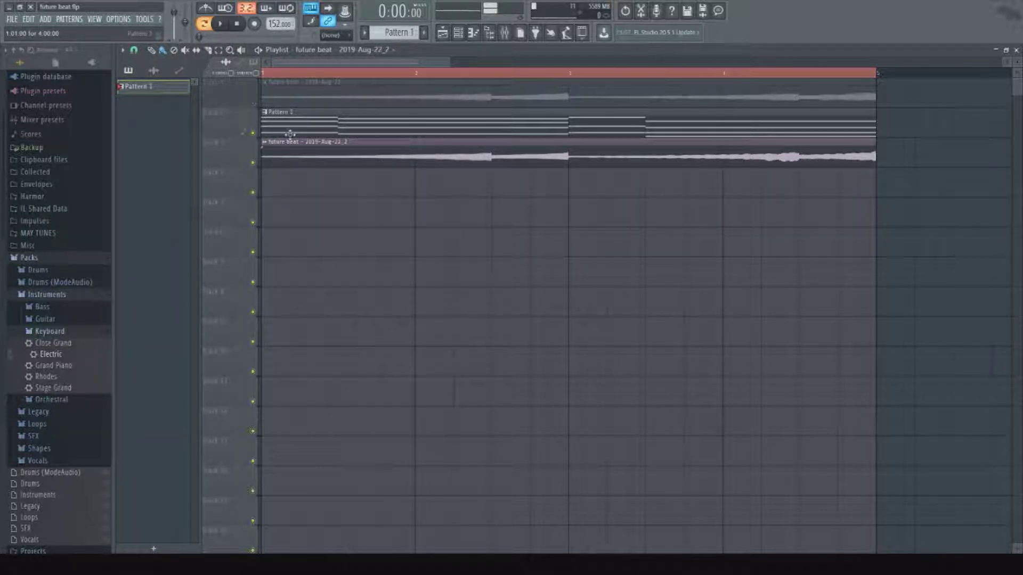
{"action": "double_click", "coordinate": [297, 140]}
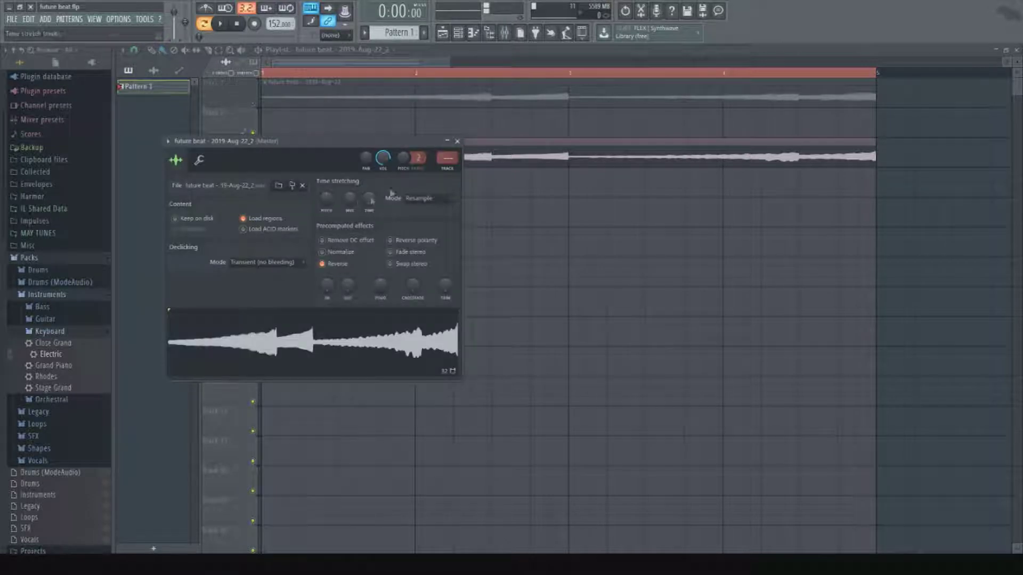
{"action": "left_click", "coordinate": [454, 142]}
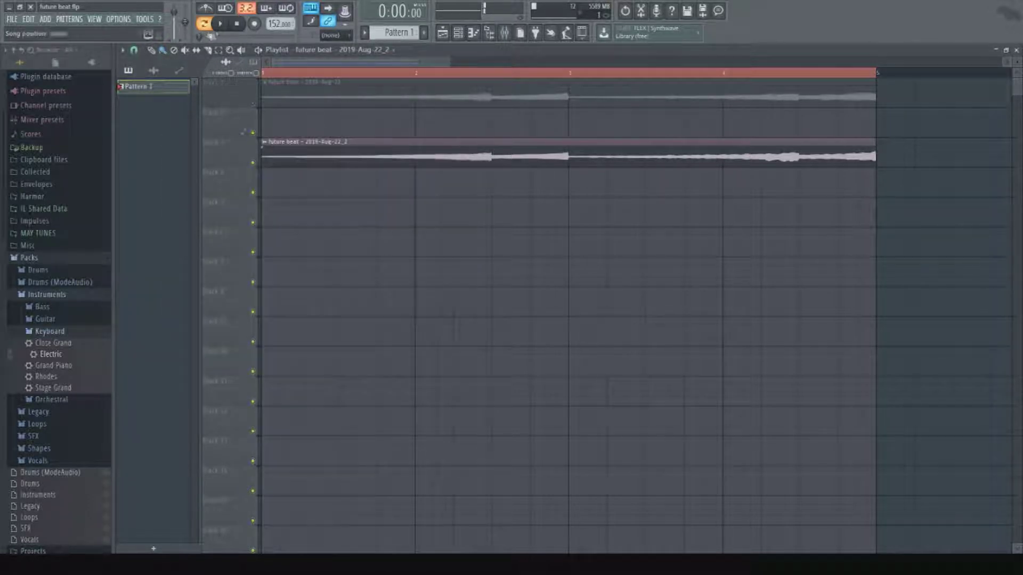
Audition the reversed clip on track 3, unmute track 1, and play both clips together.
{"action": "left_click", "coordinate": [217, 24]}
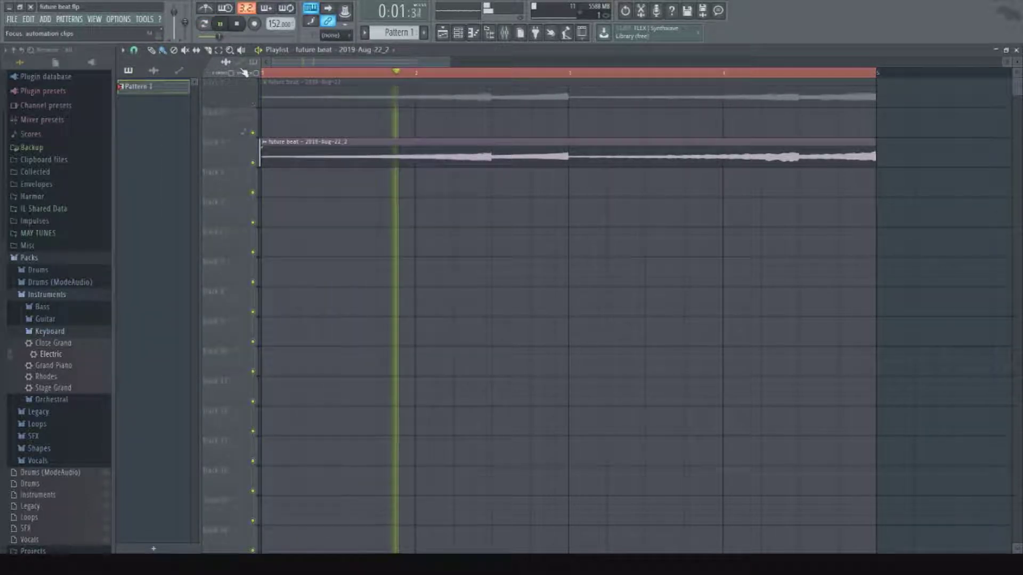
{"action": "key", "text": "space"}
{"action": "left_click", "coordinate": [252, 103]}
{"action": "key", "text": "space"}
{"action": "key", "text": "space"}
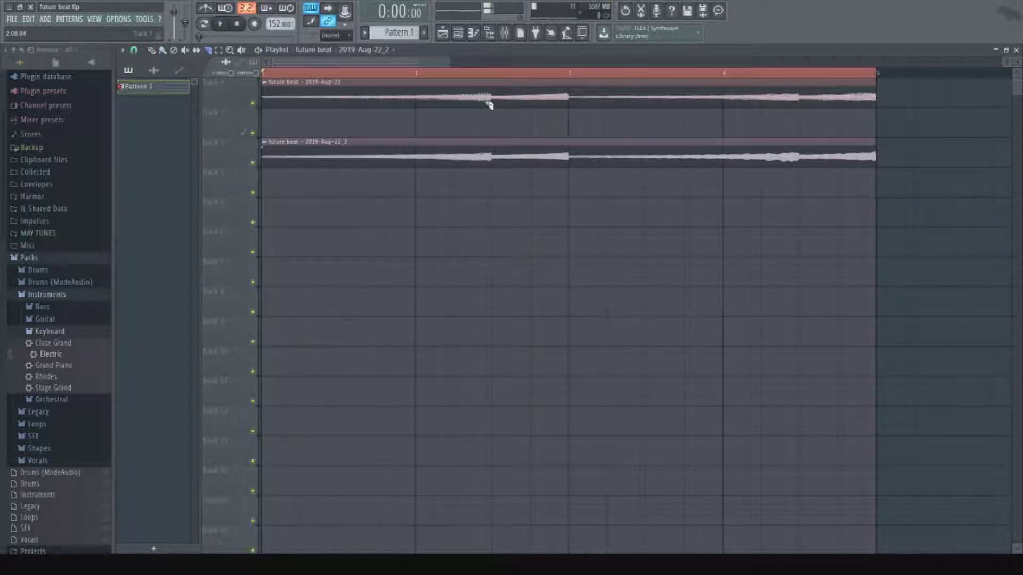
Slice both clips shortly before bar 3, replace the short track 3 slice with track 1's slice on track 2, and mute track 1.
{"action": "scroll", "coordinate": [547, 77], "scroll_direction": "up", "scroll_amount": 3}
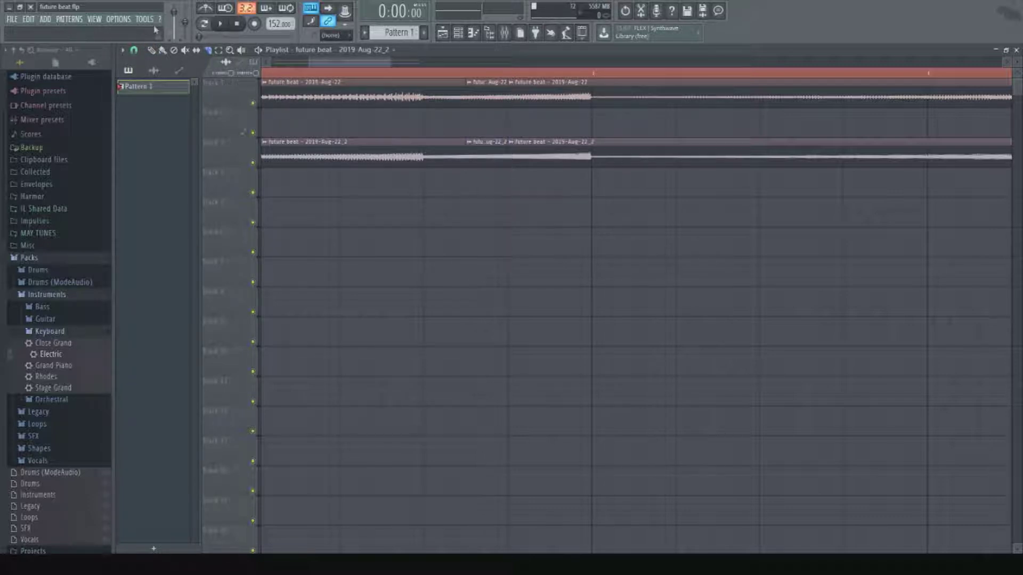
{"action": "left_click", "coordinate": [154, 51]}
{"action": "right_click", "coordinate": [482, 153]}
{"action": "left_click_drag", "start_coordinate": [477, 93], "coordinate": [478, 122]}
{"action": "left_click", "coordinate": [252, 102]}
{"action": "key", "text": "space"}
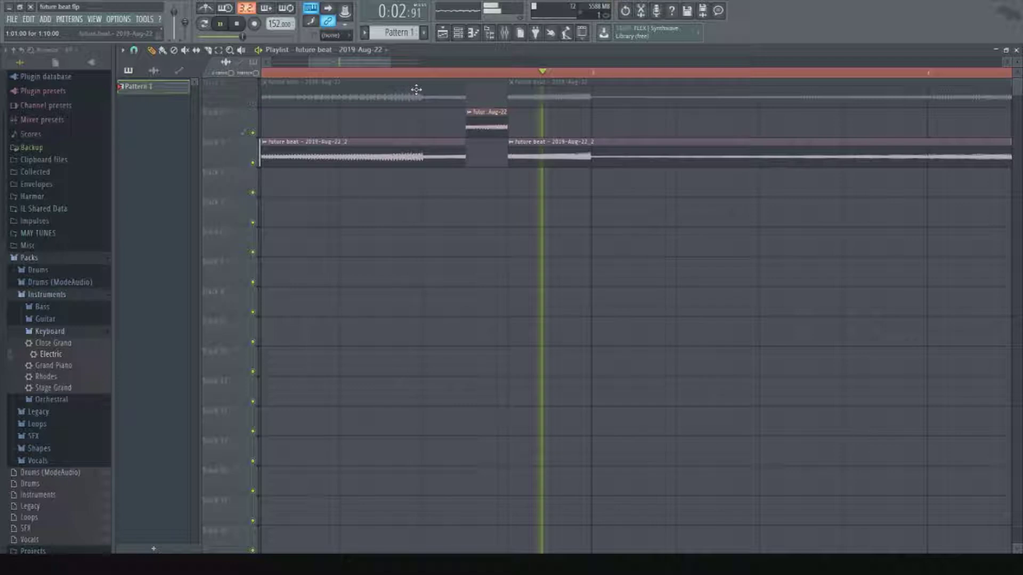
Slice out the track 3 audio just before bar 4 and move the matching slice from track 1 down to track 2.
{"action": "scroll", "coordinate": [459, 71], "scroll_direction": "down", "scroll_amount": 2}
{"action": "scroll", "coordinate": [461, 71], "scroll_direction": "right", "scroll_amount": 3}
{"action": "key", "text": "space"}
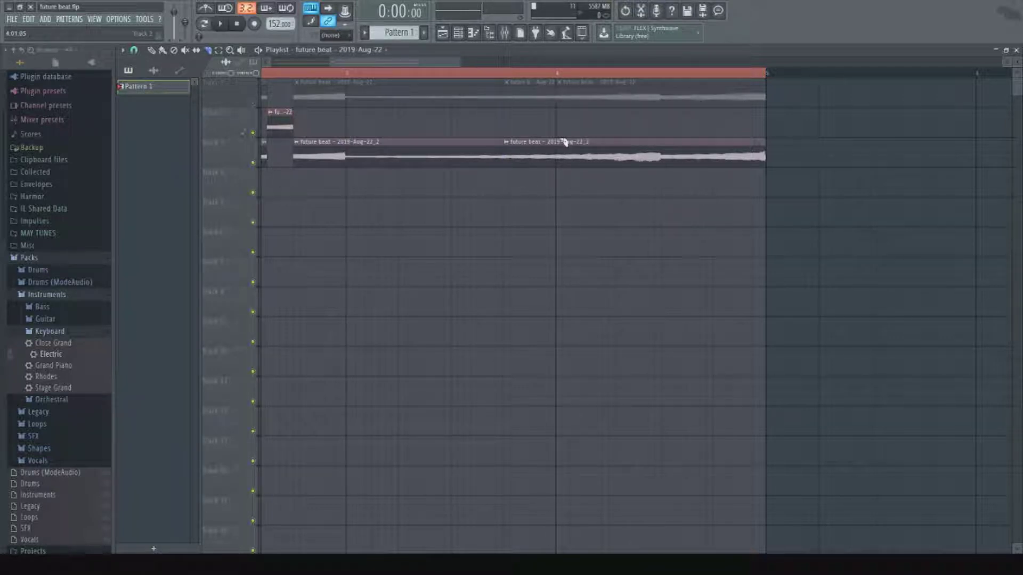
{"action": "left_click", "coordinate": [154, 49]}
{"action": "key", "text": "space"}
{"action": "right_click", "coordinate": [517, 152]}
{"action": "mouse_move", "coordinate": [519, 101]}
{"action": "left_mouse_down"}
{"action": "mouse_move", "coordinate": [520, 137]}
{"action": "mouse_move", "coordinate": [520, 118]}
{"action": "left_mouse_up"}
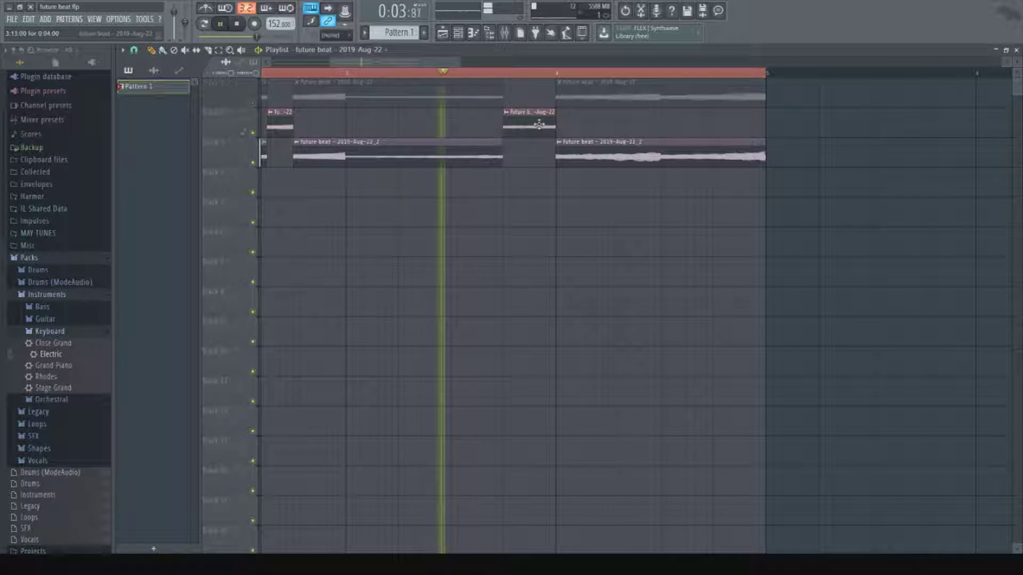
Shorten the track 2 slice before bar 4 and place a copy of it after a small gap.
{"action": "mouse_move", "coordinate": [554, 124]}
{"action": "left_mouse_down"}
{"action": "mouse_move", "coordinate": [520, 132]}
{"action": "mouse_move", "coordinate": [536, 128]}
{"action": "left_mouse_up"}
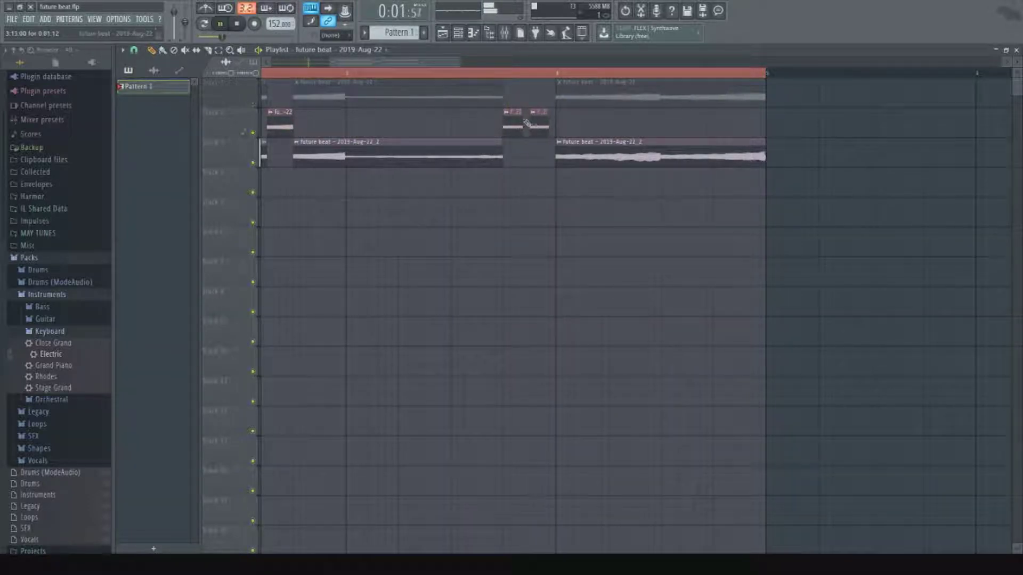
{"action": "left_click", "coordinate": [425, 76]}
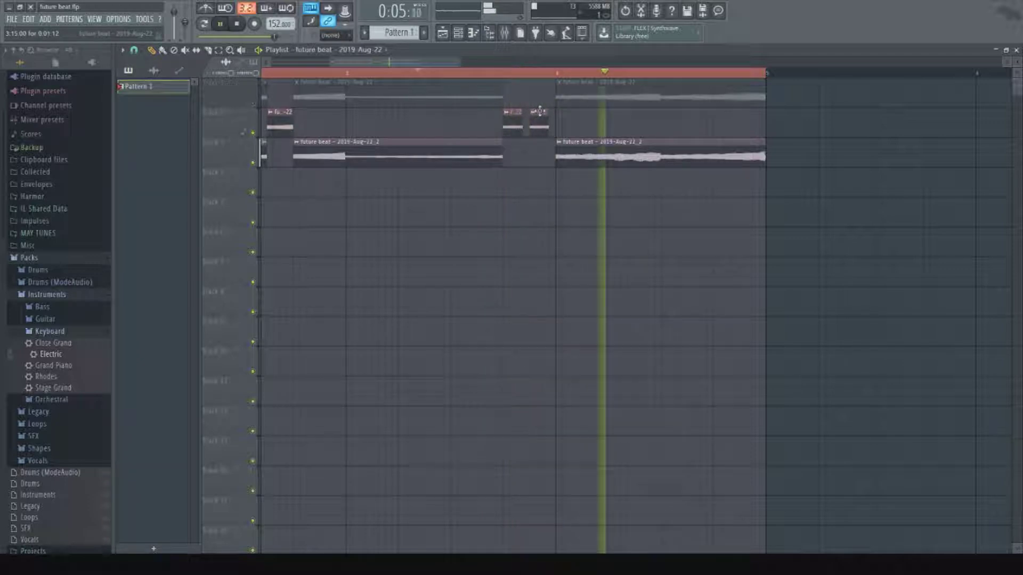
Review Insert 1's Fruity Reeverb 2 and Fruity Delay 3, then reposition the high-pass and low-pass bands of its parametric EQ 2.
{"action": "scroll", "coordinate": [532, 80], "scroll_direction": "down", "scroll_amount": 5}
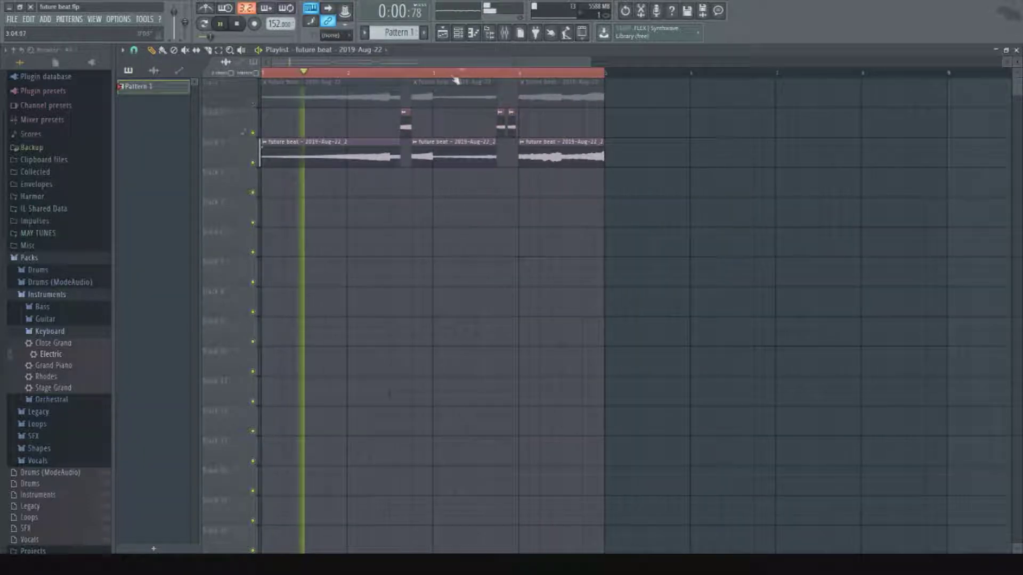
{"action": "left_click", "coordinate": [507, 37]}
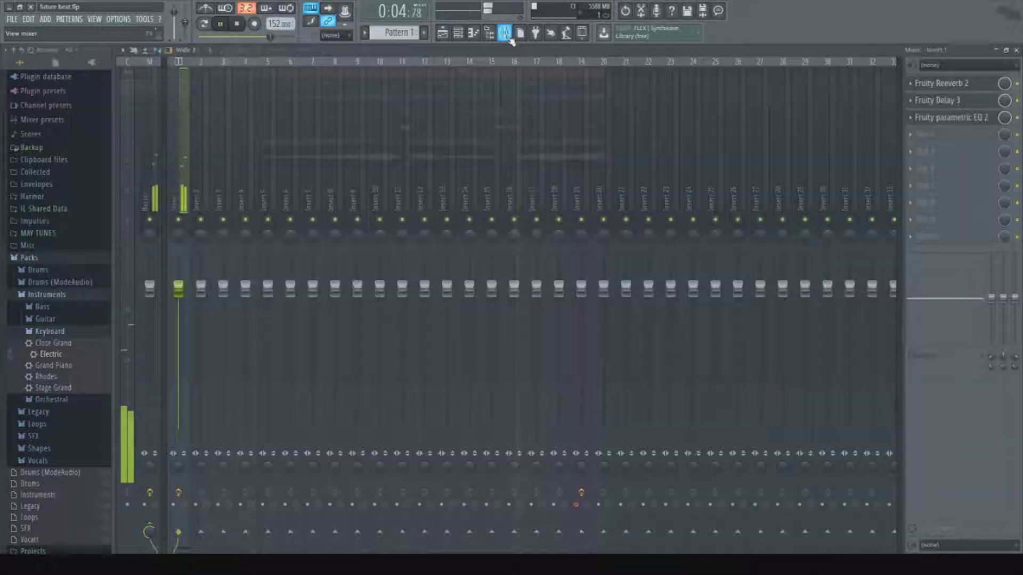
{"action": "left_click", "coordinate": [939, 83]}
{"action": "left_click", "coordinate": [930, 100]}
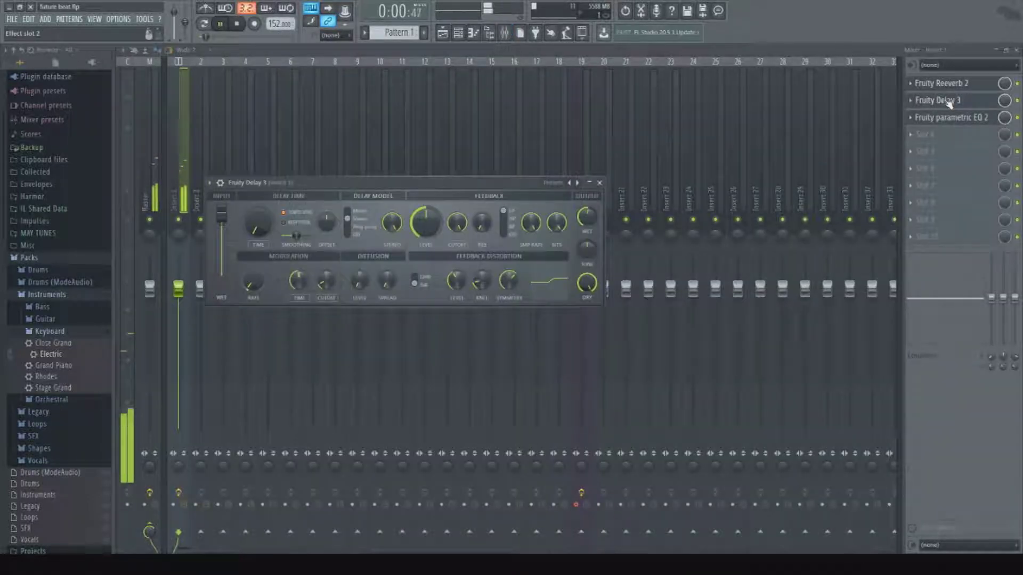
{"action": "left_click", "coordinate": [949, 116]}
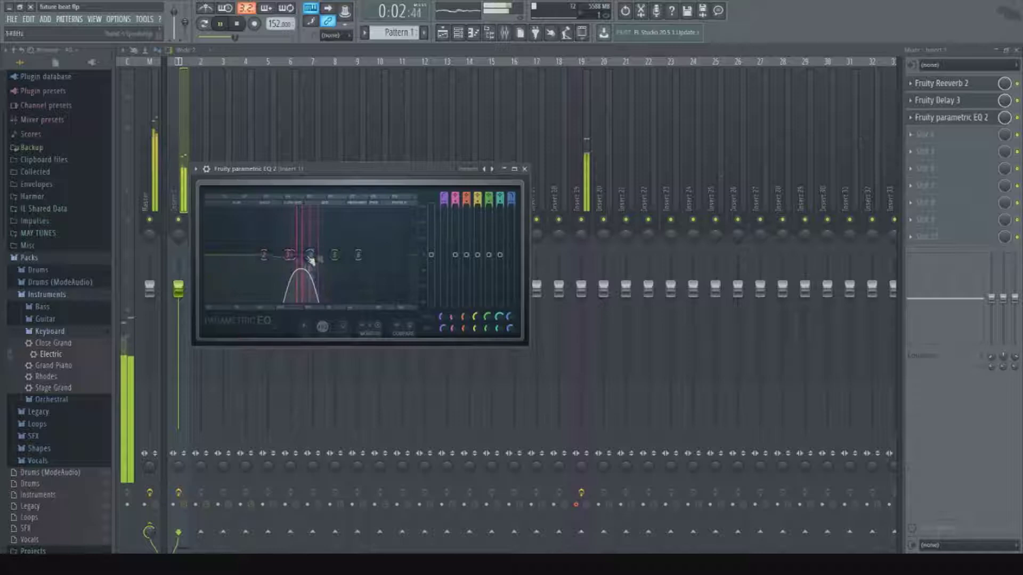
{"action": "left_click_drag", "start_coordinate": [311, 255], "coordinate": [344, 255]}
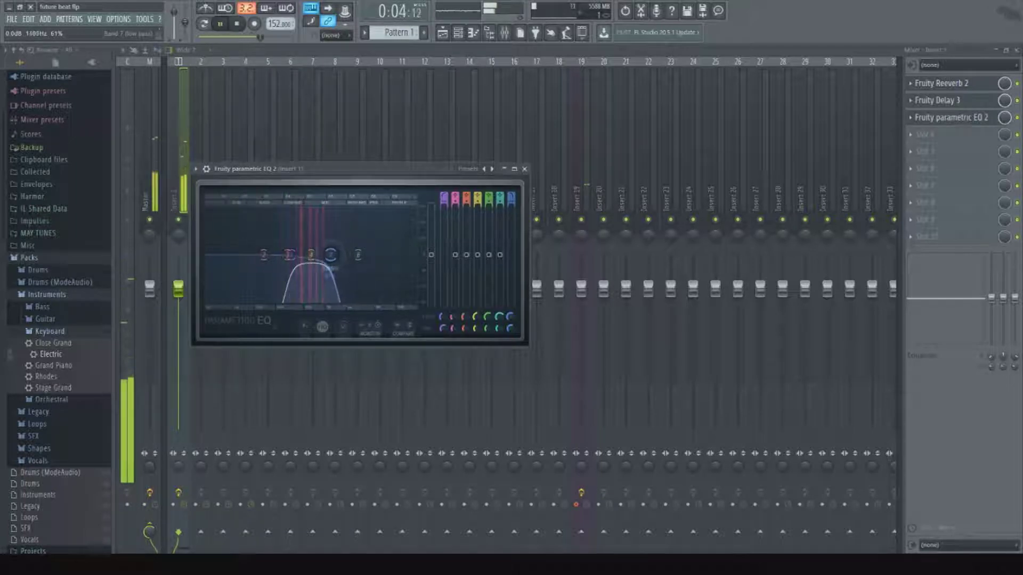
{"action": "left_click_drag", "start_coordinate": [327, 255], "coordinate": [400, 255]}
{"action": "left_click_drag", "start_coordinate": [291, 255], "coordinate": [310, 255]}
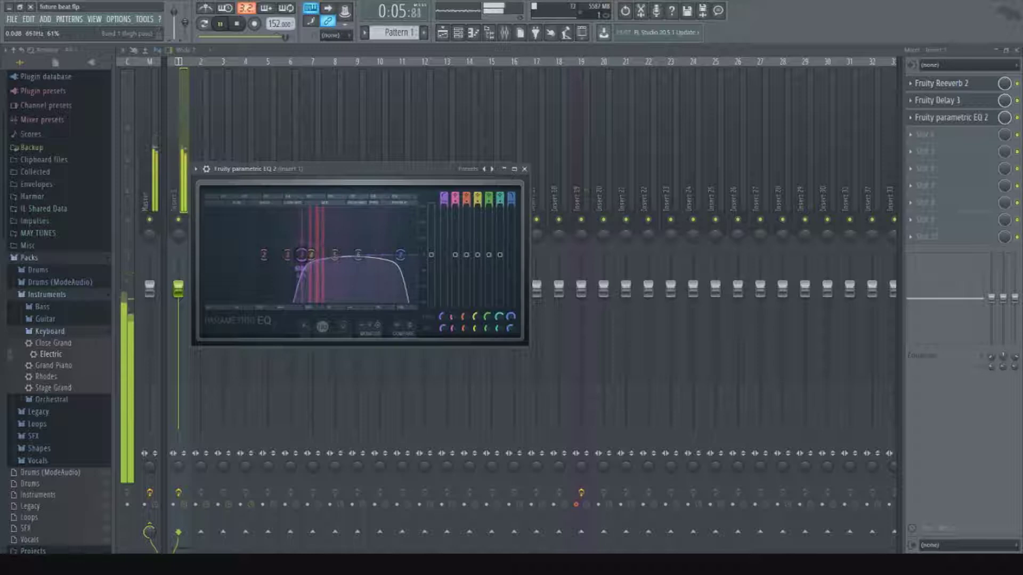
{"action": "left_click_drag", "start_coordinate": [400, 255], "coordinate": [355, 255]}
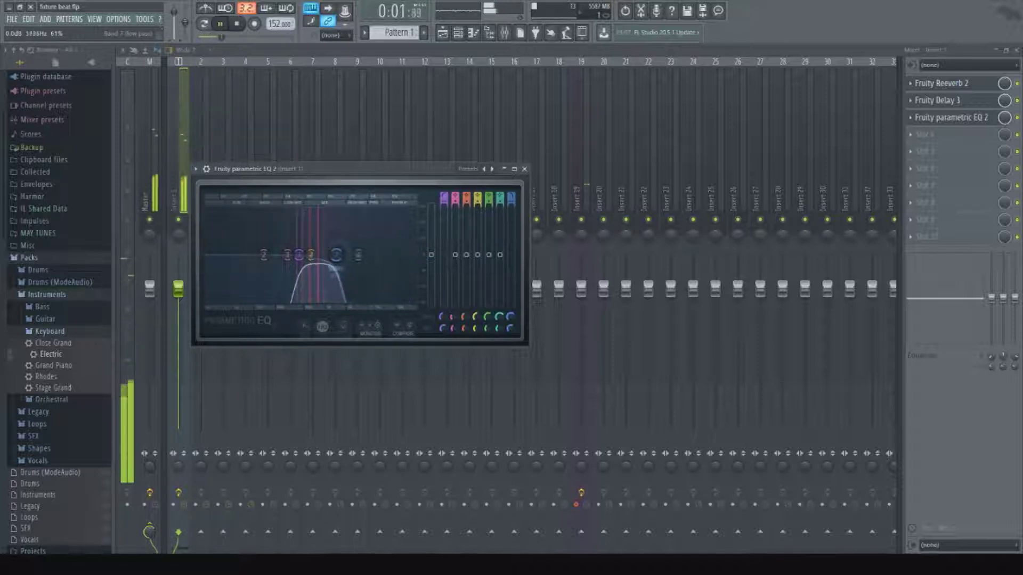
Unmute playlist track 1 and shift Insert 1's EQ high-pass and low-pass bands to slightly lower frequencies.
{"action": "key", "text": "F5"}
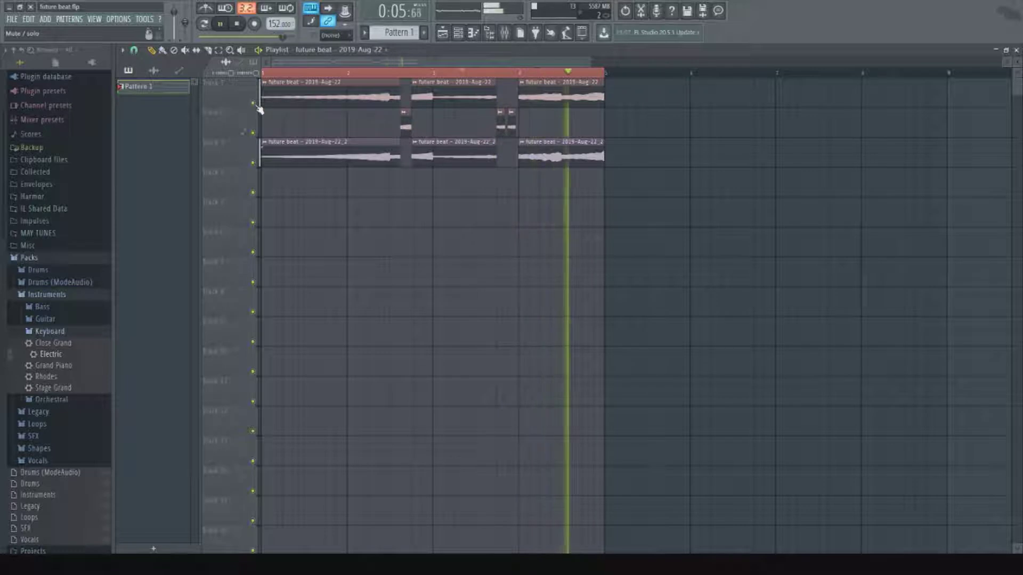
{"action": "key", "text": "F9"}
{"action": "left_click", "coordinate": [949, 117]}
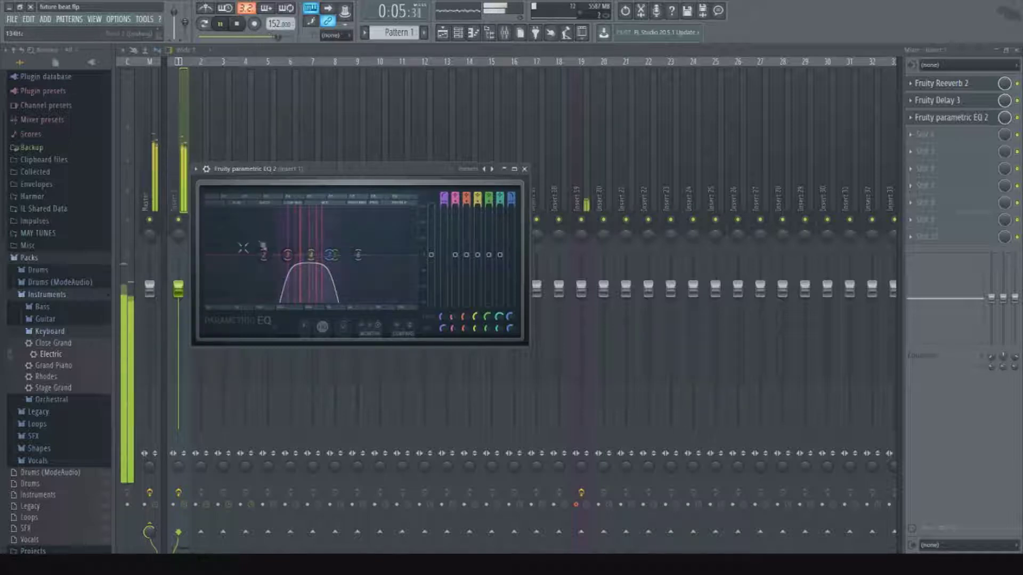
Adjust the wet level of Fruity Reeverb 2 on Insert 1 and create an automation clip for it in the playlist.
{"action": "left_click", "coordinate": [69, 334]}
{"action": "left_click", "coordinate": [970, 89]}
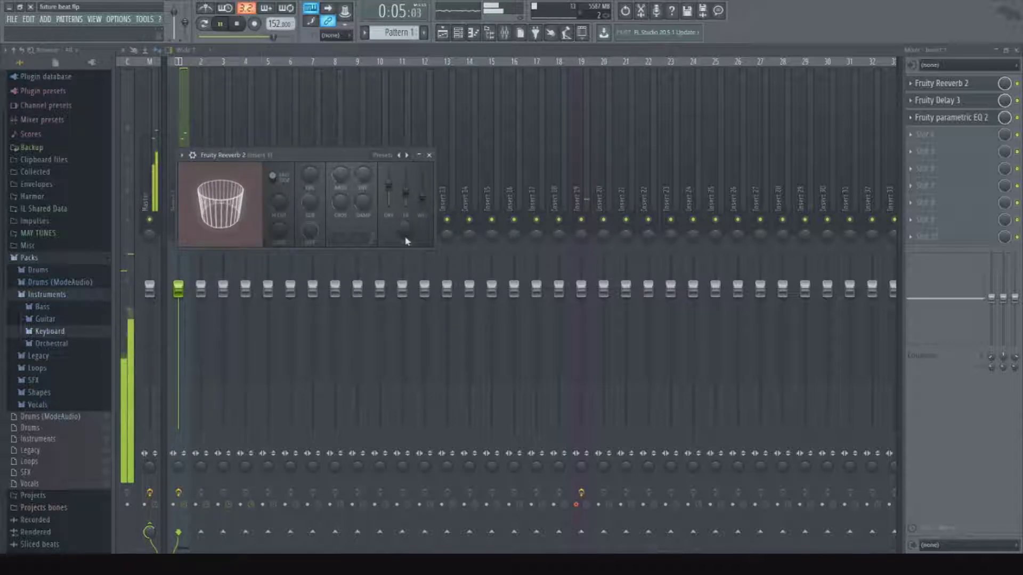
{"action": "mouse_move", "coordinate": [423, 197]}
{"action": "left_mouse_down"}
{"action": "mouse_move", "coordinate": [423, 175]}
{"action": "mouse_move", "coordinate": [422, 200]}
{"action": "left_mouse_up"}
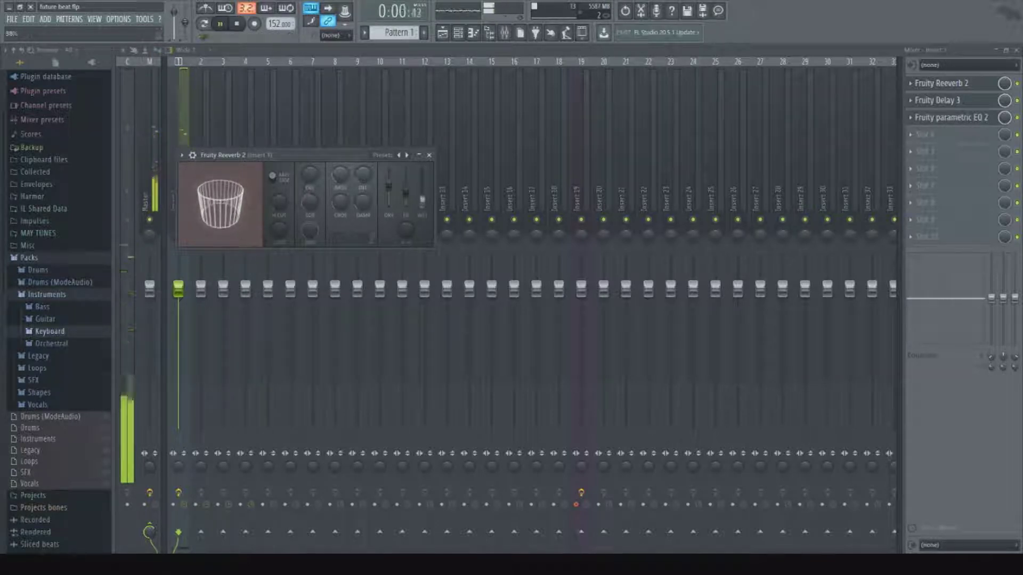
{"action": "key", "text": "space"}
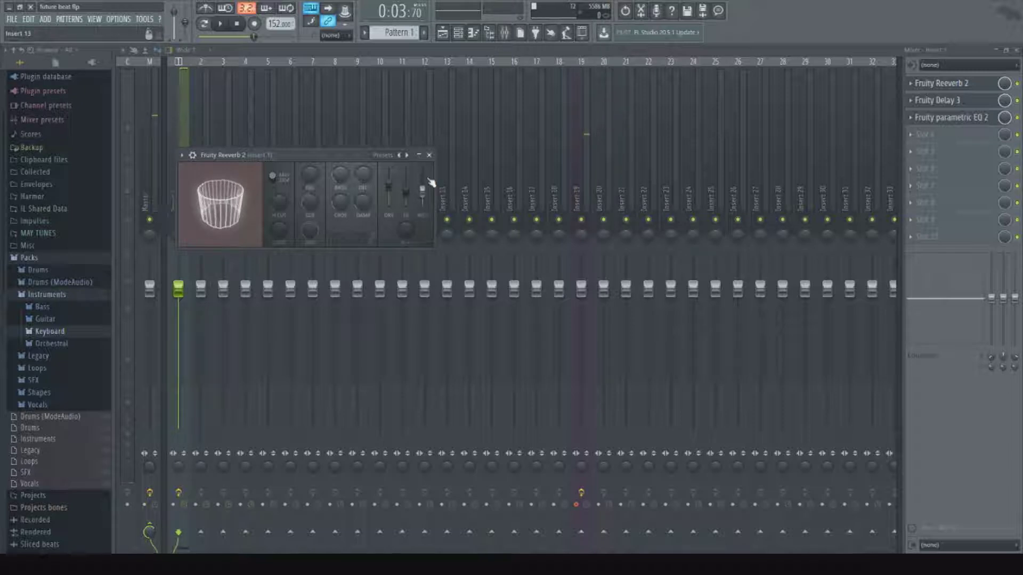
{"action": "left_click", "coordinate": [442, 33]}
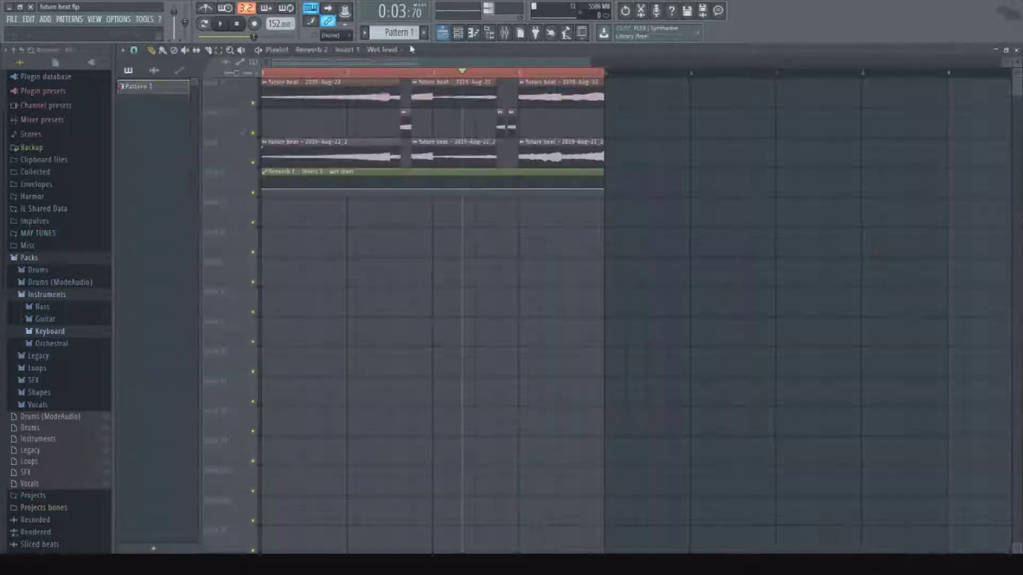
Shape the reverb wet level automation to stay high and curve down toward bar 5, with a slightly raised start.
{"action": "left_click_drag", "start_coordinate": [605, 195], "coordinate": [572, 198]}
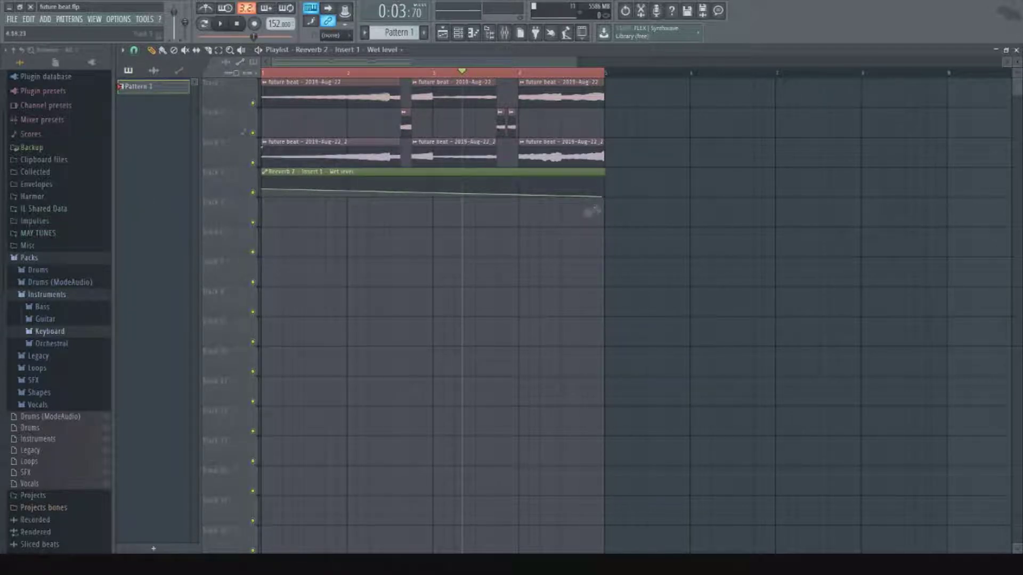
{"action": "mouse_move", "coordinate": [604, 198]}
{"action": "left_mouse_down"}
{"action": "mouse_move", "coordinate": [616, 212]}
{"action": "mouse_move", "coordinate": [609, 204]}
{"action": "left_mouse_up"}
{"action": "left_click", "coordinate": [238, 24]}
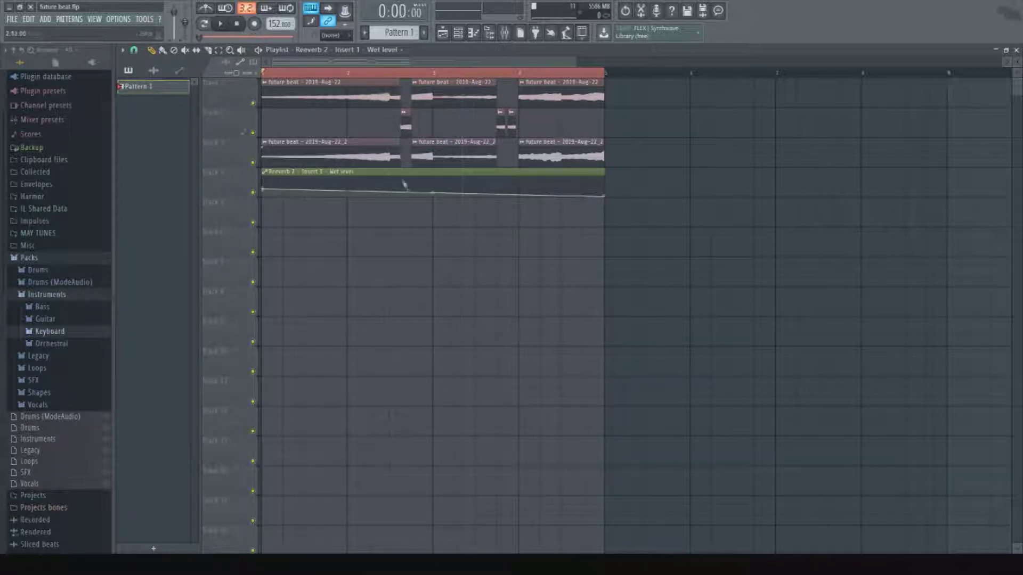
{"action": "key", "text": "space"}
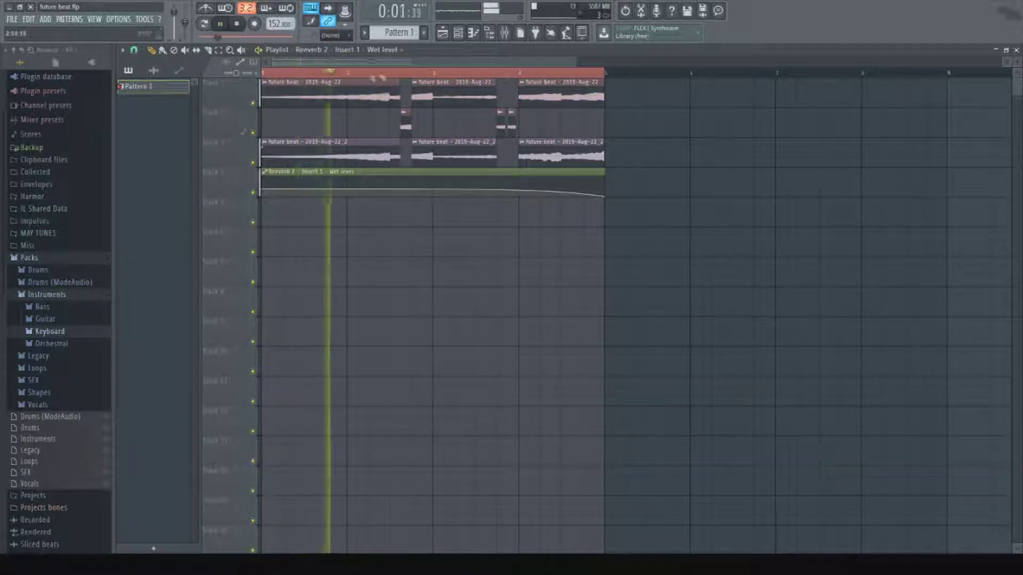
{"action": "key", "text": "space"}
{"action": "key", "text": "space"}
{"action": "left_click", "coordinate": [484, 216]}
{"action": "right_click", "coordinate": [512, 210]}
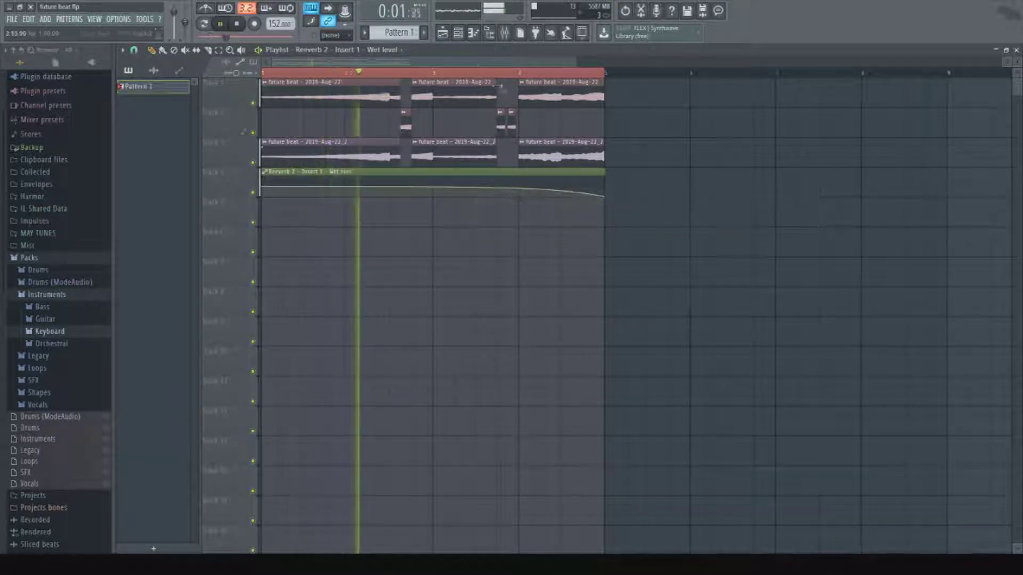
Clear the timeline selection and copy all the clips on tracks 1 and 2 so the copies start at bar 5.
{"action": "double_click", "coordinate": [499, 73]}
{"action": "key", "text": "space"}
{"action": "key", "text": "space"}
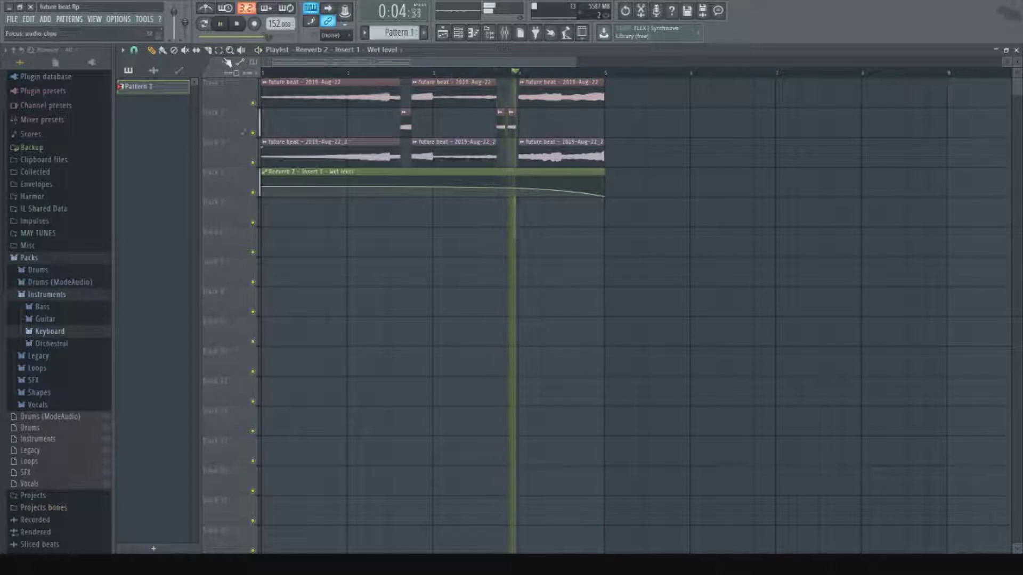
{"action": "key", "text": "space"}
{"action": "left_click_drag", "start_coordinate": [651, 92], "coordinate": [264, 116]}
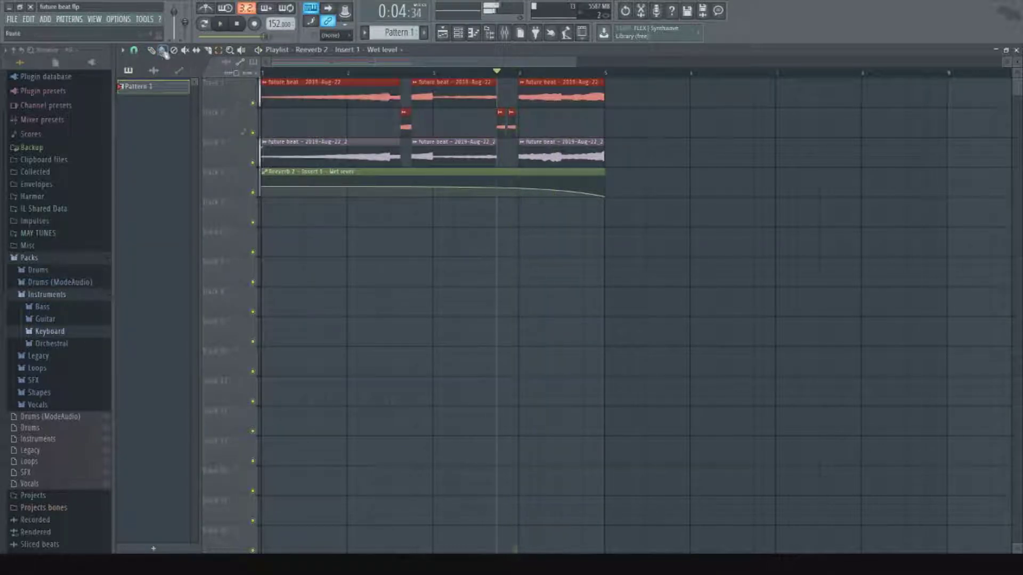
{"action": "left_click_drag", "start_coordinate": [342, 103], "coordinate": [683, 95]}
{"action": "key", "text": "space"}
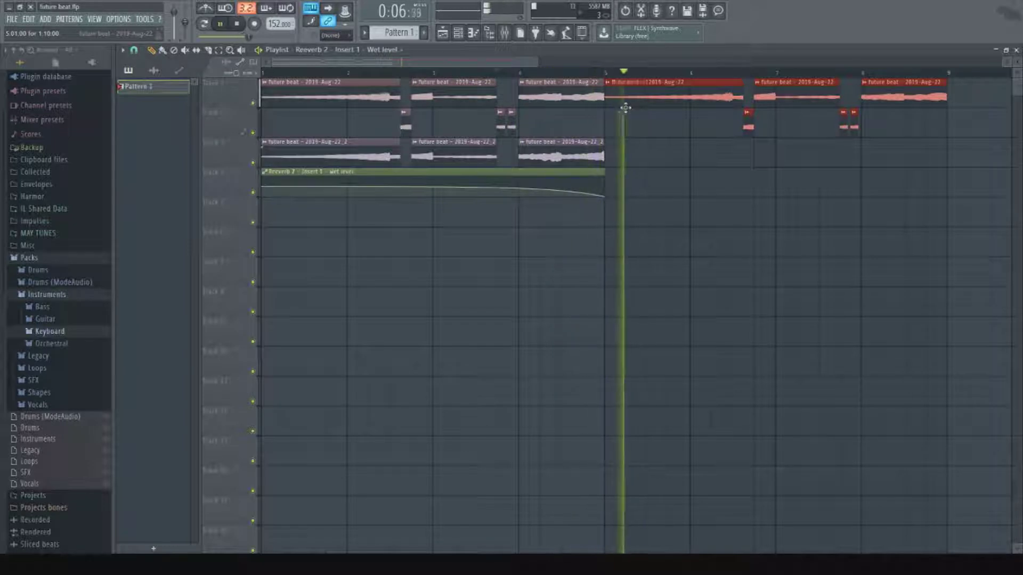
Create a new pattern named 808 and place it on track 5 at bars 5 and 7.
{"action": "left_click", "coordinate": [425, 33]}
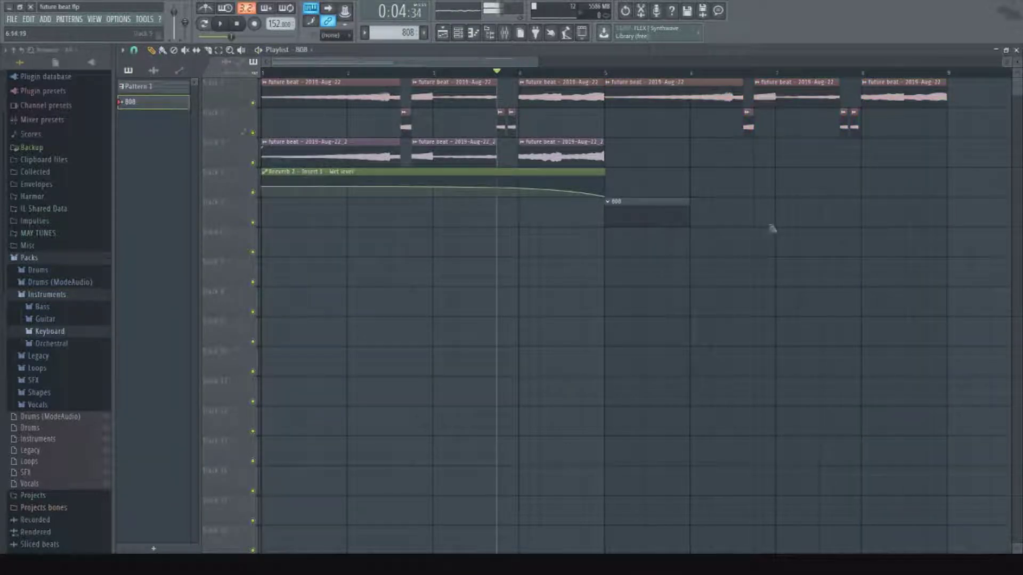
{"action": "left_click", "coordinate": [770, 226]}
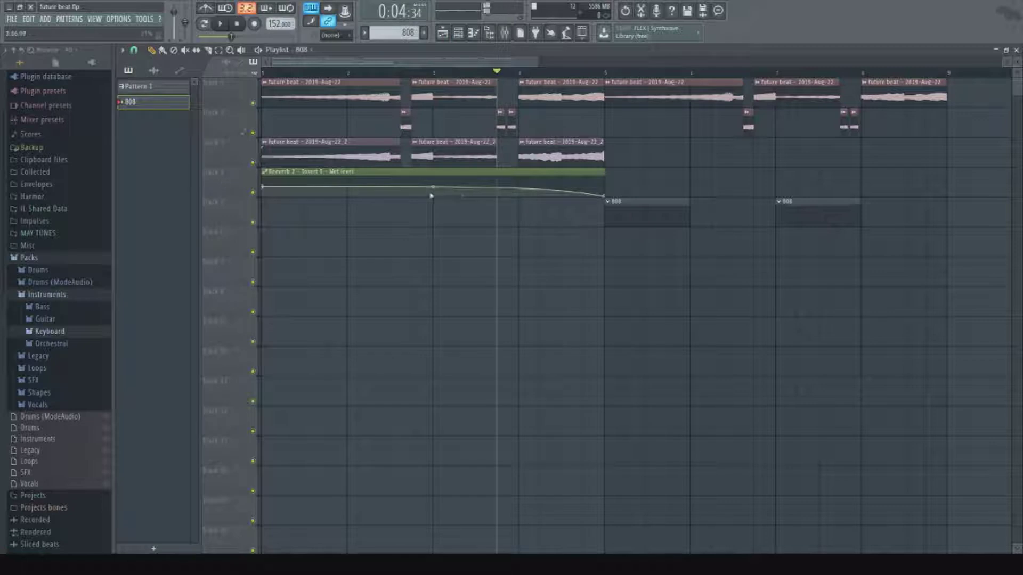
Play the arrangement from the start and set the loop selection to bars 5 through 8.
{"action": "left_click", "coordinate": [612, 74]}
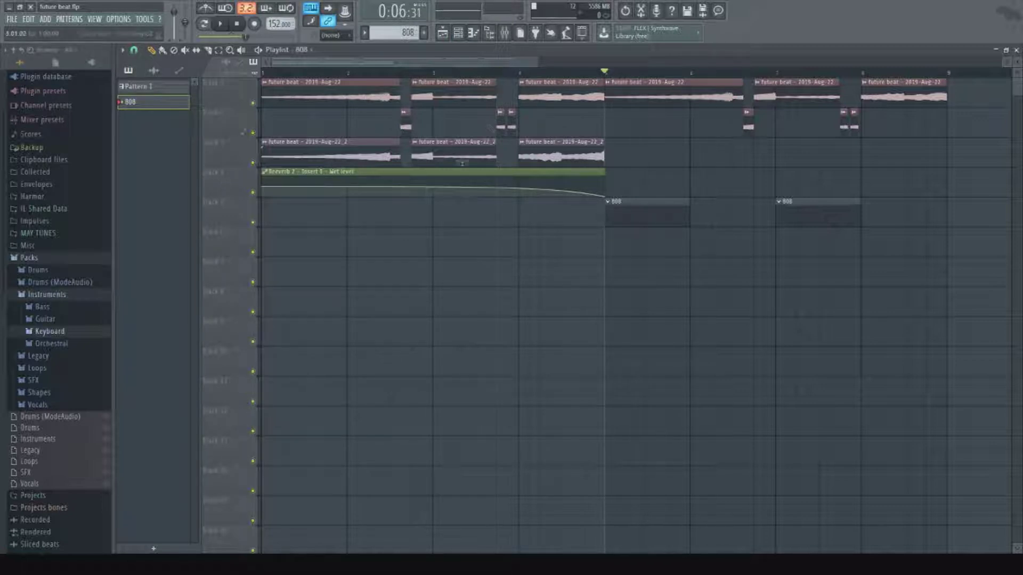
{"action": "left_click", "coordinate": [241, 26]}
{"action": "key", "text": "space"}
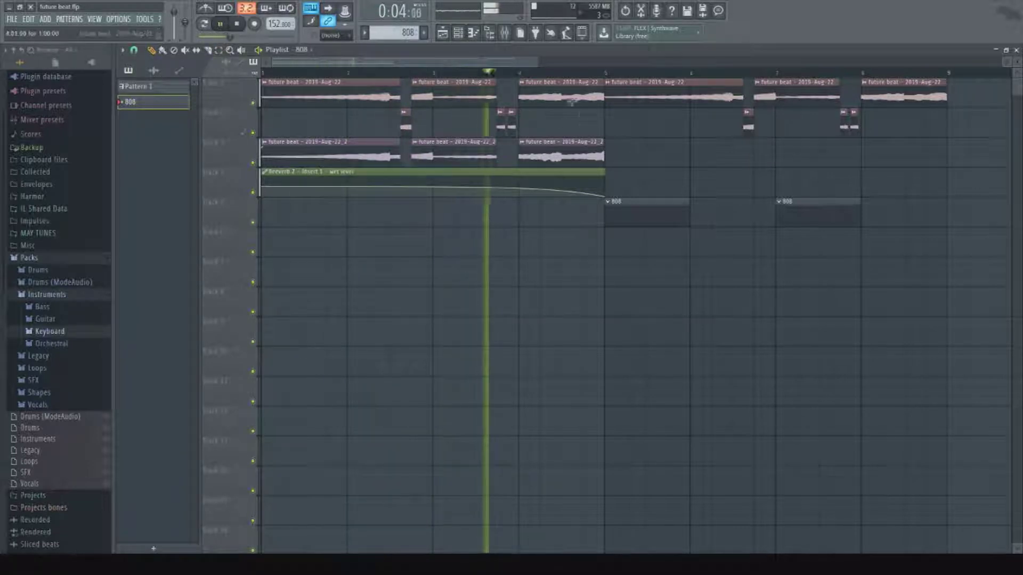
{"action": "left_click", "coordinate": [604, 196]}
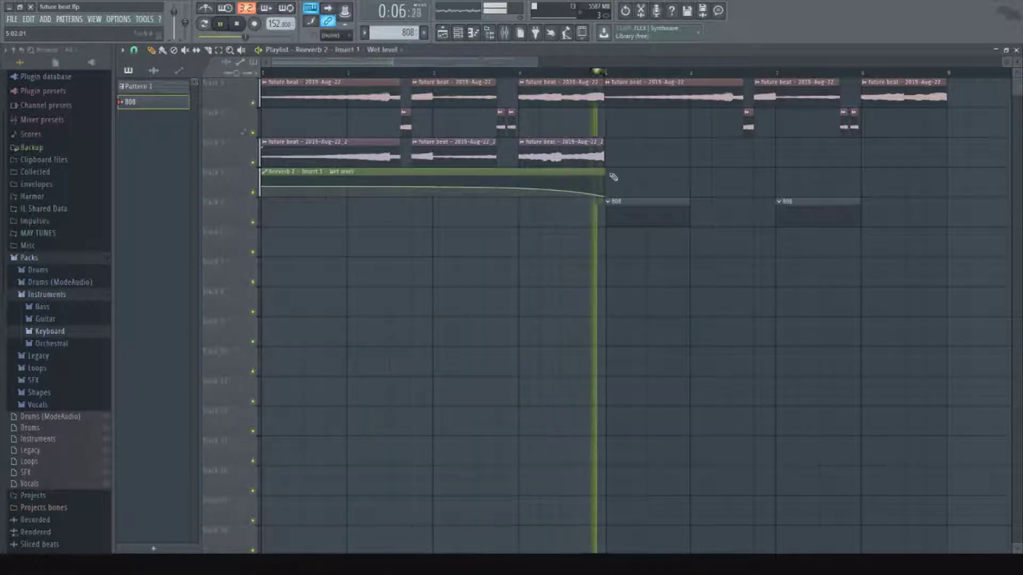
{"action": "left_click_drag", "start_coordinate": [601, 70], "coordinate": [948, 70]}
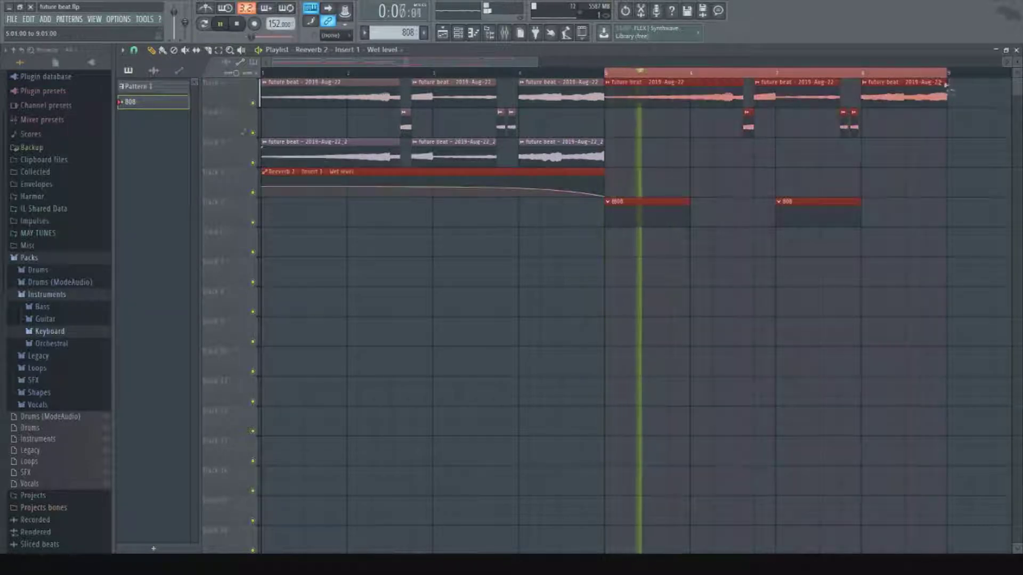
Add the Close Grand keyboard instrument as a new channel and open its piano roll in the 808 pattern.
{"action": "left_click", "coordinate": [460, 36]}
{"action": "left_click", "coordinate": [379, 194]}
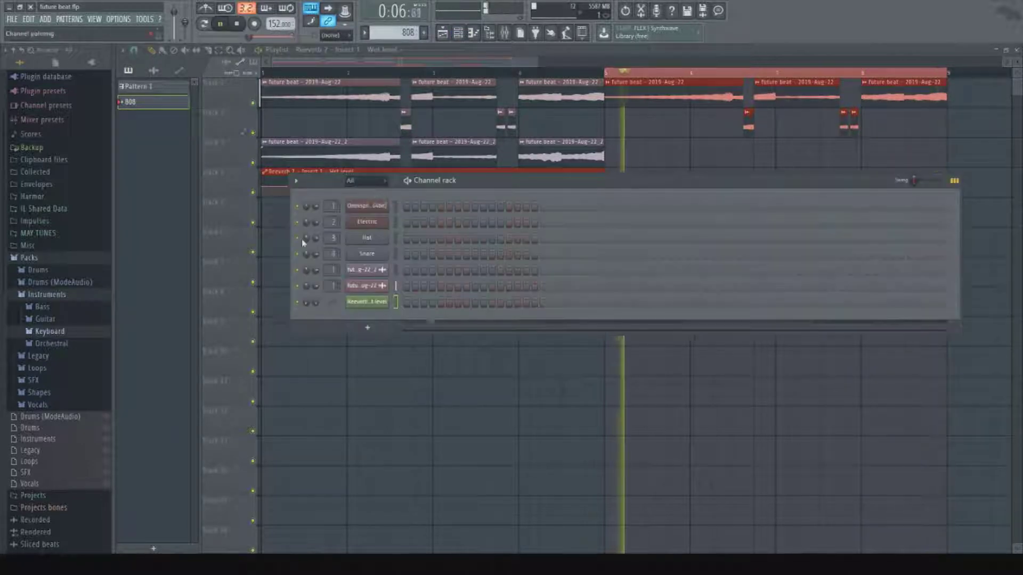
{"action": "left_click", "coordinate": [86, 331]}
{"action": "left_click_drag", "start_coordinate": [54, 343], "coordinate": [350, 319]}
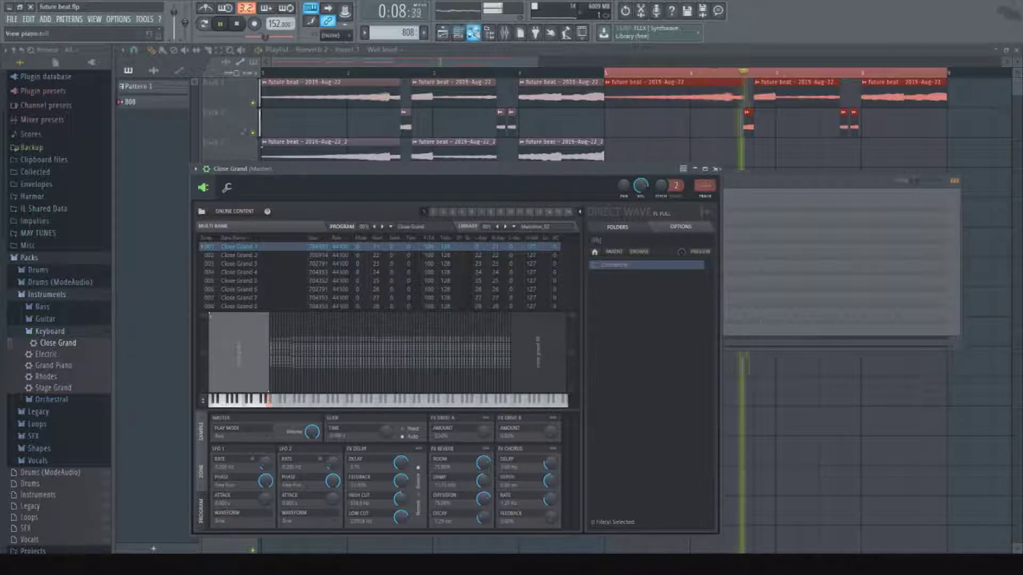
{"action": "left_click", "coordinate": [473, 33]}
{"action": "scroll", "coordinate": [170, 80], "scroll_direction": "up", "scroll_amount": 2}
{"action": "left_click_drag", "start_coordinate": [150, 128], "coordinate": [128, 110]}
{"action": "scroll", "coordinate": [183, 125], "scroll_direction": "up", "scroll_amount": 4}
{"action": "key", "text": "space"}
{"action": "left_click", "coordinate": [210, 110]}
{"action": "key", "text": "space"}
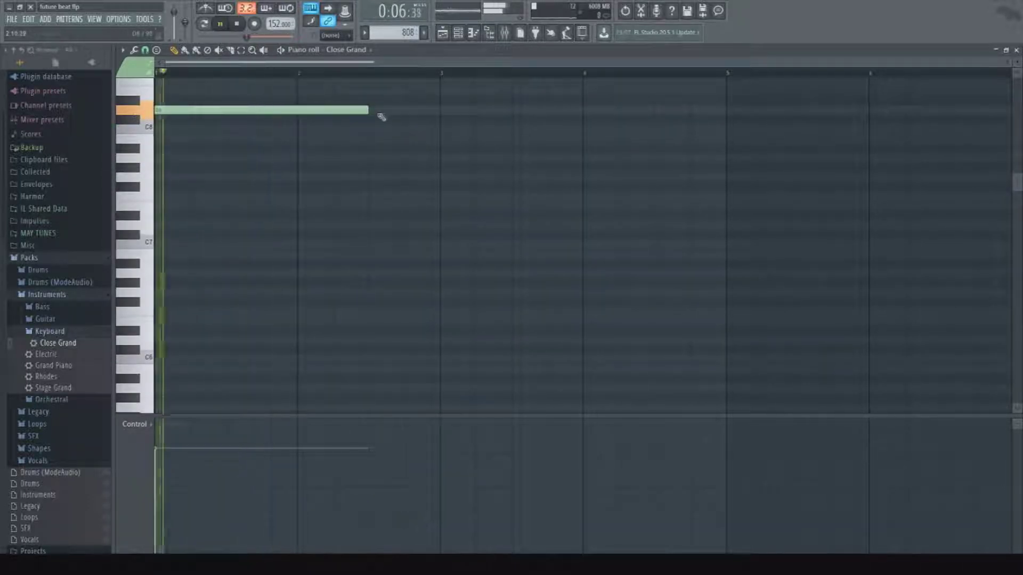
{"action": "key", "text": "space"}
{"action": "left_click", "coordinate": [372, 113]}
{"action": "right_click", "coordinate": [364, 110]}
{"action": "right_click", "coordinate": [365, 110]}
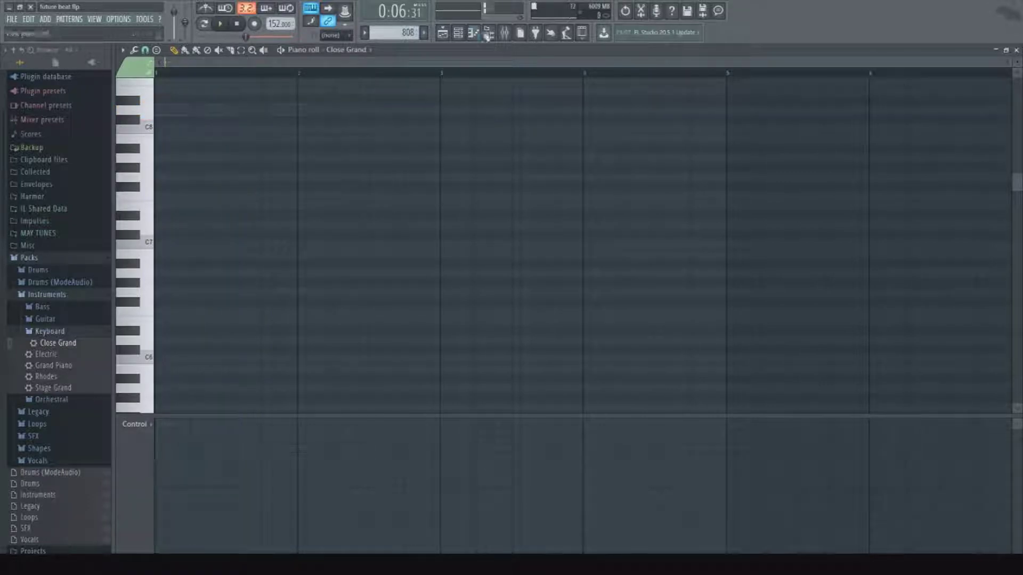
Replace the Hat channel with FL Keys and move the channel rack partly off the piano roll's upper notes.
{"action": "left_click", "coordinate": [457, 33]}
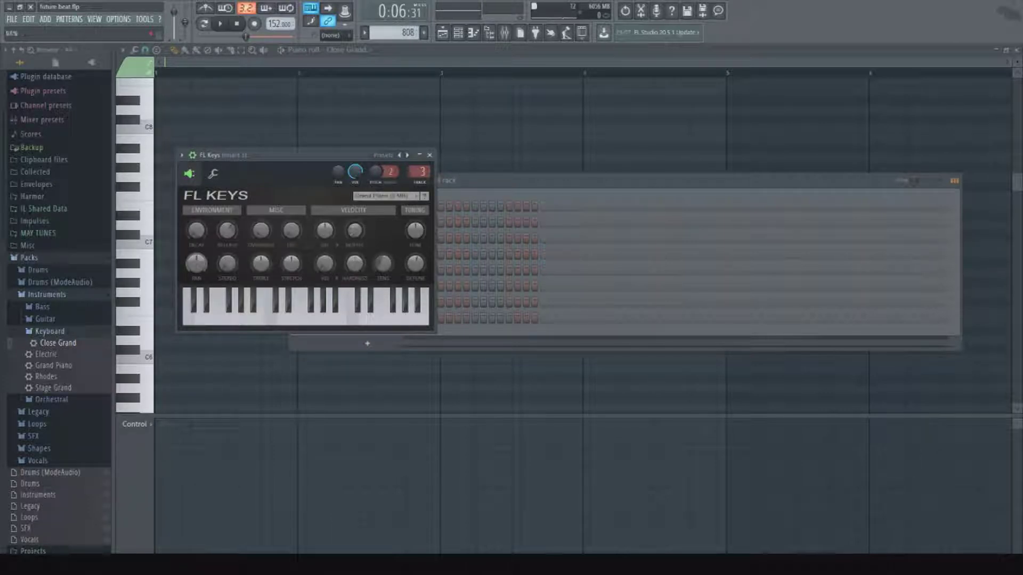
{"action": "left_click_drag", "start_coordinate": [442, 183], "coordinate": [484, 199]}
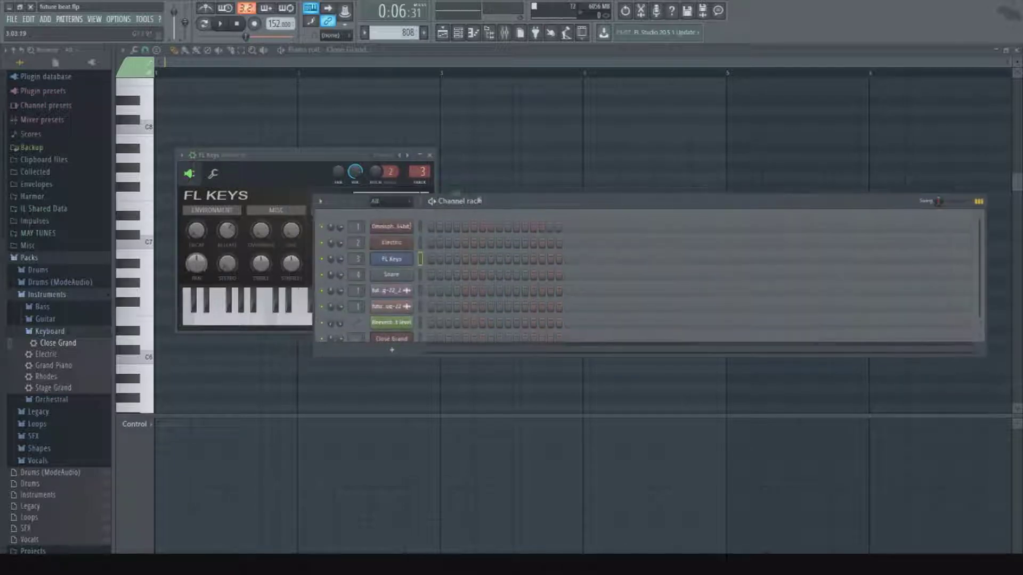
Draw D8 notes at bars 1, 2 and 3 of the Close Grand piano roll, with A#7 notes shortly before bars 2 and 3.
{"action": "left_click", "coordinate": [166, 107]}
{"action": "key", "text": "space"}
{"action": "left_click", "coordinate": [224, 130]}
{"action": "right_click", "coordinate": [224, 130]}
{"action": "left_click_drag", "start_coordinate": [368, 110], "coordinate": [268, 149]}
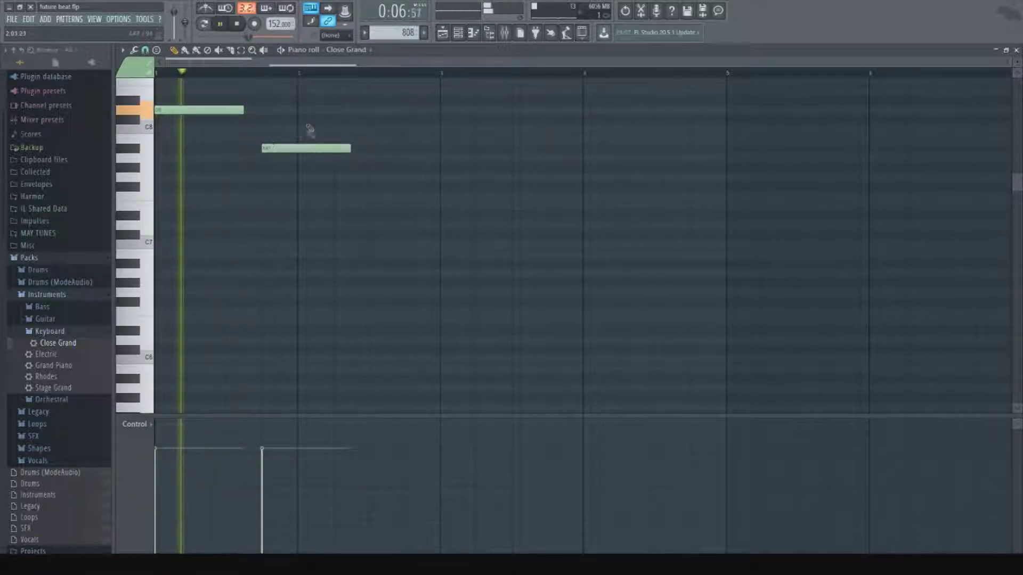
{"action": "left_click", "coordinate": [299, 109]}
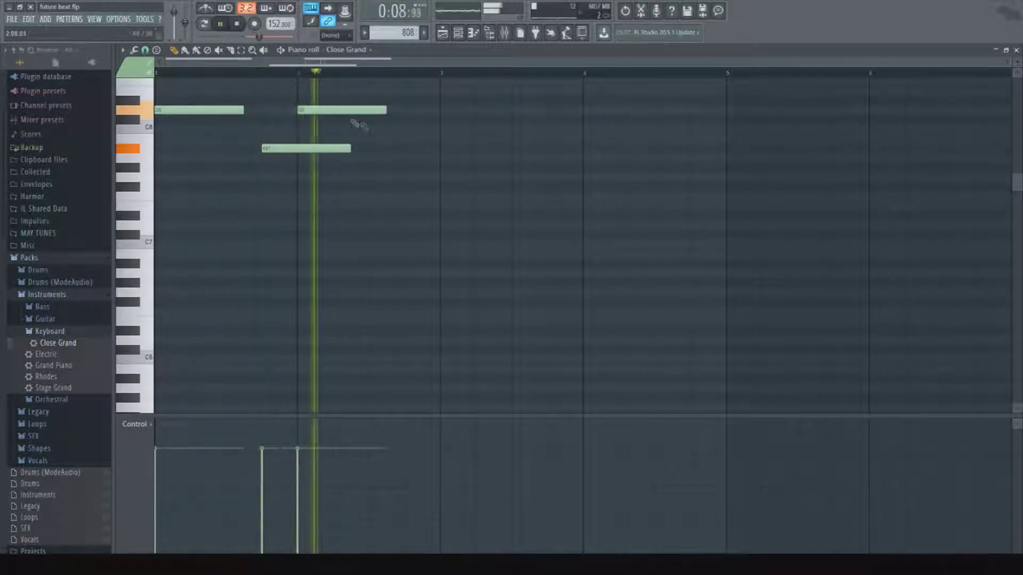
{"action": "left_click", "coordinate": [407, 149]}
{"action": "left_click", "coordinate": [446, 111]}
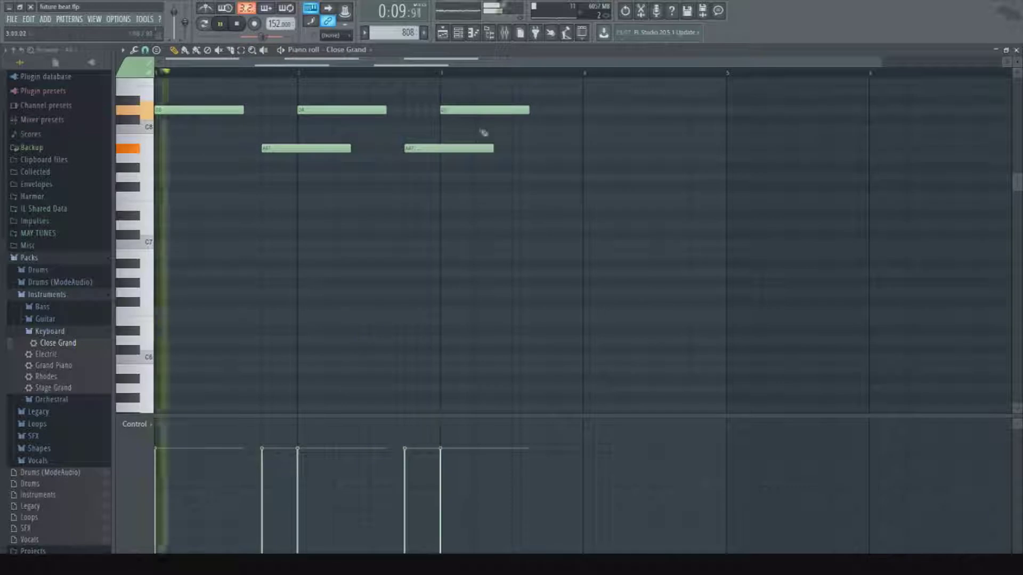
Remove the extra 808 clip that follows the one at bar 5 in the playlist.
{"action": "left_click", "coordinate": [472, 33]}
{"action": "left_click", "coordinate": [474, 33]}
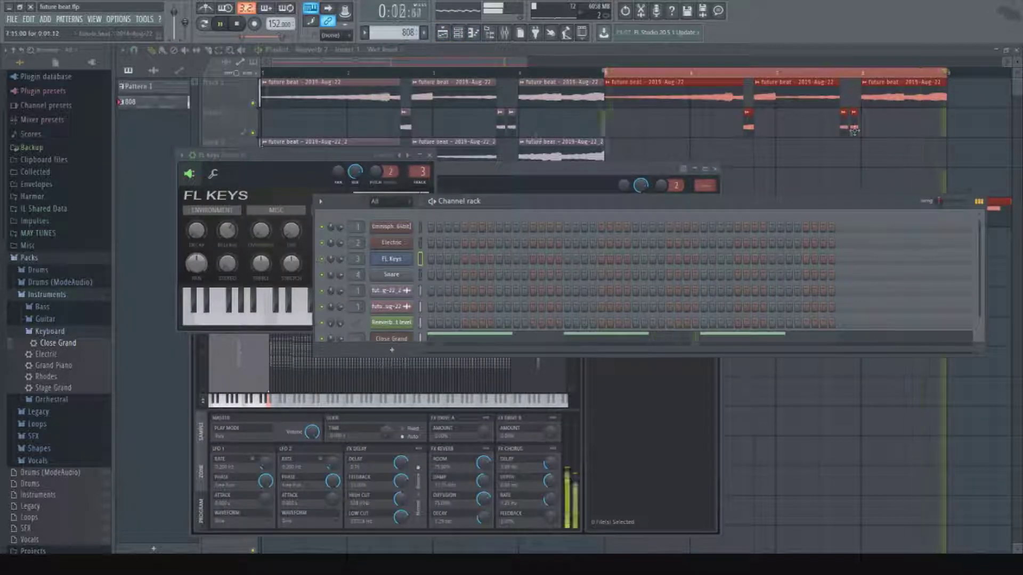
{"action": "left_click", "coordinate": [827, 163]}
{"action": "right_click", "coordinate": [850, 150]}
{"action": "right_click", "coordinate": [877, 204]}
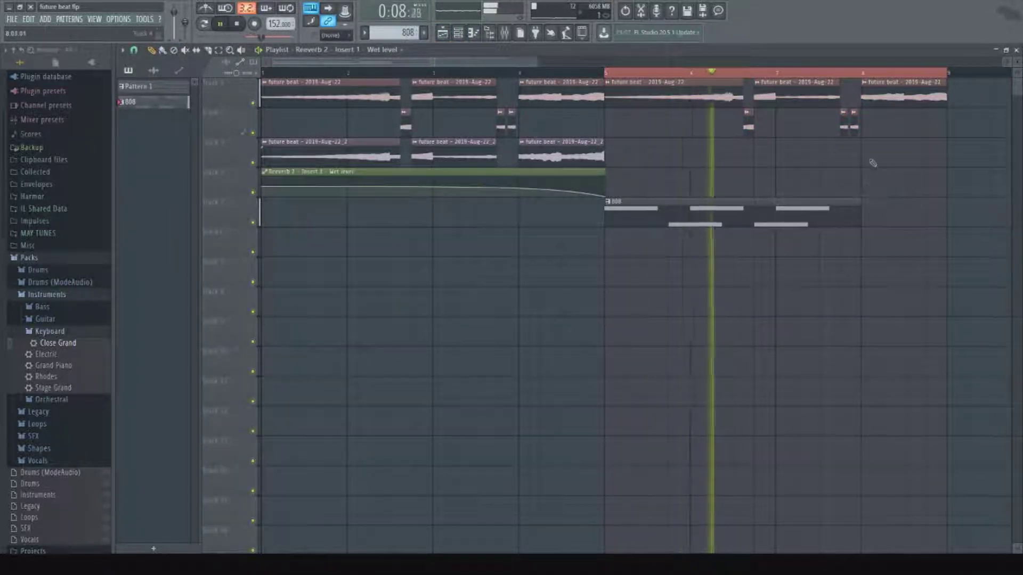
Play the loop briefly and cut all the melody notes from the Close Grand piano roll in the 808 pattern.
{"action": "left_click", "coordinate": [475, 36]}
{"action": "left_click", "coordinate": [475, 36]}
{"action": "key", "text": "space"}
{"action": "left_click", "coordinate": [461, 35]}
{"action": "key", "text": "space"}
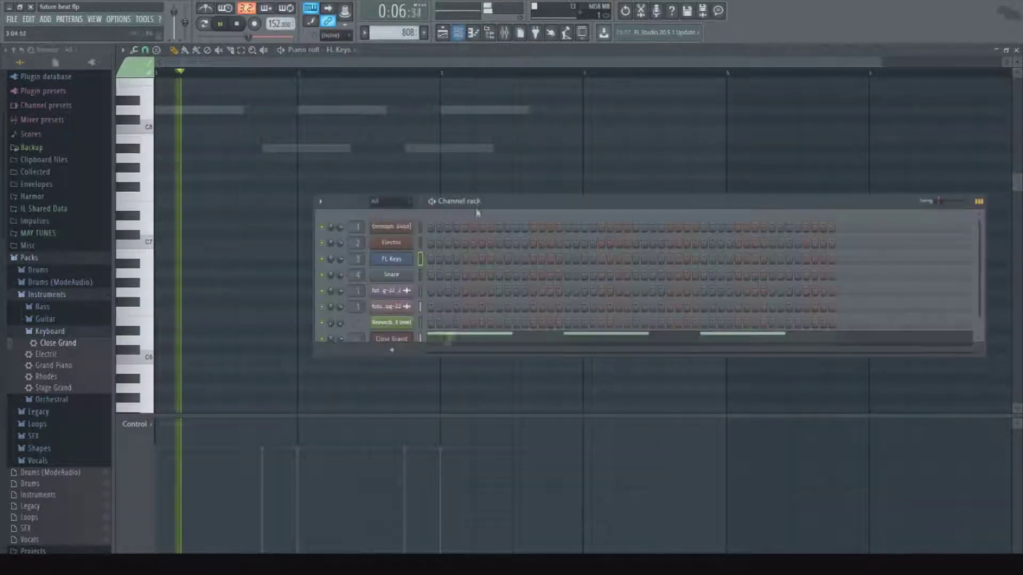
{"action": "left_click", "coordinate": [495, 340]}
{"action": "key", "text": "space"}
{"action": "key", "text": "ctrl+x"}
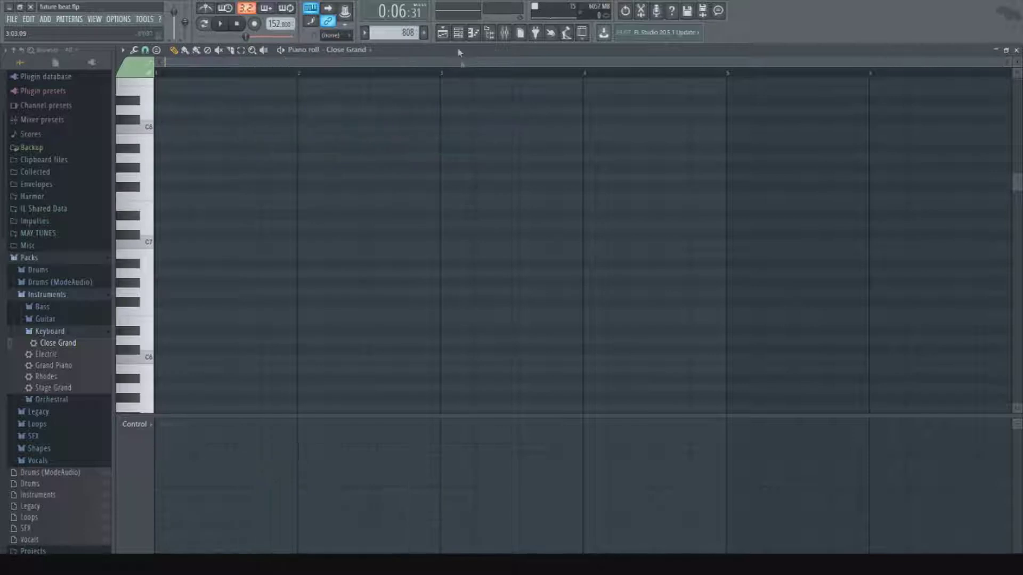
Bring up the channel rack and open the FL Keys piano roll in the 808 pattern.
{"action": "left_click", "coordinate": [444, 35]}
{"action": "left_click", "coordinate": [461, 36]}
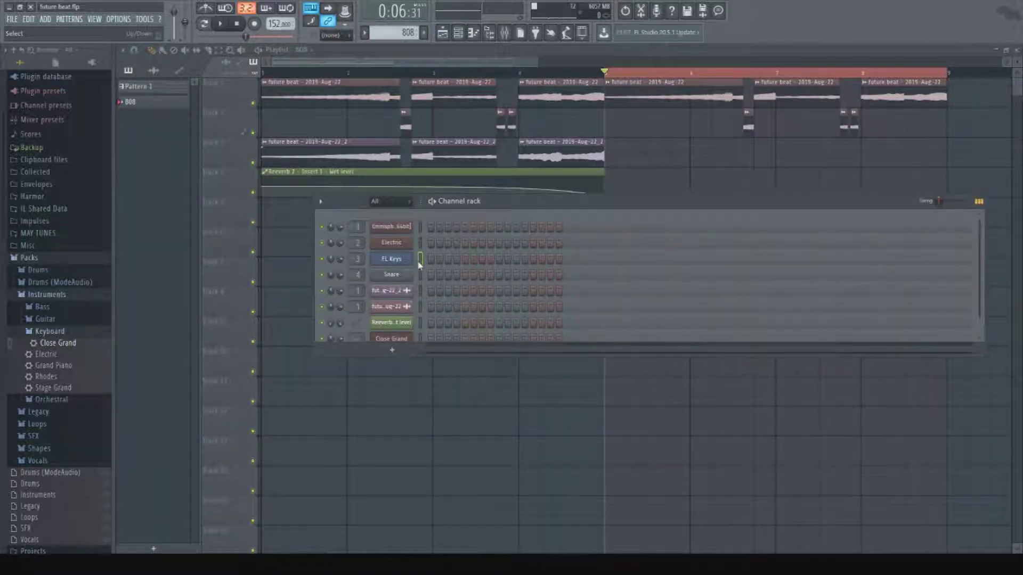
{"action": "scroll", "coordinate": [415, 327], "scroll_direction": "down", "scroll_amount": 1}
{"action": "scroll", "coordinate": [415, 307], "scroll_direction": "up", "scroll_amount": 1}
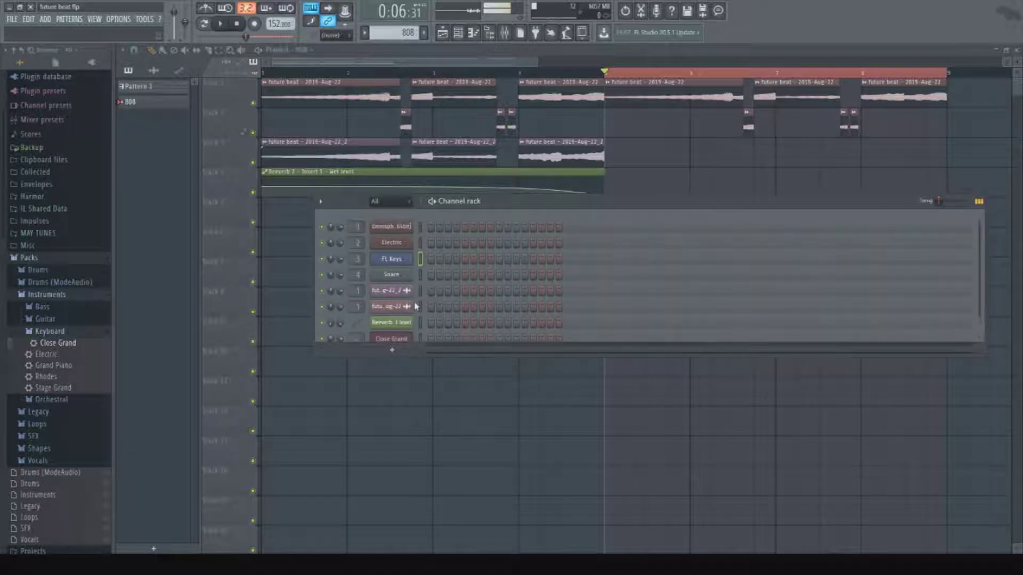
{"action": "key", "text": "F7"}
Draw D8 notes at bars 1, 2 and 3 of the FL Keys piano roll, with A#7 notes one beat before bars 2 and 3.
{"action": "left_click", "coordinate": [159, 109]}
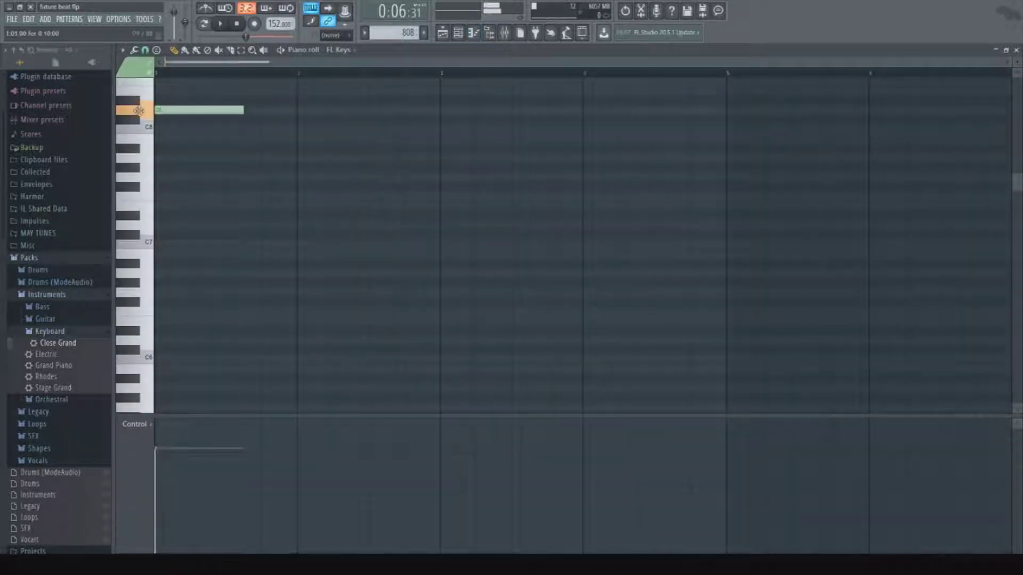
{"action": "scroll", "coordinate": [213, 160], "scroll_direction": "up", "scroll_amount": 2}
{"action": "left_click", "coordinate": [264, 196]}
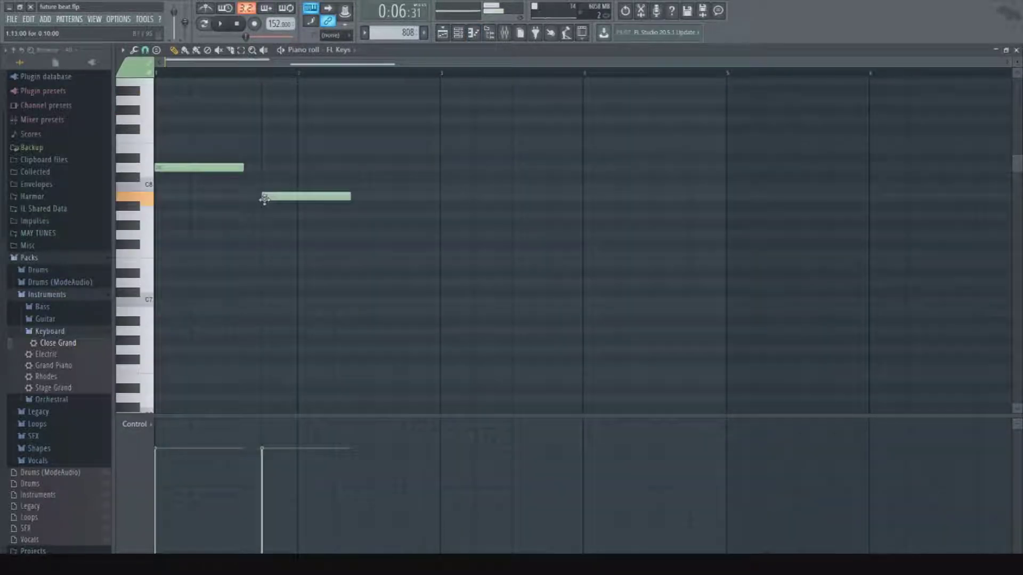
{"action": "left_click_drag", "start_coordinate": [264, 198], "coordinate": [265, 208]}
{"action": "key", "text": "space"}
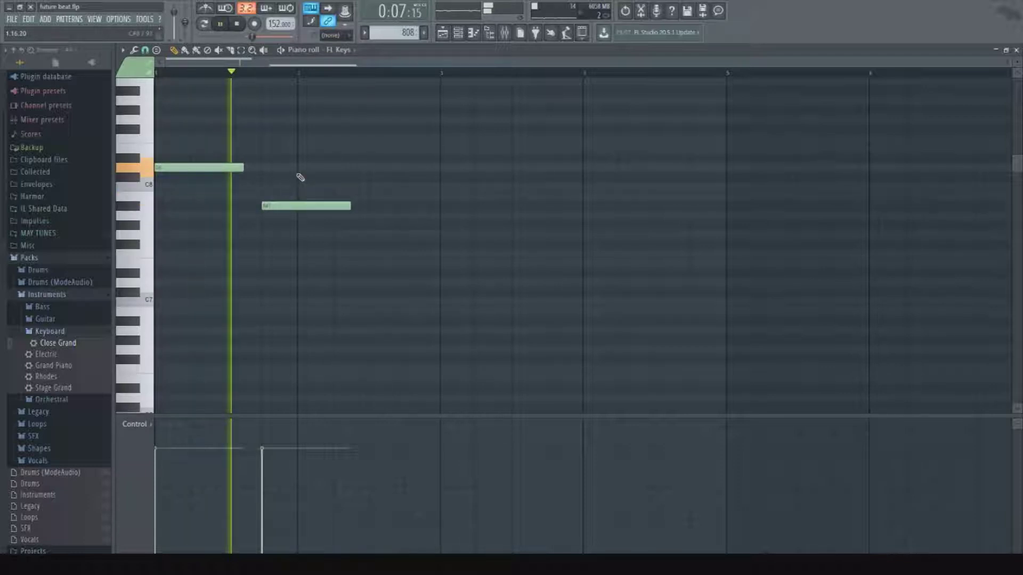
{"action": "left_click", "coordinate": [299, 168]}
{"action": "left_click", "coordinate": [406, 205]}
{"action": "left_click", "coordinate": [442, 168]}
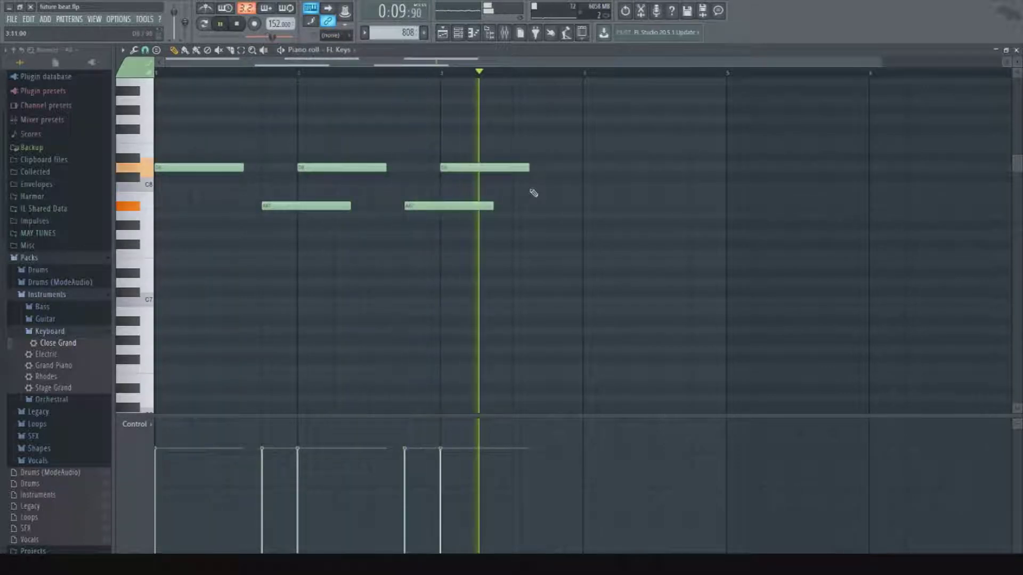
Continue the melody with an A#7 note one beat before bar 4, a D8 note at bar 4 and an A7 note one beat before bar 5.
{"action": "left_click", "coordinate": [585, 206]}
{"action": "key", "text": "space"}
{"action": "right_click", "coordinate": [609, 205]}
{"action": "left_click", "coordinate": [590, 167]}
{"action": "left_click_drag", "start_coordinate": [690, 224], "coordinate": [688, 212]}
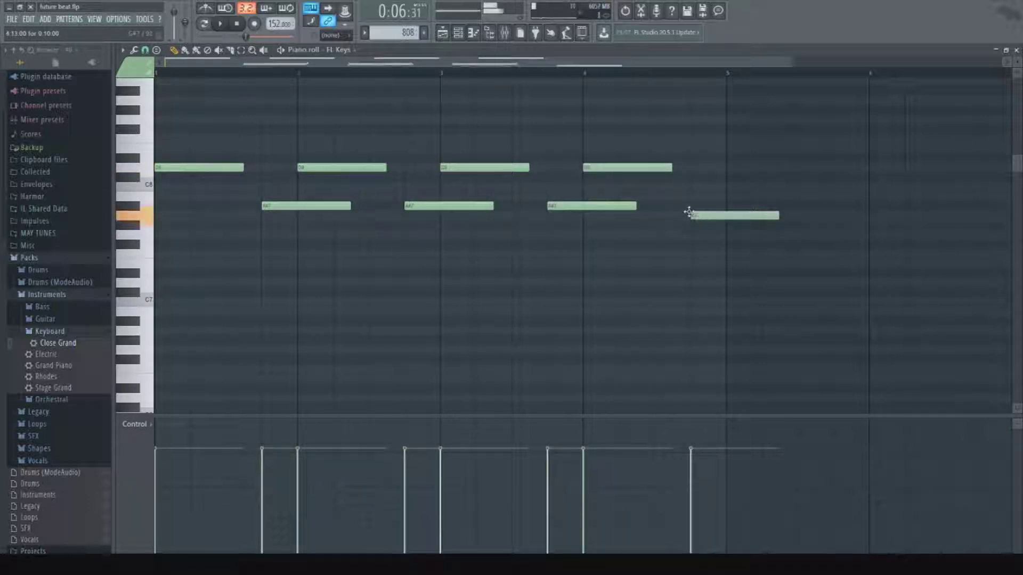
Shorten the final A7 note to end at bar 5 and transpose the whole FL Keys melody down one octave.
{"action": "key", "text": "F6"}
{"action": "left_click", "coordinate": [399, 260]}
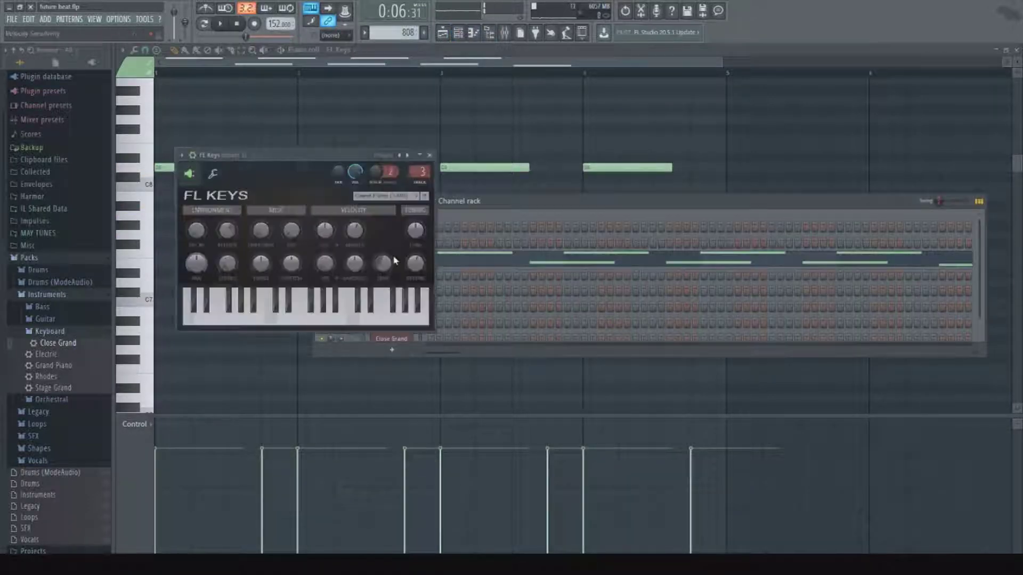
{"action": "key", "text": "space"}
{"action": "left_click", "coordinate": [506, 139]}
{"action": "right_click", "coordinate": [508, 139]}
{"action": "left_click_drag", "start_coordinate": [776, 216], "coordinate": [734, 228]}
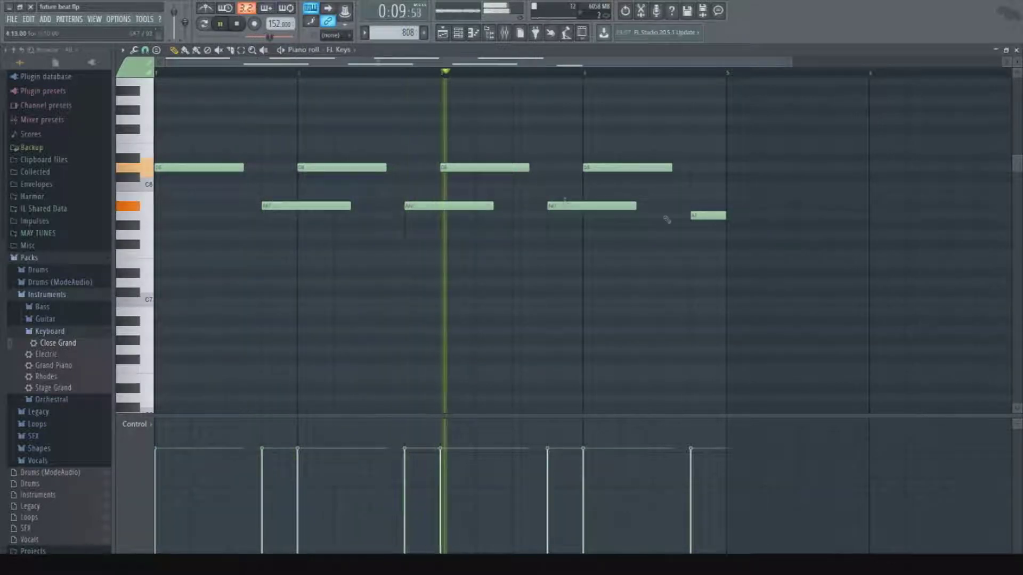
{"action": "key", "text": "ctrl+Down"}
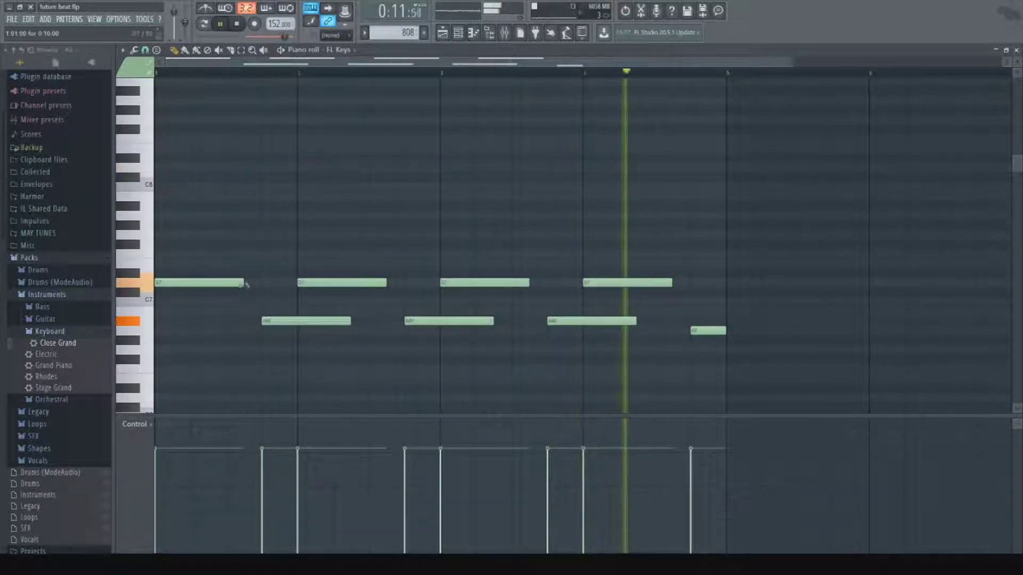
Lengthen the D7 and A#6 notes so each one reaches the next note, with the last D7 ending at bar 5.
{"action": "left_click_drag", "start_coordinate": [244, 282], "coordinate": [297, 283]}
{"action": "left_click_drag", "start_coordinate": [346, 322], "coordinate": [404, 321]}
{"action": "left_click_drag", "start_coordinate": [387, 283], "coordinate": [440, 283]}
{"action": "left_click_drag", "start_coordinate": [493, 322], "coordinate": [547, 321]}
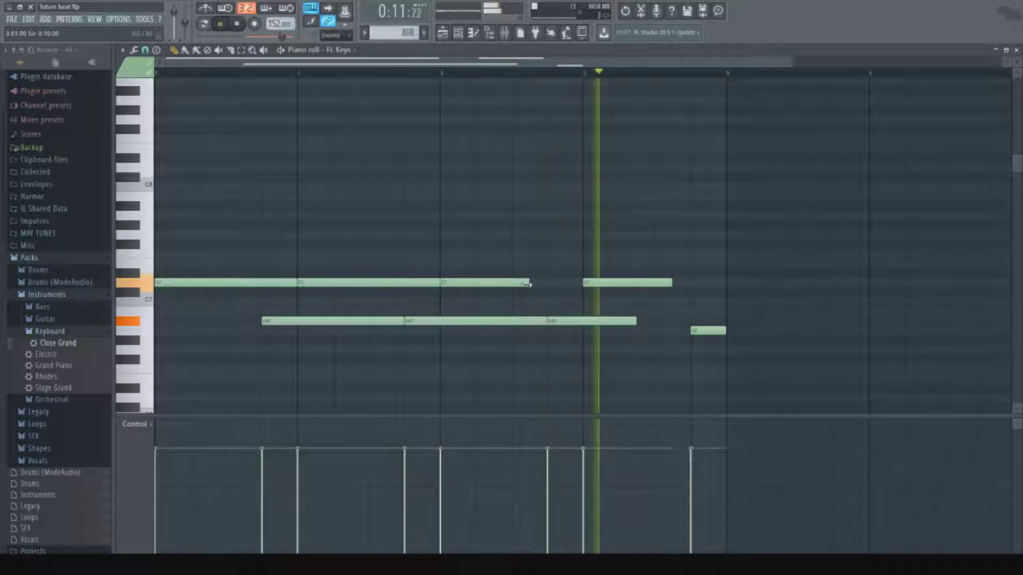
{"action": "left_click_drag", "start_coordinate": [529, 282], "coordinate": [582, 282]}
{"action": "left_click_drag", "start_coordinate": [669, 283], "coordinate": [725, 283]}
{"action": "left_click_drag", "start_coordinate": [634, 321], "coordinate": [689, 321]}
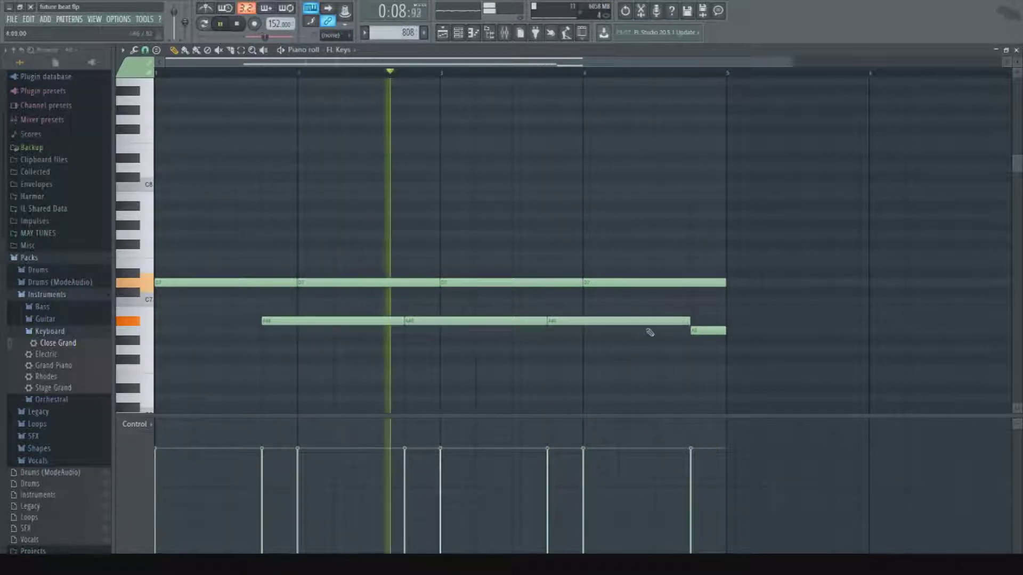
Draw one-bar G5, A#5 and D6 notes below the melody in bar 1, staggered one beat apart, and play them.
{"action": "scroll", "coordinate": [171, 256], "scroll_direction": "down", "scroll_amount": 4}
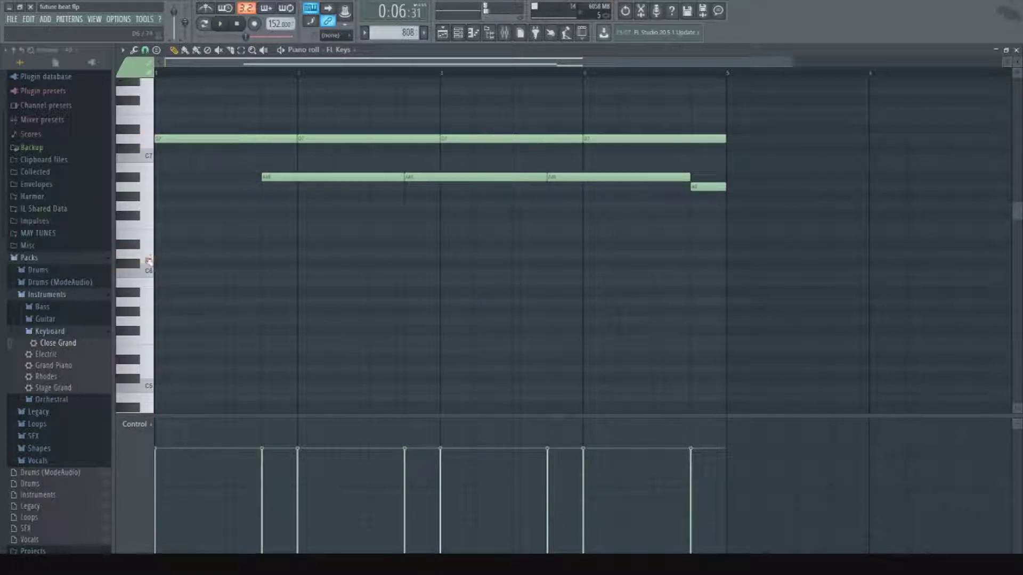
{"action": "left_click", "coordinate": [159, 321]}
{"action": "mouse_move", "coordinate": [175, 285]}
{"action": "left_mouse_down"}
{"action": "mouse_move", "coordinate": [175, 299]}
{"action": "mouse_move", "coordinate": [191, 291]}
{"action": "left_mouse_up"}
{"action": "left_click", "coordinate": [215, 254]}
{"action": "left_click_drag", "start_coordinate": [215, 254], "coordinate": [227, 253]}
{"action": "key", "text": "space"}
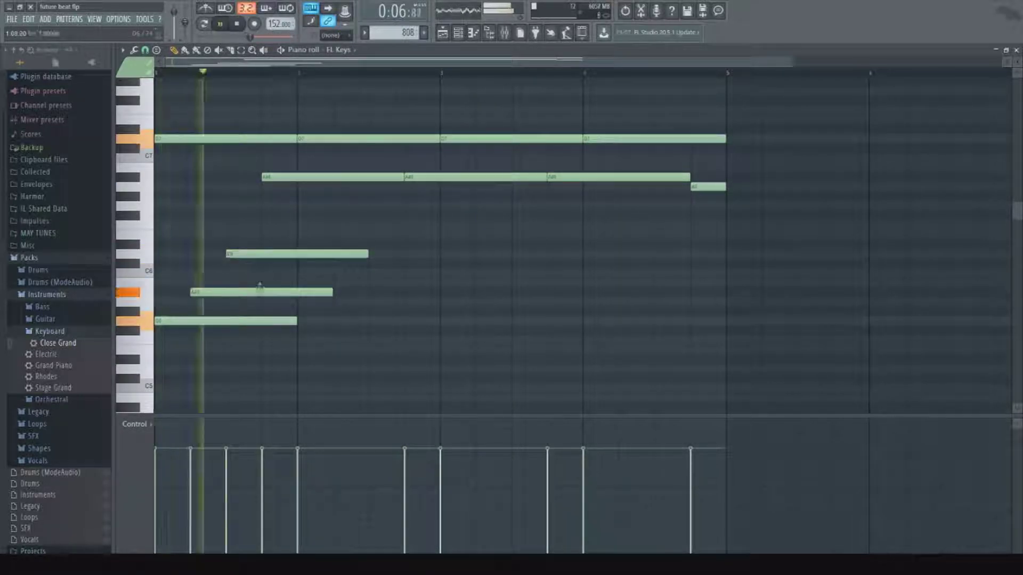
Try half-beat spacing for the A#5 and D6 notes in bar 1, and redraw both at one-beat spacing.
{"action": "key", "text": "space"}
{"action": "left_click_drag", "start_coordinate": [217, 291], "coordinate": [196, 261]}
{"action": "key", "text": "space"}
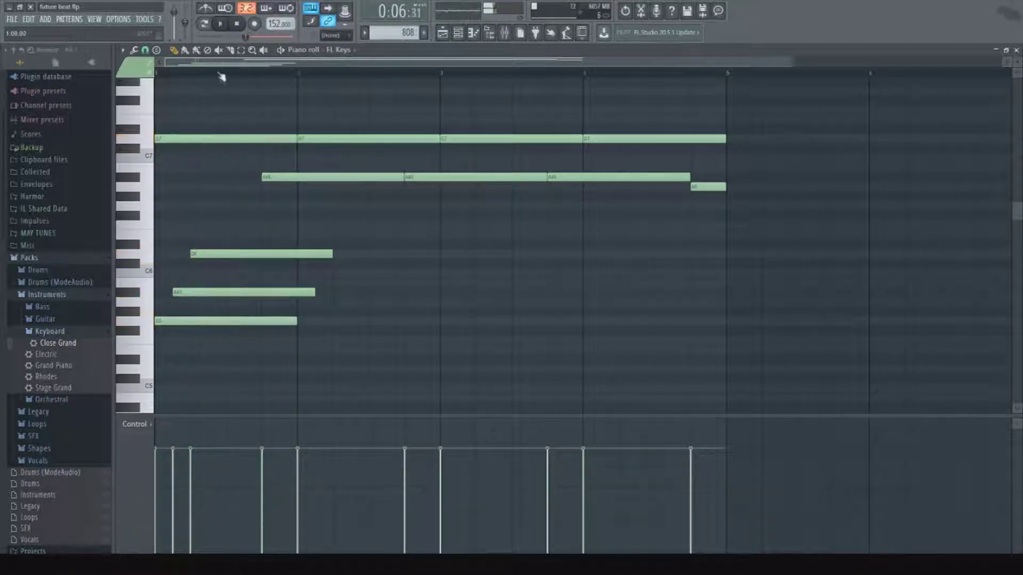
{"action": "right_click", "coordinate": [222, 253]}
{"action": "right_click", "coordinate": [221, 292]}
{"action": "key", "text": "space"}
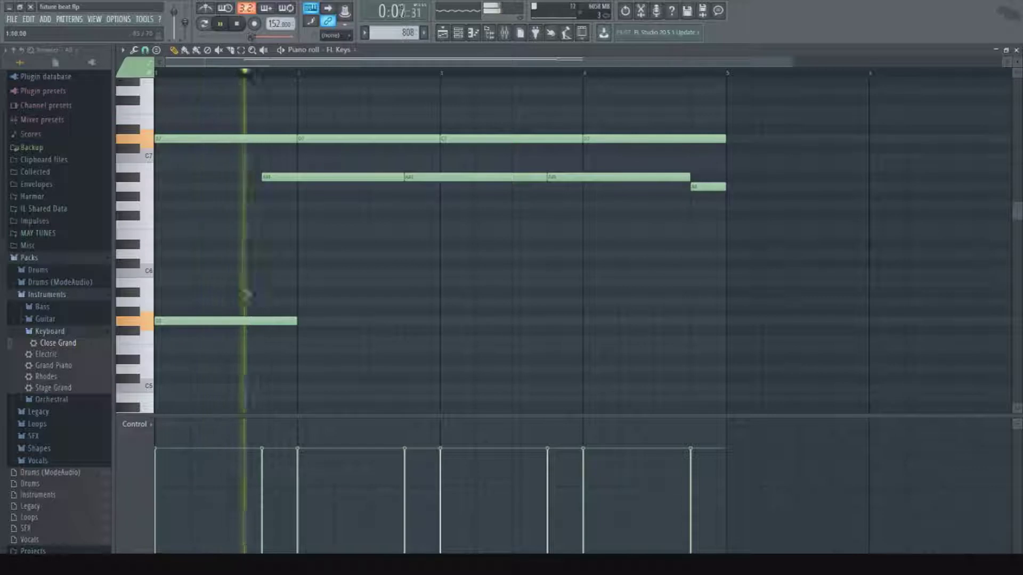
{"action": "key", "text": "space"}
{"action": "left_click", "coordinate": [201, 292]}
{"action": "key", "text": "space"}
{"action": "left_click", "coordinate": [230, 254]}
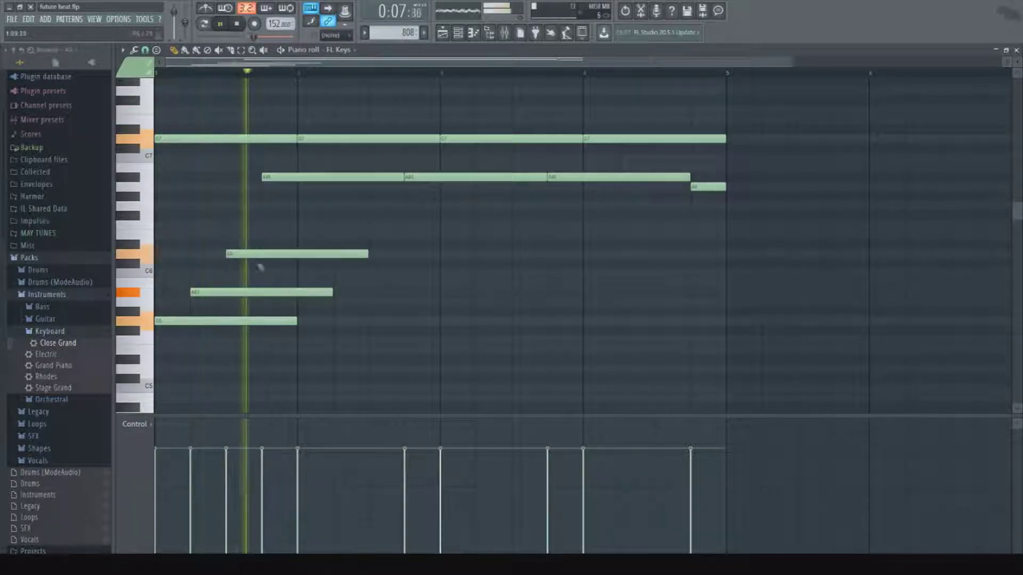
Repeat the staggered G5, A#5 and D6 notes one beat apart in bar 2.
{"action": "left_click", "coordinate": [300, 321]}
{"action": "left_click", "coordinate": [336, 292]}
{"action": "key", "text": "space"}
{"action": "left_click", "coordinate": [378, 253]}
{"action": "left_click_drag", "start_coordinate": [442, 338], "coordinate": [447, 360]}
{"action": "key", "text": "space"}
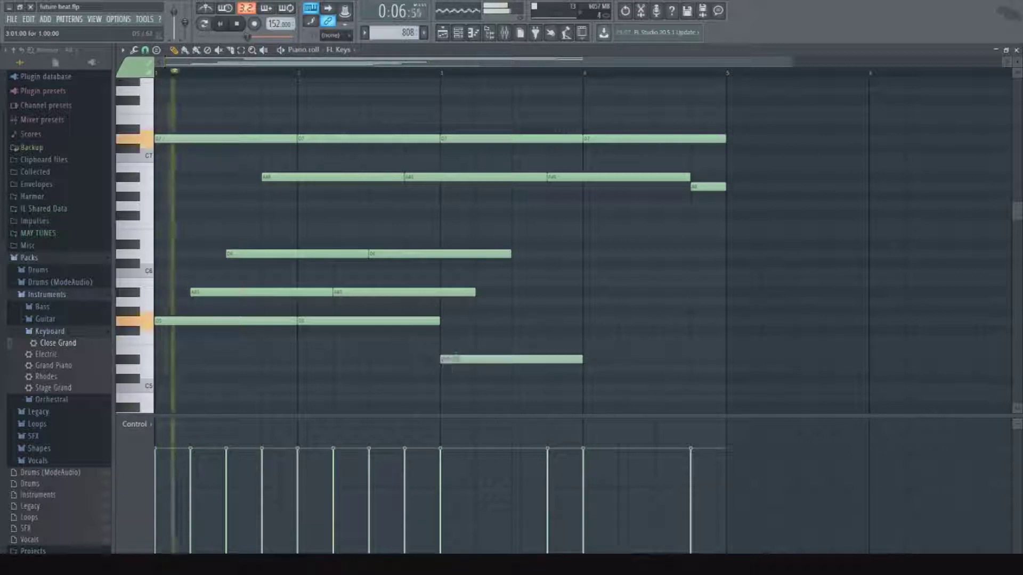
{"action": "right_click", "coordinate": [450, 358]}
Draw one-bar F#5, A#5 and D6 notes staggered one beat apart from the start of bar 3.
{"action": "left_click", "coordinate": [444, 330]}
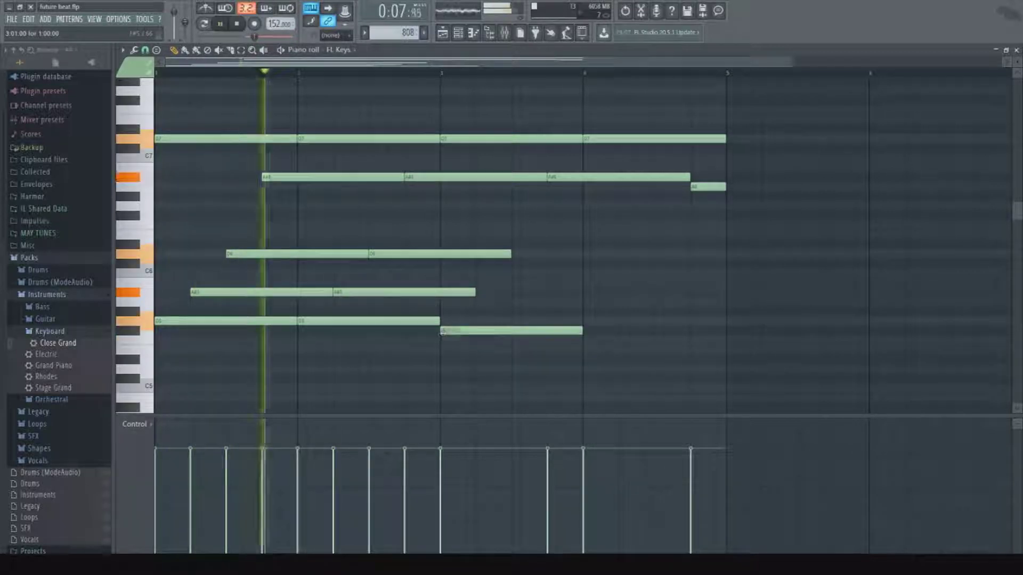
{"action": "left_click", "coordinate": [479, 292]}
{"action": "left_click_drag", "start_coordinate": [512, 273], "coordinate": [533, 254]}
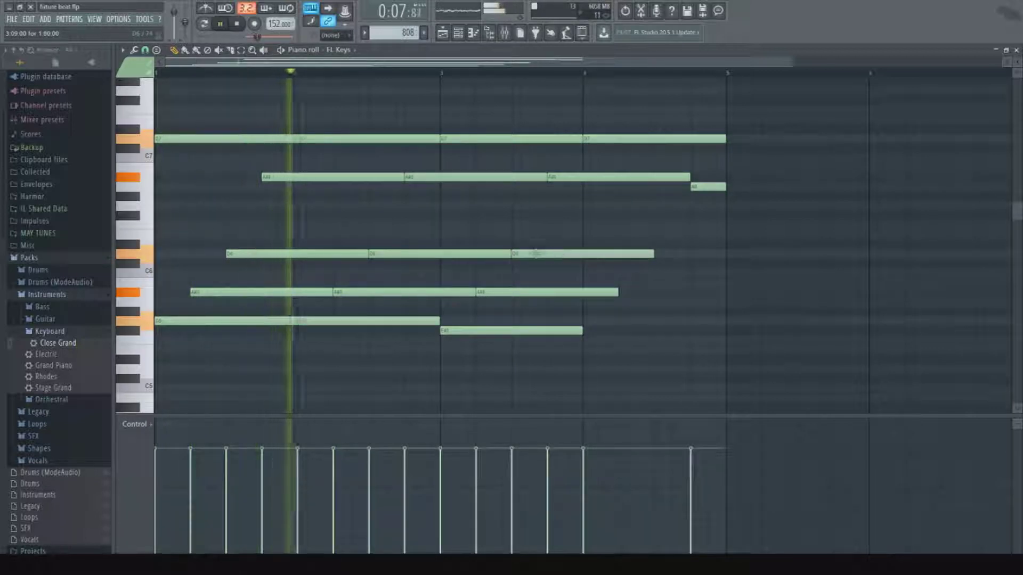
Draw one-bar notes in bar 4: F#5 on the first beat, A#5 on the second, and D6 with A5 on the third.
{"action": "left_click", "coordinate": [592, 331]}
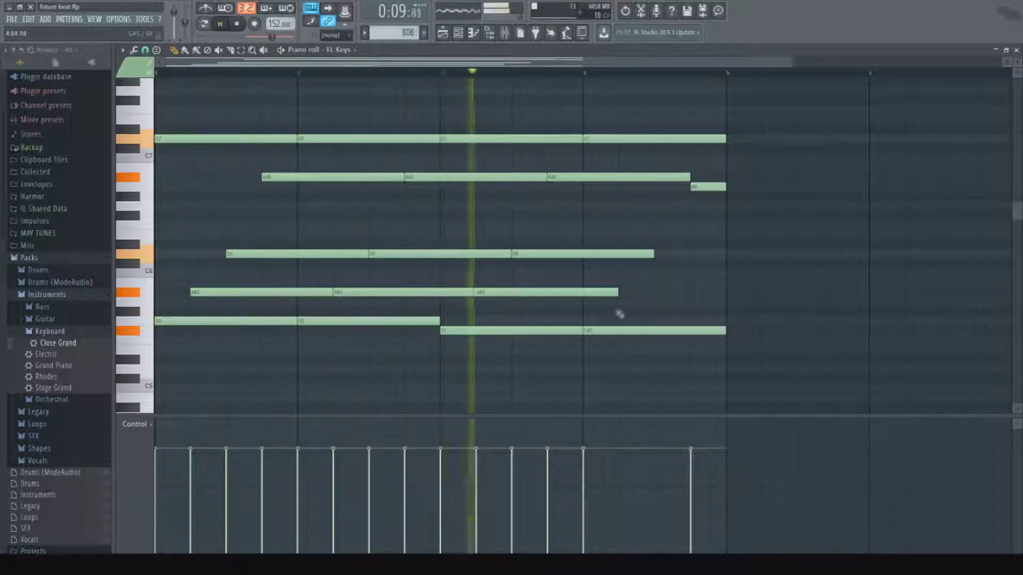
{"action": "left_click", "coordinate": [622, 292]}
{"action": "left_click", "coordinate": [660, 262]}
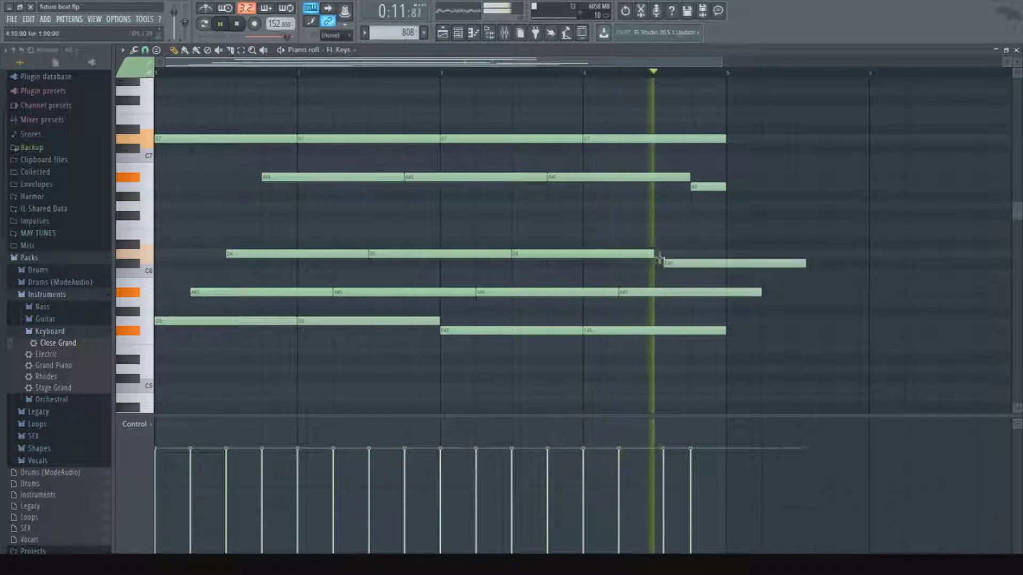
{"action": "key", "text": "space"}
{"action": "right_click", "coordinate": [662, 263]}
{"action": "left_click", "coordinate": [659, 272]}
{"action": "mouse_move", "coordinate": [659, 272]}
{"action": "left_mouse_down"}
{"action": "mouse_move", "coordinate": [659, 283]}
{"action": "mouse_move", "coordinate": [657, 254]}
{"action": "left_mouse_up"}
{"action": "left_click", "coordinate": [660, 302]}
Play the pattern, slice the A#5, A5 and D6 notes at bar 5 and delete the parts beyond it.
{"action": "key", "text": "space"}
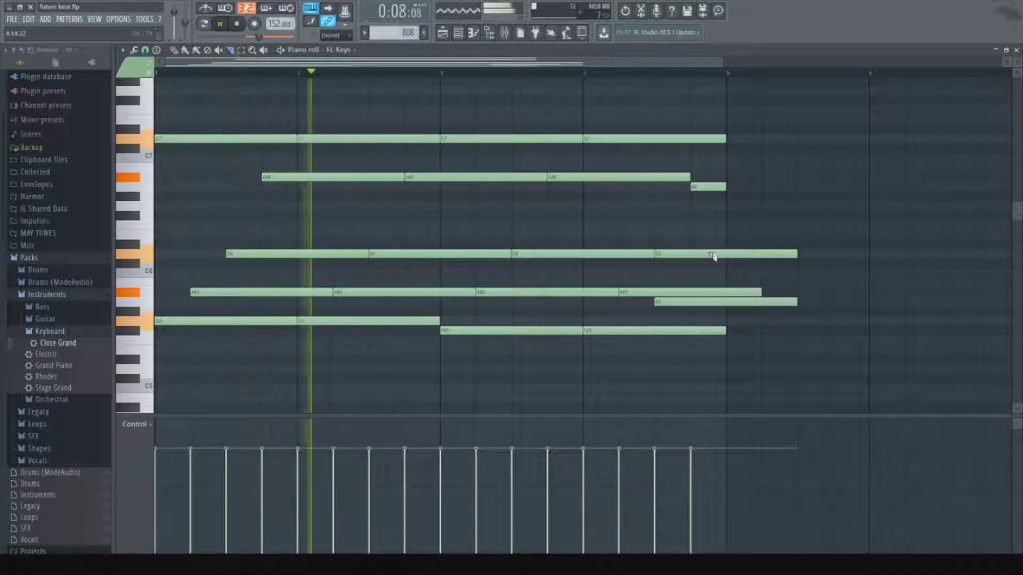
{"action": "left_click_drag", "start_coordinate": [727, 242], "coordinate": [727, 358]}
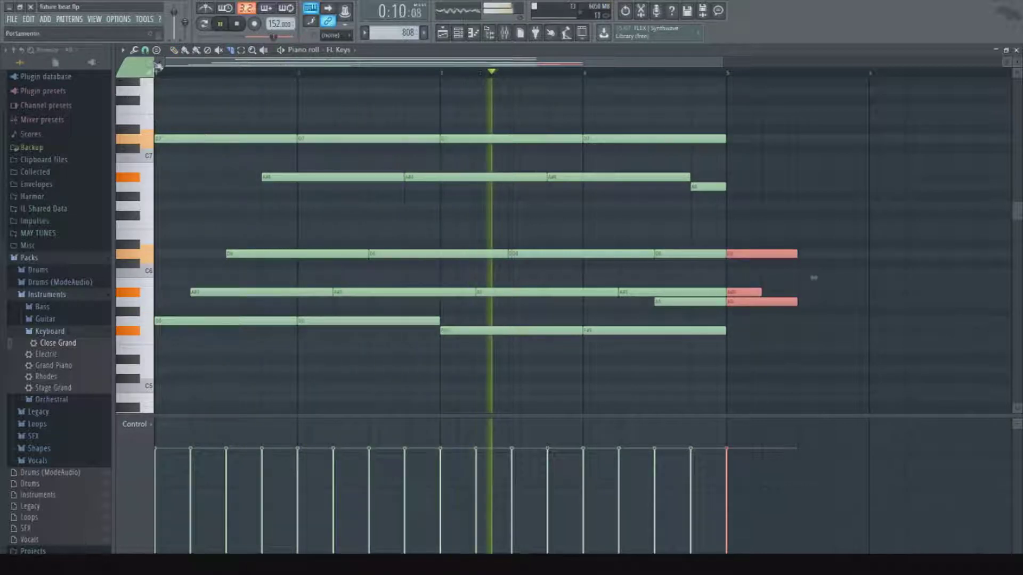
{"action": "key", "text": "Delete"}
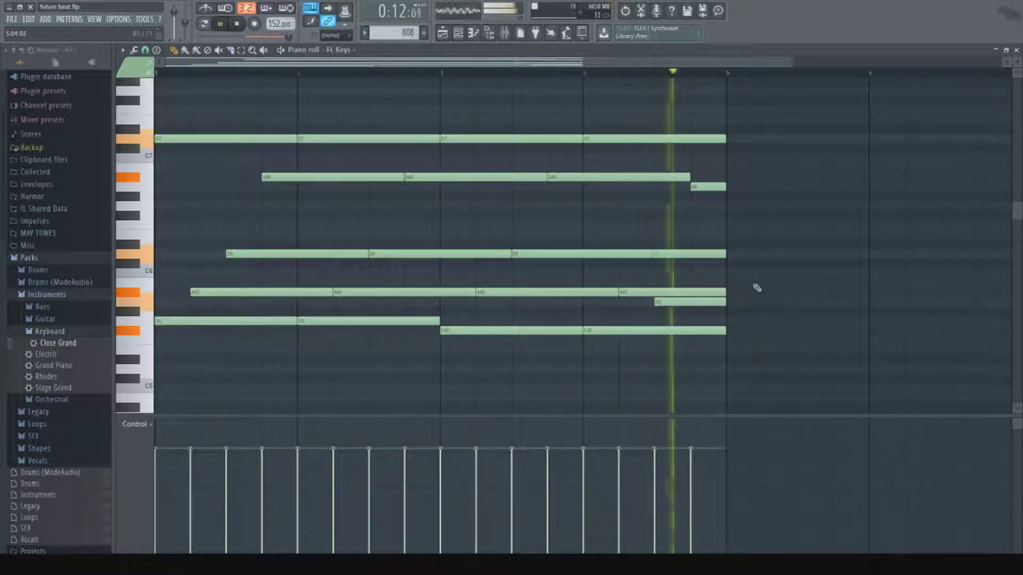
Lower the volume of FL Keys' mixer track, Insert 3, and load Fruity parametric EQ 2 in its first effect slot.
{"action": "left_click", "coordinate": [458, 33]}
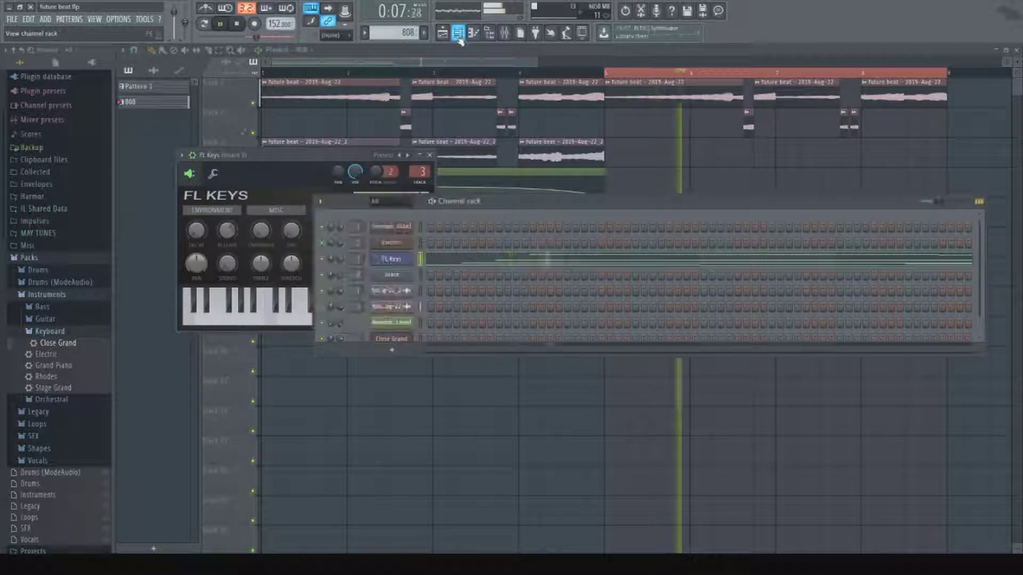
{"action": "left_click", "coordinate": [504, 33]}
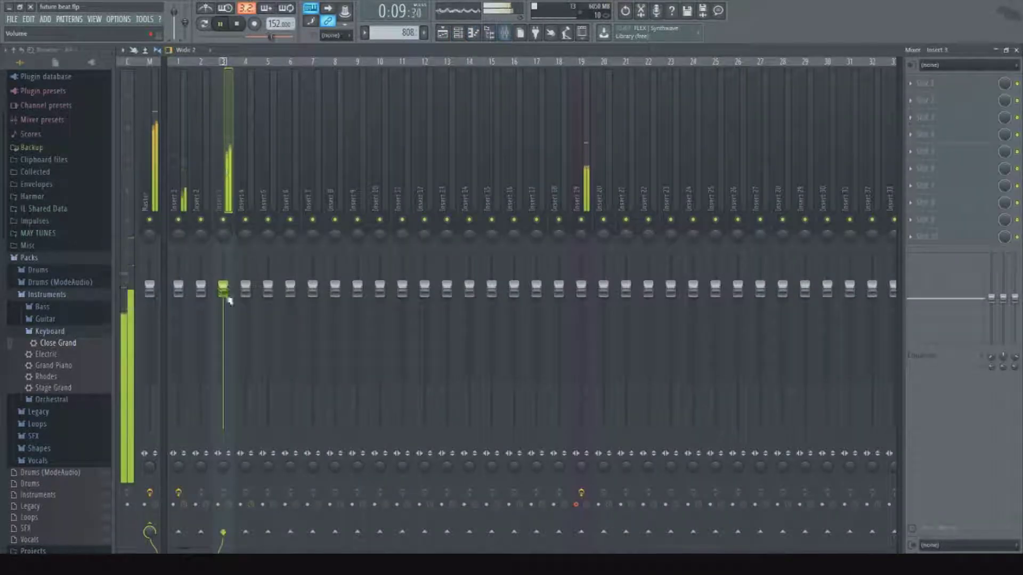
{"action": "left_click_drag", "start_coordinate": [230, 300], "coordinate": [230, 332]}
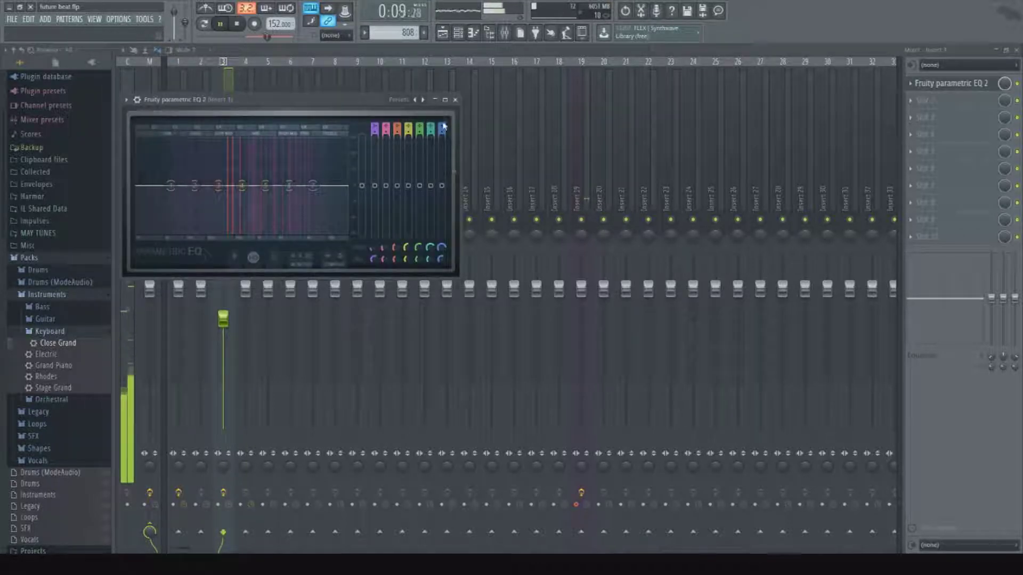
Shape the FL Keys EQ by hand with a high cut and a low cut around the middle frequencies.
{"action": "left_click_drag", "start_coordinate": [313, 185], "coordinate": [266, 207]}
{"action": "left_click_drag", "start_coordinate": [375, 129], "coordinate": [376, 137]}
{"action": "left_click_drag", "start_coordinate": [170, 185], "coordinate": [244, 155]}
Load the Old Telephone preset in the FL Keys EQ and play the loop to hear it.
{"action": "key", "text": "space"}
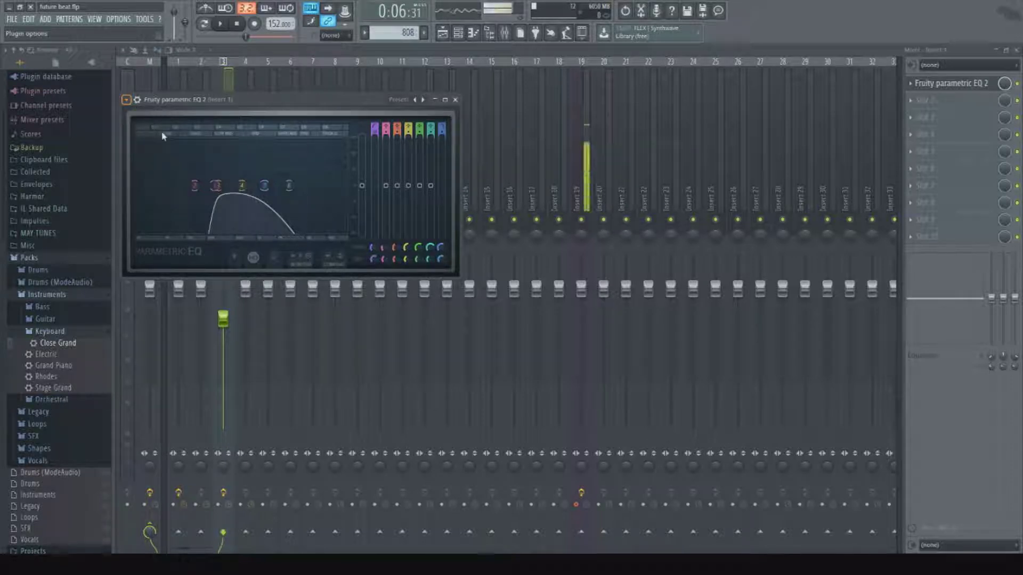
{"action": "left_click", "coordinate": [270, 228]}
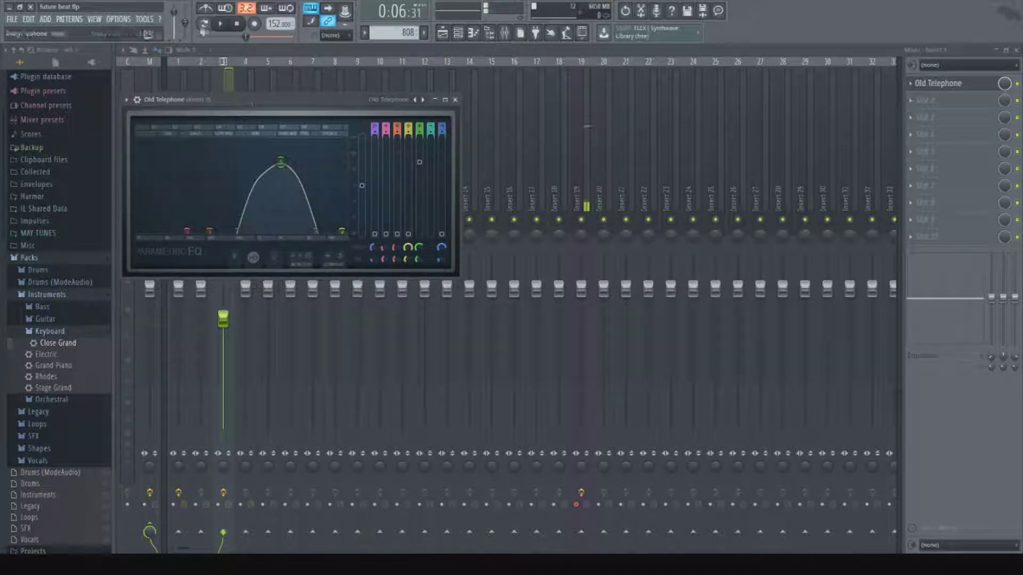
{"action": "left_click", "coordinate": [218, 23]}
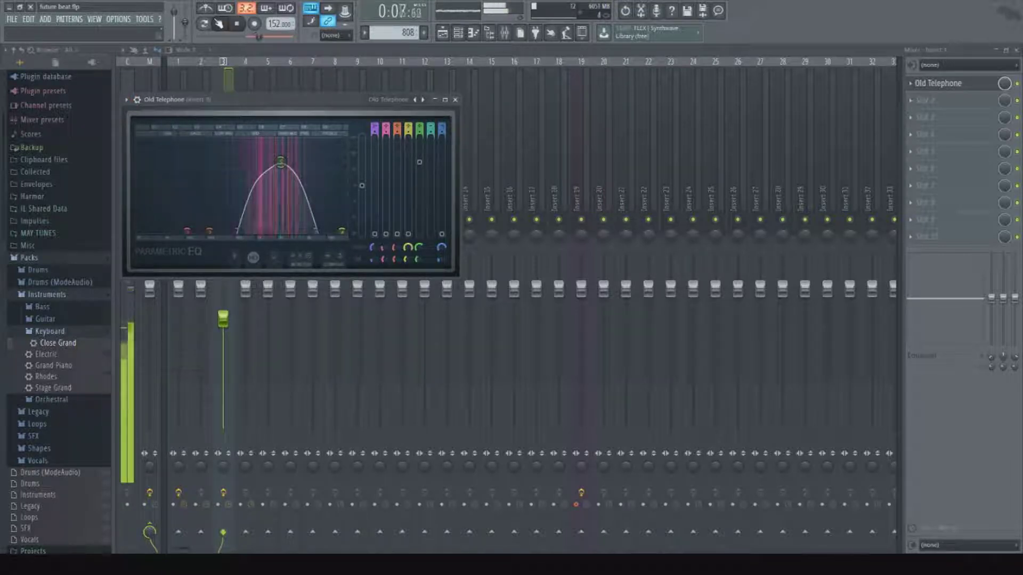
Load Fruity Reeverb 2 in the second effect slot of Insert 3, replacing the Fruity Reeverb tried first.
{"action": "left_click", "coordinate": [925, 101]}
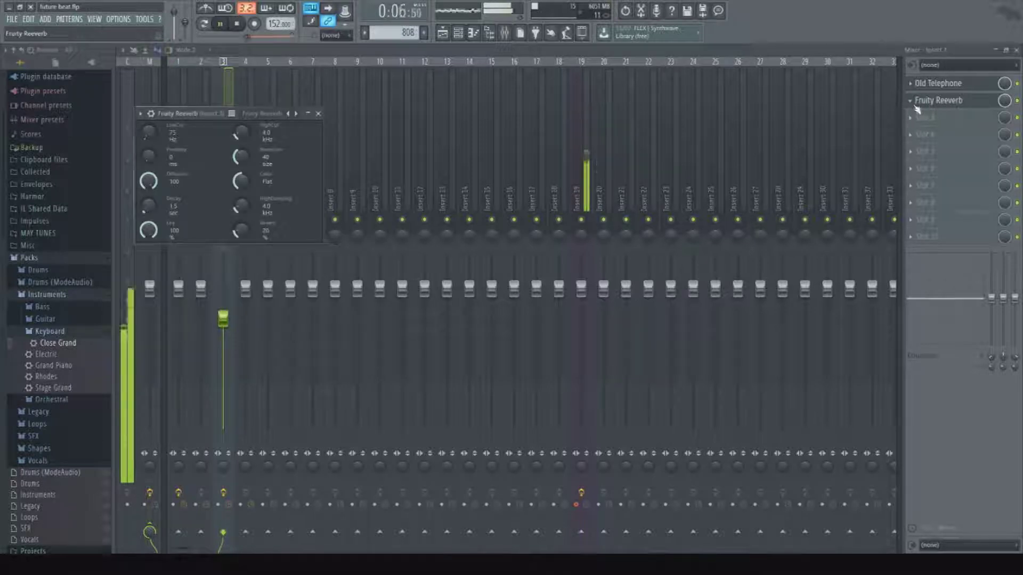
{"action": "key", "text": "Escape"}
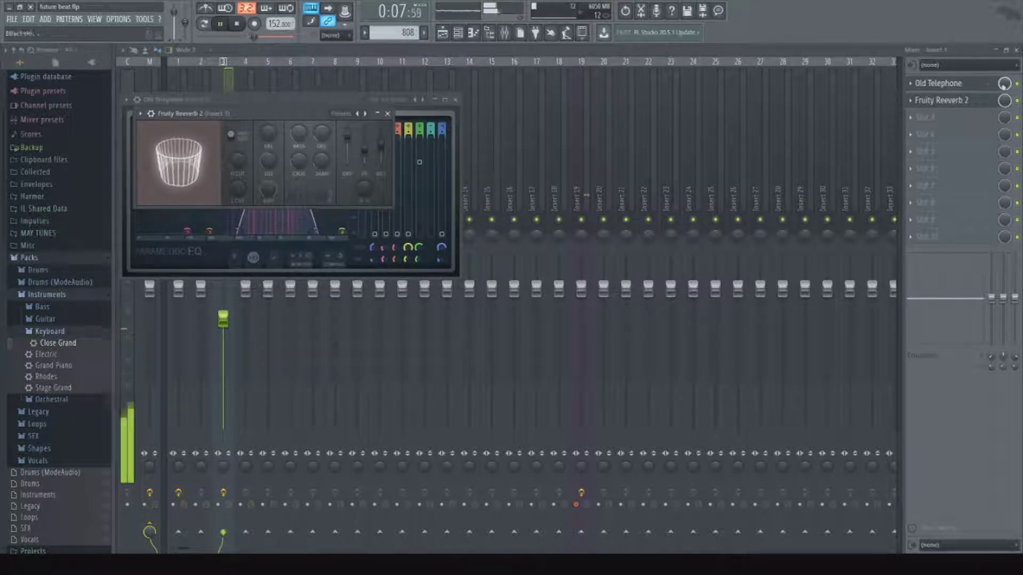
{"action": "key", "text": "Escape"}
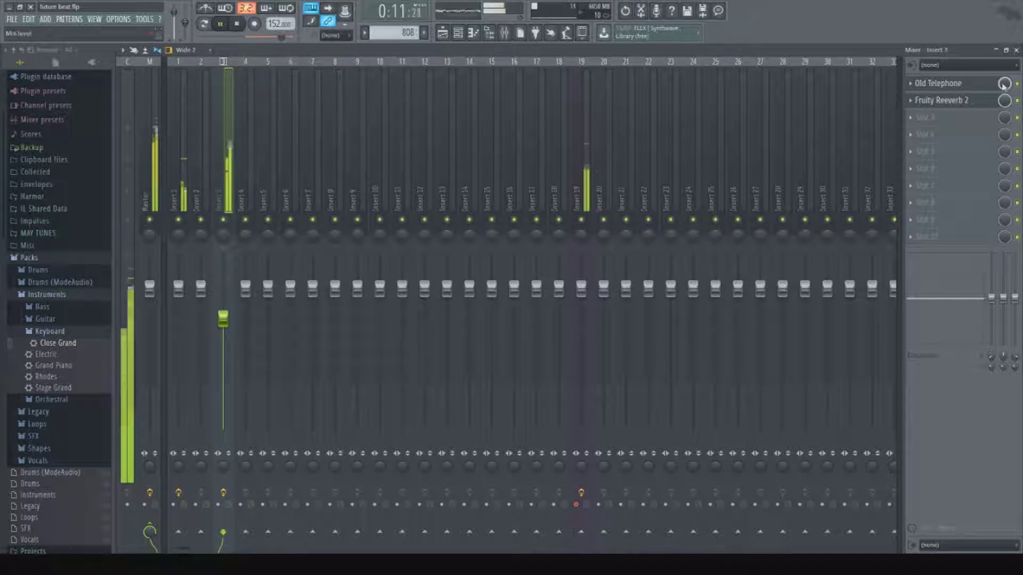
Load Fruity parametric EQ 2 in the third effect slot of Insert 3 and shape a high cut with its last band.
{"action": "key", "text": "space"}
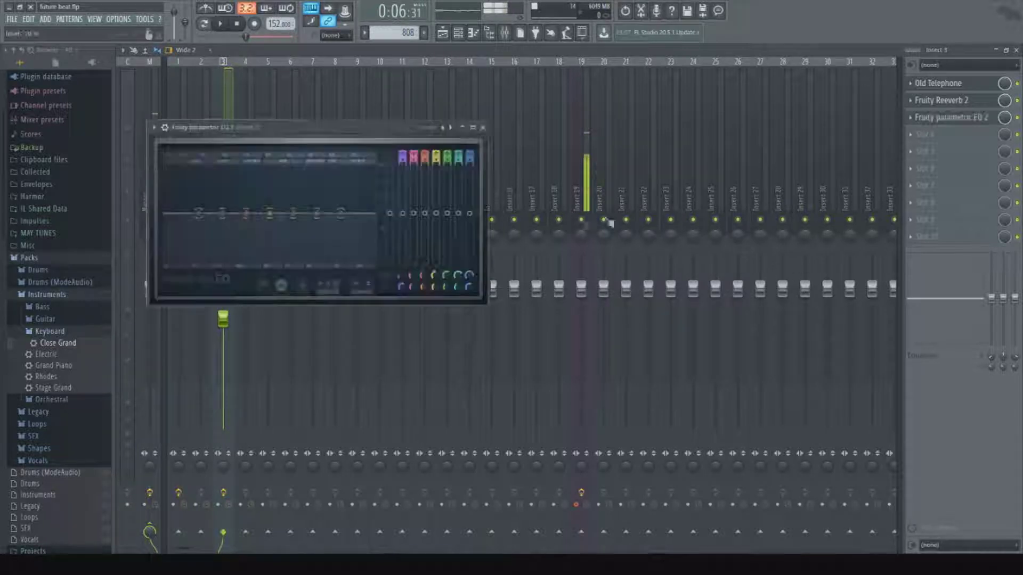
{"action": "scroll", "coordinate": [470, 153], "scroll_direction": "down", "scroll_amount": 6}
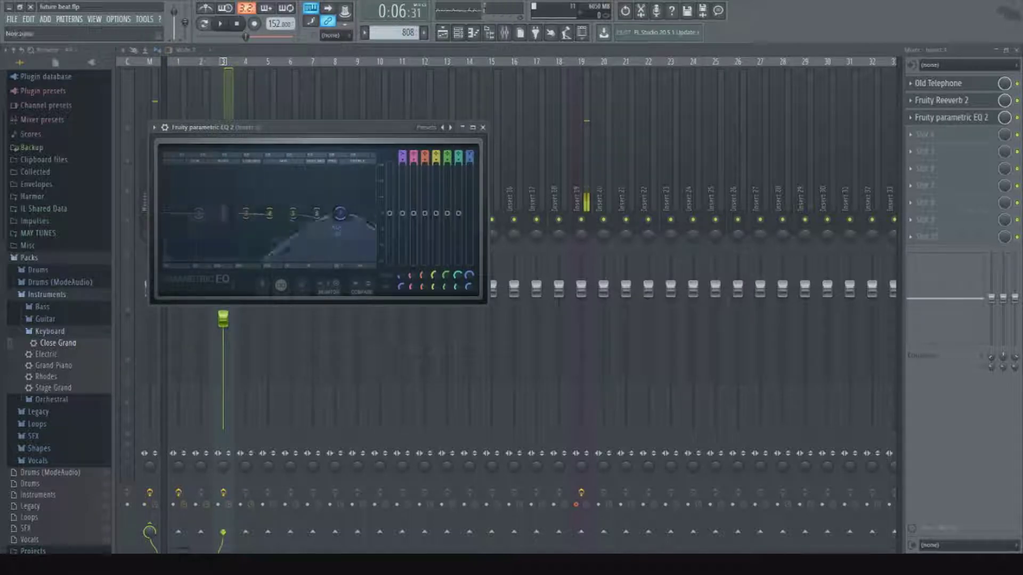
{"action": "key", "text": "space"}
{"action": "scroll", "coordinate": [469, 159], "scroll_direction": "up", "scroll_amount": 2}
{"action": "left_click_drag", "start_coordinate": [341, 216], "coordinate": [324, 215]}
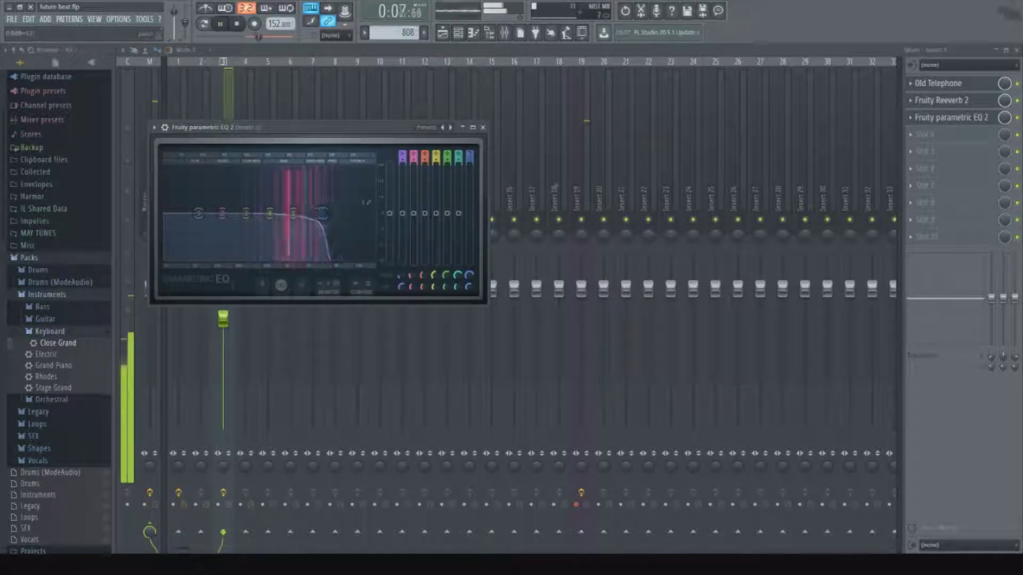
Bypass Old Telephone, add a low cut and a lower high cut to Fruity parametric EQ 2, and slightly raise Insert 3's volume.
{"action": "left_click", "coordinate": [1017, 84]}
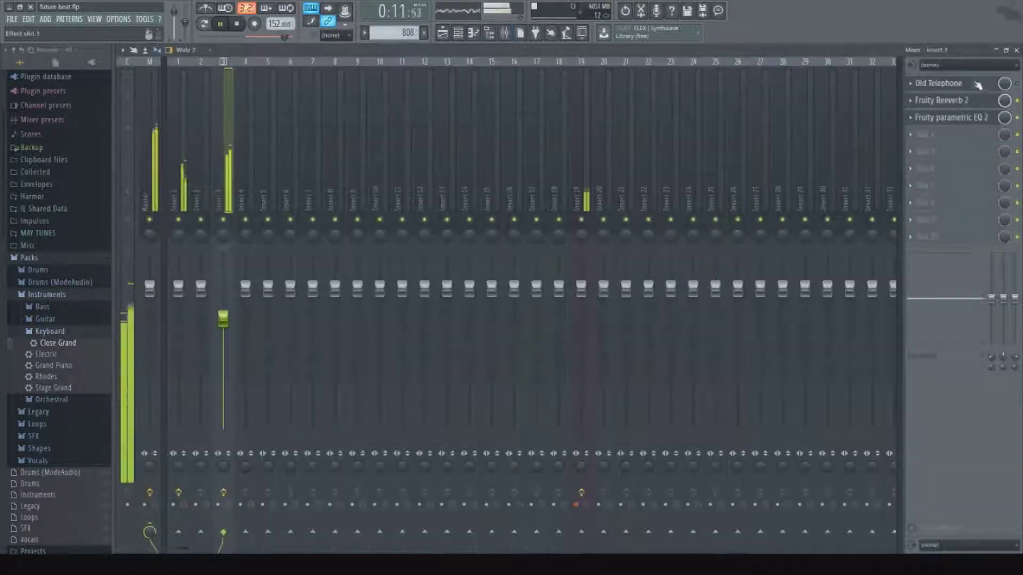
{"action": "left_click", "coordinate": [977, 84]}
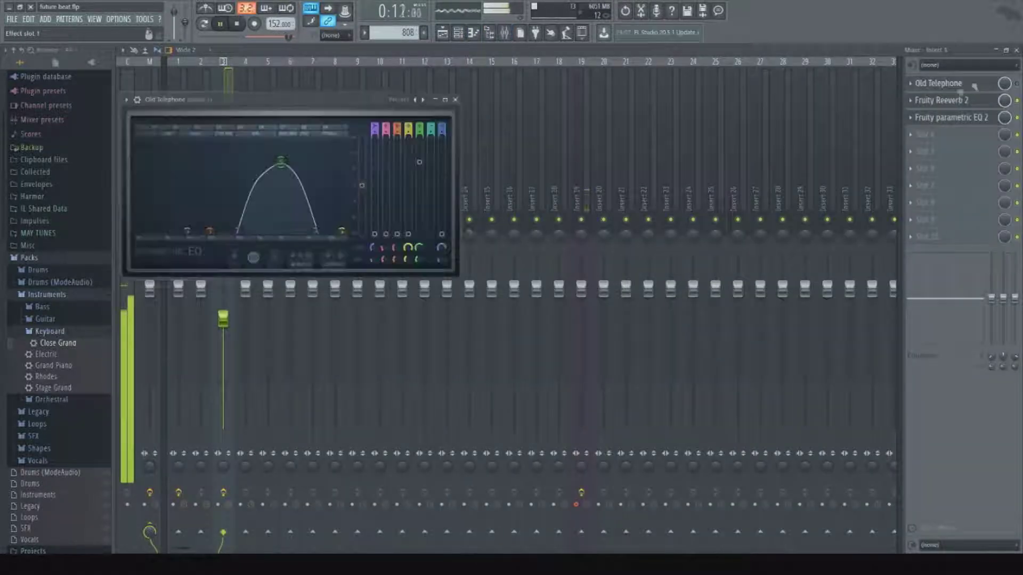
{"action": "left_click", "coordinate": [933, 117]}
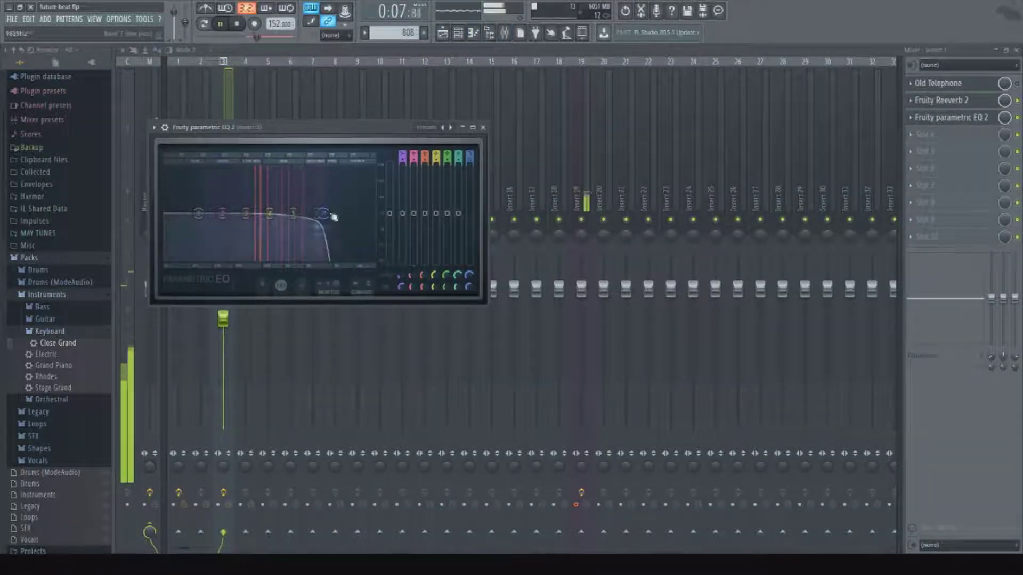
{"action": "left_click_drag", "start_coordinate": [403, 159], "coordinate": [402, 172]}
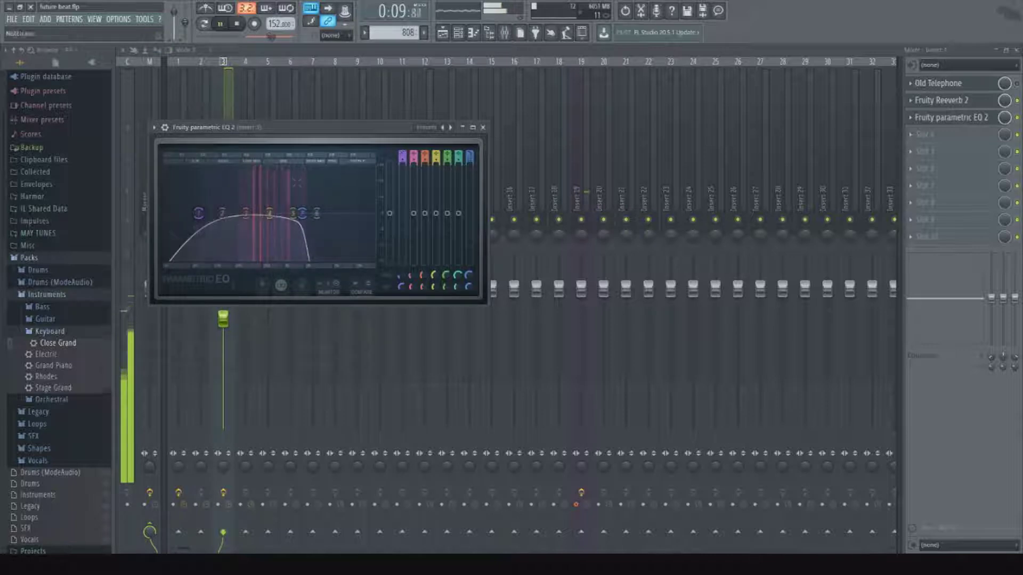
{"action": "left_click_drag", "start_coordinate": [198, 214], "coordinate": [522, 147]}
{"action": "left_click_drag", "start_coordinate": [224, 319], "coordinate": [223, 316]}
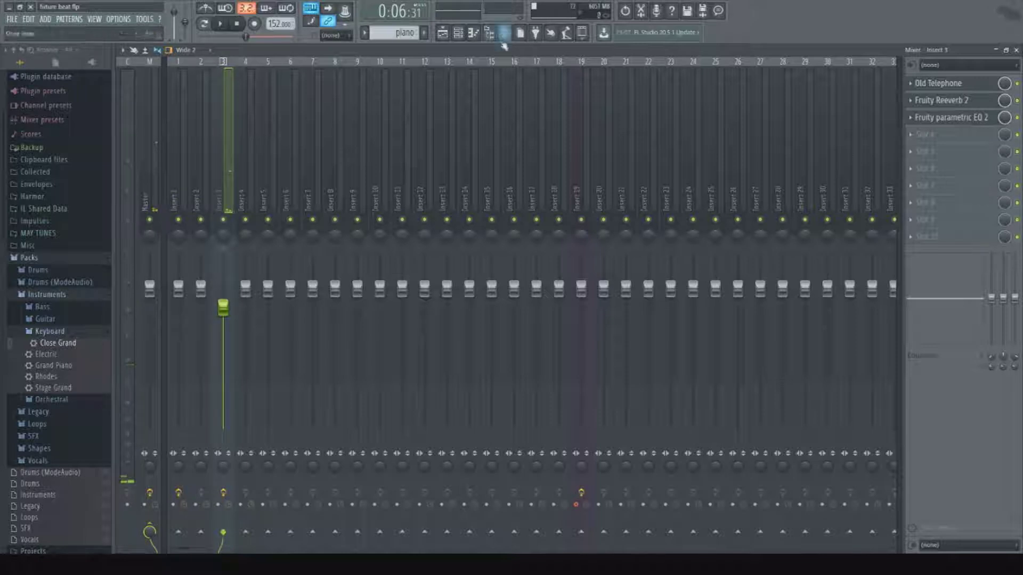
Delete the duplicate Old Telephone mix level clip, then slope Old Telephone's automation downward and Param. EQ 2's upward over the piano section.
{"action": "left_click", "coordinate": [442, 35]}
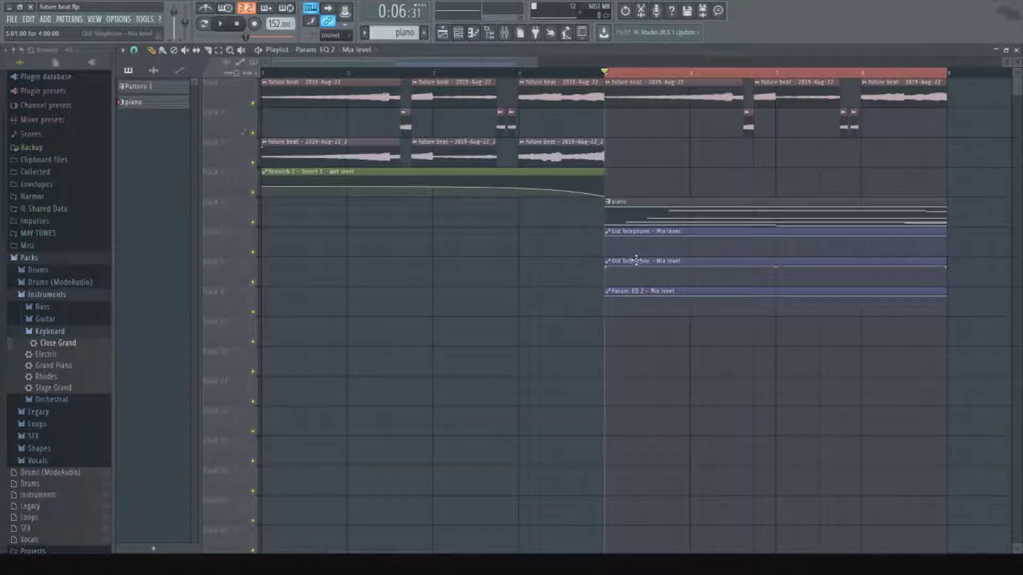
{"action": "right_click", "coordinate": [668, 268]}
{"action": "left_click_drag", "start_coordinate": [949, 240], "coordinate": [946, 257]}
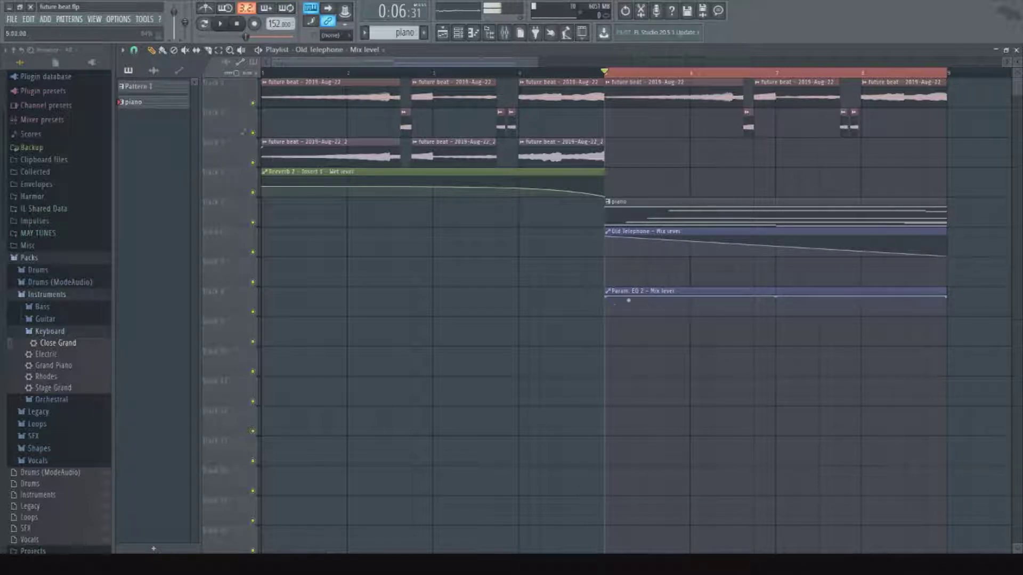
{"action": "left_click_drag", "start_coordinate": [611, 299], "coordinate": [607, 324]}
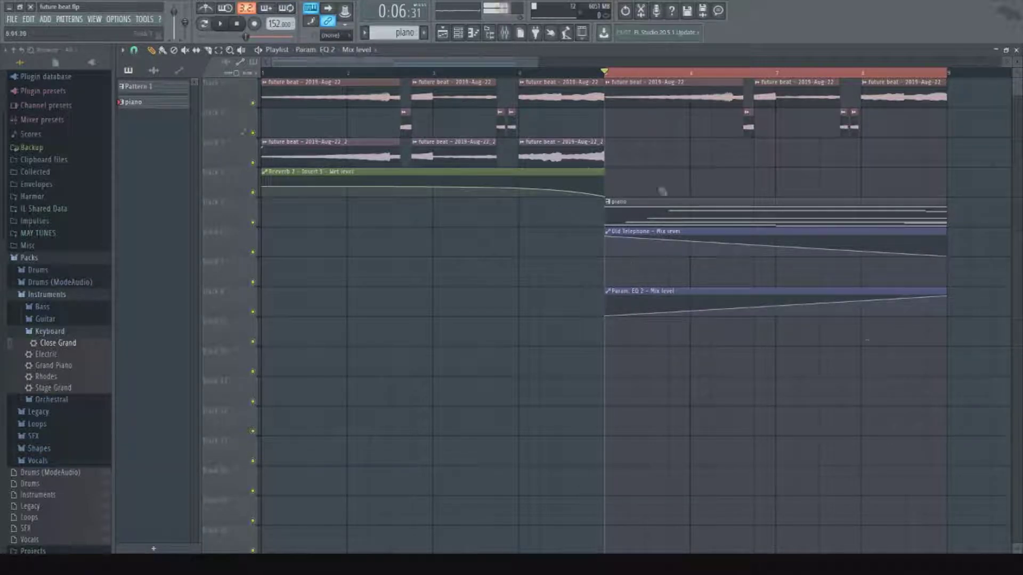
Play the arrangement from bar 5 to hear the automation and select the time range from bar 5 to bar 9.
{"action": "key", "text": "space"}
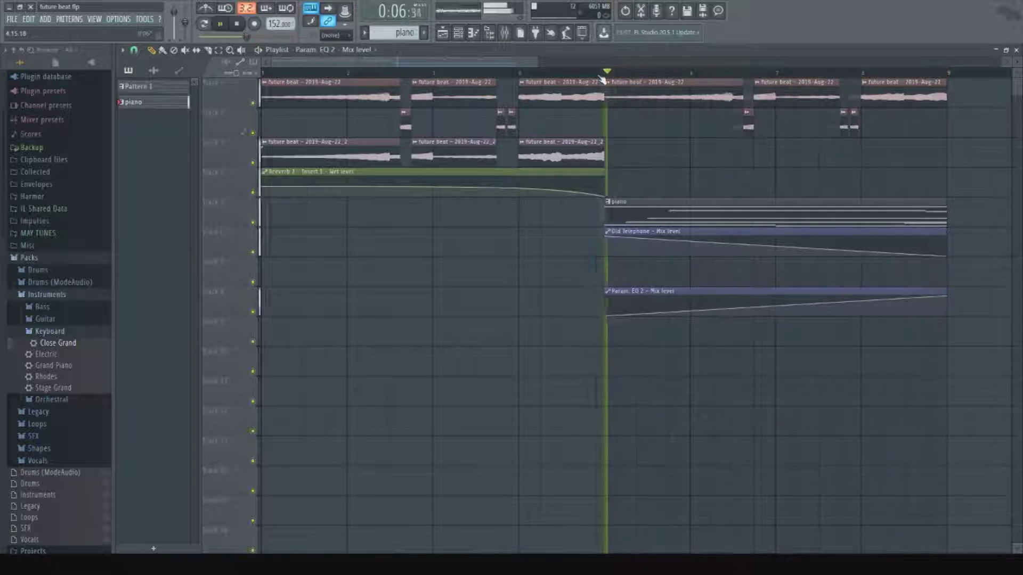
{"action": "scroll", "coordinate": [604, 75], "scroll_direction": "down", "scroll_amount": 4}
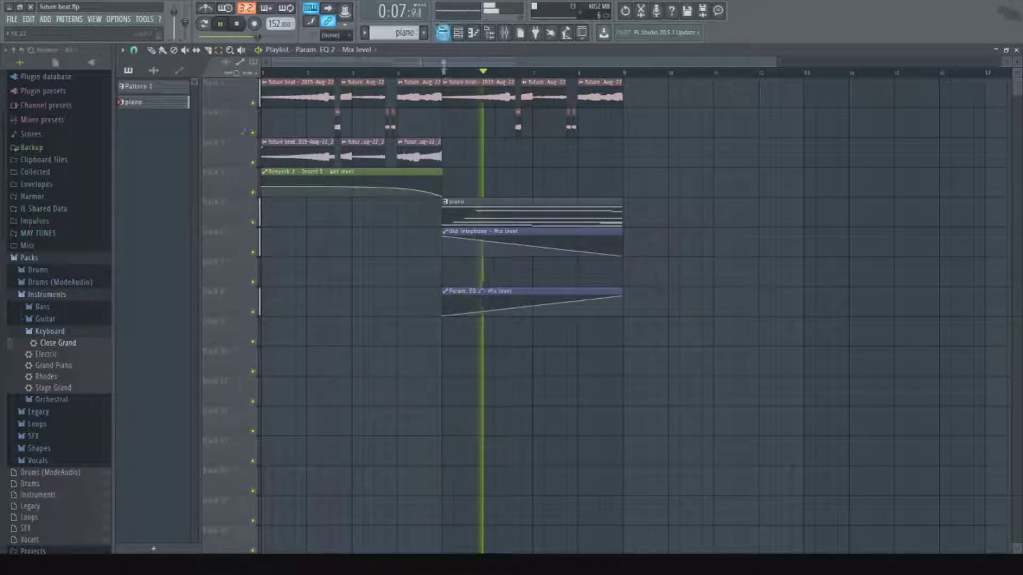
{"action": "left_click_drag", "start_coordinate": [446, 74], "coordinate": [623, 98]}
{"action": "key", "text": "space"}
Create a new pattern named 808] and show the channel rack.
{"action": "left_click", "coordinate": [424, 33]}
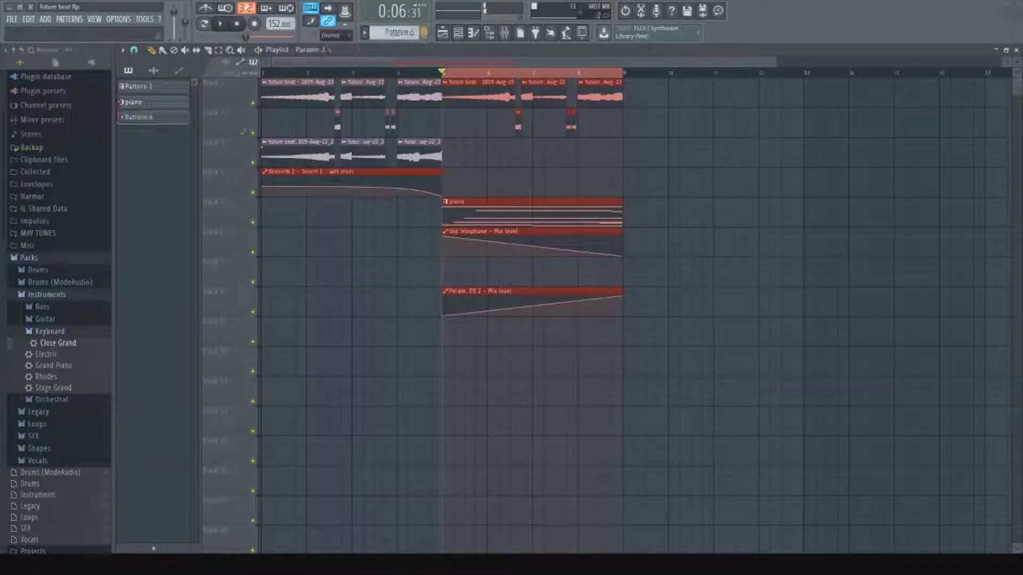
{"action": "left_click", "coordinate": [459, 326]}
{"action": "left_click", "coordinate": [457, 33]}
Look through the packs folder in the browser for 808 samples, checking the contents of the trap-ghosts drum kit.
{"action": "scroll", "coordinate": [59, 341], "scroll_direction": "down", "scroll_amount": 5}
{"action": "left_click", "coordinate": [39, 457]}
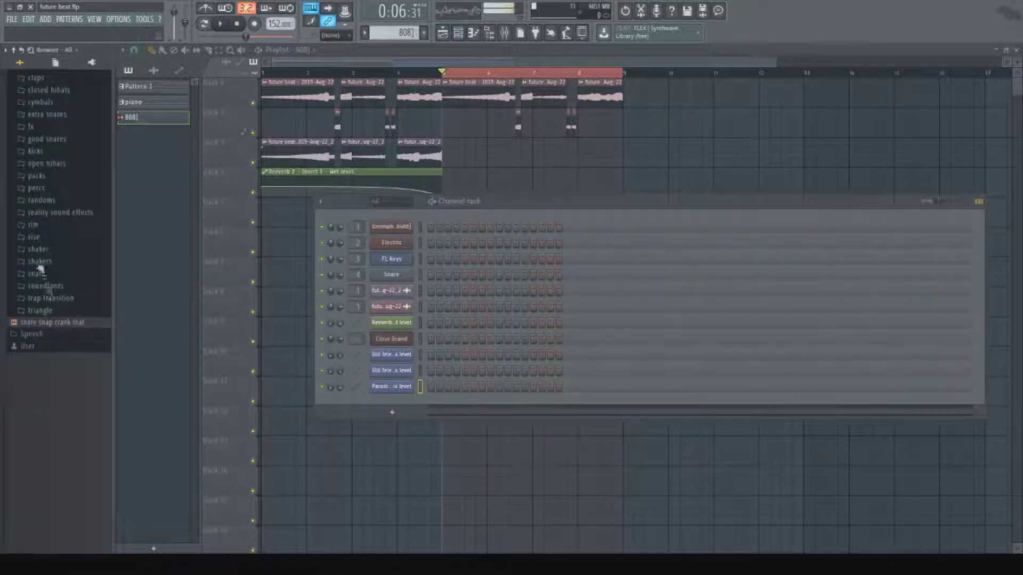
{"action": "left_click", "coordinate": [38, 176]}
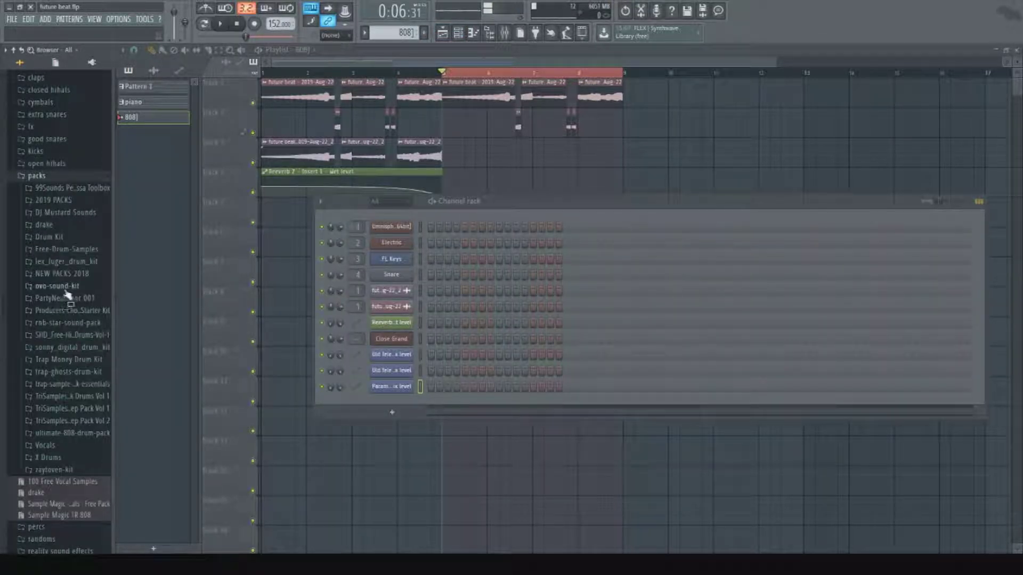
{"action": "left_click", "coordinate": [75, 408]}
{"action": "left_click", "coordinate": [83, 406]}
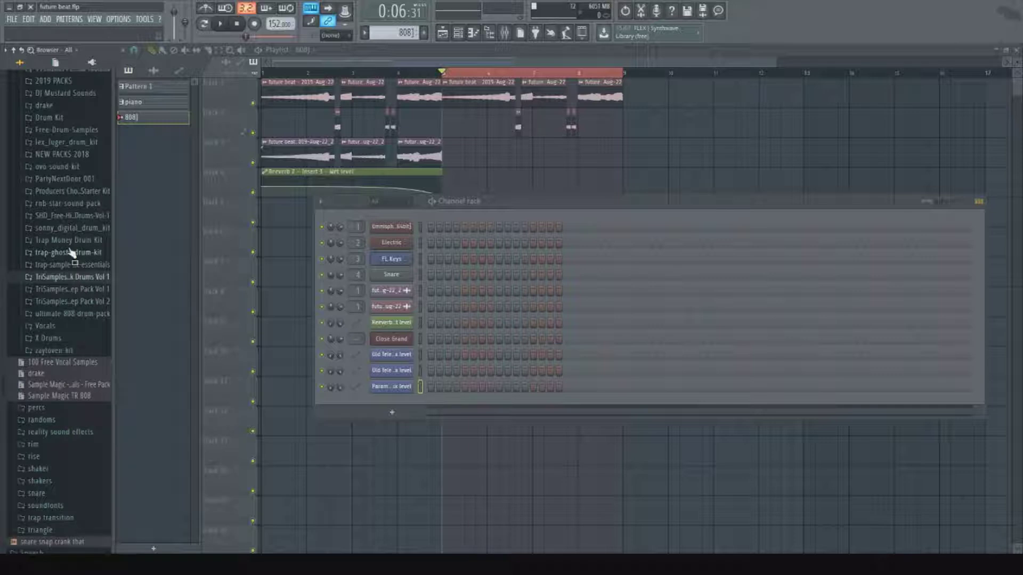
{"action": "left_click", "coordinate": [78, 254]}
{"action": "left_click", "coordinate": [81, 264]}
{"action": "left_click", "coordinate": [80, 254]}
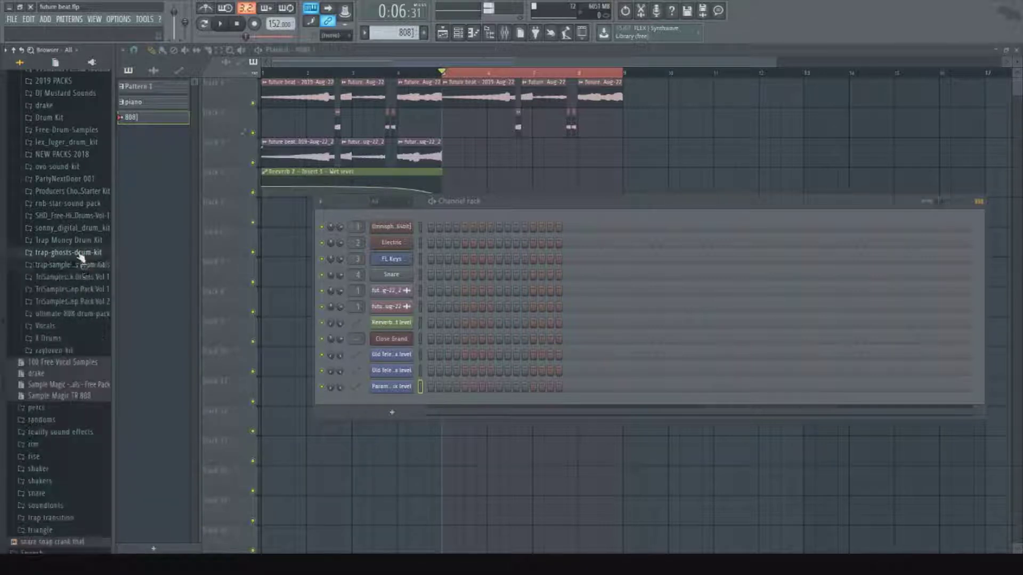
{"action": "left_click", "coordinate": [83, 265]}
{"action": "left_click", "coordinate": [82, 265]}
{"action": "left_click", "coordinate": [81, 255]}
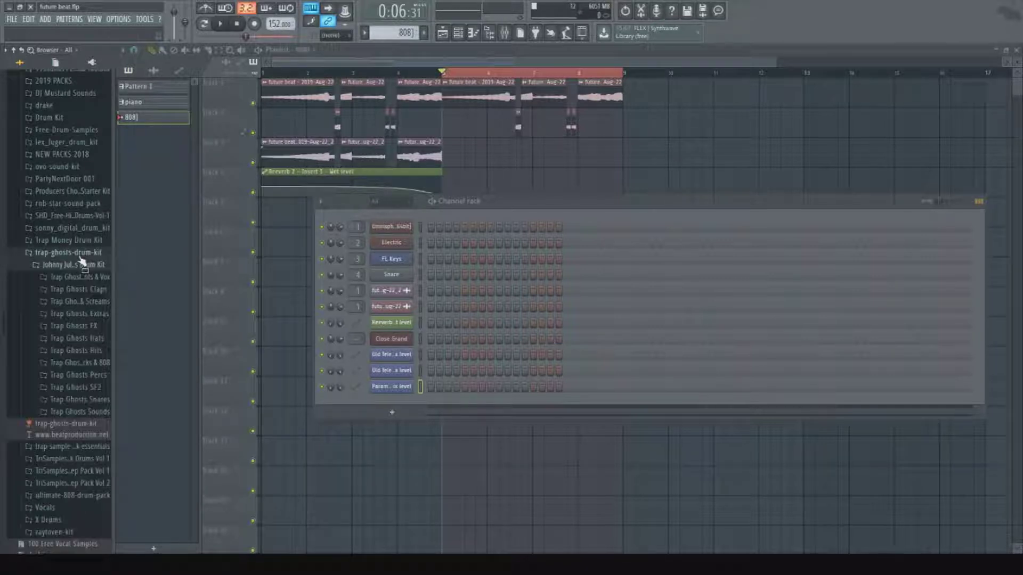
{"action": "left_click", "coordinate": [86, 364]}
{"action": "left_click", "coordinate": [84, 259]}
{"action": "left_click", "coordinate": [81, 159]}
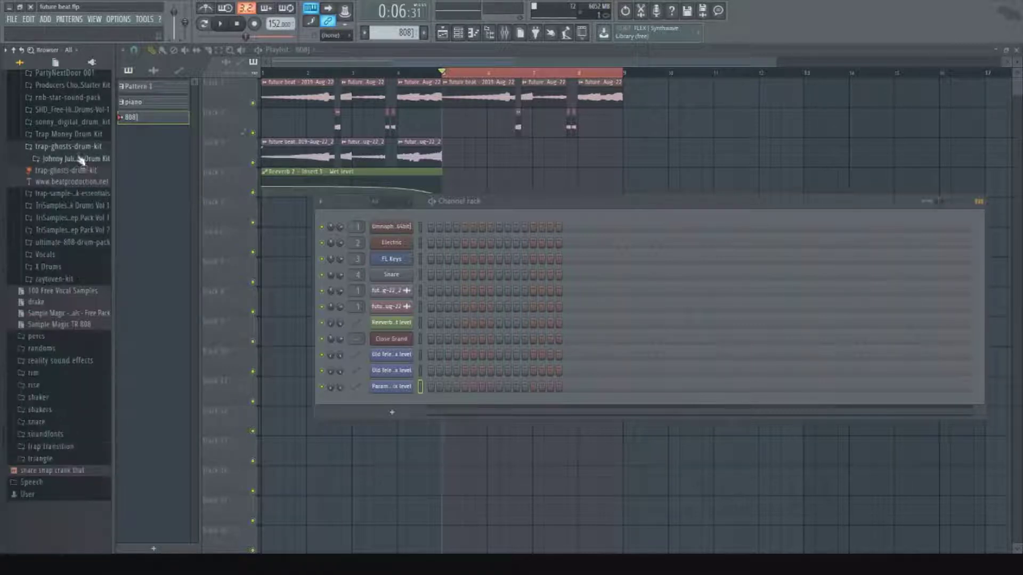
{"action": "left_click", "coordinate": [80, 147]}
Audition kick and 808 samples in the Trap Money Drum Kit and close the kit's folder.
{"action": "left_click", "coordinate": [80, 135]}
{"action": "left_click", "coordinate": [81, 170]}
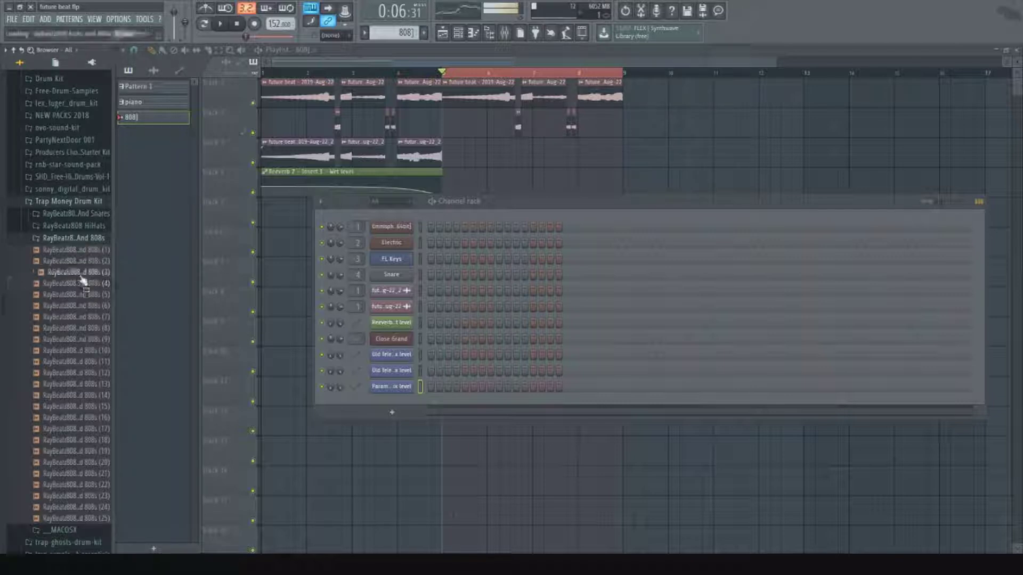
{"action": "left_click", "coordinate": [89, 339]}
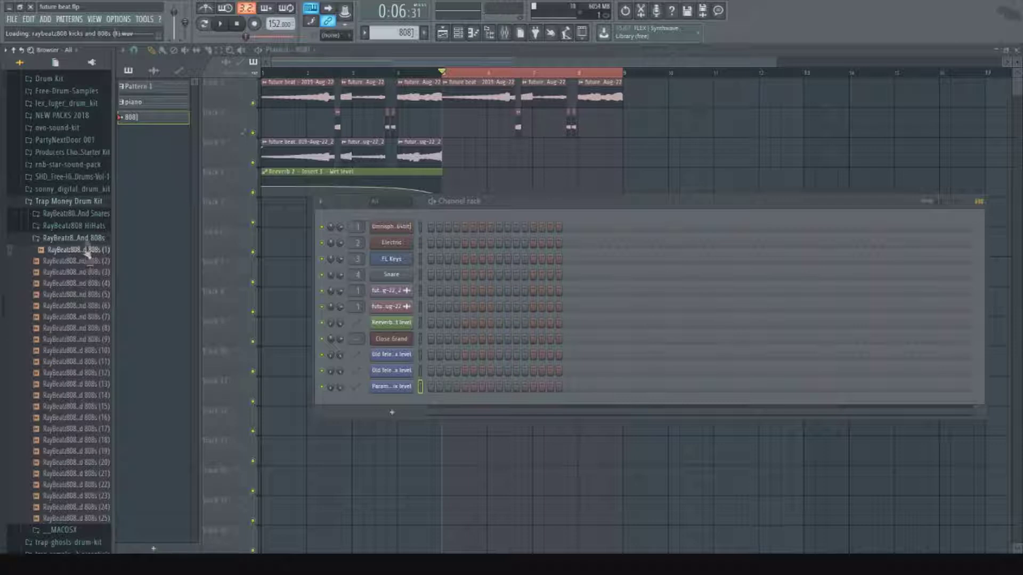
{"action": "left_click", "coordinate": [80, 201]}
Add the 808 4 (C) sample from the Travis Scott Drum Kit in NEW PACKS 2018 to the channel rack.
{"action": "scroll", "coordinate": [85, 256], "scroll_direction": "up", "scroll_amount": 4}
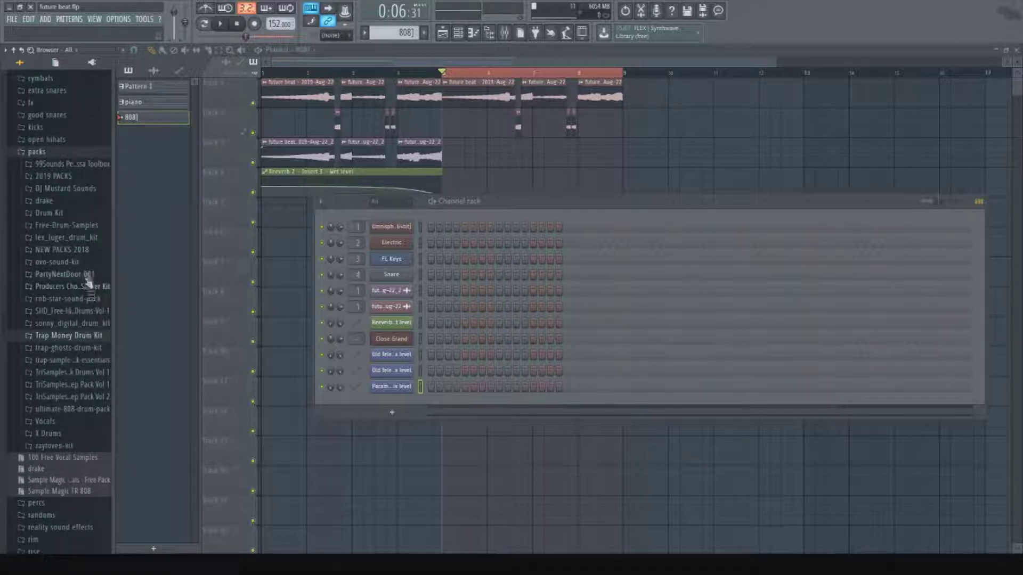
{"action": "left_click", "coordinate": [71, 189]}
{"action": "left_click", "coordinate": [71, 179]}
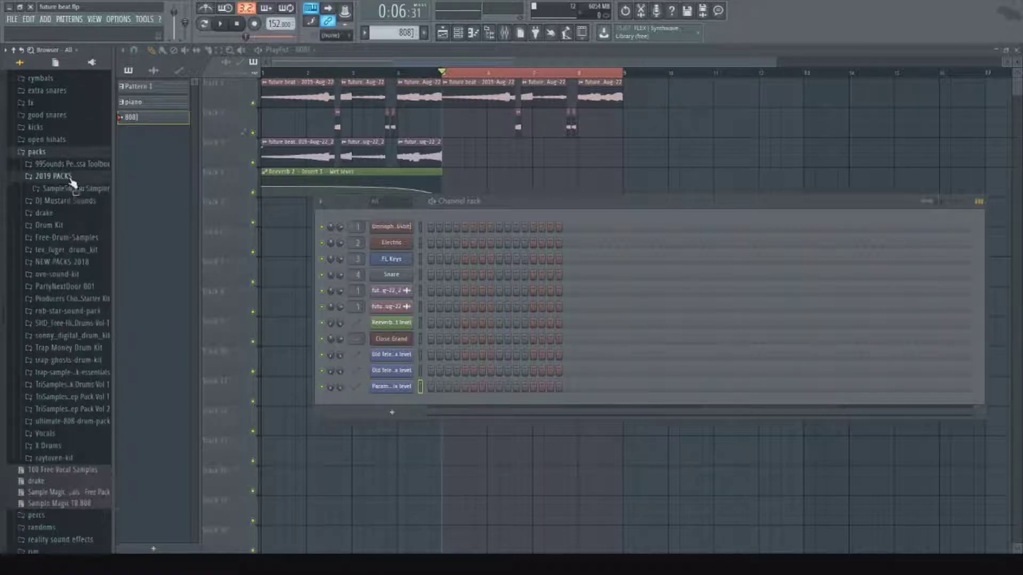
{"action": "left_click", "coordinate": [71, 180]}
{"action": "left_click", "coordinate": [73, 250]}
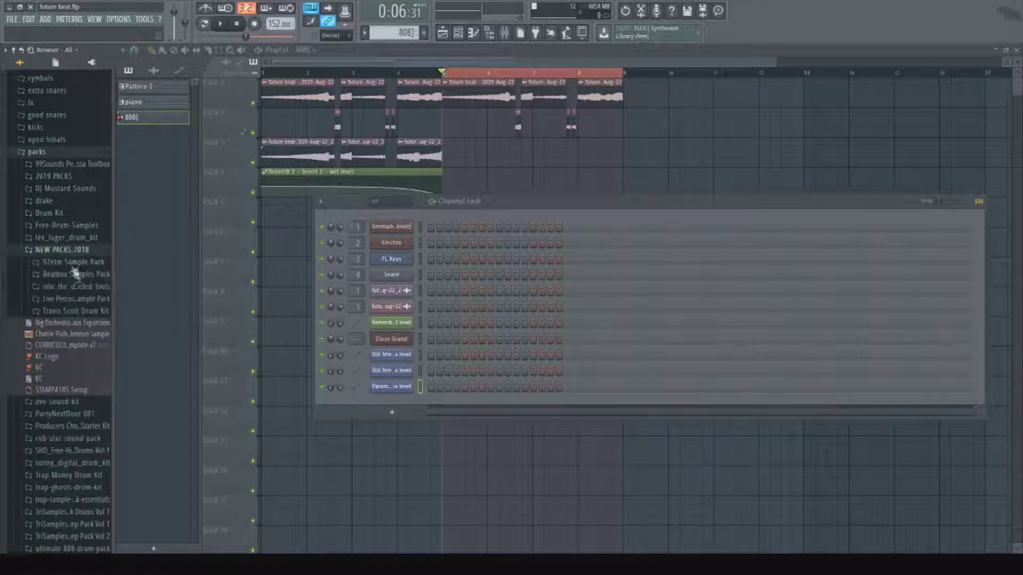
{"action": "left_click", "coordinate": [80, 312]}
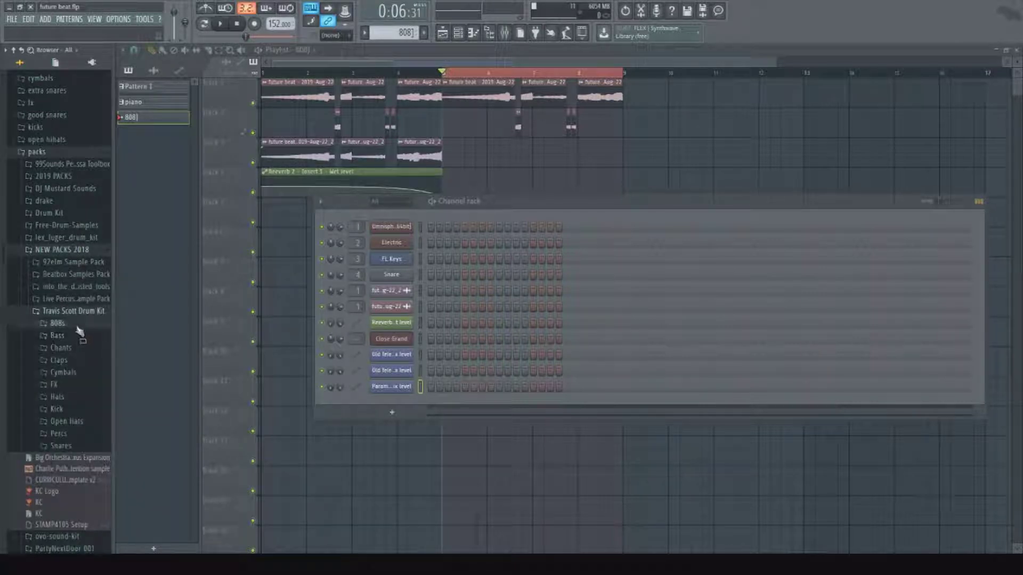
{"action": "left_click", "coordinate": [78, 325]}
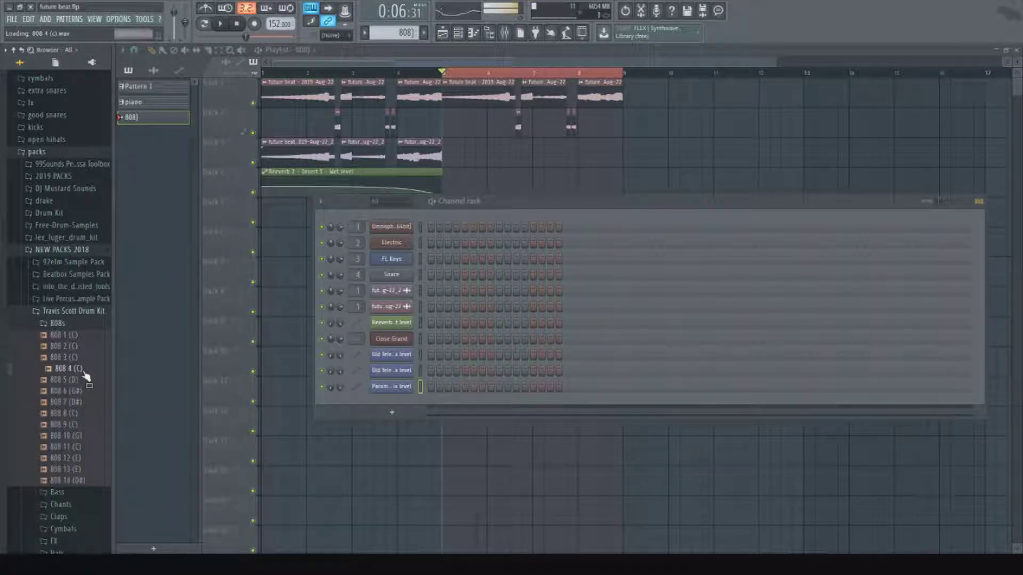
{"action": "left_click_drag", "start_coordinate": [399, 403], "coordinate": [399, 406]}
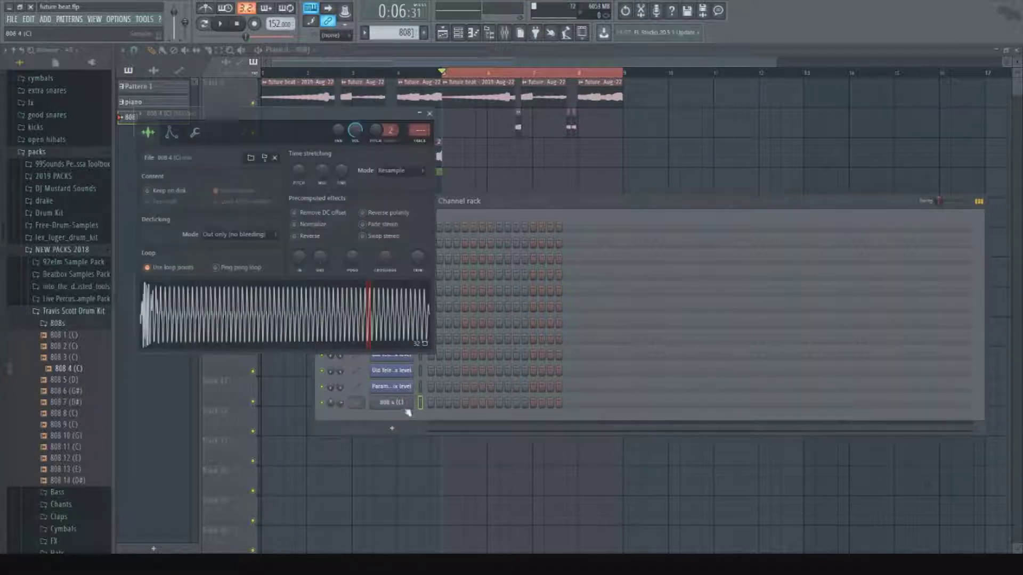
View the 808 4 (C) sample in Edison, then close Edison and the Fruity Notebook 2 window.
{"action": "left_click", "coordinate": [325, 322]}
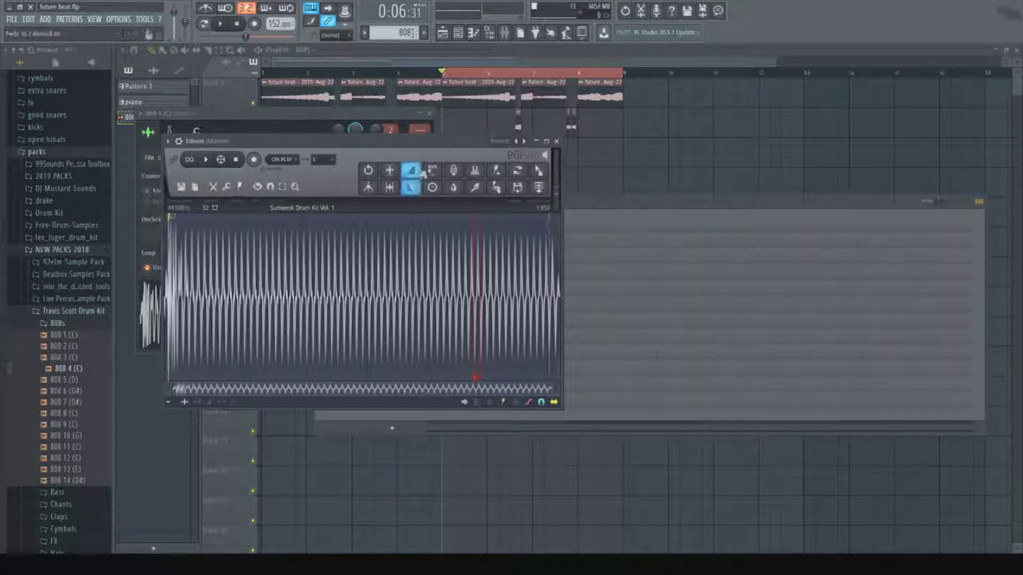
{"action": "left_click", "coordinate": [556, 142]}
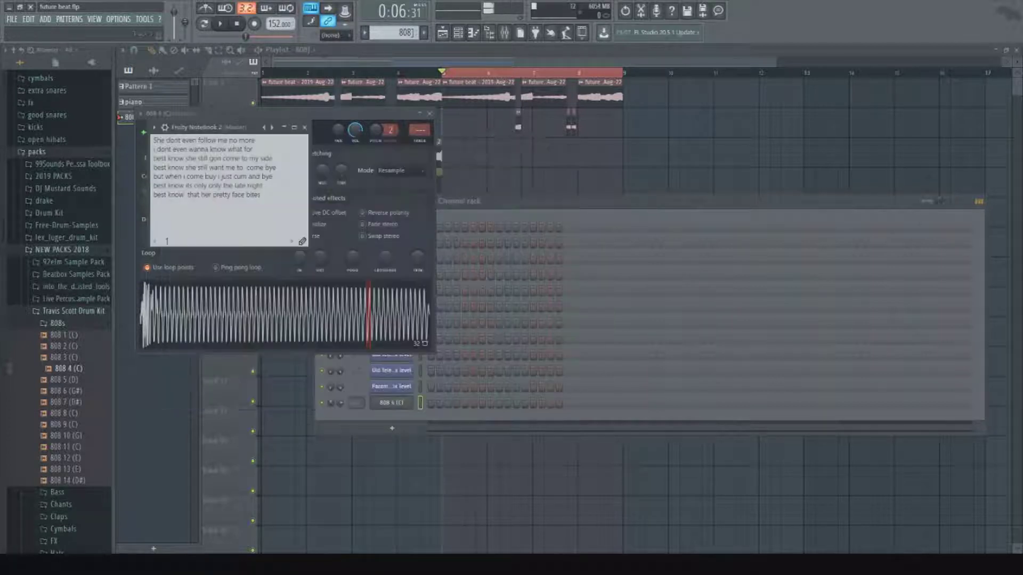
{"action": "left_click", "coordinate": [305, 128]}
Set the 808 4 (C) channel's root note to C2, enable its volume envelope and test a hit on its first step.
{"action": "left_click", "coordinate": [196, 134]}
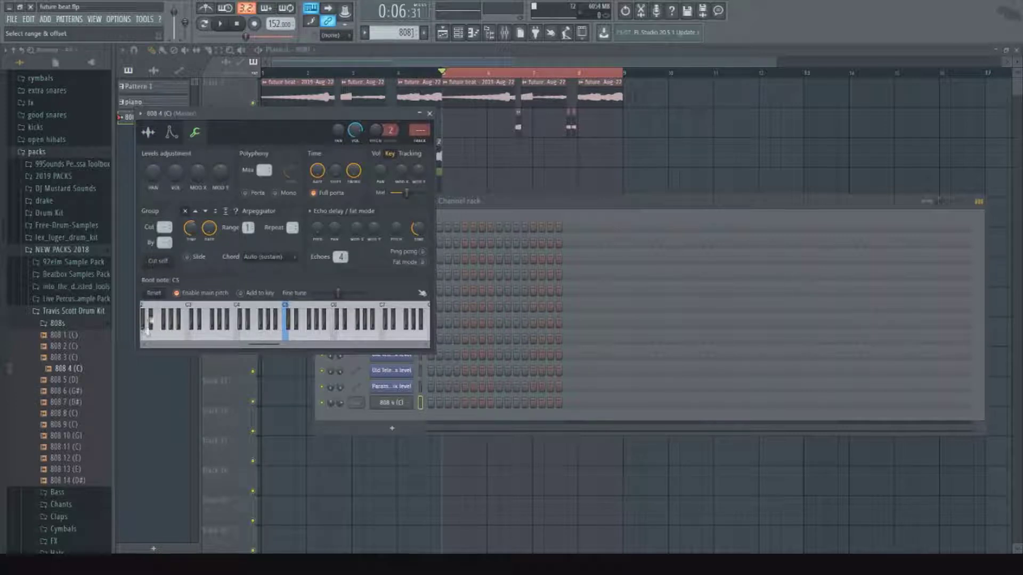
{"action": "left_click", "coordinate": [171, 133]}
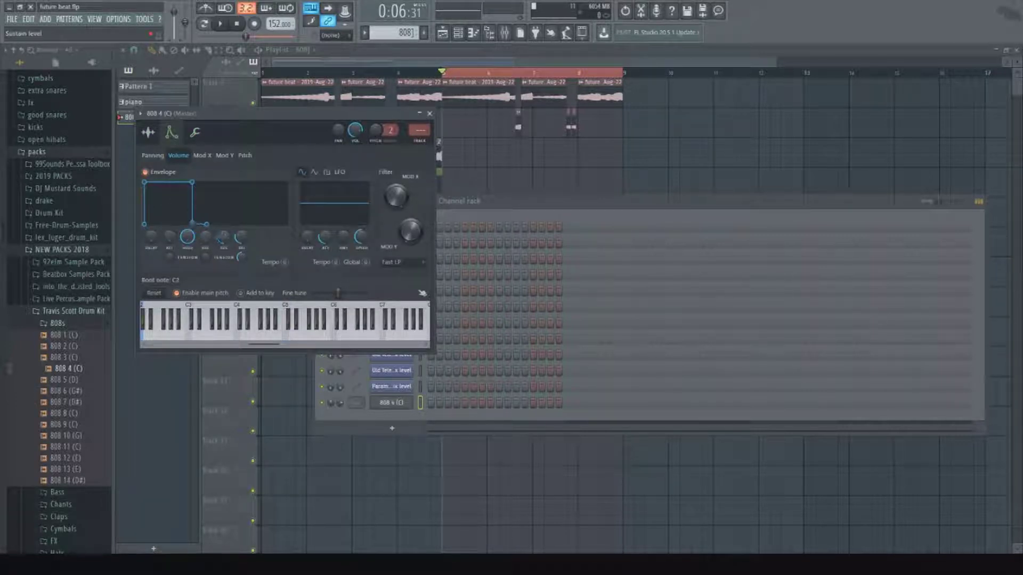
{"action": "left_click", "coordinate": [437, 410]}
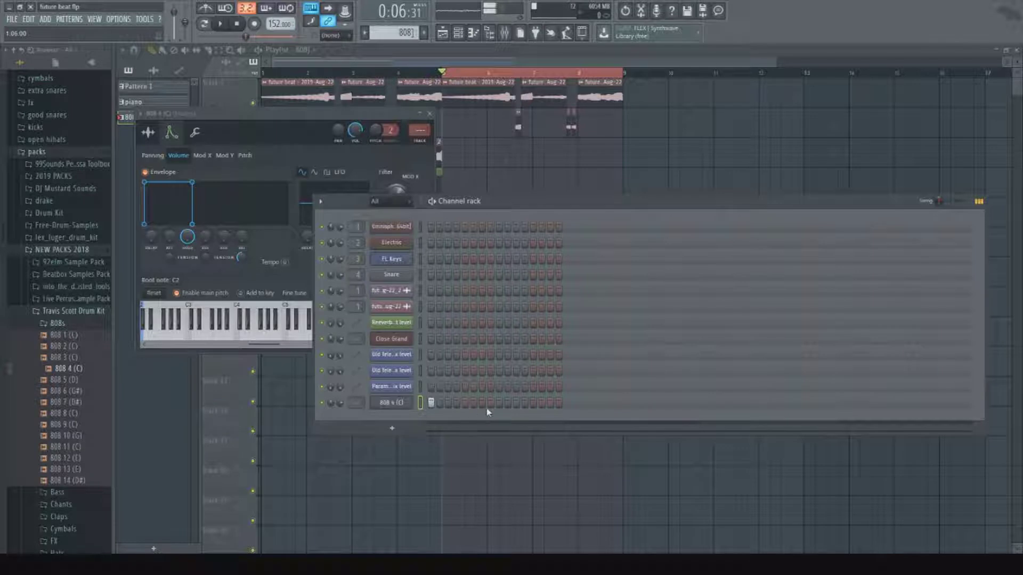
{"action": "left_click", "coordinate": [501, 450]}
{"action": "key", "text": "space"}
{"action": "key", "text": "space"}
Open the 808 4 (C) channel in the piano roll and place three consecutive G4 notes from the start of bar 1.
{"action": "left_click", "coordinate": [473, 33]}
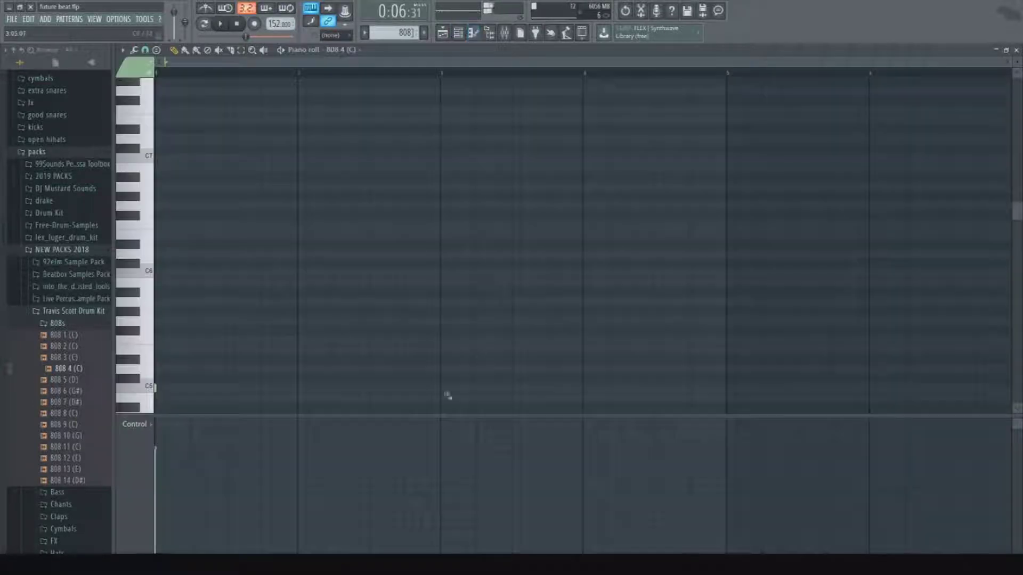
{"action": "key", "text": "space"}
{"action": "scroll", "coordinate": [288, 302], "scroll_direction": "down", "scroll_amount": 3}
{"action": "key", "text": "space"}
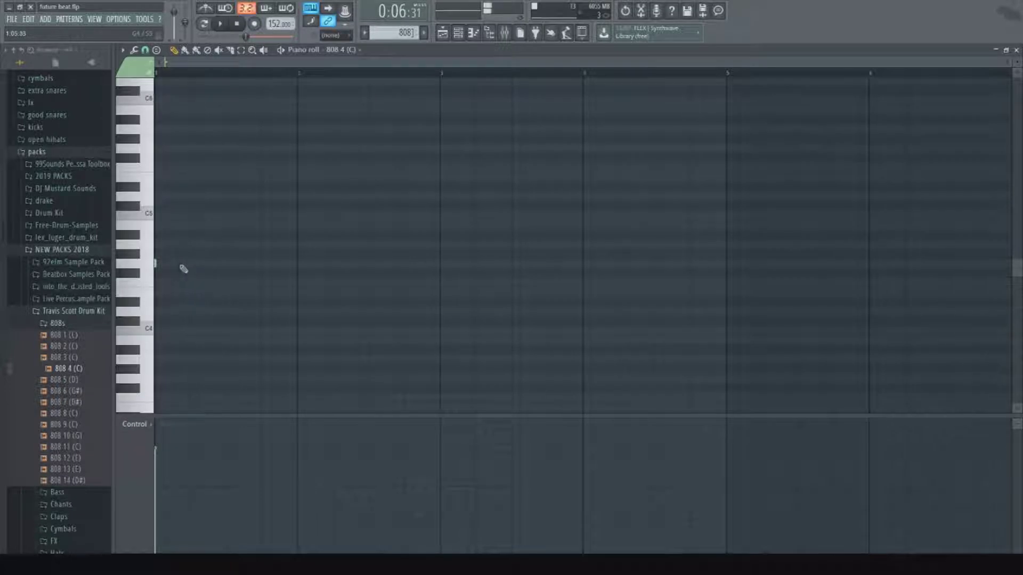
{"action": "key", "text": "space"}
{"action": "left_click_drag", "start_coordinate": [206, 274], "coordinate": [208, 264]}
{"action": "left_click", "coordinate": [209, 263]}
{"action": "left_click", "coordinate": [267, 265]}
{"action": "key", "text": "space"}
{"action": "key", "text": "space"}
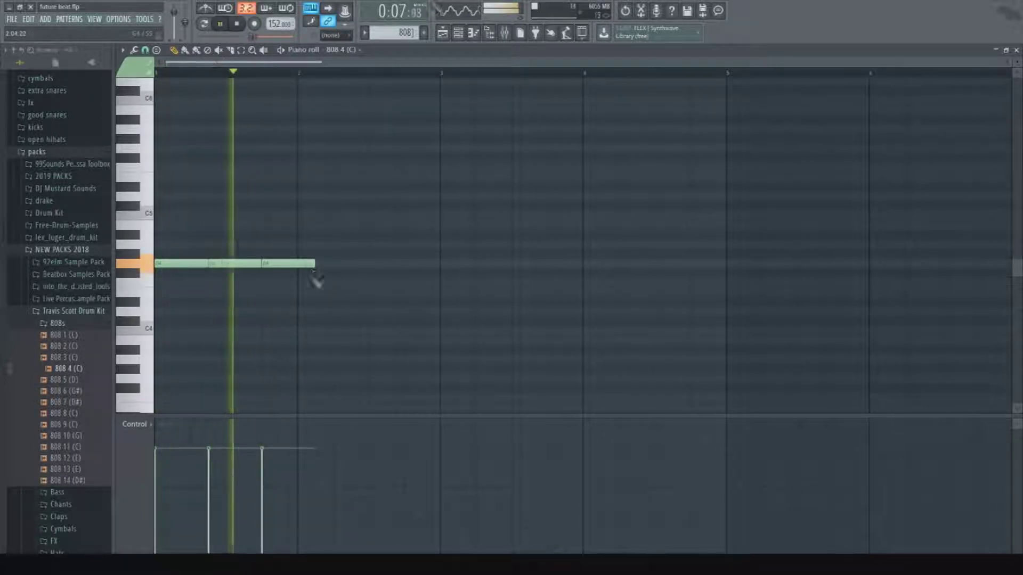
Add a shortened G4 note in bar 2, followed by two short D4 notes and a D#4 note.
{"action": "left_click", "coordinate": [356, 265]}
{"action": "key", "text": "space"}
{"action": "mouse_move", "coordinate": [380, 309]}
{"action": "left_mouse_down"}
{"action": "mouse_move", "coordinate": [371, 299]}
{"action": "mouse_move", "coordinate": [367, 309]}
{"action": "left_mouse_up"}
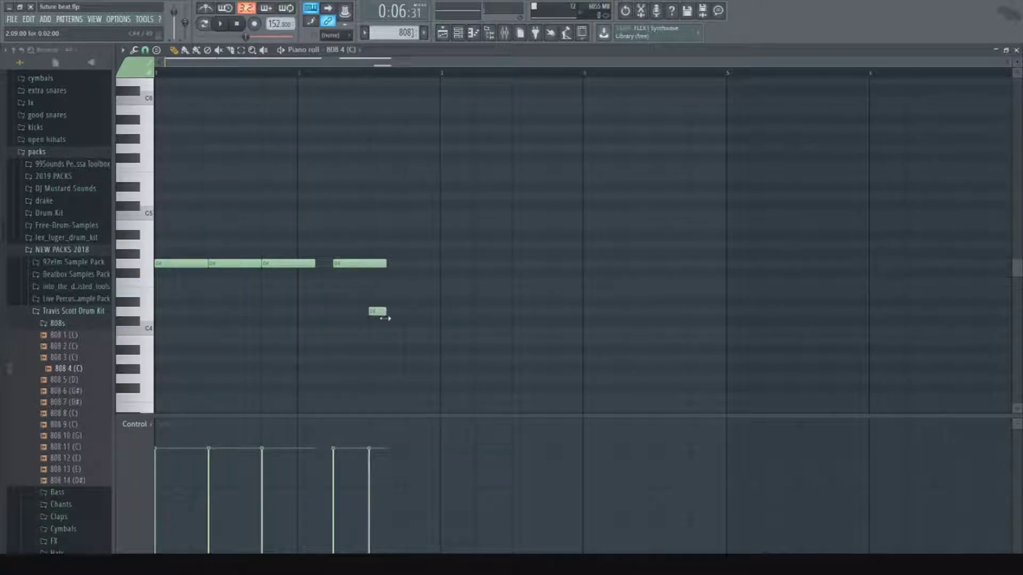
{"action": "key", "text": "space"}
{"action": "left_click_drag", "start_coordinate": [385, 263], "coordinate": [404, 301]}
{"action": "key", "text": "space"}
{"action": "key", "text": "space"}
Place three consecutive D4 notes across bar 3 and shorten the third G4 note to finish with bar 1.
{"action": "left_click", "coordinate": [442, 313]}
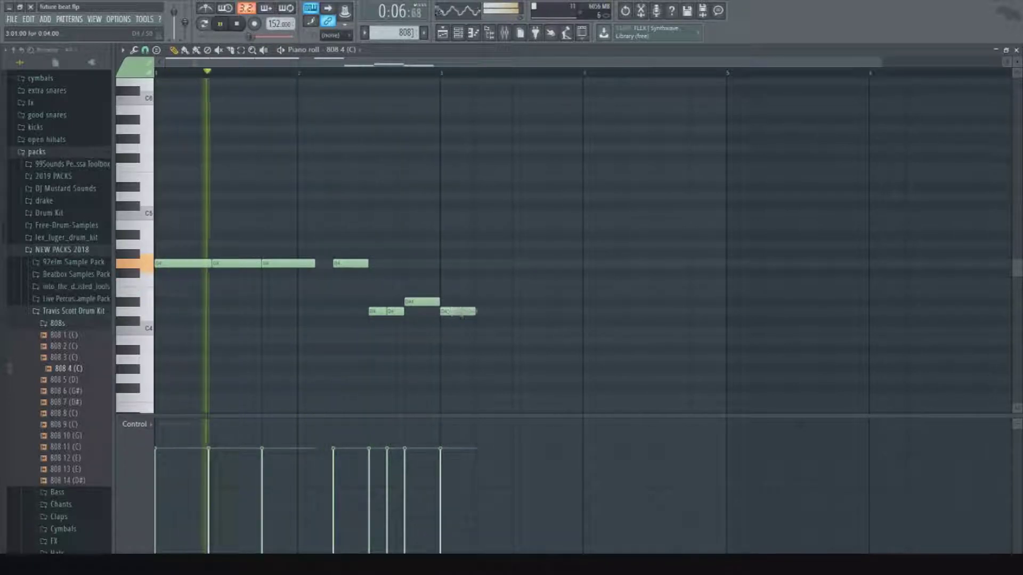
{"action": "left_click_drag", "start_coordinate": [475, 312], "coordinate": [491, 325]}
{"action": "key", "text": "space"}
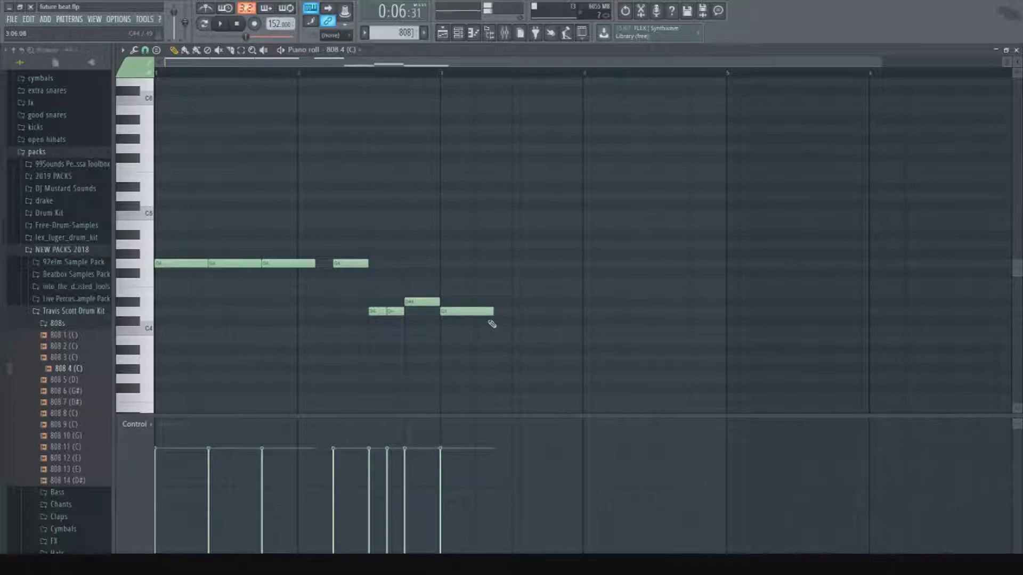
{"action": "key", "text": "space"}
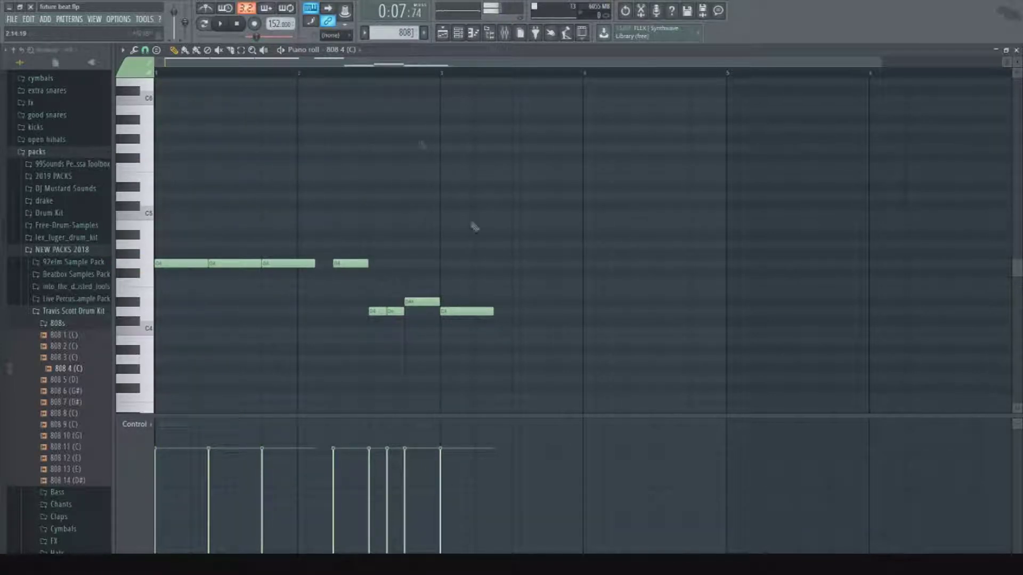
{"action": "key", "text": "space"}
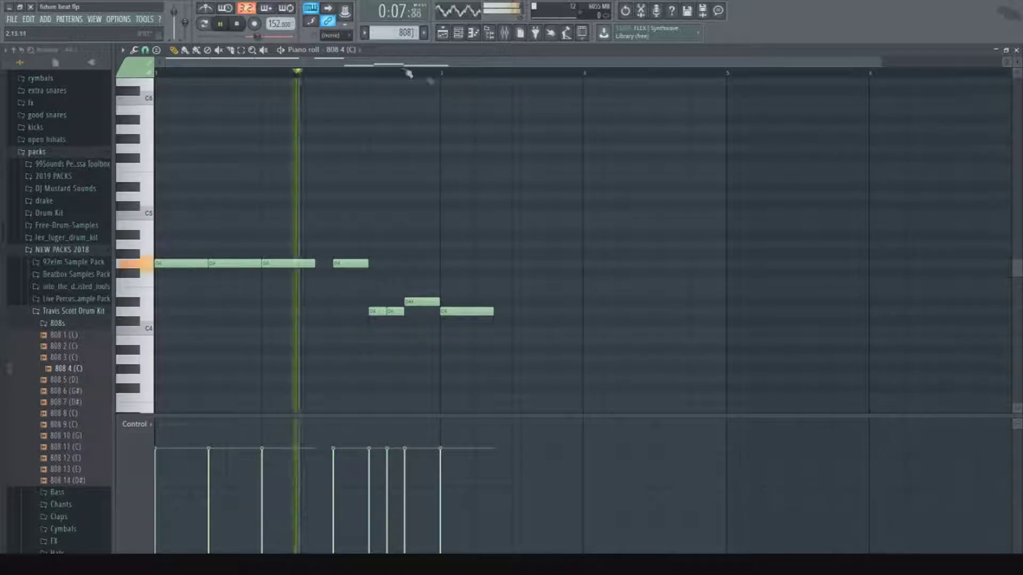
{"action": "left_click", "coordinate": [501, 311]}
{"action": "left_click", "coordinate": [549, 311]}
{"action": "left_click_drag", "start_coordinate": [600, 312], "coordinate": [591, 312]}
{"action": "left_click_drag", "start_coordinate": [314, 263], "coordinate": [296, 267]}
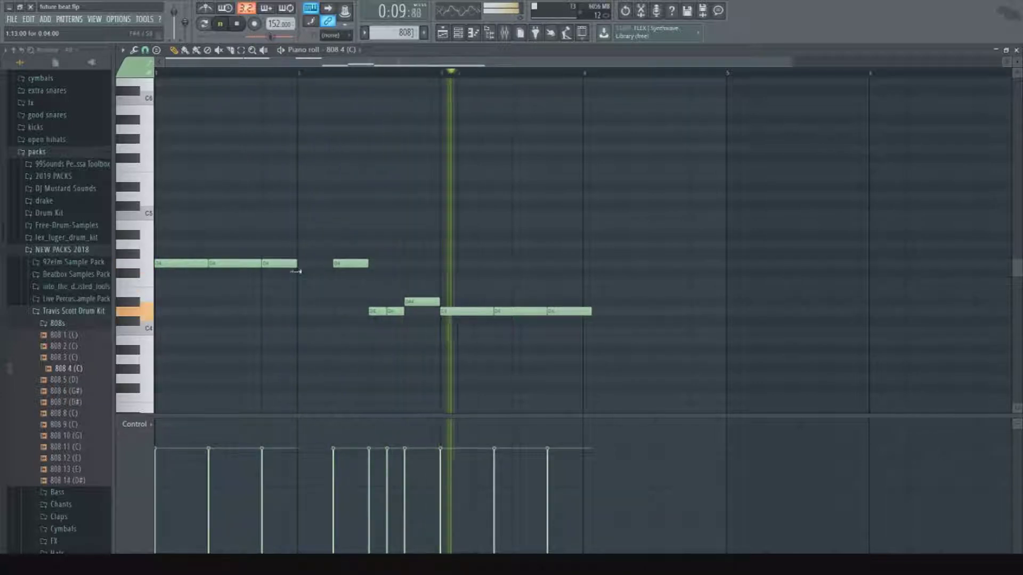
Complete bar 4 with a D4 note, two short D#4 notes and a closing D4 note.
{"action": "left_click", "coordinate": [625, 311]}
{"action": "left_click", "coordinate": [656, 301]}
{"action": "key", "text": "space"}
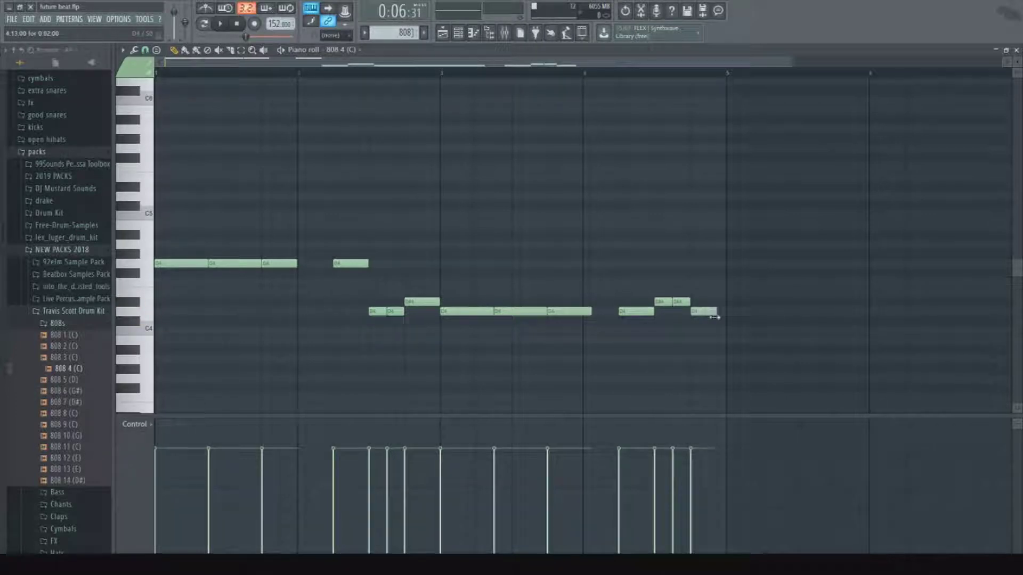
Transpose all the 808 notes down two octaves and play the pattern back.
{"action": "key", "text": "ctrl+Down"}
{"action": "key", "text": "ctrl+Down"}
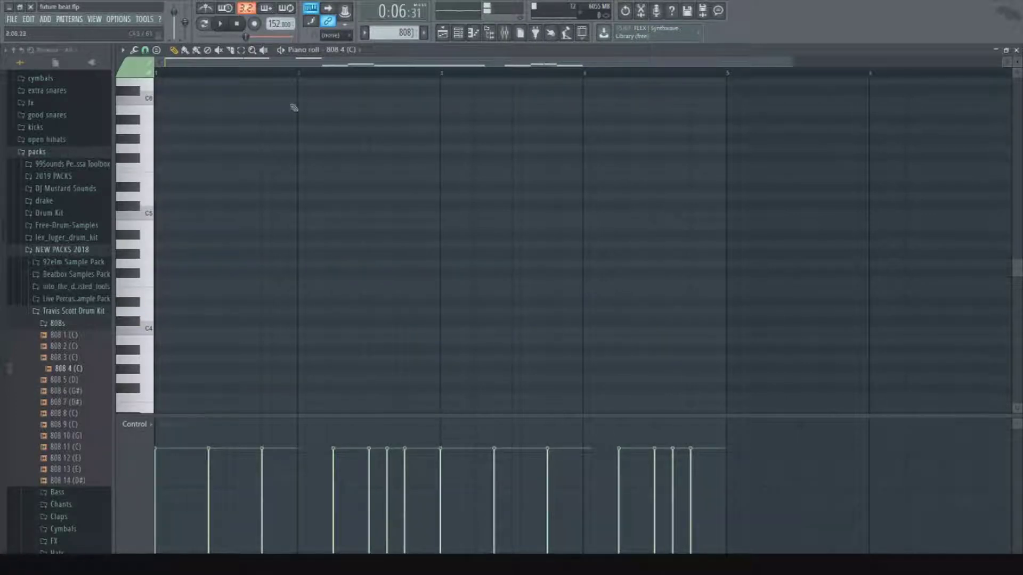
{"action": "scroll", "coordinate": [319, 149], "scroll_direction": "down", "scroll_amount": 6}
{"action": "key", "text": "space"}
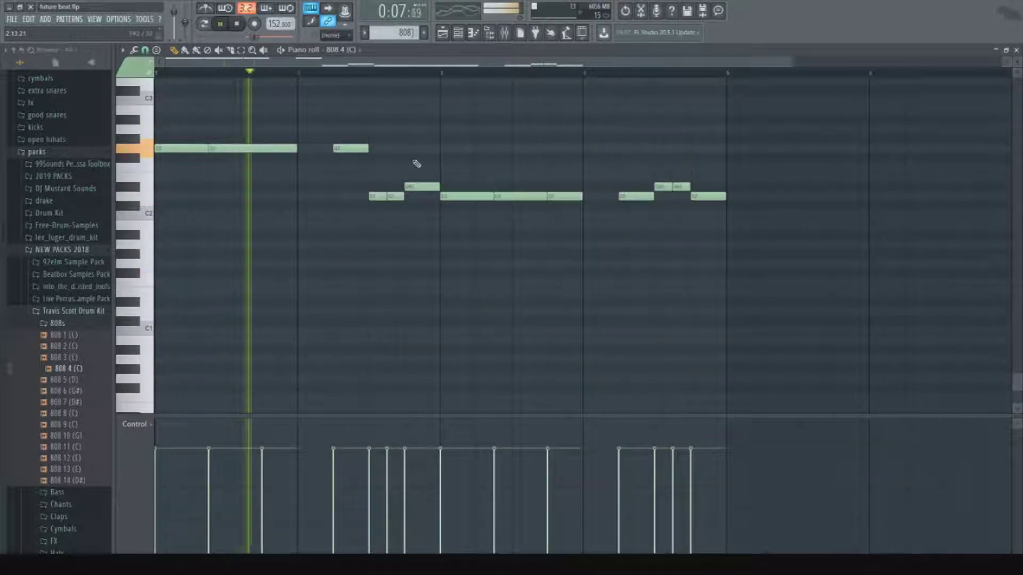
{"action": "left_click", "coordinate": [372, 130]}
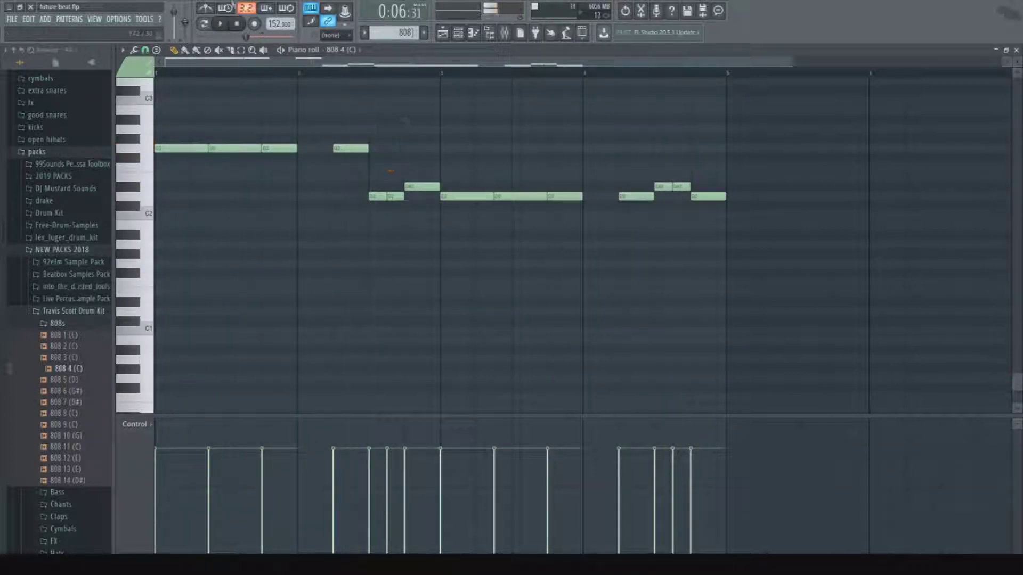
Try a short G3 note at the start of bar 1 leading into the first G2 note, and audition it.
{"action": "scroll", "coordinate": [163, 173], "scroll_direction": "up", "scroll_amount": 2}
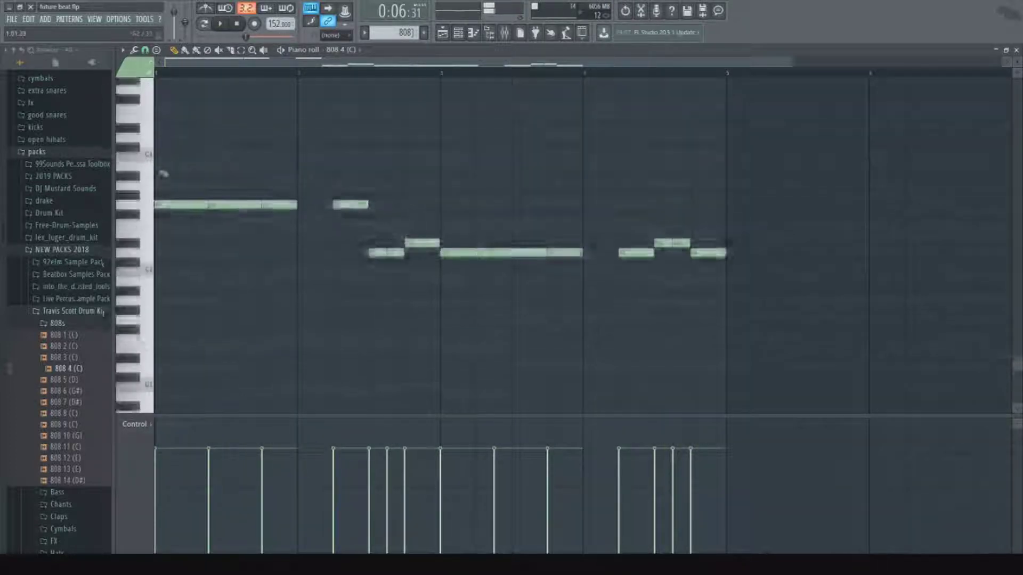
{"action": "scroll", "coordinate": [164, 174], "scroll_direction": "up", "scroll_amount": 4}
{"action": "left_click", "coordinate": [159, 208]}
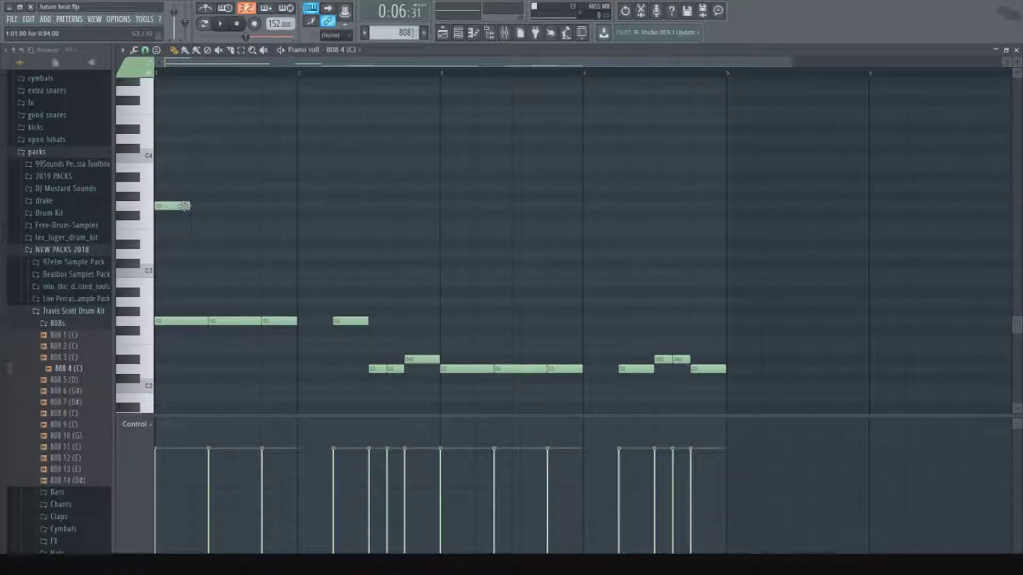
{"action": "left_click_drag", "start_coordinate": [172, 207], "coordinate": [162, 207]}
{"action": "key", "text": "space"}
{"action": "key", "text": "space"}
{"action": "key", "text": "space"}
{"action": "left_click_drag", "start_coordinate": [158, 206], "coordinate": [158, 109]}
{"action": "key", "text": "space"}
{"action": "key", "text": "space"}
{"action": "key", "text": "space"}
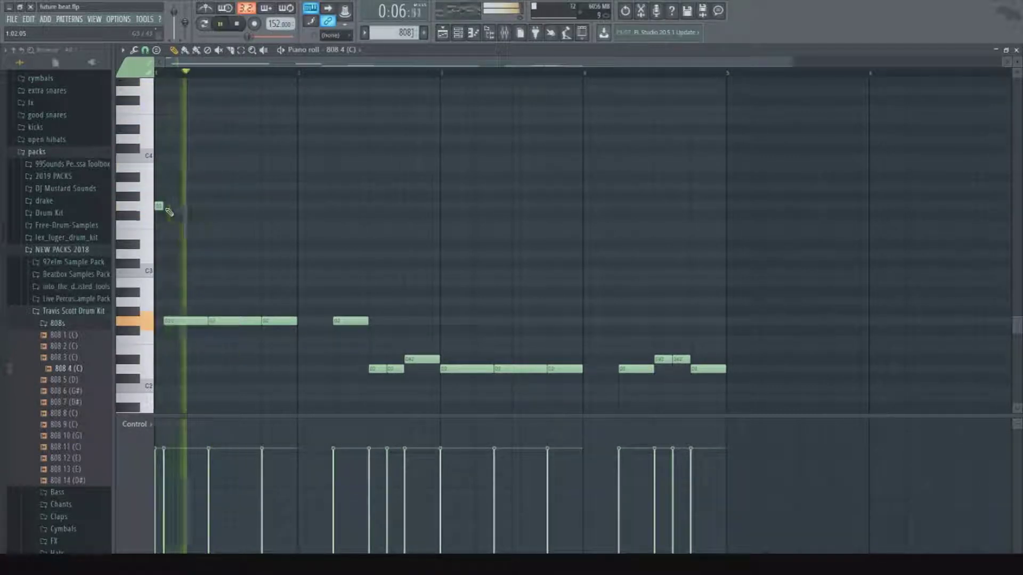
Delete the short G3 note and restore the first G2 note to start at the beginning of bar 1.
{"action": "right_click", "coordinate": [160, 205]}
{"action": "left_click_drag", "start_coordinate": [173, 321], "coordinate": [206, 320]}
{"action": "left_click", "coordinate": [434, 271]}
{"action": "right_click", "coordinate": [432, 272]}
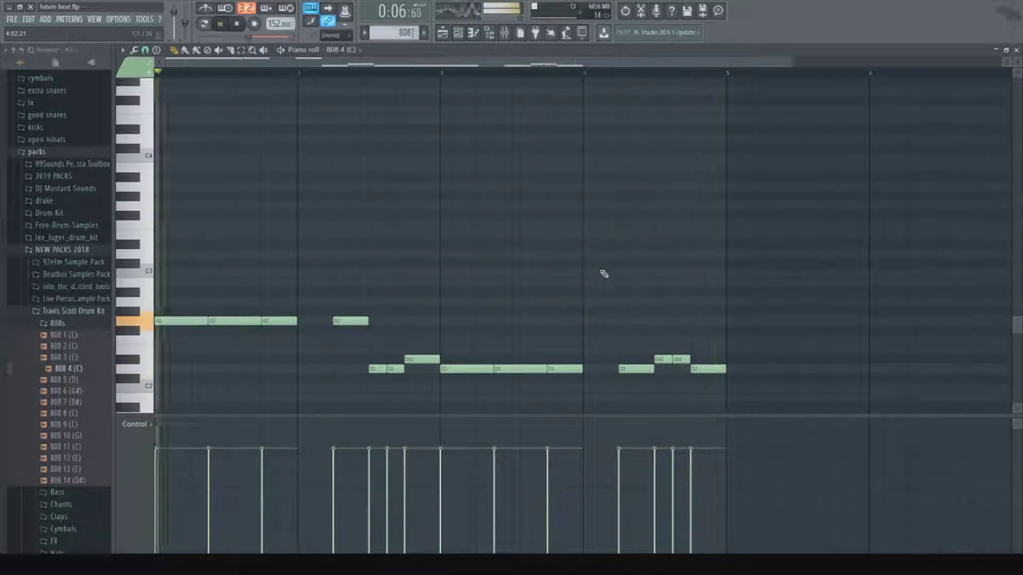
Shorten the second G2 note to leave a gap and lengthen the third until it meets the G2 note in bar 2.
{"action": "left_click_drag", "start_coordinate": [261, 321], "coordinate": [224, 331]}
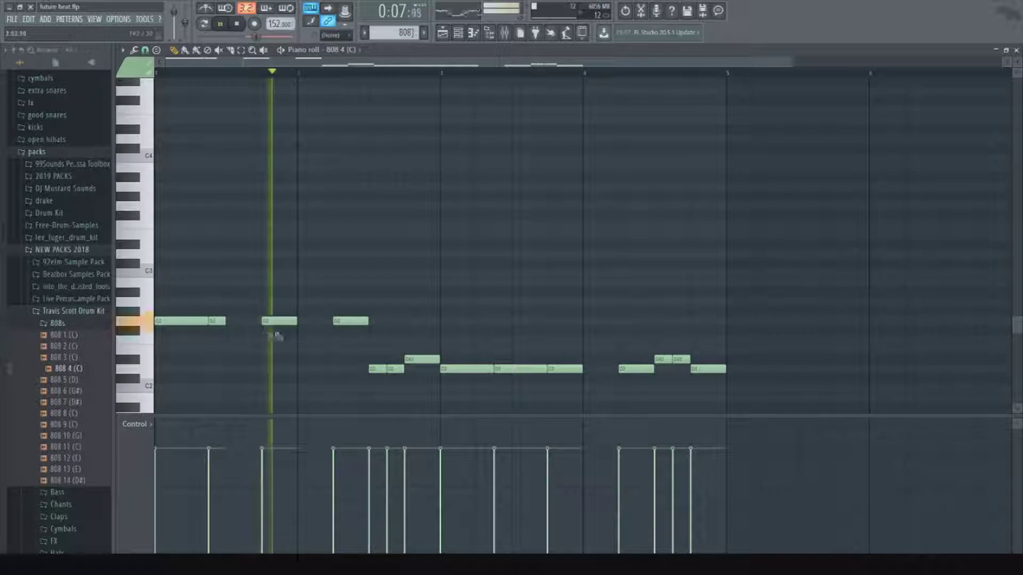
{"action": "left_click_drag", "start_coordinate": [295, 321], "coordinate": [331, 335]}
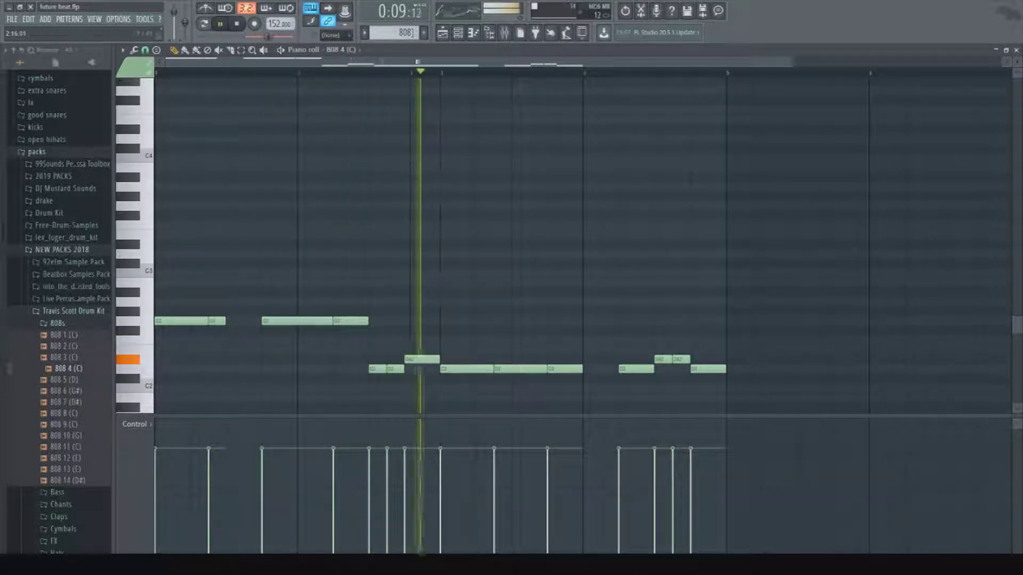
Flatten the playlist's Mix level automation clips, Old Telephone at its high start level and Param. EQ 2 at its low start level.
{"action": "left_click", "coordinate": [458, 33]}
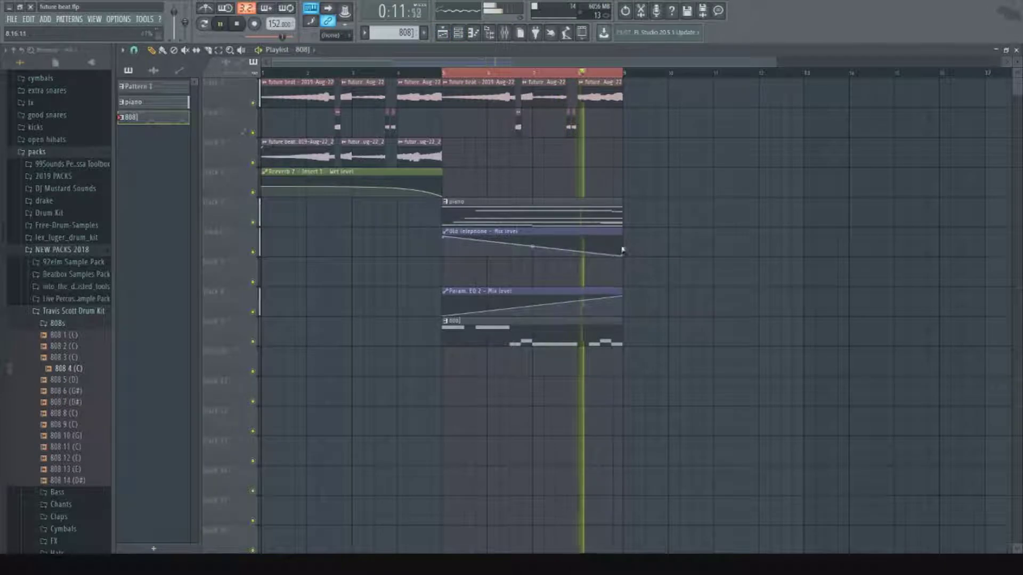
{"action": "left_click_drag", "start_coordinate": [623, 255], "coordinate": [624, 235]}
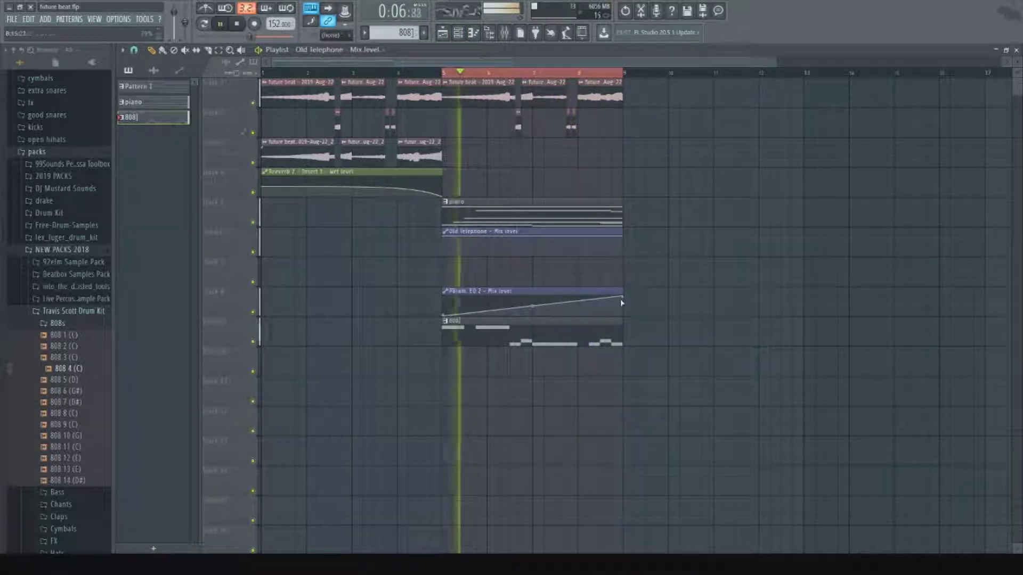
{"action": "left_click_drag", "start_coordinate": [622, 297], "coordinate": [622, 324]}
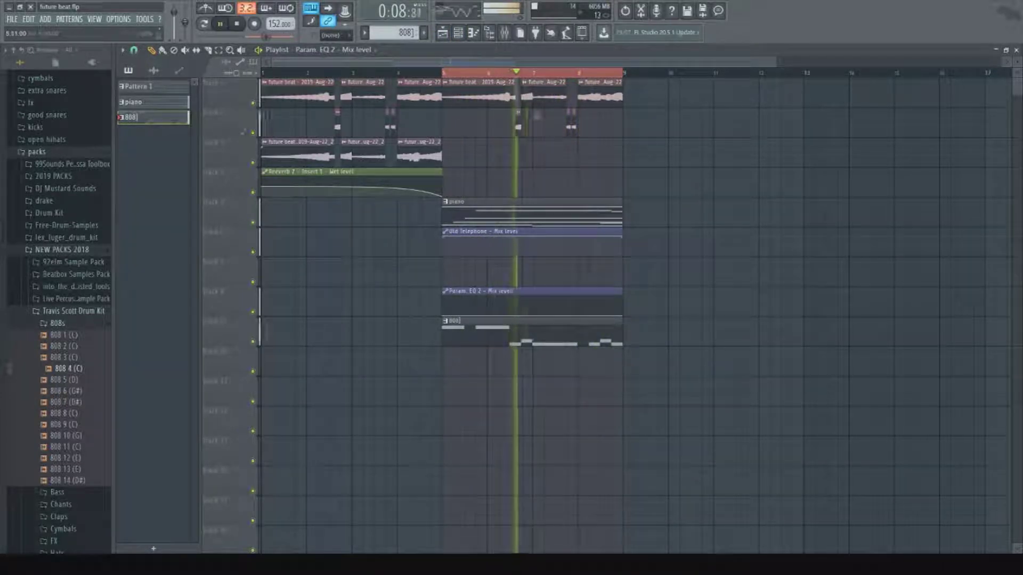
Create a new pattern named snare and place its clips below the 808 clip at bars 5 and 7.
{"action": "left_click", "coordinate": [424, 35]}
{"action": "type", "text": "snare"}
{"action": "key", "text": "Return"}
{"action": "left_click", "coordinate": [456, 369]}
{"action": "left_click", "coordinate": [537, 365]}
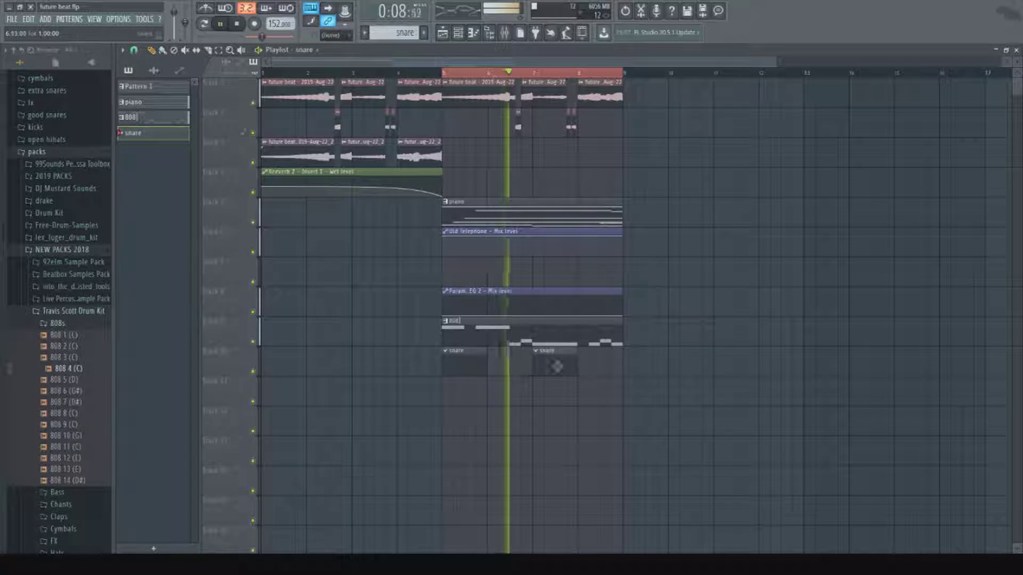
Add the Perc 2 and Perc 7 samples from the Travis Scott Drum Kit to the channel rack.
{"action": "key", "text": "F6"}
{"action": "left_click", "coordinate": [86, 324]}
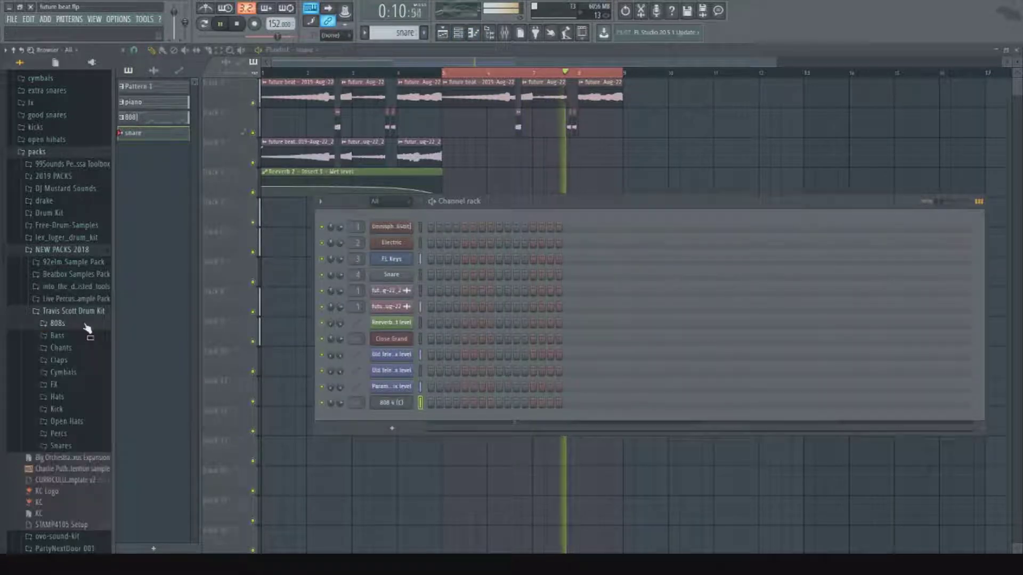
{"action": "scroll", "coordinate": [72, 405], "scroll_direction": "down", "scroll_amount": 2}
{"action": "left_click", "coordinate": [74, 371]}
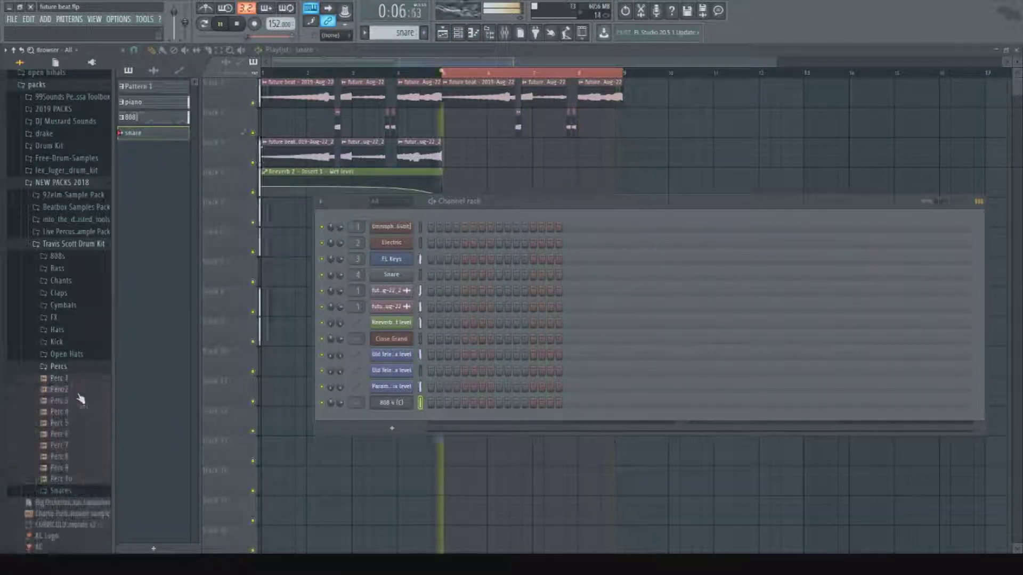
{"action": "left_click_drag", "start_coordinate": [394, 426], "coordinate": [393, 424]}
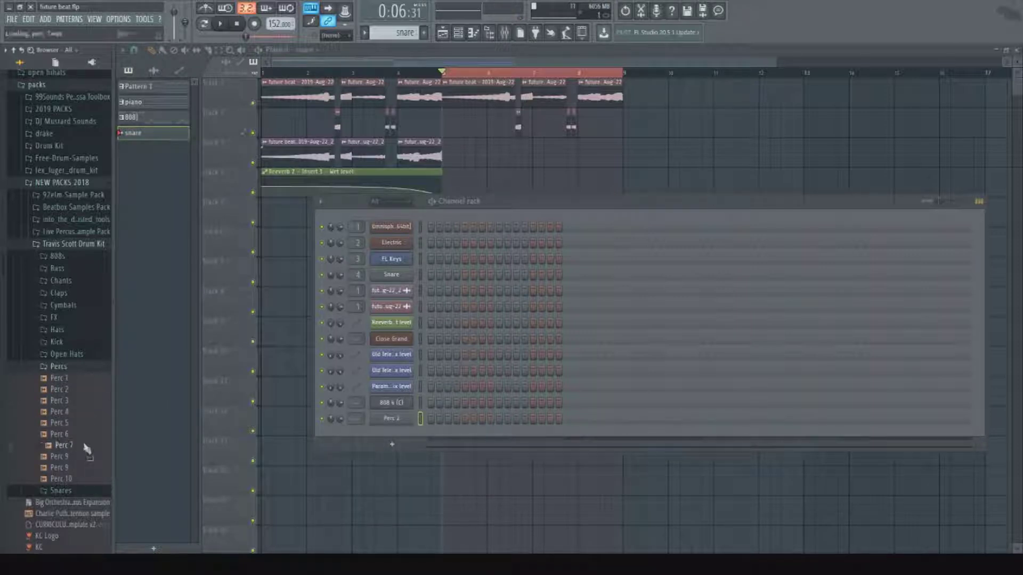
{"action": "left_click_drag", "start_coordinate": [352, 437], "coordinate": [353, 436]}
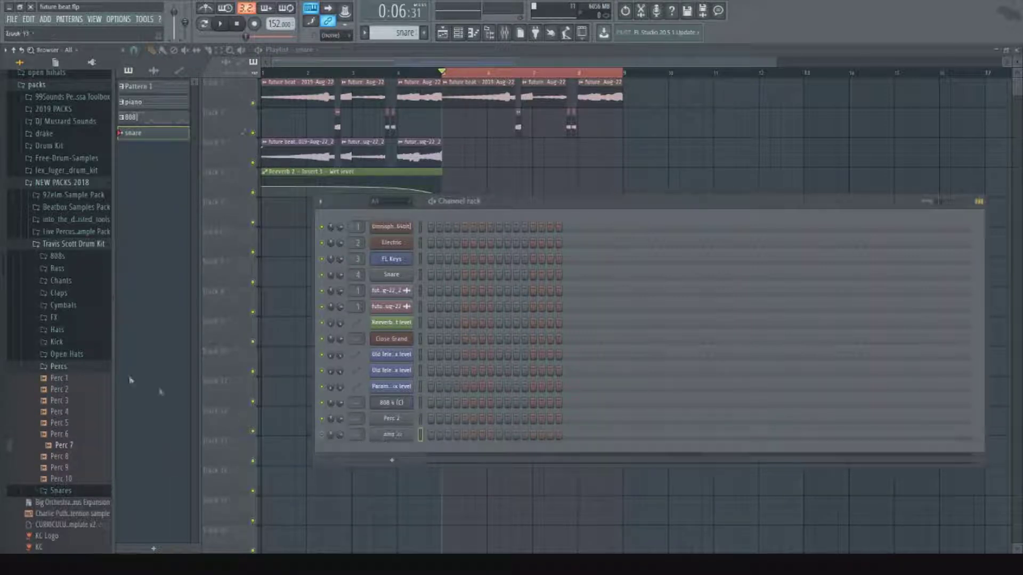
Audition the Travis Scott Drum Kit's snares and add two of them, including Snare 11, to the channel rack.
{"action": "left_click", "coordinate": [73, 367]}
{"action": "left_click", "coordinate": [74, 378]}
{"action": "left_click", "coordinate": [77, 383]}
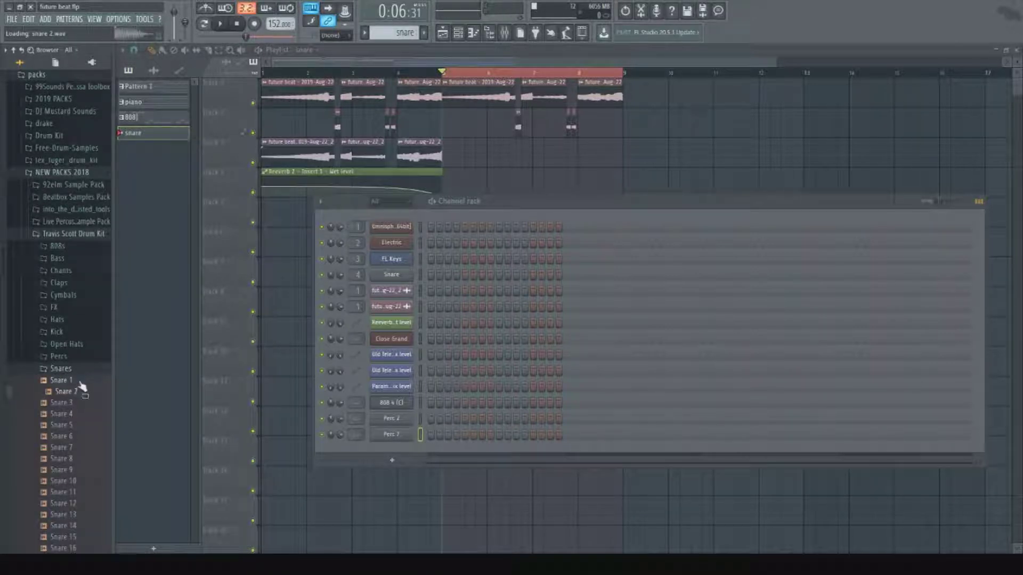
{"action": "left_click_drag", "start_coordinate": [392, 448], "coordinate": [393, 448]}
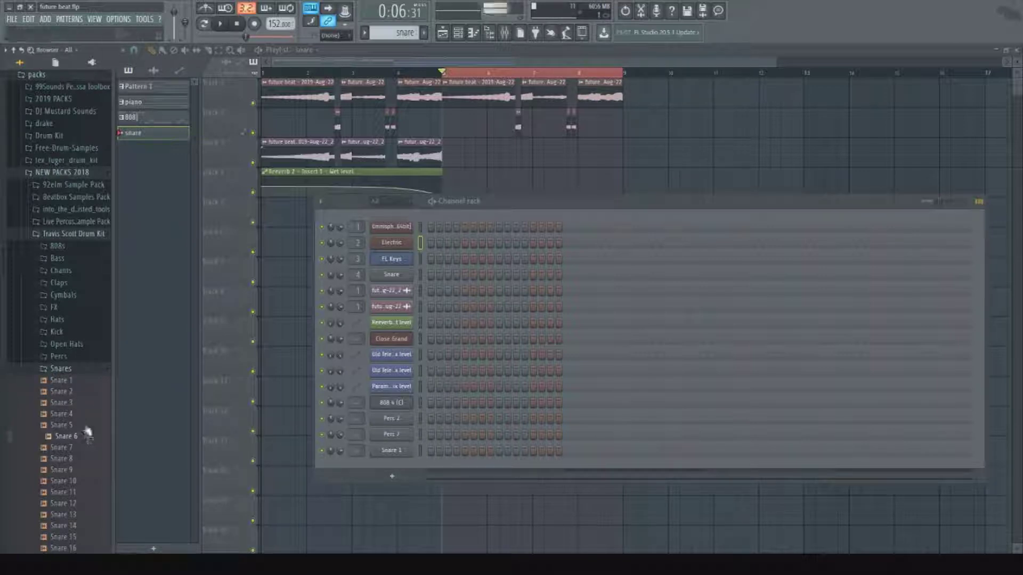
{"action": "scroll", "coordinate": [84, 454], "scroll_direction": "down", "scroll_amount": 7}
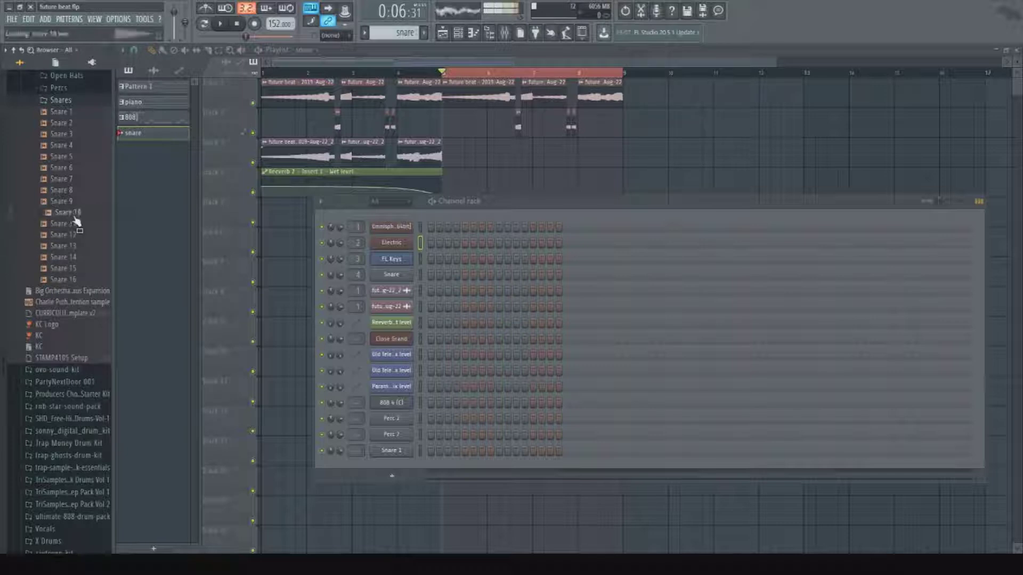
{"action": "left_click_drag", "start_coordinate": [397, 473], "coordinate": [397, 474]}
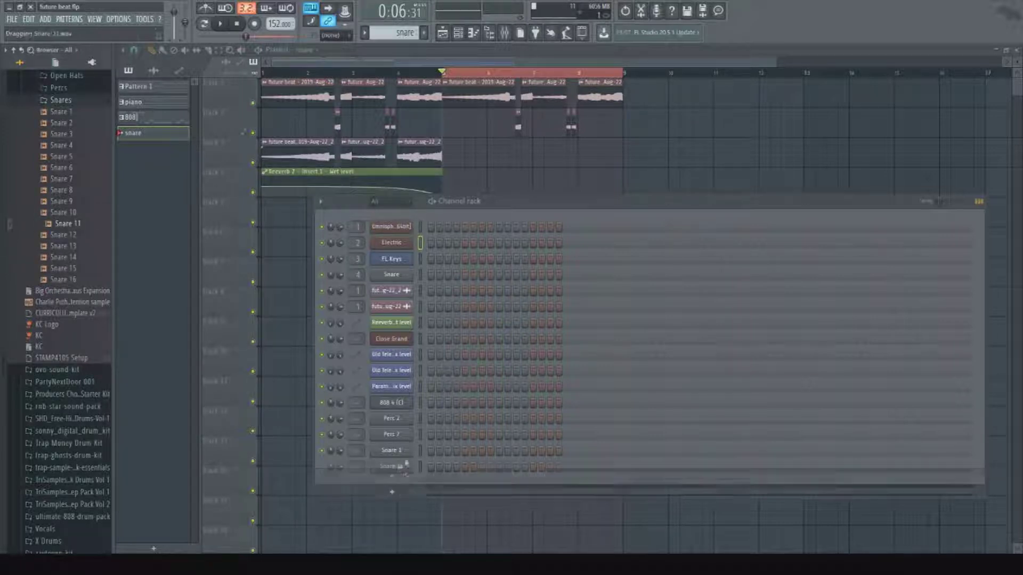
Program Perc 2 hits on steps 9 and 25 of the snare pattern during playback.
{"action": "key", "text": "space"}
{"action": "left_click", "coordinate": [635, 418]}
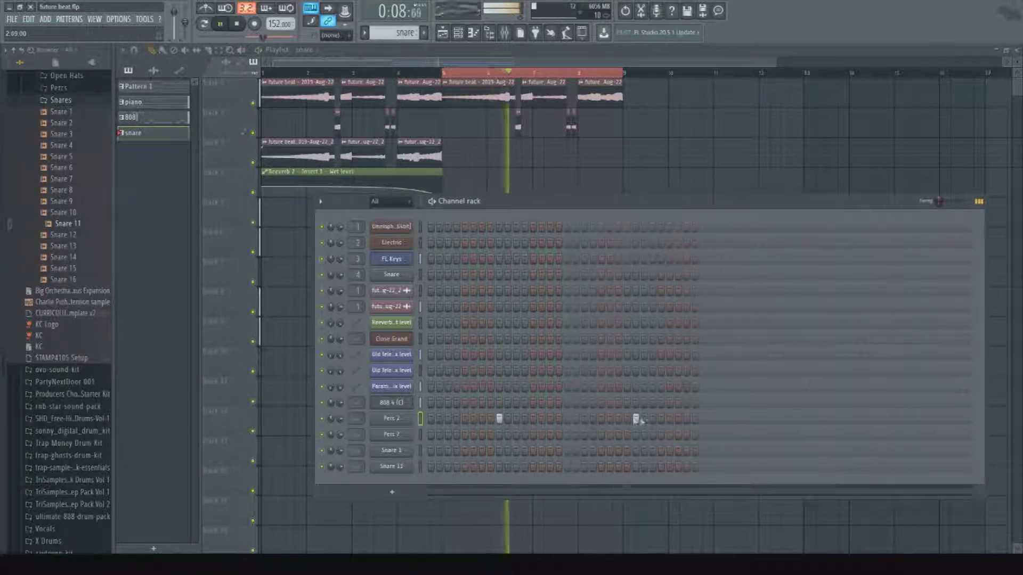
Add Perc 2 hits on steps 41 and 57 and remove the second snare clip from the playlist at bar 7.
{"action": "left_click", "coordinate": [772, 418]}
{"action": "left_click", "coordinate": [908, 419]}
{"action": "left_click", "coordinate": [658, 183]}
{"action": "right_click", "coordinate": [658, 183]}
{"action": "right_click", "coordinate": [648, 349]}
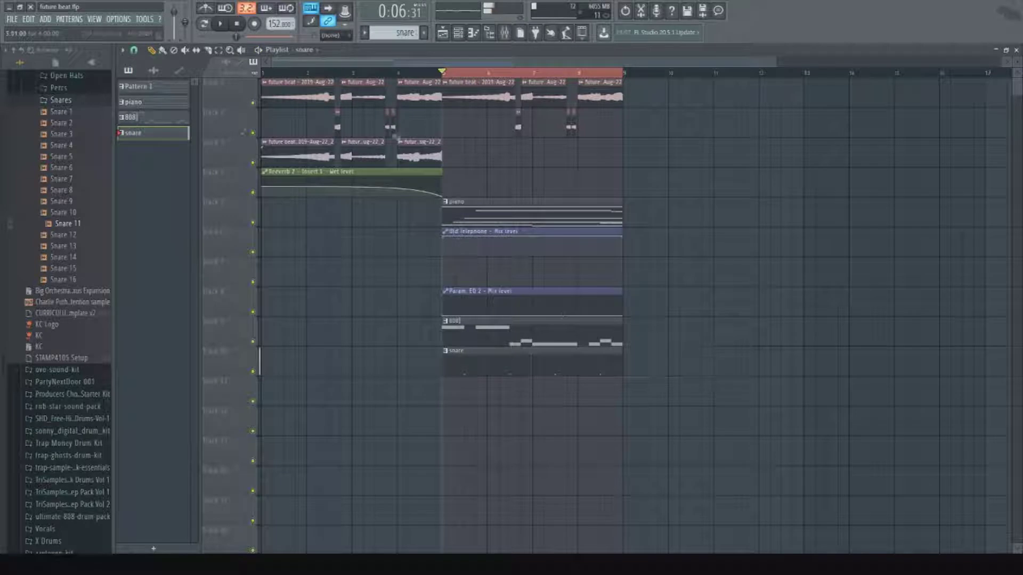
{"action": "key", "text": "F6"}
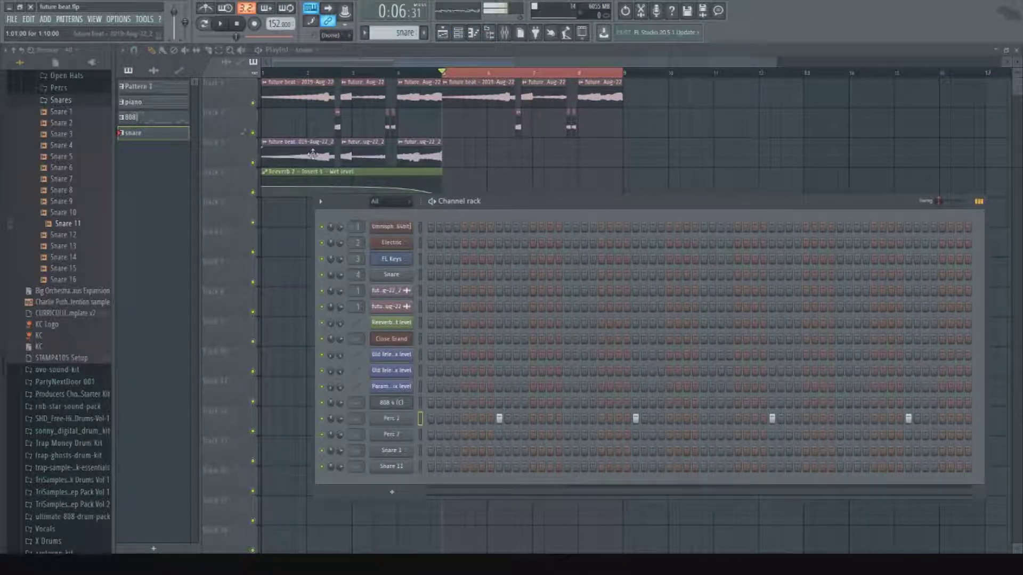
{"action": "key", "text": "space"}
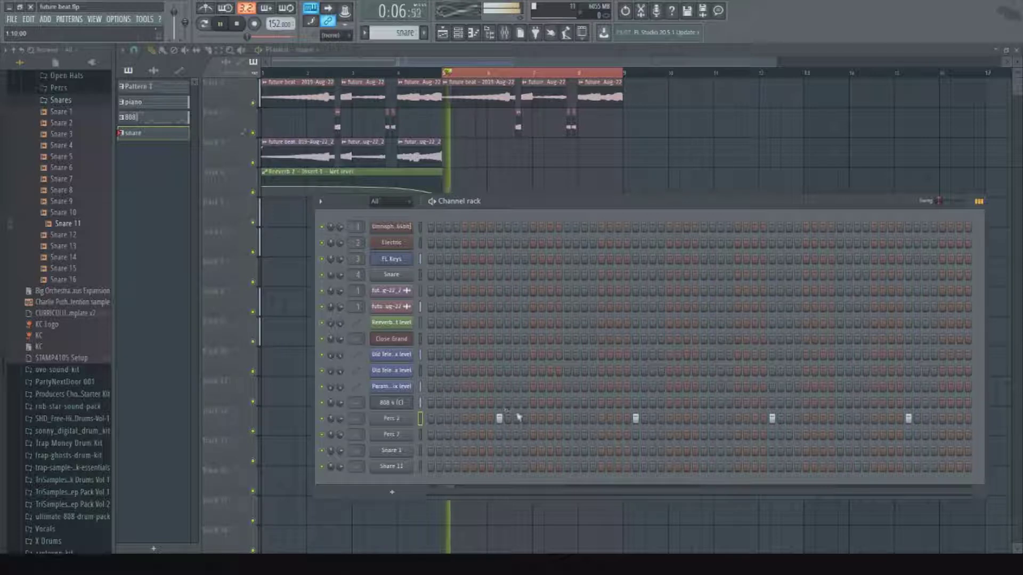
Try extra Perc 2 hits on steps 15 and 19 of the snare pattern during playback.
{"action": "left_click", "coordinate": [550, 418]}
{"action": "left_click", "coordinate": [584, 419]}
{"action": "left_click", "coordinate": [584, 419]}
{"action": "left_click", "coordinate": [551, 418]}
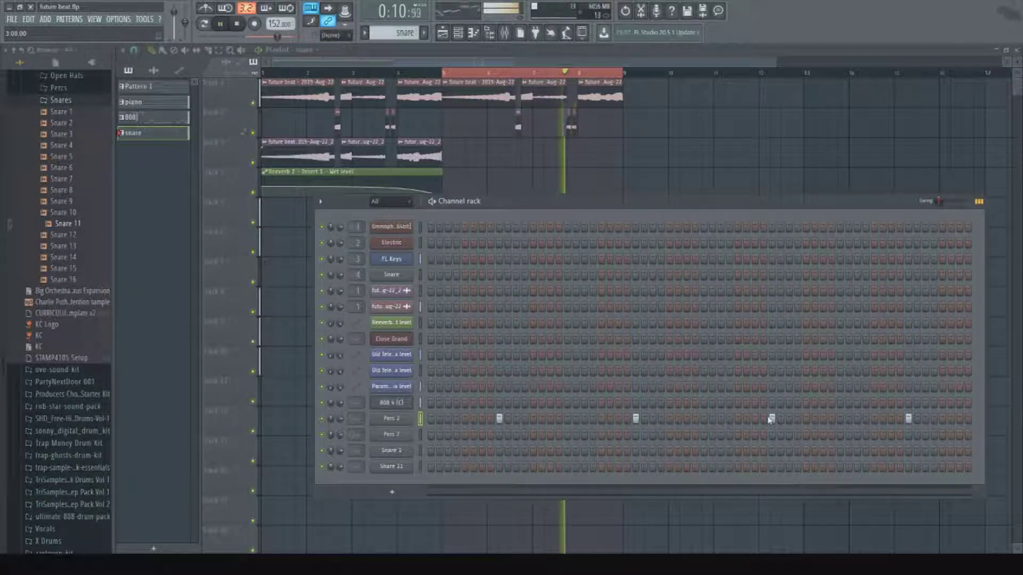
Program Snare 11 hits on steps 9, 25, 41 and 57, plus an extra Perc 2 hit on step 51.
{"action": "left_click", "coordinate": [498, 468]}
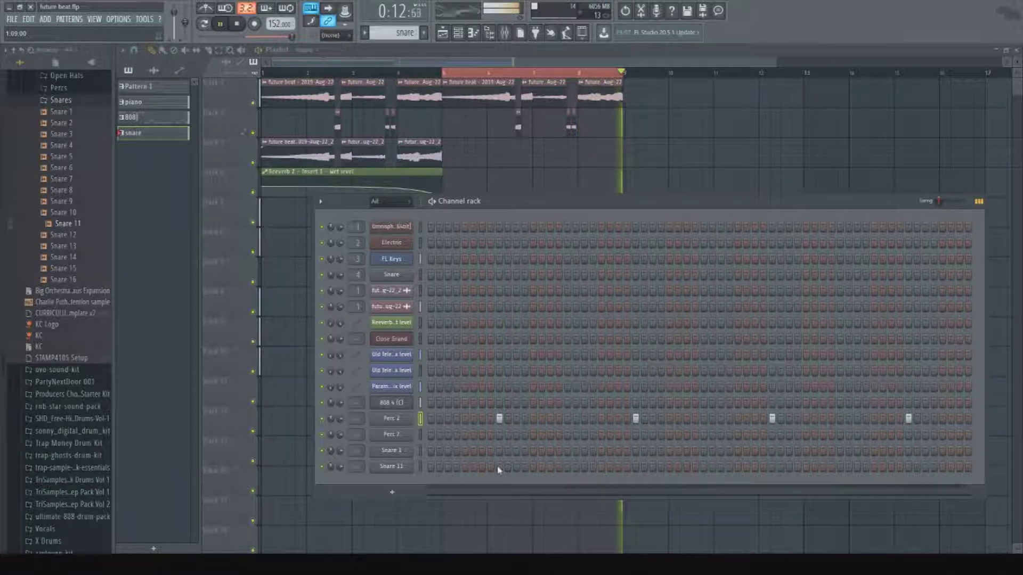
{"action": "left_click", "coordinate": [635, 467]}
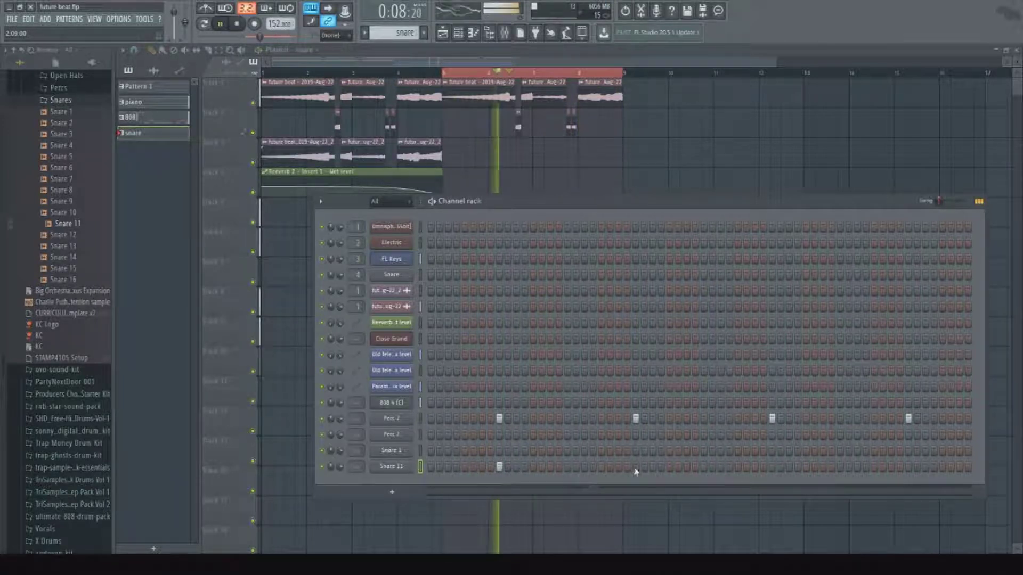
{"action": "left_click", "coordinate": [771, 467]}
{"action": "left_click", "coordinate": [857, 419]}
{"action": "left_click", "coordinate": [908, 468]}
Program Perc 7 hits on steps 9, 15, 41 and 47 of the snare pattern.
{"action": "left_click", "coordinate": [499, 436]}
{"action": "left_click", "coordinate": [550, 436]}
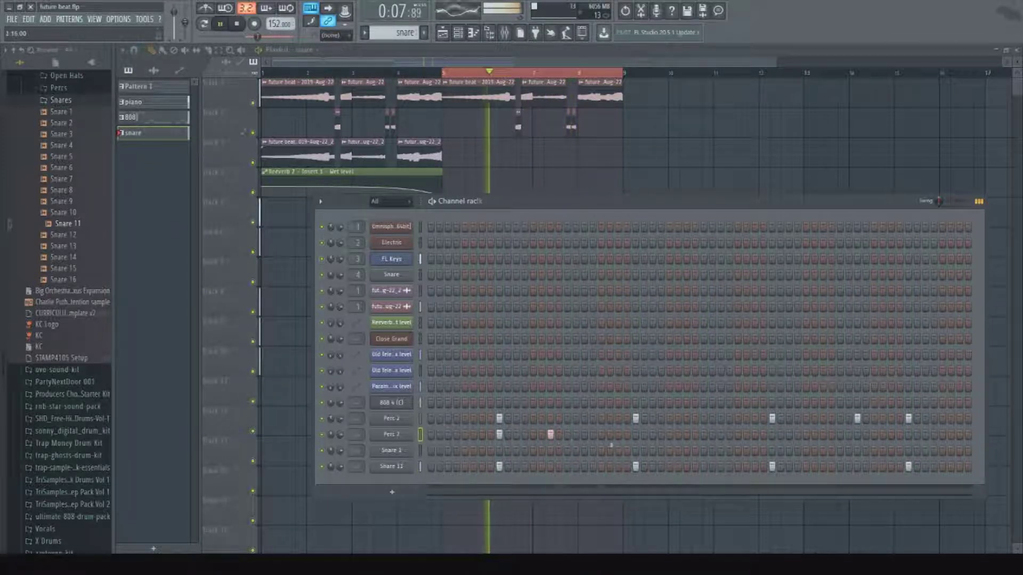
{"action": "left_click", "coordinate": [771, 435]}
{"action": "left_click", "coordinate": [822, 435]}
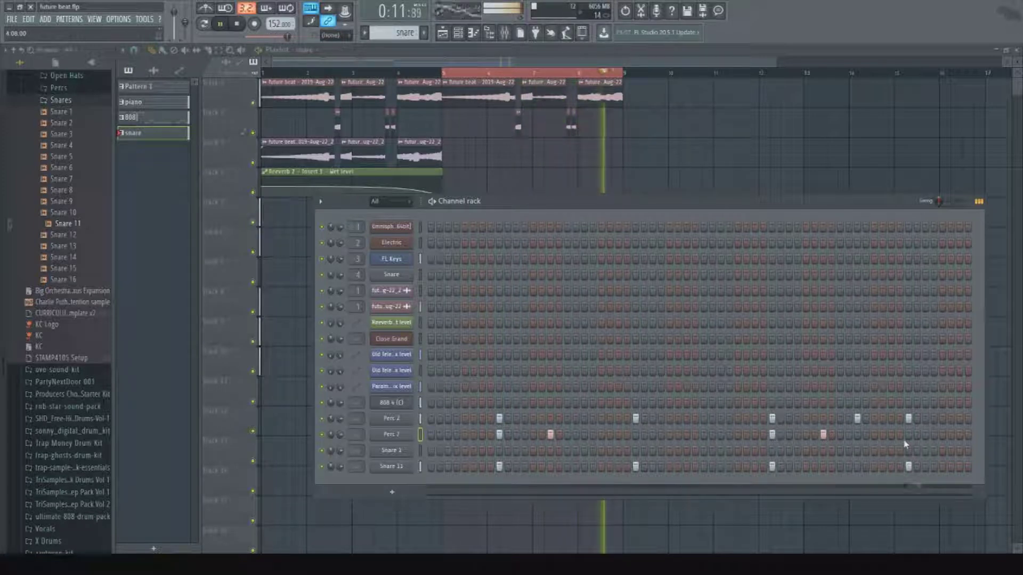
Place a Snare 1 hit on step 7 and remove the Perc 7 hit on step 9.
{"action": "left_click", "coordinate": [490, 450]}
{"action": "right_click", "coordinate": [490, 452]}
{"action": "key", "text": "space"}
{"action": "key", "text": "space"}
{"action": "left_click", "coordinate": [483, 453]}
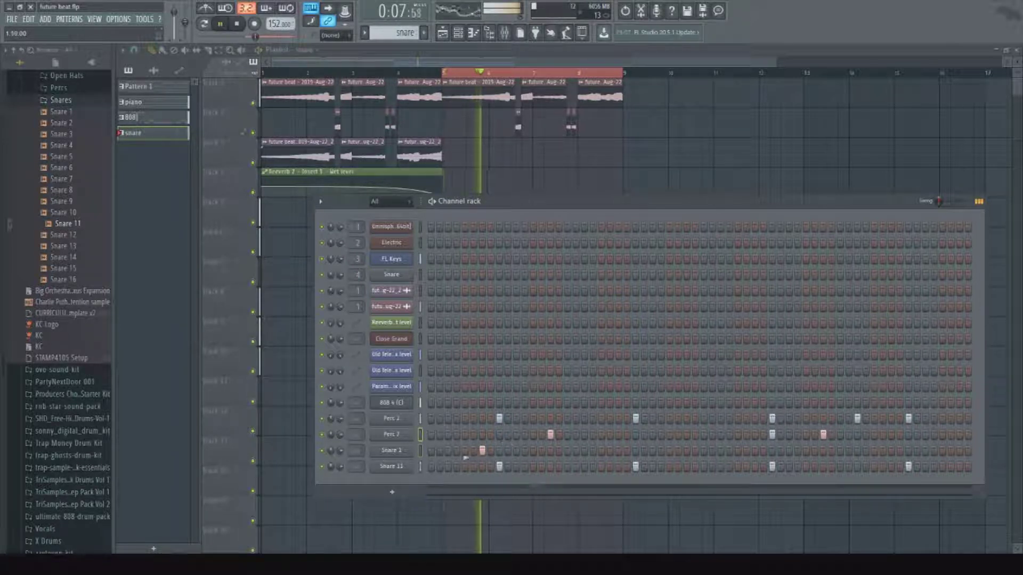
Try an extra Snare 1 hit on step 38 and on step 39.
{"action": "left_click", "coordinate": [746, 451]}
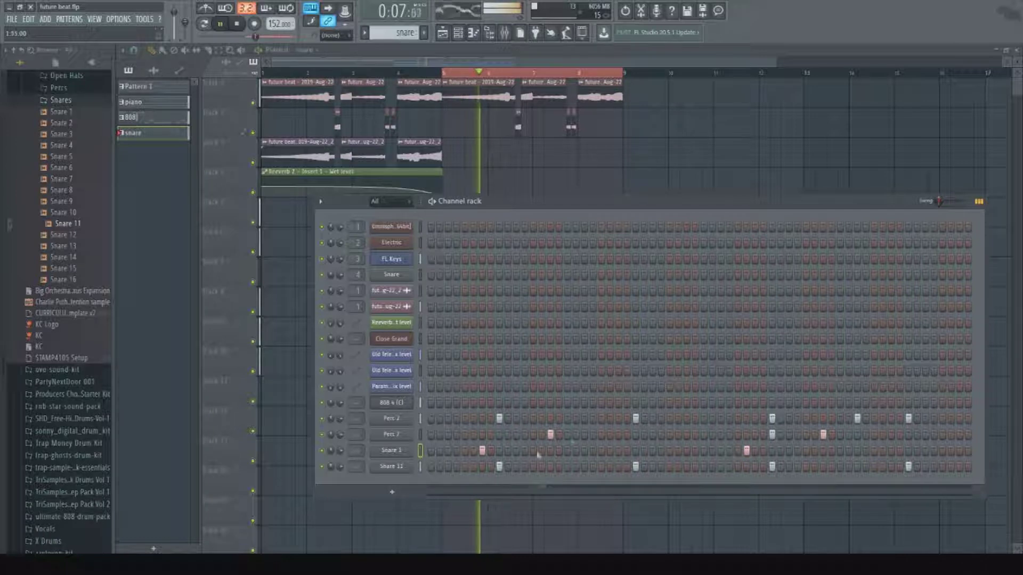
{"action": "right_click", "coordinate": [746, 452]}
{"action": "left_click", "coordinate": [756, 452]}
{"action": "right_click", "coordinate": [755, 451]}
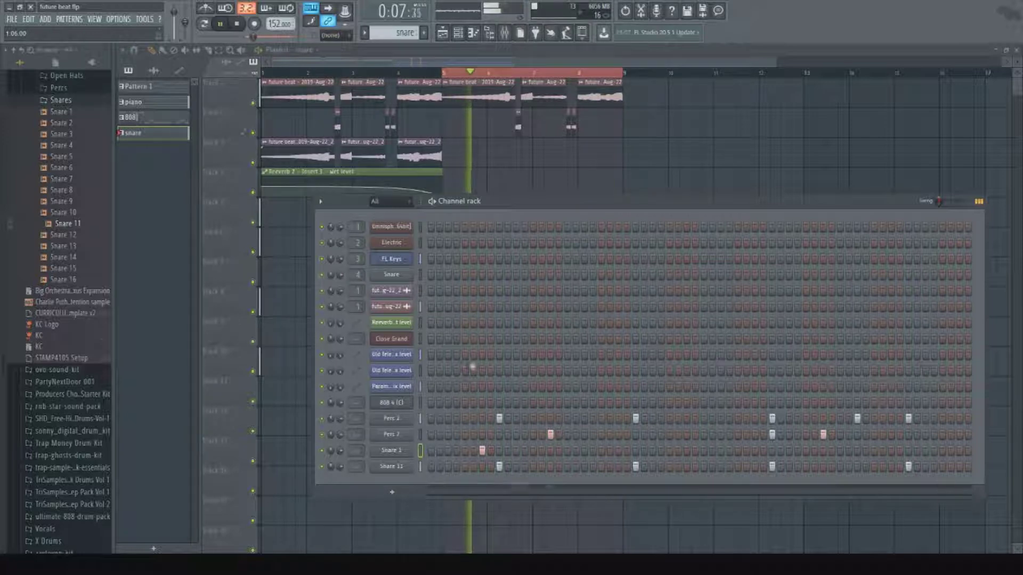
Add Open Hat 4, Open Hat 5 and Open Hat 1 from the Travis Scott Drum Kit to the channel rack.
{"action": "scroll", "coordinate": [104, 337], "scroll_direction": "up", "scroll_amount": 6}
{"action": "key", "text": "space"}
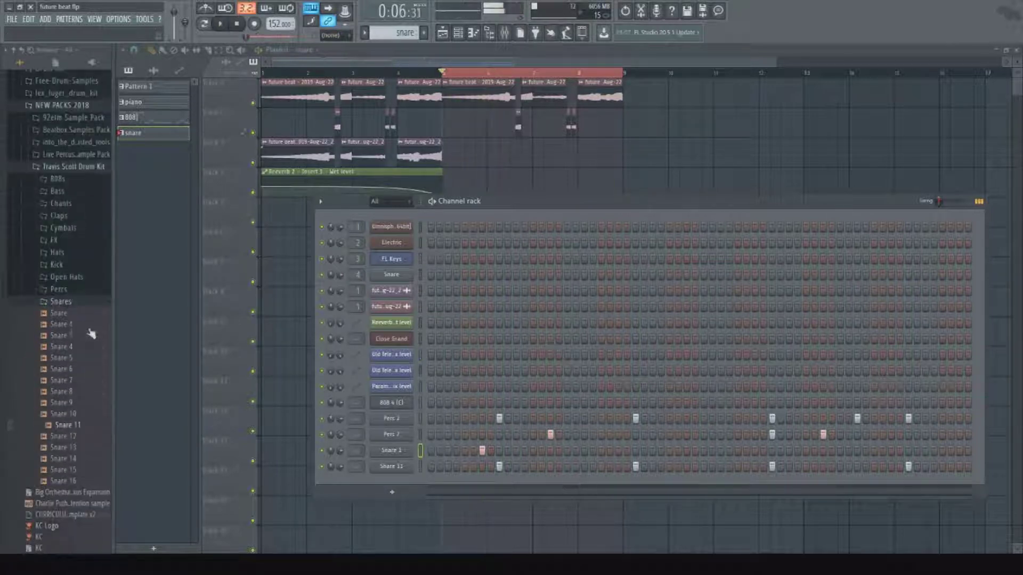
{"action": "left_click", "coordinate": [65, 282]}
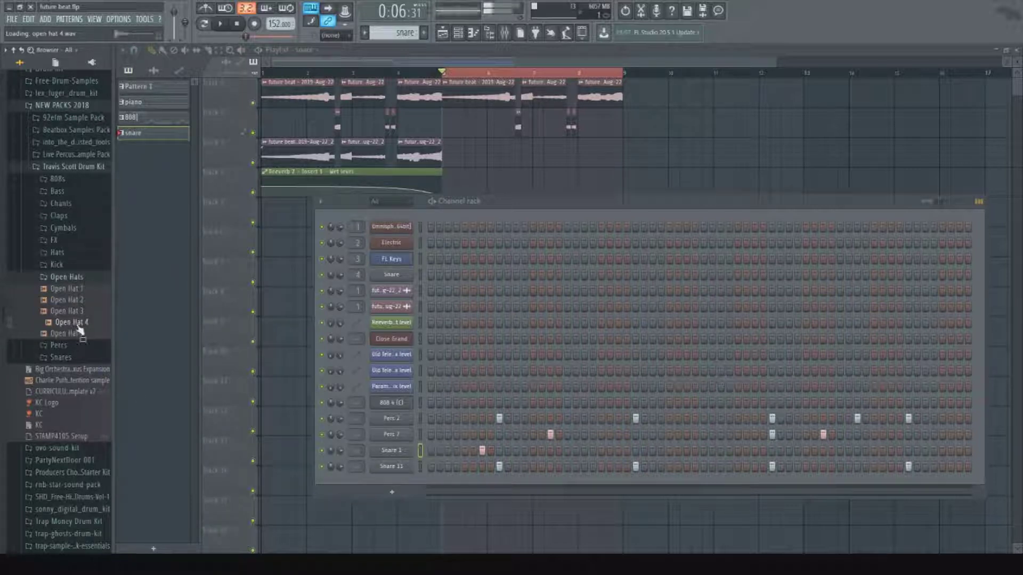
{"action": "left_click_drag", "start_coordinate": [400, 486], "coordinate": [388, 498]}
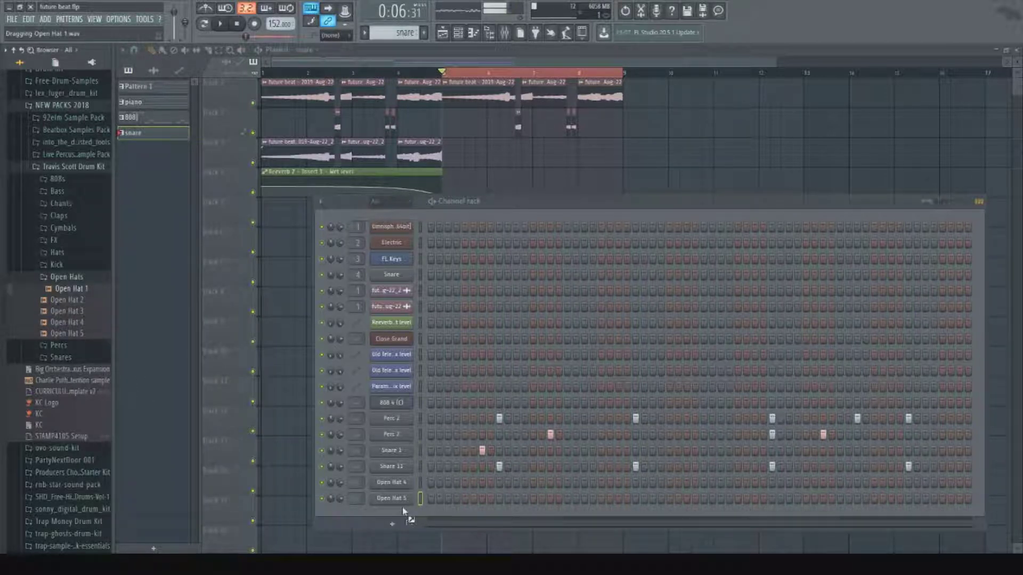
{"action": "left_click_drag", "start_coordinate": [403, 508], "coordinate": [403, 510]}
Audition the Travis Scott Drum Kit's kicks and add Kick 1 to the channel rack.
{"action": "left_click", "coordinate": [56, 265]}
{"action": "left_click_drag", "start_coordinate": [59, 298], "coordinate": [74, 302]}
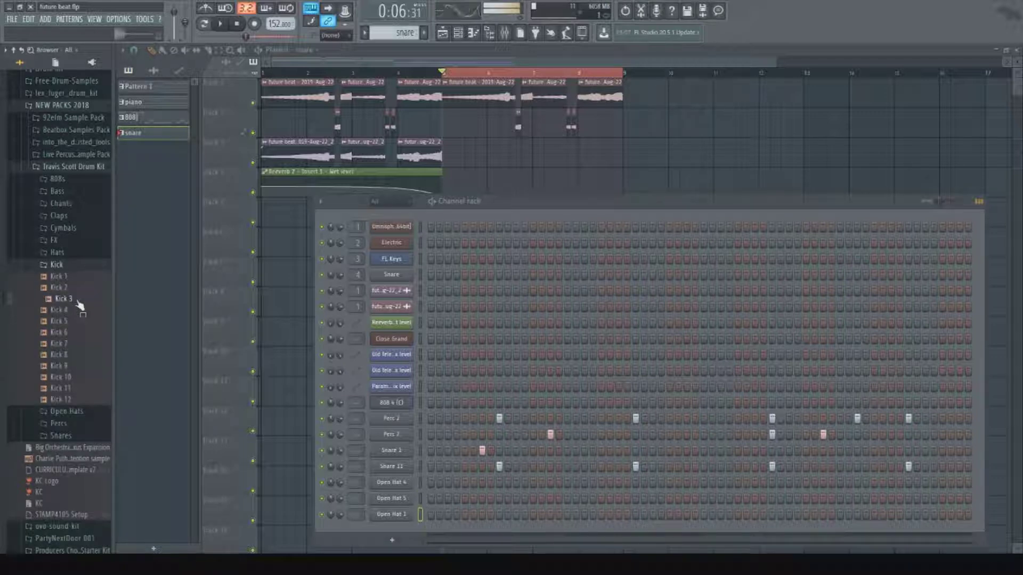
{"action": "left_click_drag", "start_coordinate": [413, 531], "coordinate": [413, 531]}
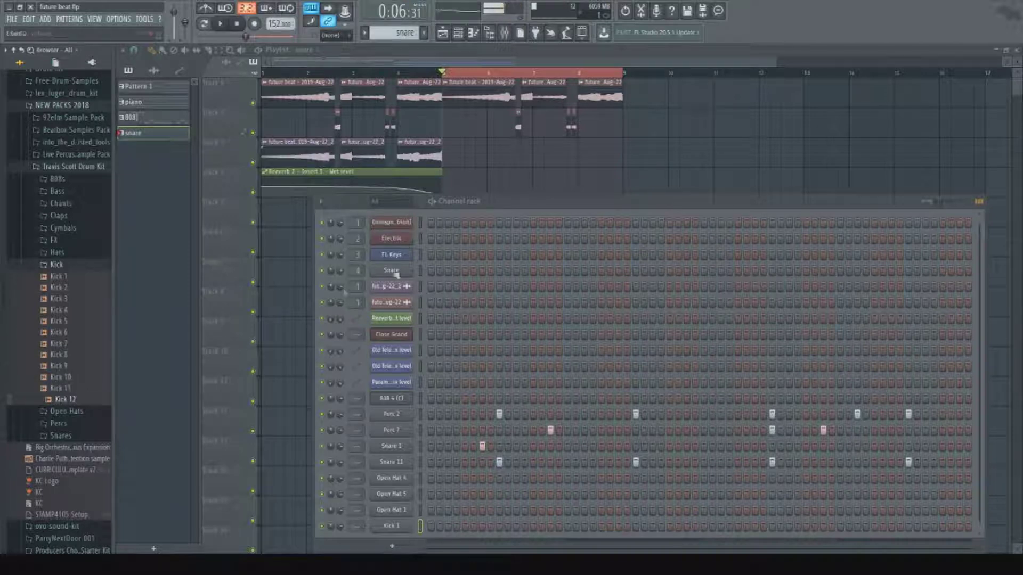
Cut the Snare 1 and Snare 11 hits out of the snare pattern and rename it perc snare.
{"action": "left_click_drag", "start_coordinate": [490, 211], "coordinate": [549, 119]}
{"action": "key", "text": "space"}
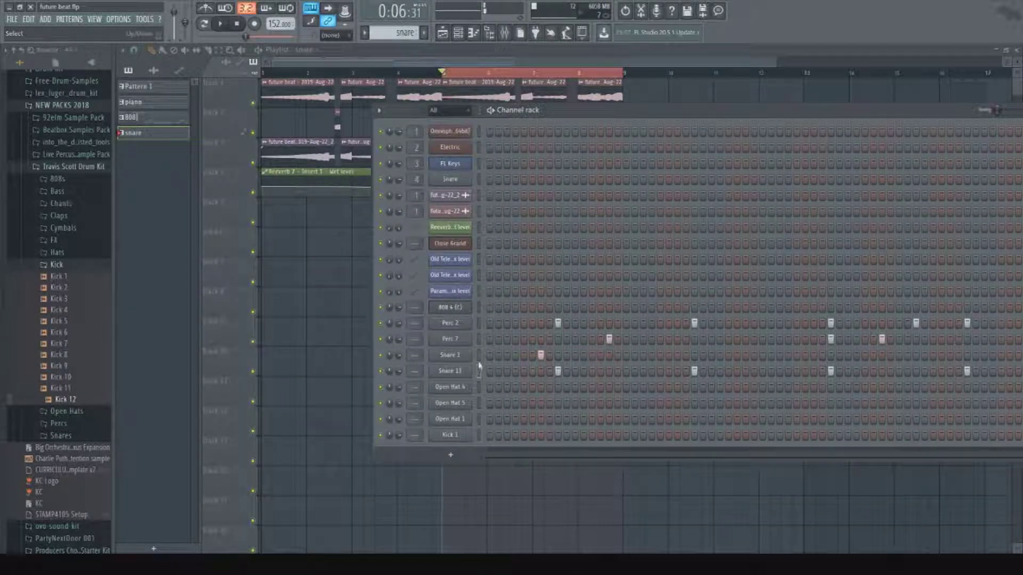
{"action": "key", "text": "space"}
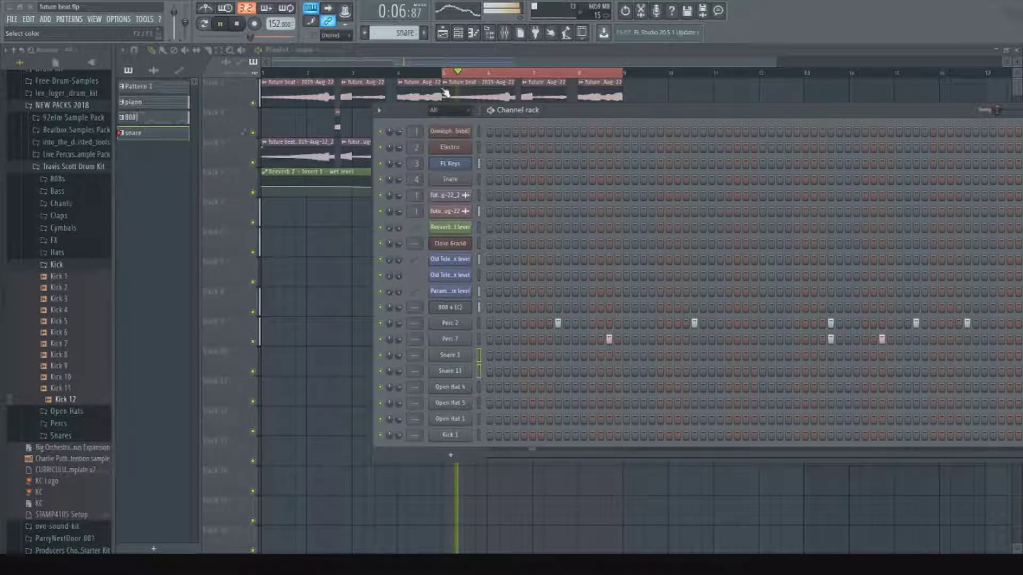
{"action": "type", "text": "perc snare"}
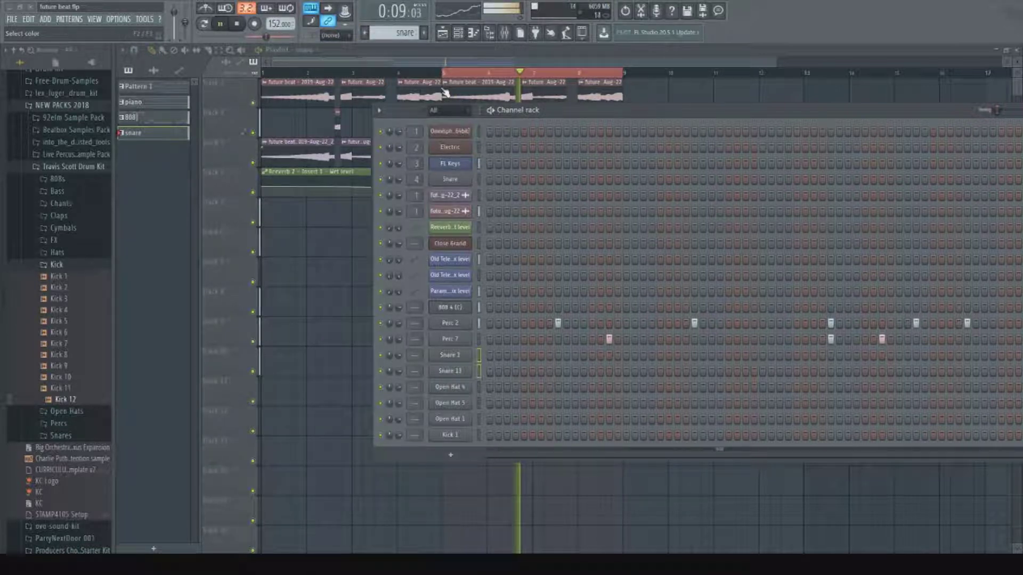
{"action": "key", "text": "Return"}
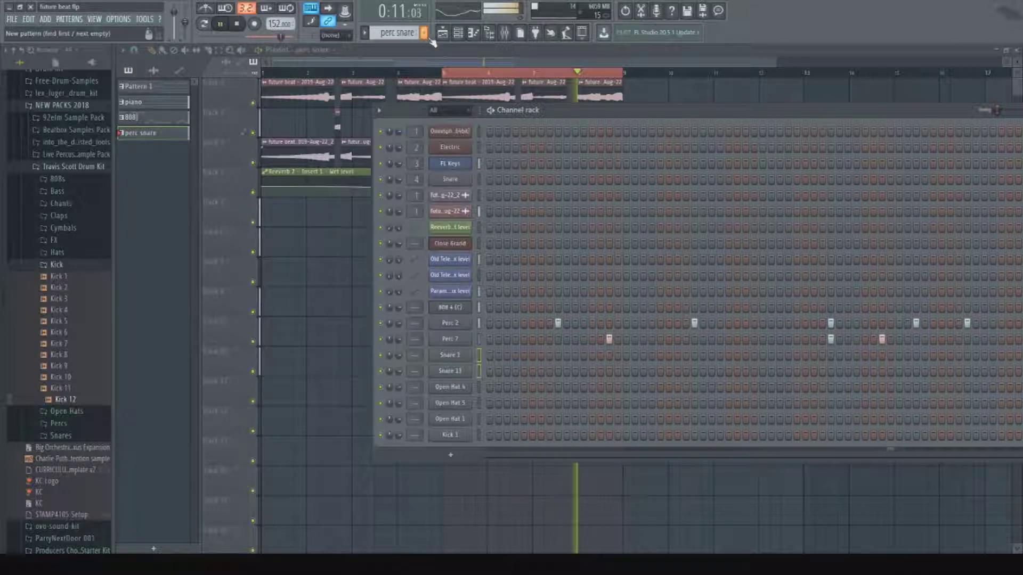
Paste the cut snare hits into a new pattern named lead snare and place its clip below perc snare at bar 5.
{"action": "key", "text": "F4"}
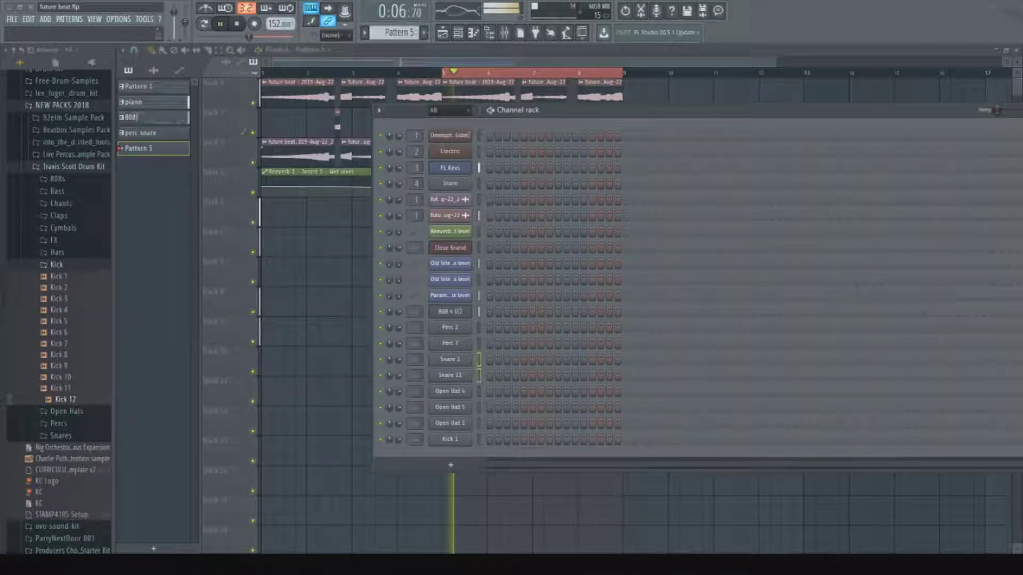
{"action": "type", "text": "lead snare"}
{"action": "key", "text": "Return"}
{"action": "key", "text": "ctrl+v"}
{"action": "key", "text": "F6"}
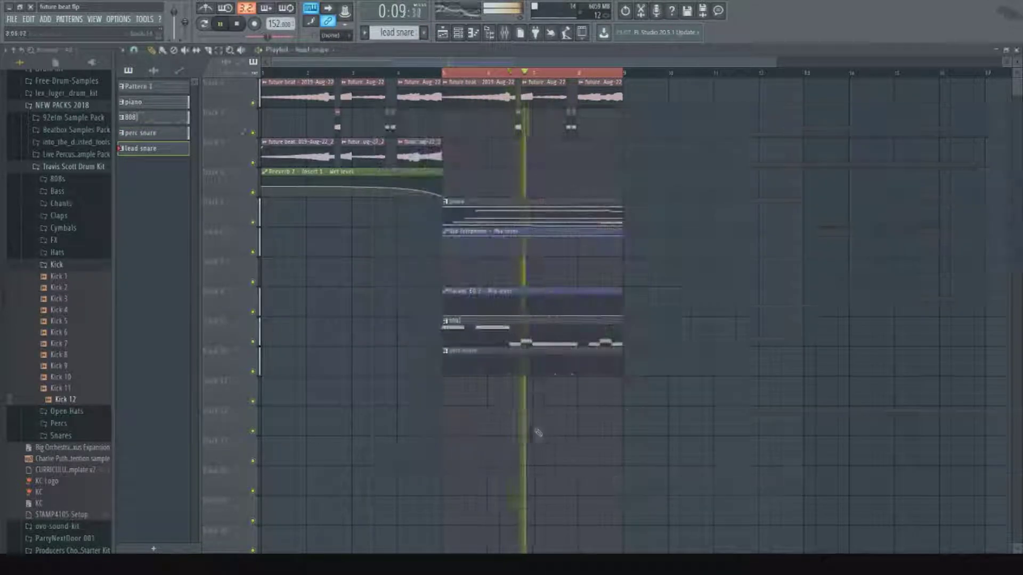
{"action": "left_click", "coordinate": [445, 391]}
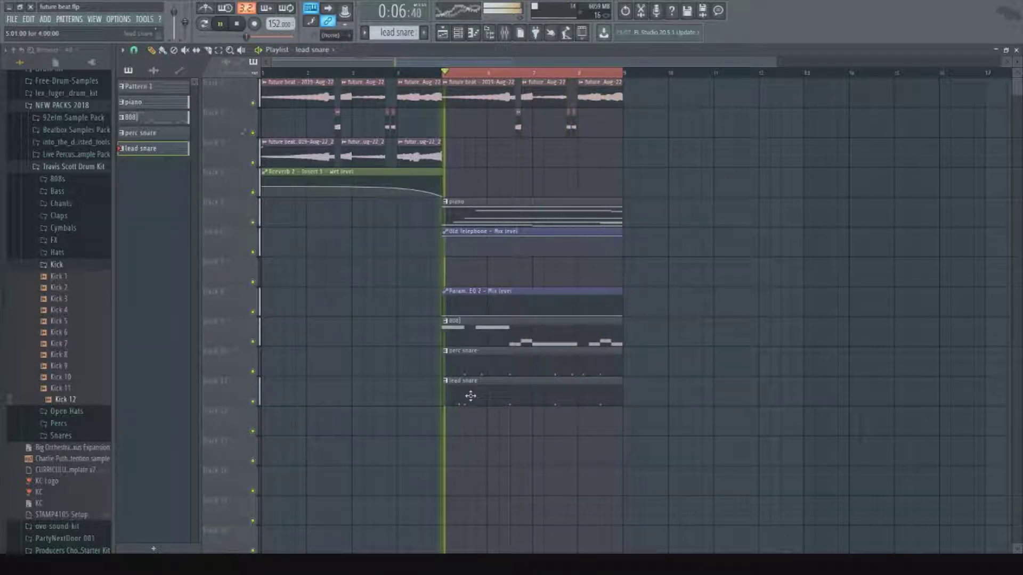
Try extra Snare 11 hits on steps 59 and 64 of the lead snare pattern.
{"action": "key", "text": "F6"}
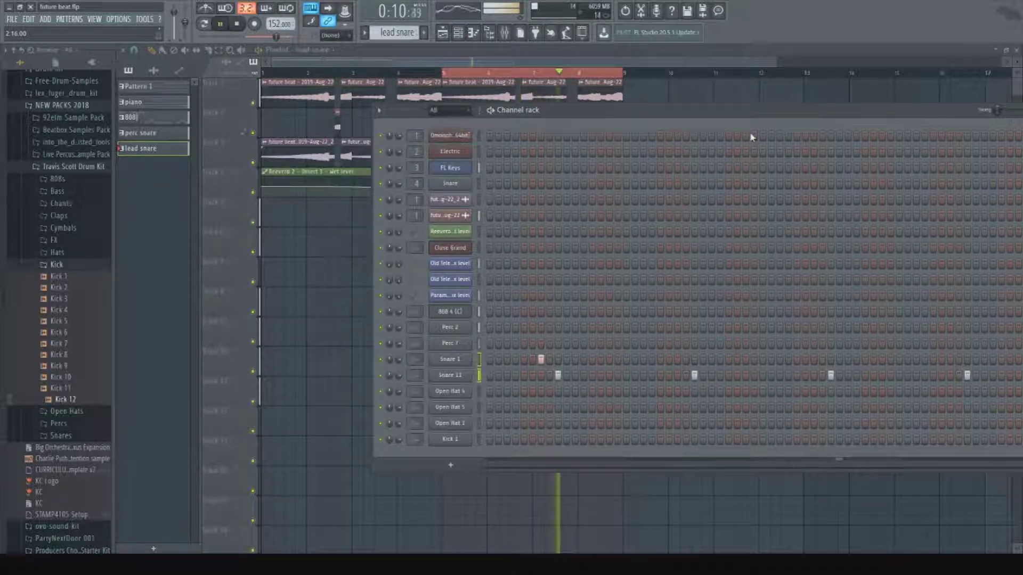
{"action": "left_click_drag", "start_coordinate": [752, 125], "coordinate": [595, 131]}
{"action": "left_click", "coordinate": [826, 383]}
{"action": "left_click", "coordinate": [870, 384]}
{"action": "right_click", "coordinate": [871, 384]}
{"action": "right_click", "coordinate": [827, 383]}
Mute the piano clip and duplicate the three audio clips on the third playlist track so the copies start at bar 5.
{"action": "key", "text": "F6"}
{"action": "key", "text": "space"}
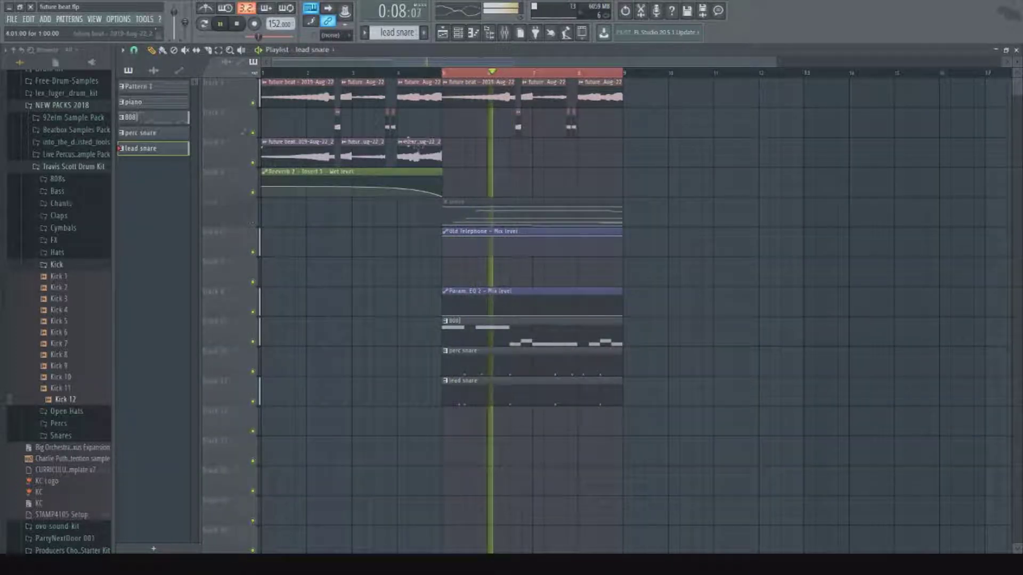
{"action": "left_click_drag", "start_coordinate": [477, 168], "coordinate": [271, 139]}
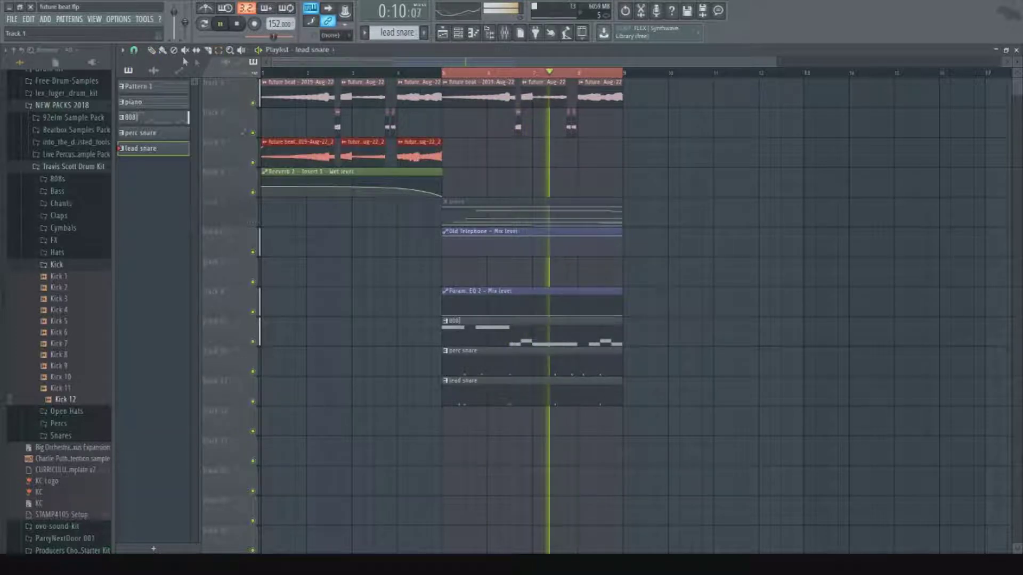
{"action": "key", "text": "ctrl+b"}
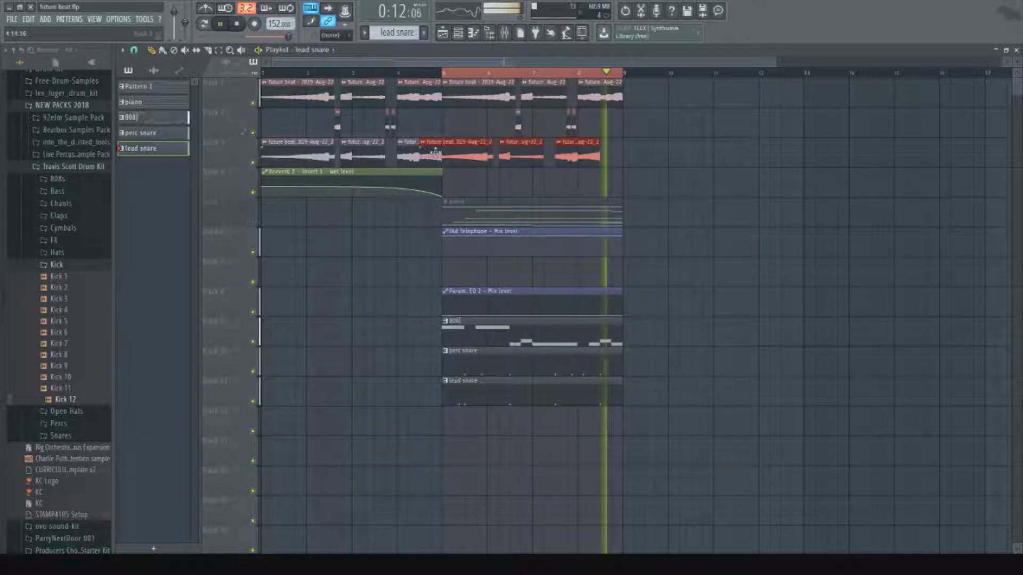
{"action": "left_click_drag", "start_coordinate": [541, 194], "coordinate": [696, 194]}
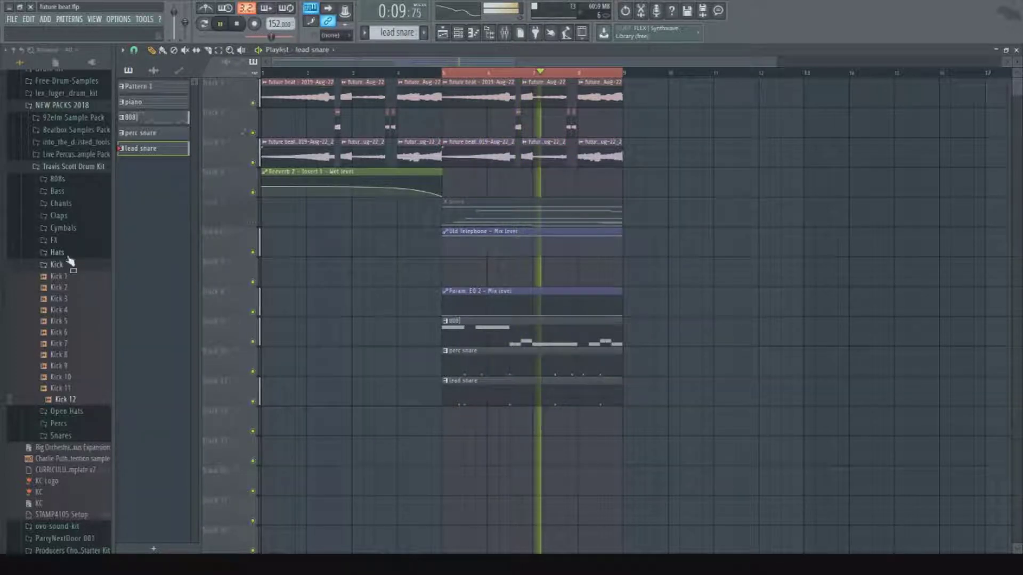
Create a new pattern named kick and place its clip below the lead snare clip at bar 5.
{"action": "left_click", "coordinate": [68, 254]}
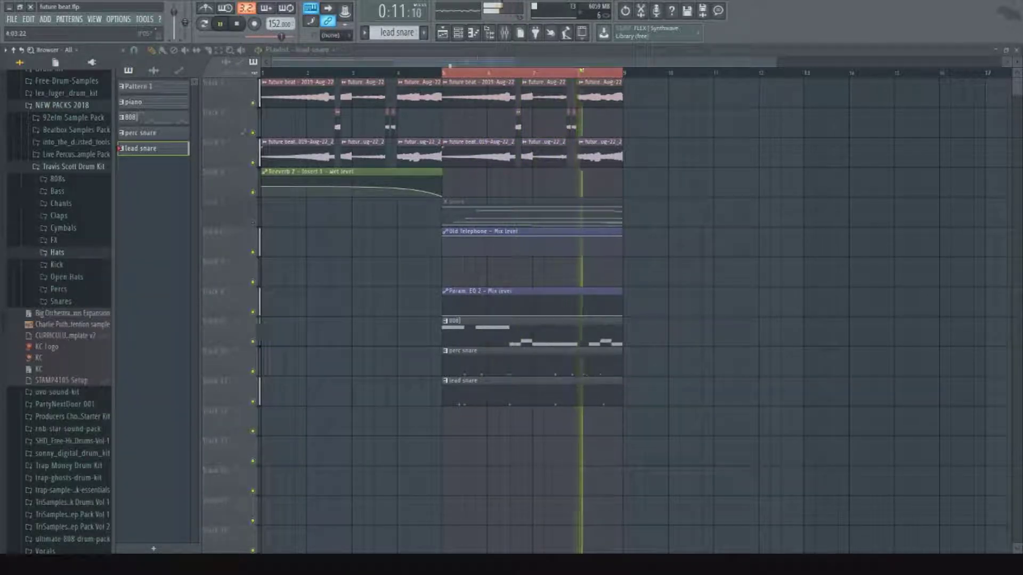
{"action": "left_click", "coordinate": [424, 34]}
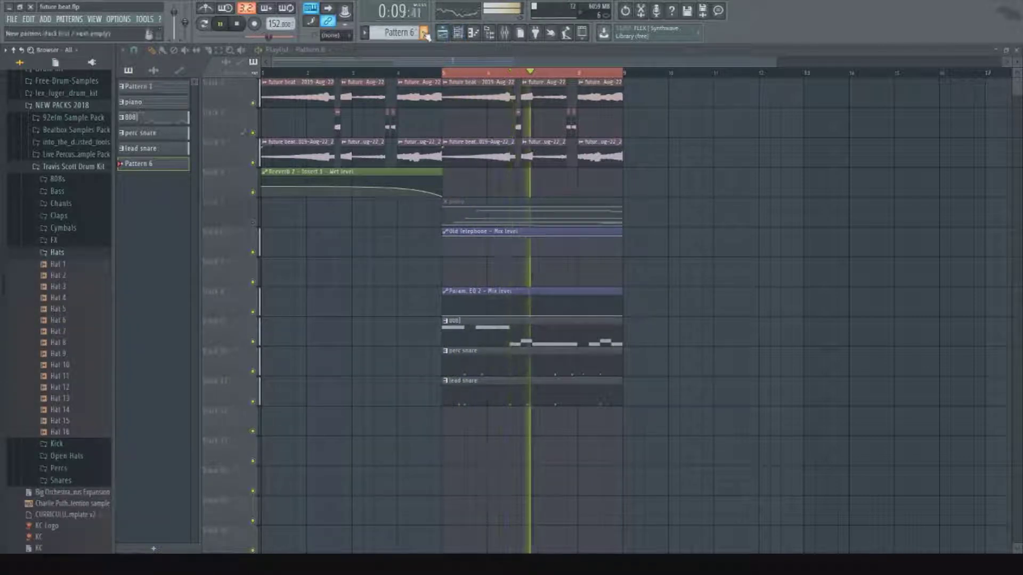
{"action": "type", "text": "kick"}
{"action": "key", "text": "Return"}
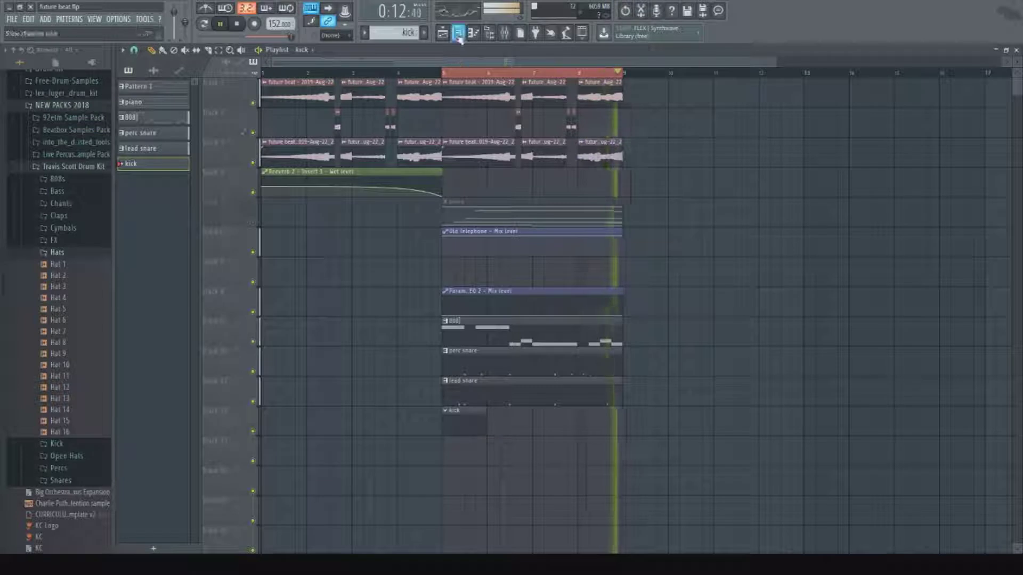
Program Kick 1 hits on steps 1 and 7 of the kick pattern.
{"action": "key", "text": "space"}
{"action": "key", "text": "F6"}
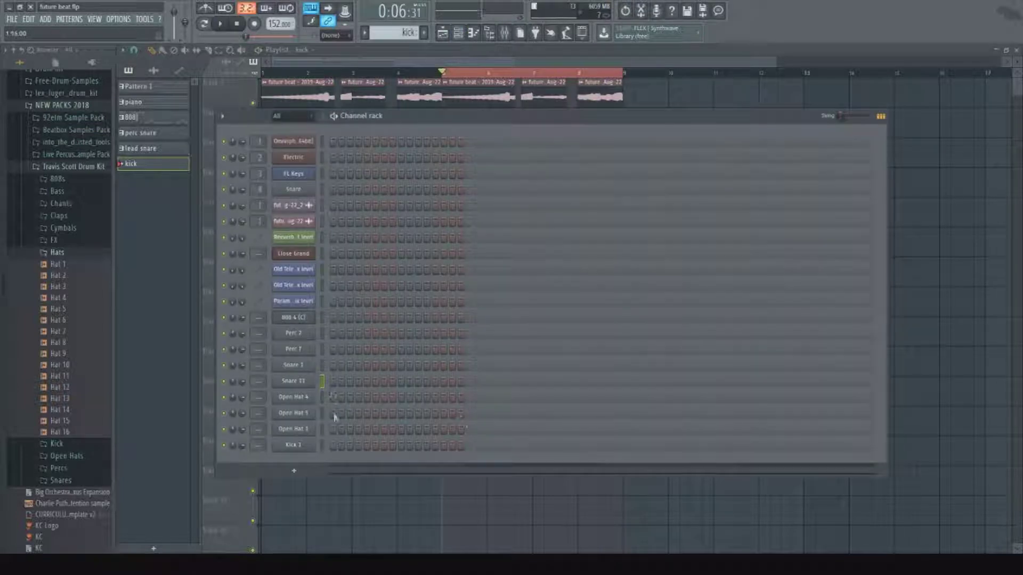
{"action": "left_click", "coordinate": [384, 446]}
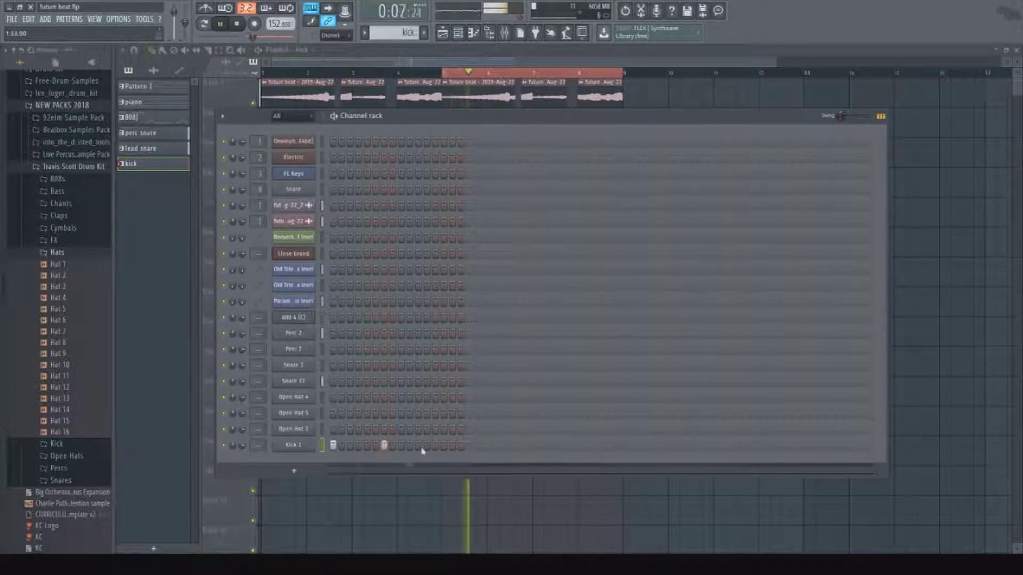
Reposition the Channel rack over the playlist and replace the Kick 1 hit on step 7 with one on step 13.
{"action": "left_click_drag", "start_coordinate": [466, 121], "coordinate": [694, 138]}
{"action": "left_click", "coordinate": [253, 342]}
{"action": "key", "text": "space"}
{"action": "key", "text": "F6"}
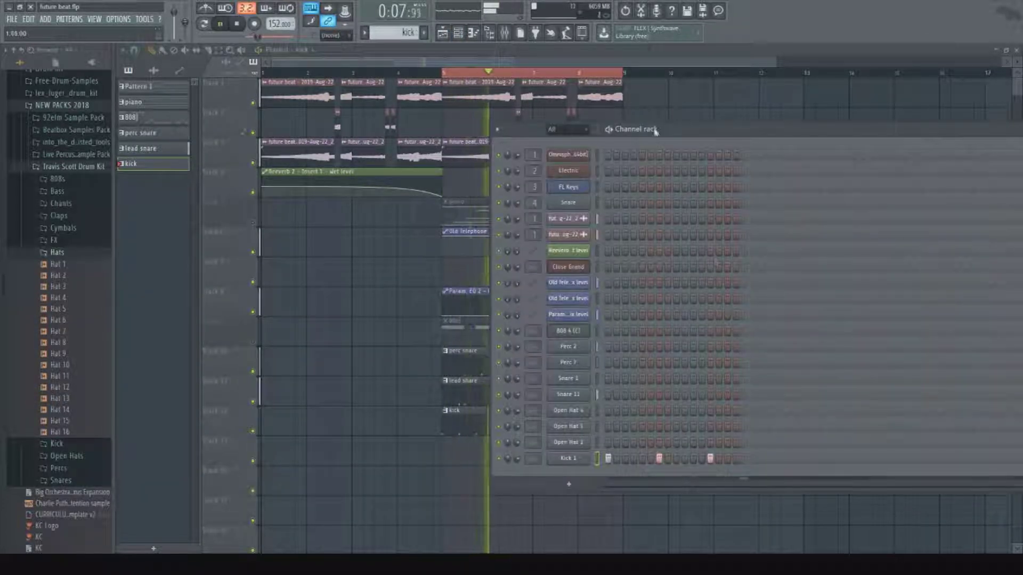
{"action": "left_click_drag", "start_coordinate": [655, 129], "coordinate": [415, 124]}
{"action": "key", "text": "space"}
{"action": "key", "text": "space"}
{"action": "right_click", "coordinate": [420, 454]}
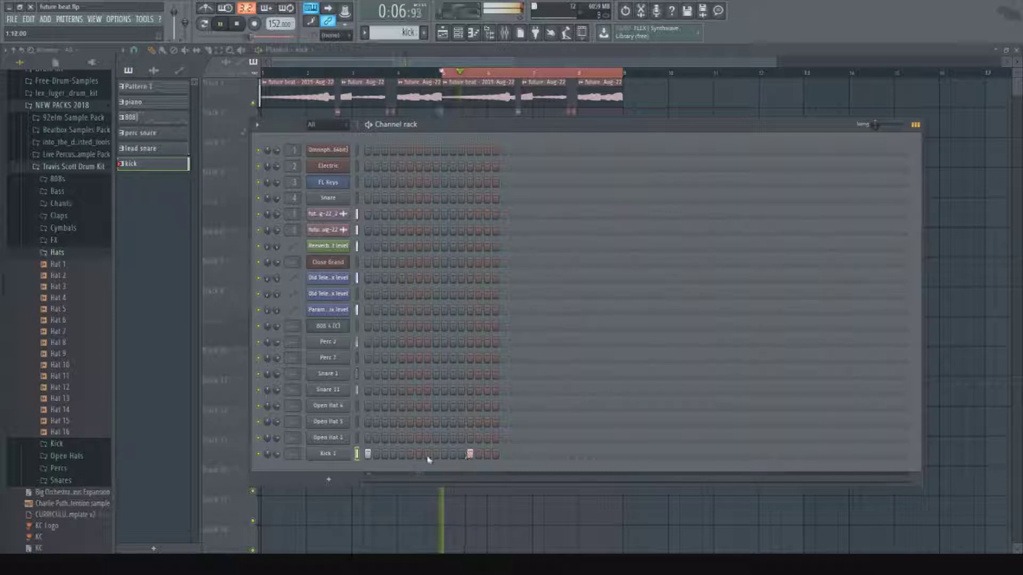
Add Kick 1 hits on steps 21, 27, 28, 29 and 37 of the kick pattern.
{"action": "left_click", "coordinate": [538, 454]}
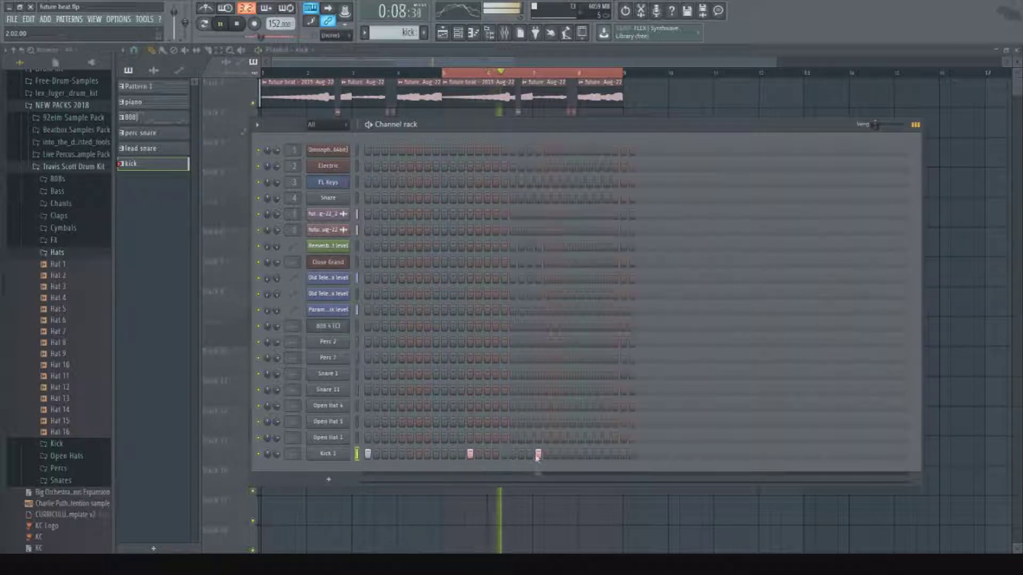
{"action": "left_click", "coordinate": [581, 454]}
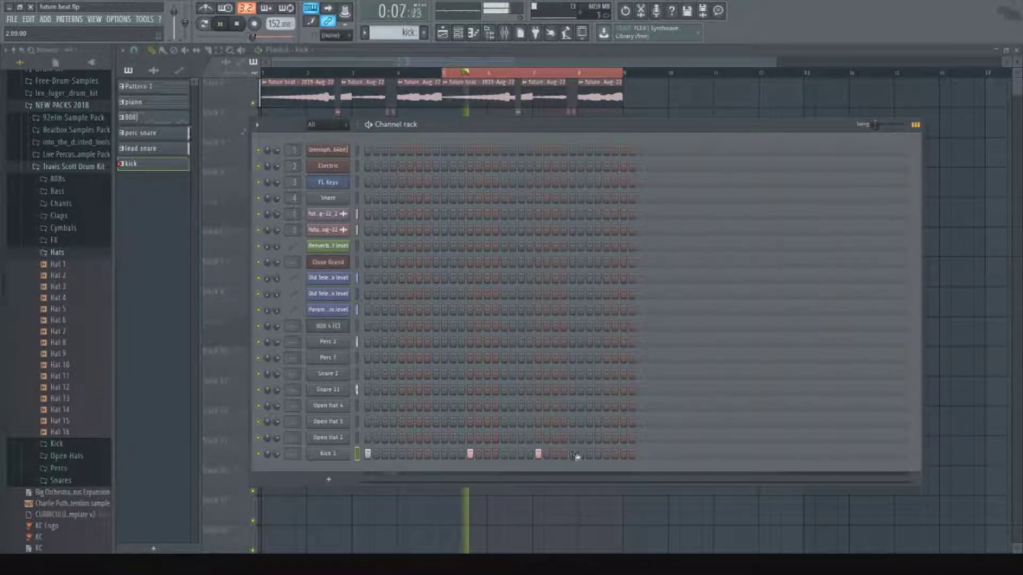
{"action": "left_click_drag", "start_coordinate": [590, 454], "coordinate": [615, 454]}
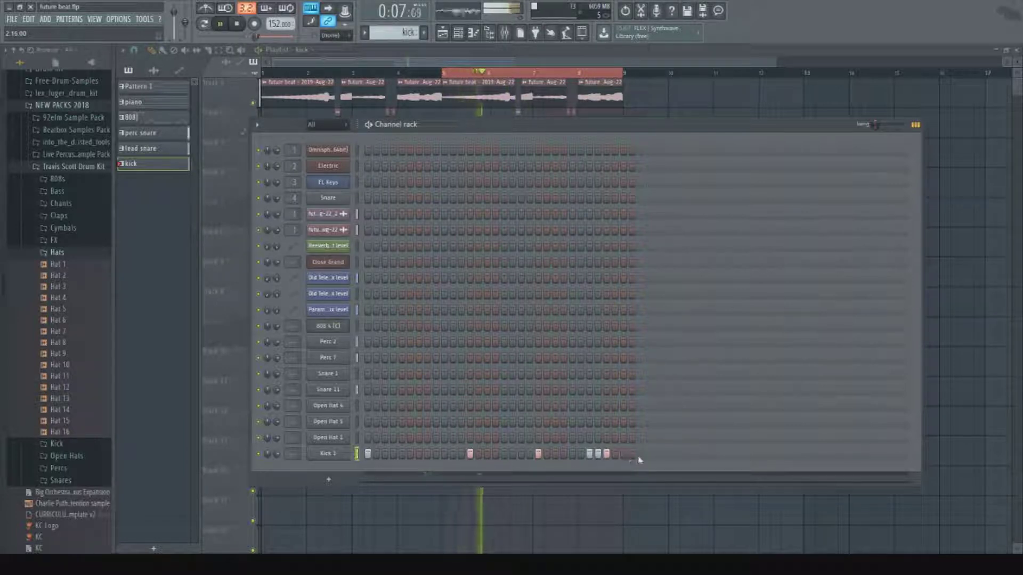
{"action": "left_click", "coordinate": [673, 454]}
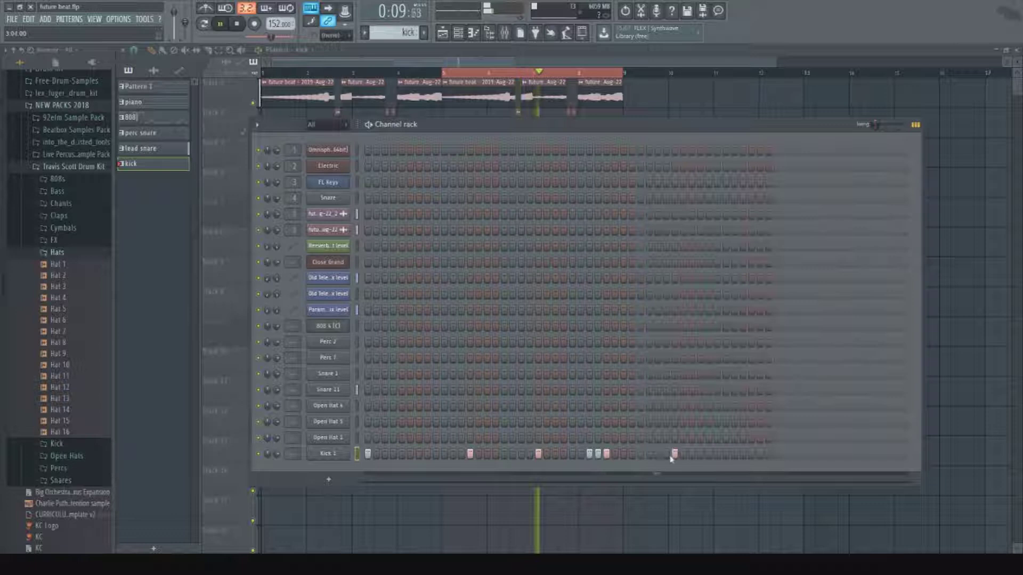
Try Kick 1 hits on steps 51 and 49 of the kick pattern.
{"action": "left_click", "coordinate": [794, 454]}
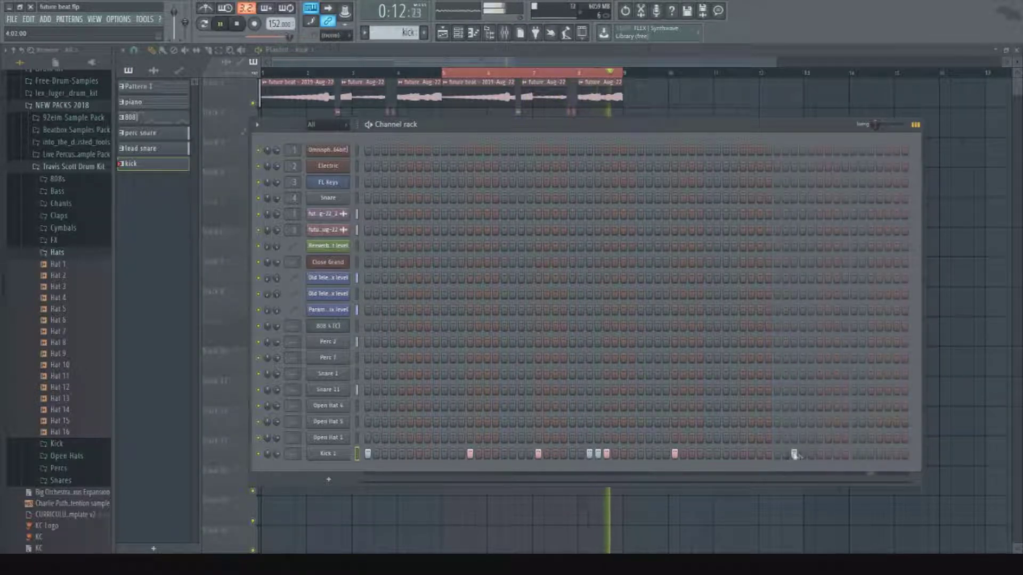
{"action": "right_click", "coordinate": [844, 455]}
{"action": "right_click", "coordinate": [794, 455]}
{"action": "left_click", "coordinate": [776, 456]}
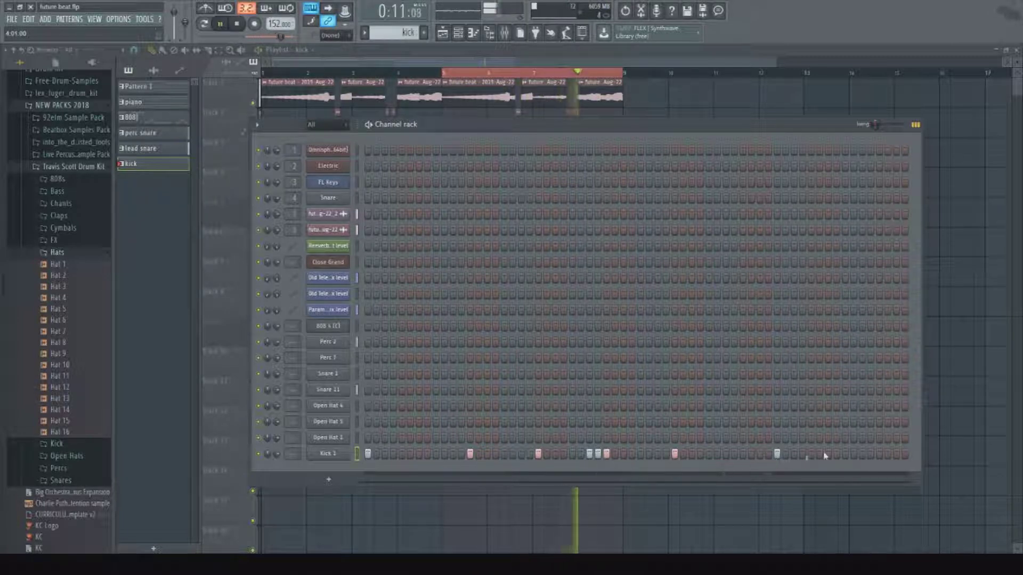
{"action": "right_click", "coordinate": [776, 455]}
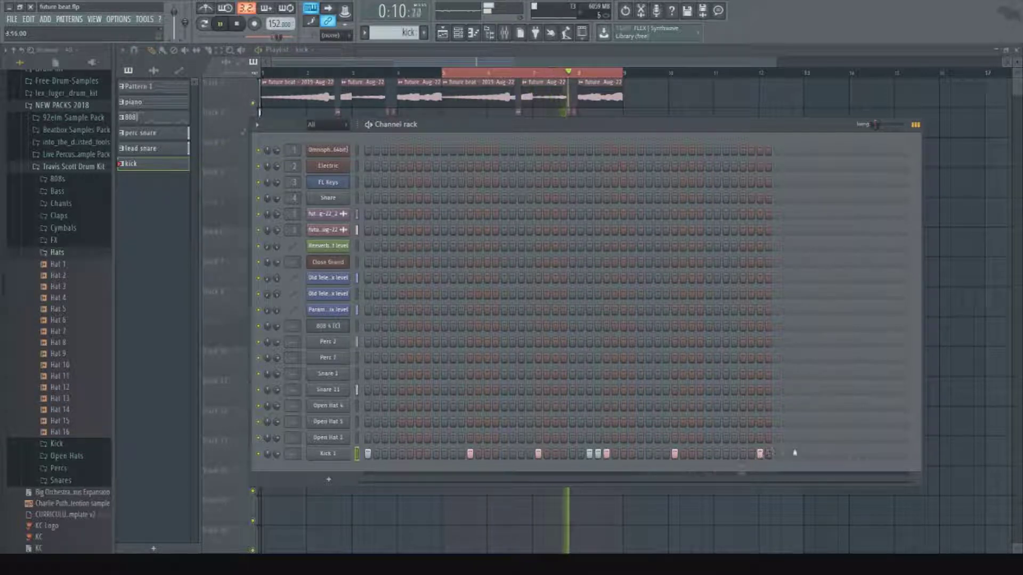
Complete the Kick 1 sequence with hits on steps 47, 53 and 63.
{"action": "left_click", "coordinate": [811, 454]}
{"action": "left_click", "coordinate": [896, 454]}
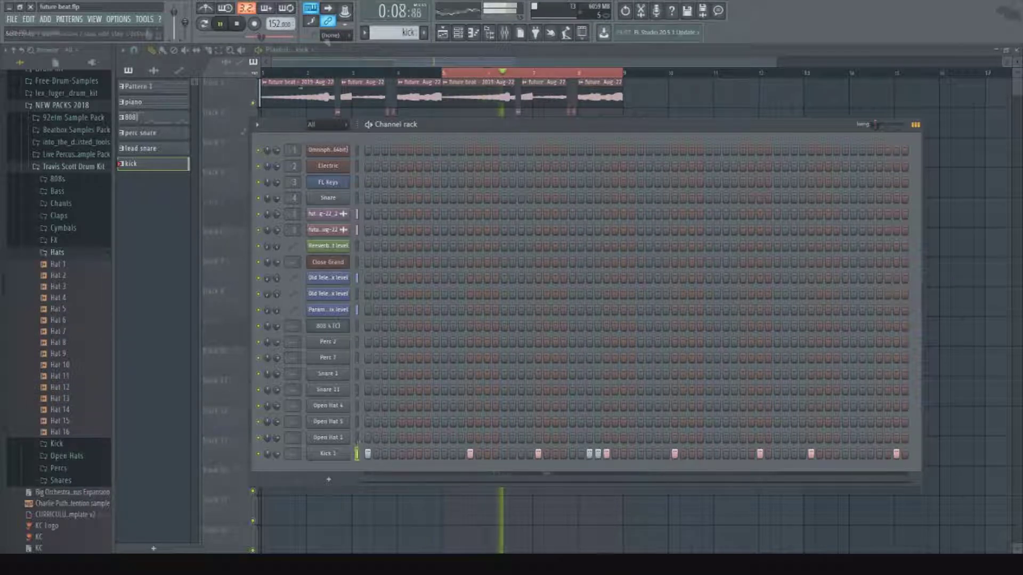
Create a new pattern named hihats and place it at bars 5 and 7 on the playlist track below the kick.
{"action": "left_click", "coordinate": [423, 32]}
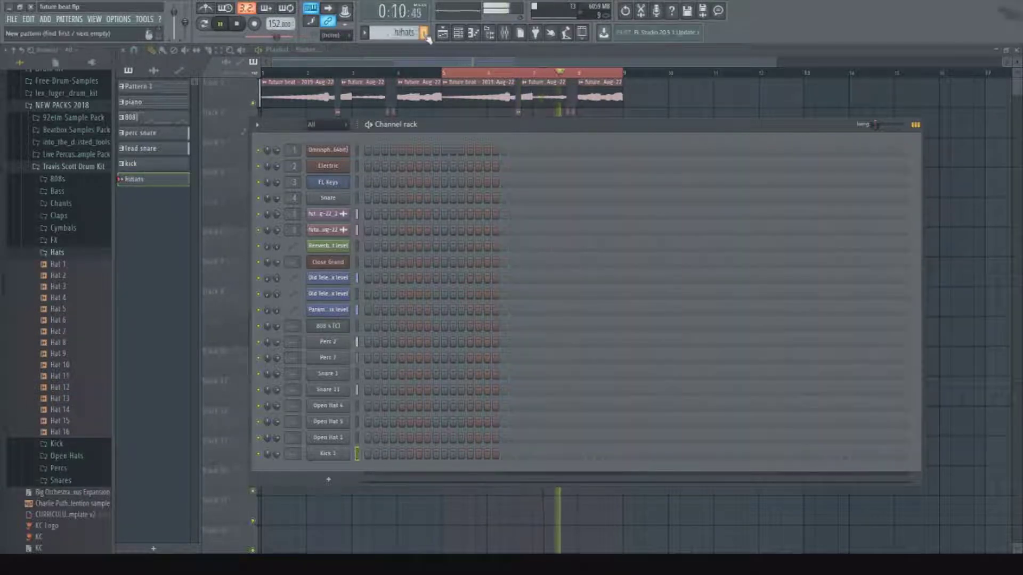
{"action": "left_click", "coordinate": [481, 506]}
{"action": "right_click", "coordinate": [481, 506]}
{"action": "left_click", "coordinate": [449, 460]}
{"action": "left_click", "coordinate": [528, 456]}
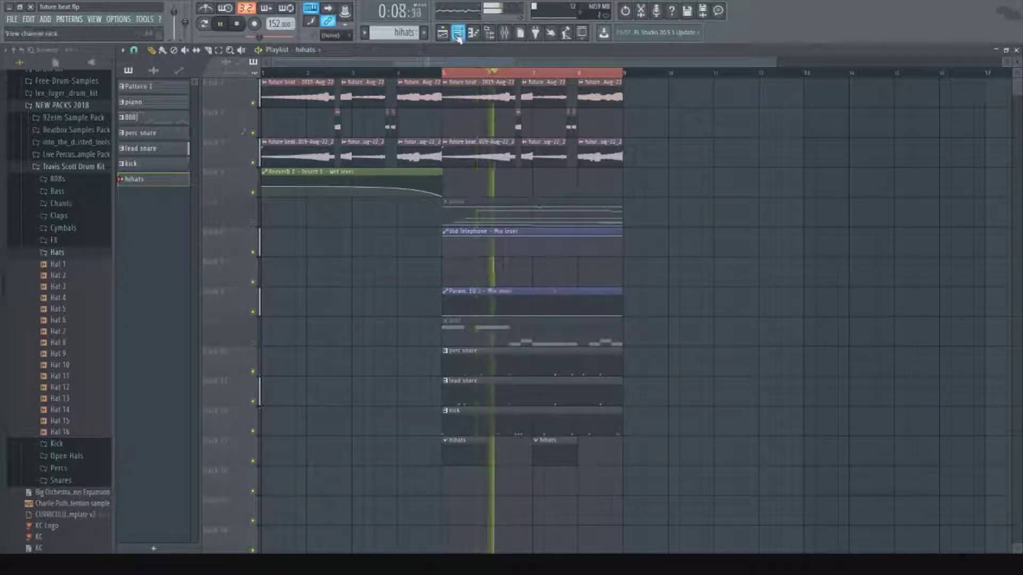
Add Hat 3 from the Travis Scott Drum Kit as a new channel and swap its sample for Hat 4.
{"action": "key", "text": "F6"}
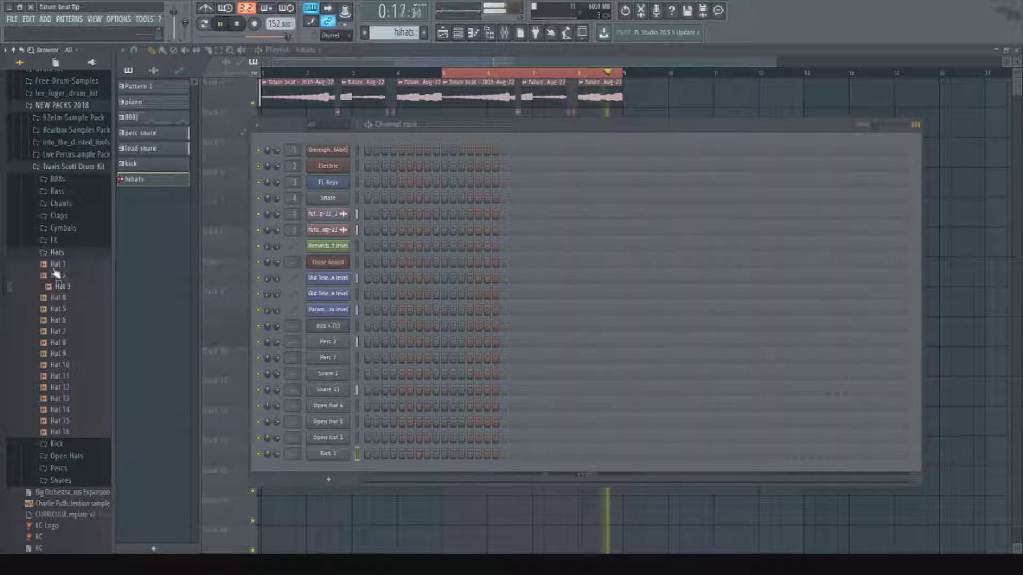
{"action": "left_click_drag", "start_coordinate": [354, 474], "coordinate": [354, 475]}
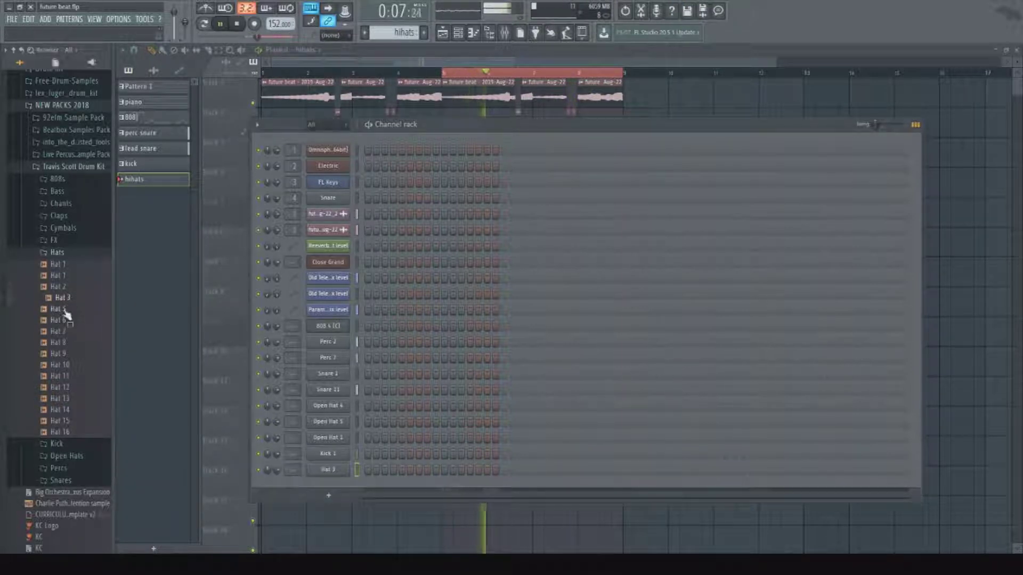
{"action": "left_click", "coordinate": [345, 473]}
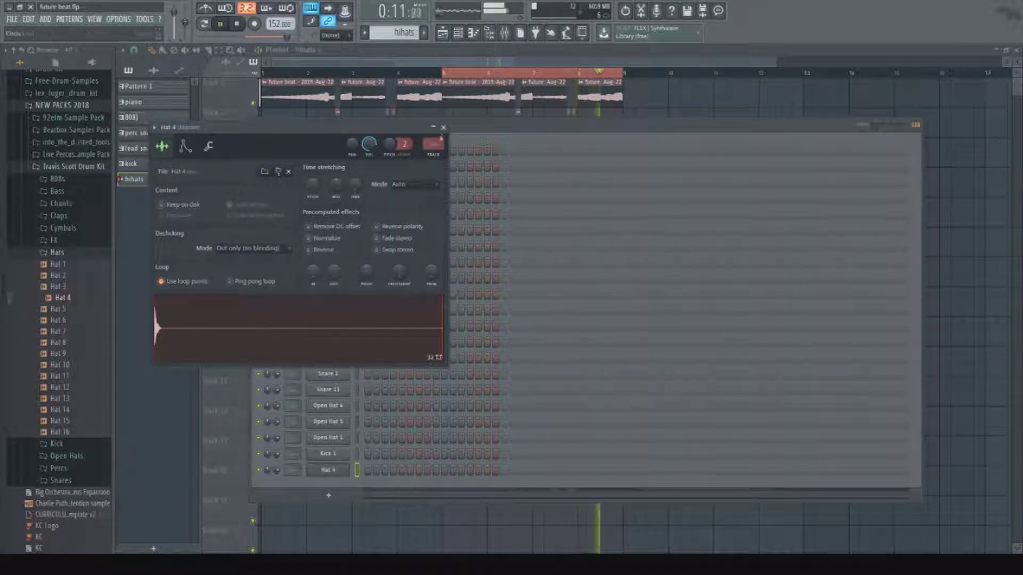
{"action": "left_click", "coordinate": [443, 127]}
Try an uneven Hat 4 rhythm across the first two bars of the hihats pattern.
{"action": "key", "text": "space"}
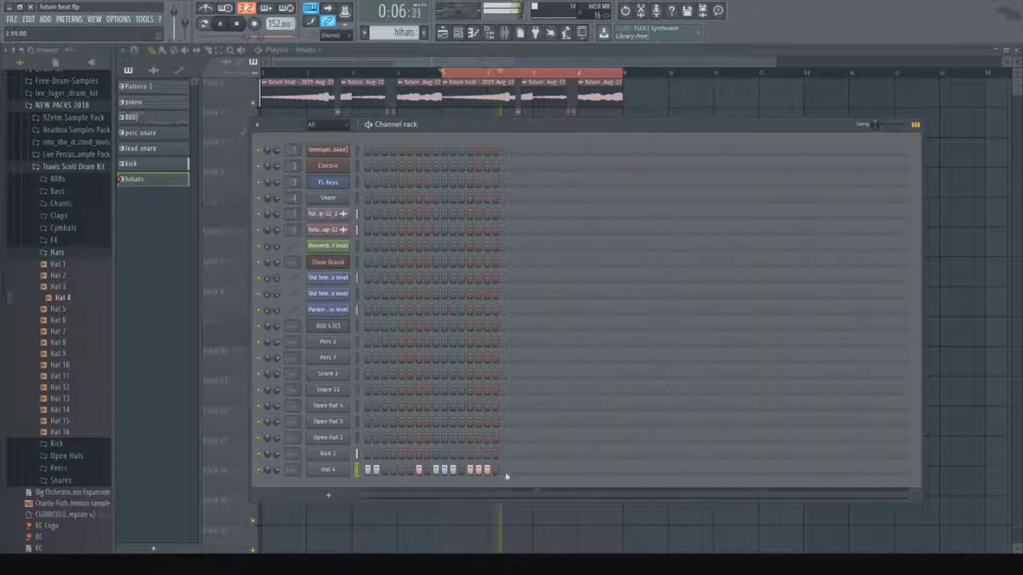
{"action": "left_click", "coordinate": [345, 473]}
{"action": "left_click", "coordinate": [444, 127]}
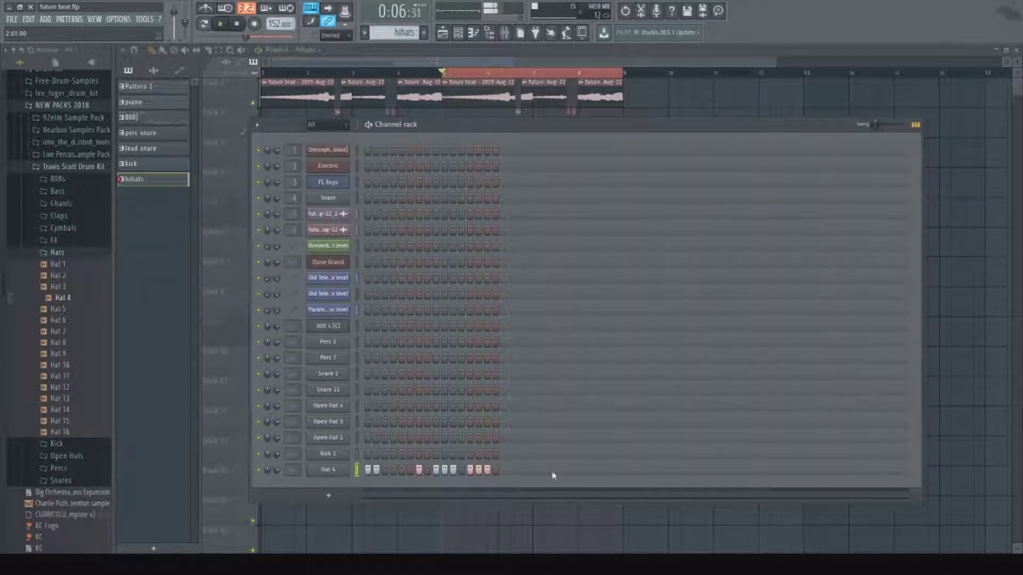
{"action": "left_click_drag", "start_coordinate": [539, 472], "coordinate": [589, 474]}
{"action": "key", "text": "ctrl+z"}
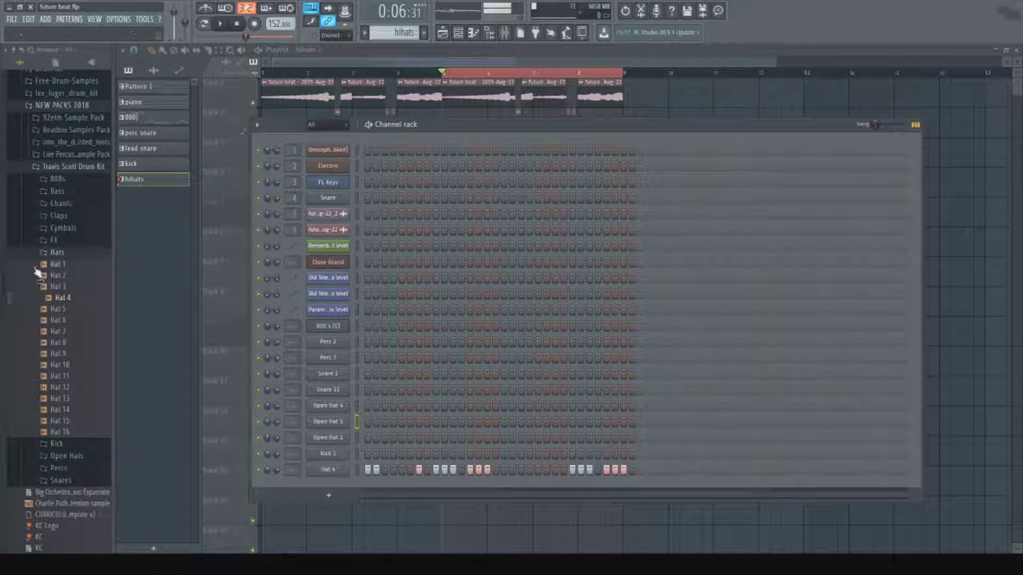
Add Hat 1 as a channel with every second step filled over two bars, and move that sequence onto Hat 4.
{"action": "left_click_drag", "start_coordinate": [324, 482], "coordinate": [326, 485]}
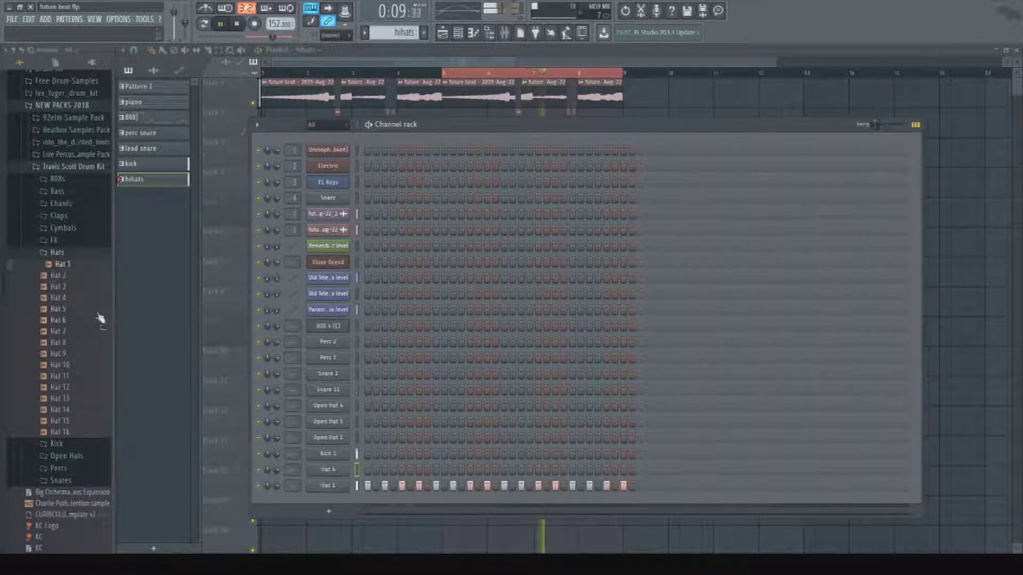
{"action": "key", "text": "ctrl+x"}
{"action": "left_click", "coordinate": [357, 473]}
{"action": "key", "text": "ctrl+v"}
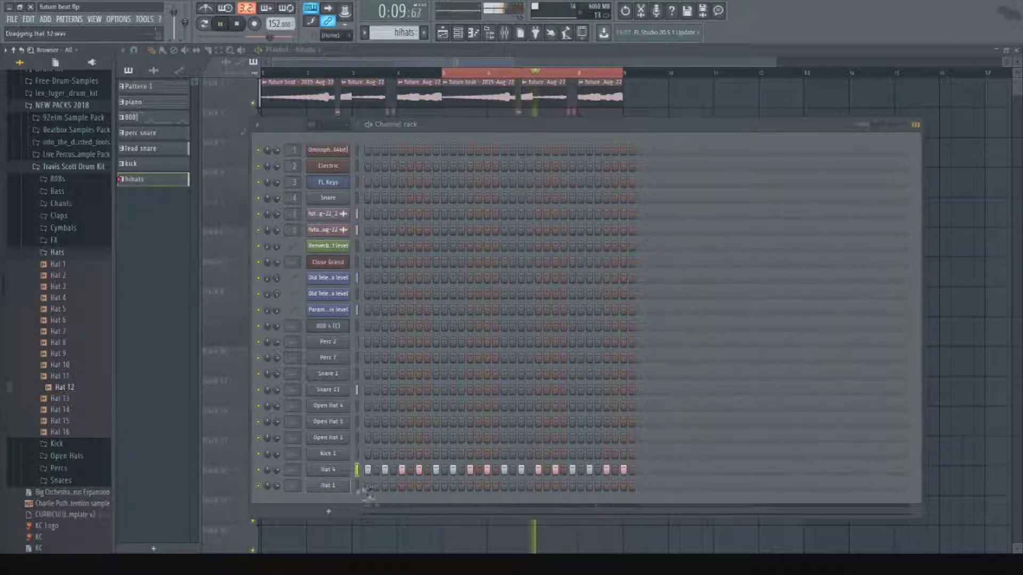
Replace the Hat 1 sample with Hat 12 and open that channel's piano roll.
{"action": "left_click", "coordinate": [333, 486]}
{"action": "key", "text": "F7"}
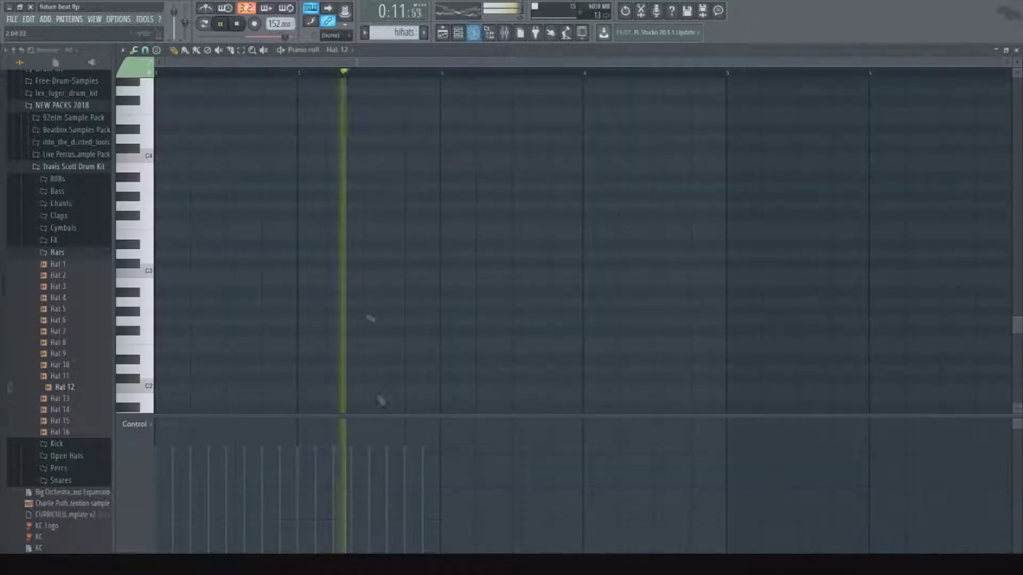
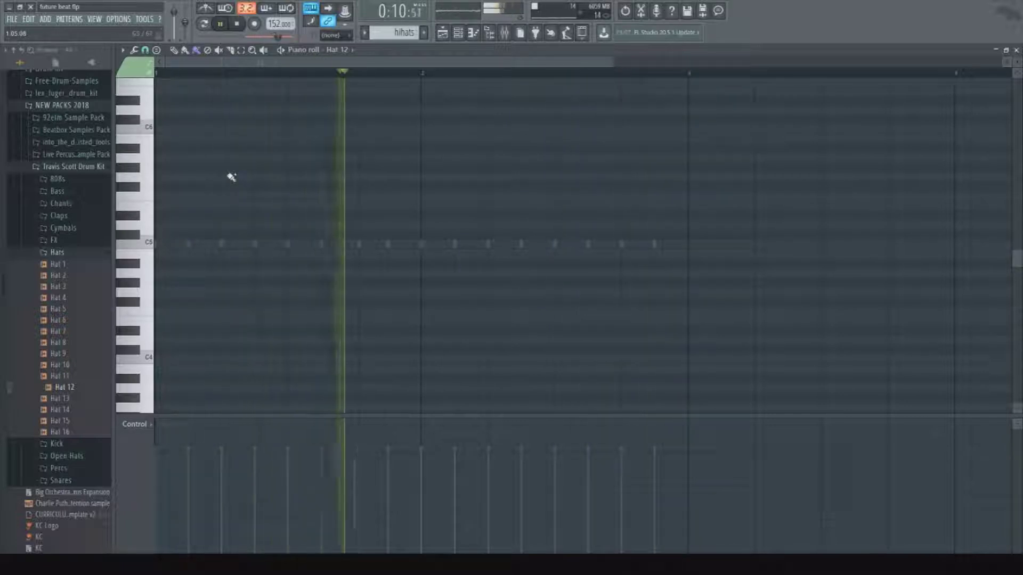
Try a fast Hat 12 roll on beat 2 of bar 1, first at a higher pitch and again at C5.
{"action": "left_click_drag", "start_coordinate": [222, 177], "coordinate": [259, 186]}
{"action": "key", "text": "ctrl+z"}
{"action": "key", "text": "space"}
{"action": "key", "text": "space"}
{"action": "left_click_drag", "start_coordinate": [222, 244], "coordinate": [257, 246]}
{"action": "key", "text": "space"}
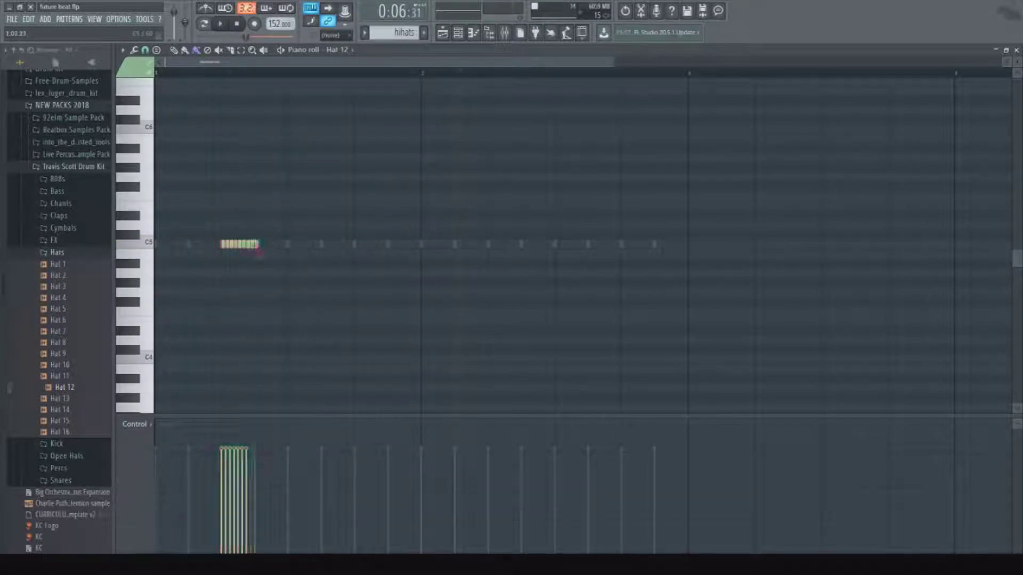
{"action": "key", "text": "ctrl+z"}
Draw fast Hat 12 rolls at C5 on beat 2 of bar 1 and on beats 2 and 3 of bar 2.
{"action": "key", "text": "space"}
{"action": "left_click_drag", "start_coordinate": [224, 244], "coordinate": [258, 249]}
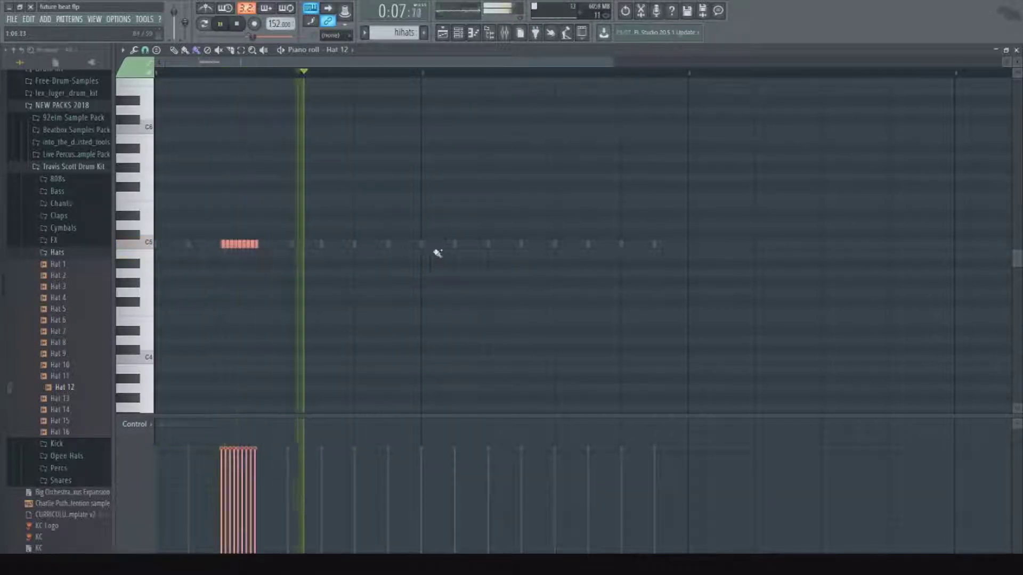
{"action": "mouse_move", "coordinate": [489, 244]}
{"action": "left_mouse_down"}
{"action": "mouse_move", "coordinate": [518, 255]}
{"action": "mouse_move", "coordinate": [525, 245]}
{"action": "left_mouse_up"}
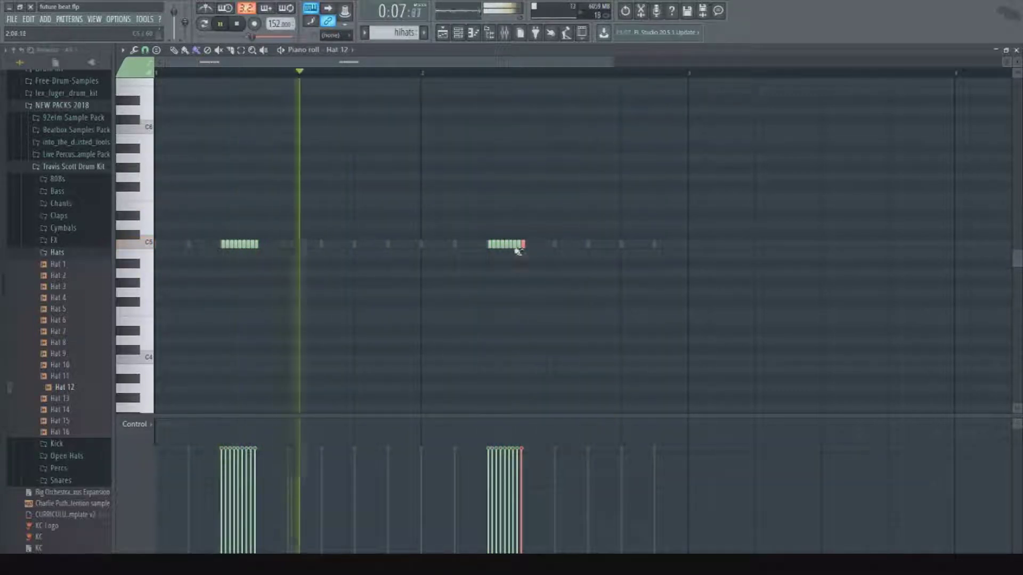
{"action": "left_click_drag", "start_coordinate": [557, 246], "coordinate": [589, 246]}
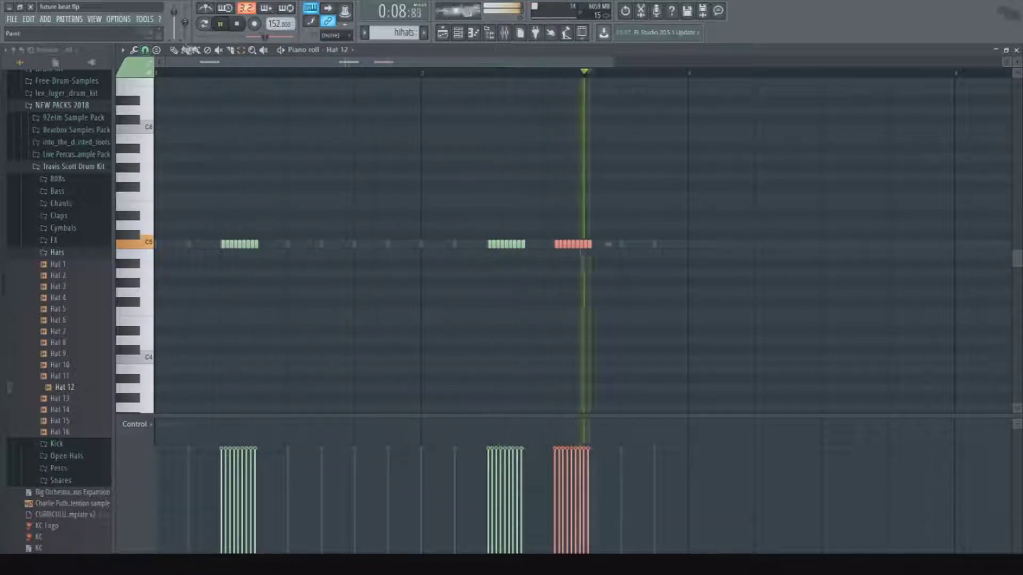
Redraw the three Hat 12 rolls as slower five-note C5 rolls on beat 2 of bar 1 and beats 2 and 3 of bar 2.
{"action": "right_click", "coordinate": [589, 244]}
{"action": "left_click_drag", "start_coordinate": [556, 247], "coordinate": [592, 251]}
{"action": "right_click", "coordinate": [540, 246]}
{"action": "left_click_drag", "start_coordinate": [489, 248], "coordinate": [524, 250]}
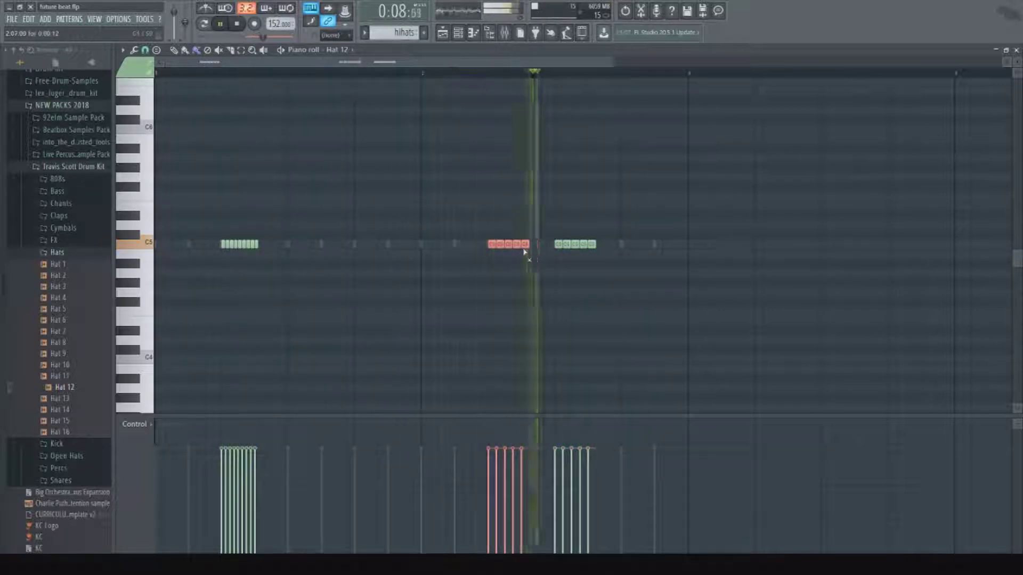
{"action": "right_click", "coordinate": [261, 250]}
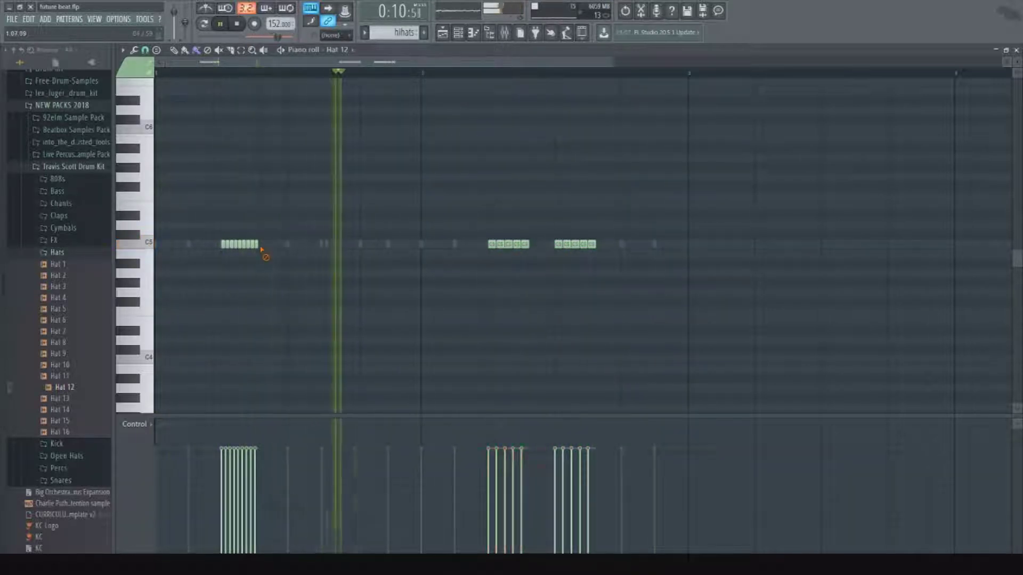
{"action": "left_click_drag", "start_coordinate": [226, 249], "coordinate": [258, 251]}
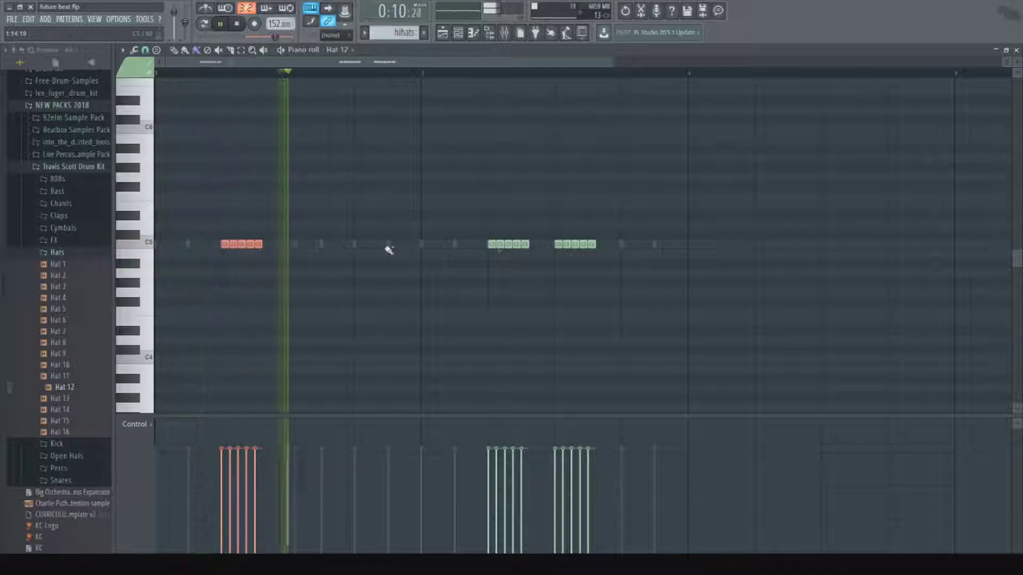
{"action": "left_click", "coordinate": [425, 245]}
{"action": "right_click", "coordinate": [426, 245]}
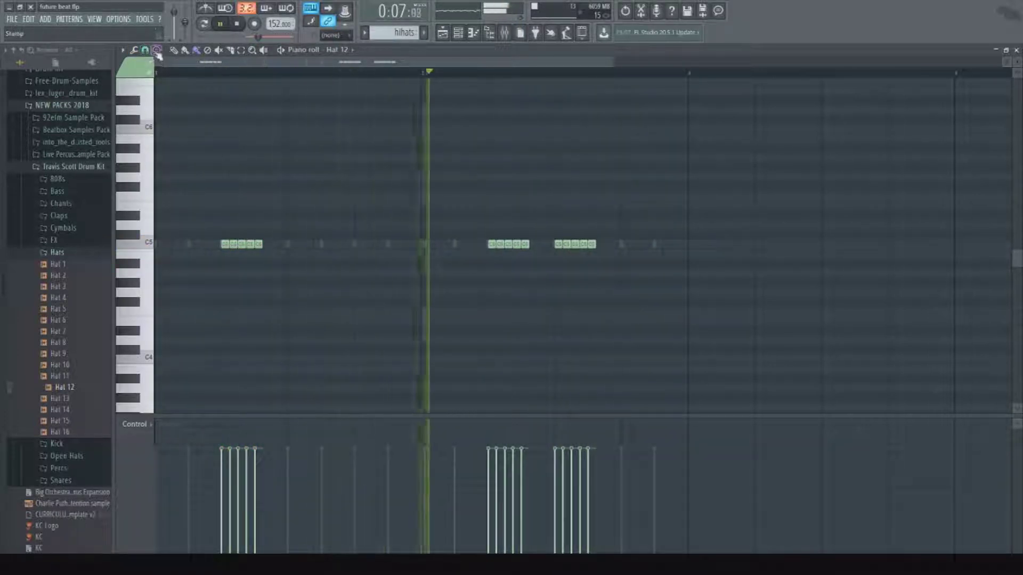
Try a rising velocity ramp on the first Hat 12 roll and level its notes again.
{"action": "left_click", "coordinate": [146, 424]}
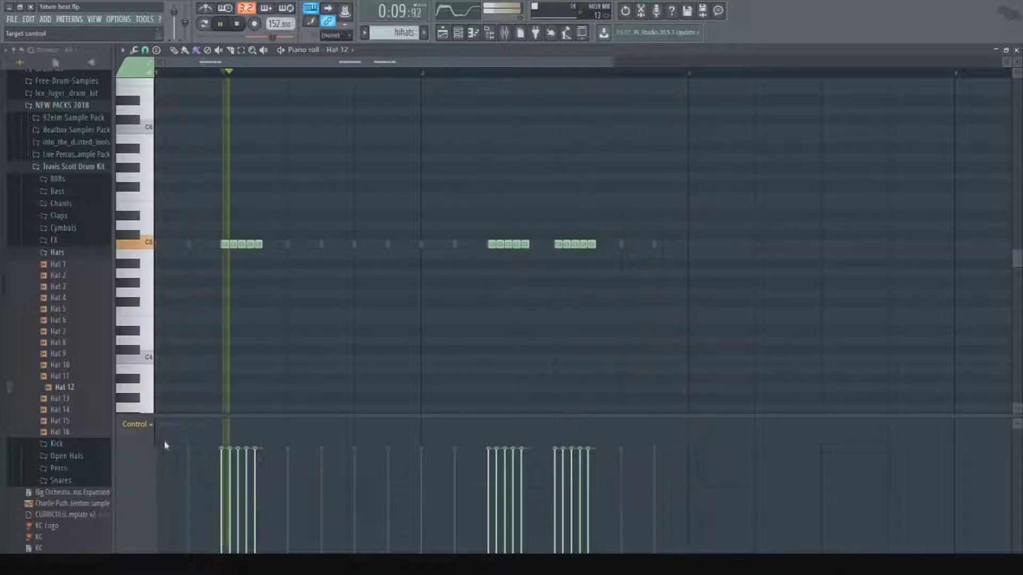
{"action": "left_click", "coordinate": [163, 442]}
{"action": "left_click", "coordinate": [148, 456]}
{"action": "mouse_move", "coordinate": [221, 540]}
{"action": "left_mouse_down"}
{"action": "mouse_move", "coordinate": [283, 472]}
{"action": "mouse_move", "coordinate": [270, 372]}
{"action": "left_mouse_up"}
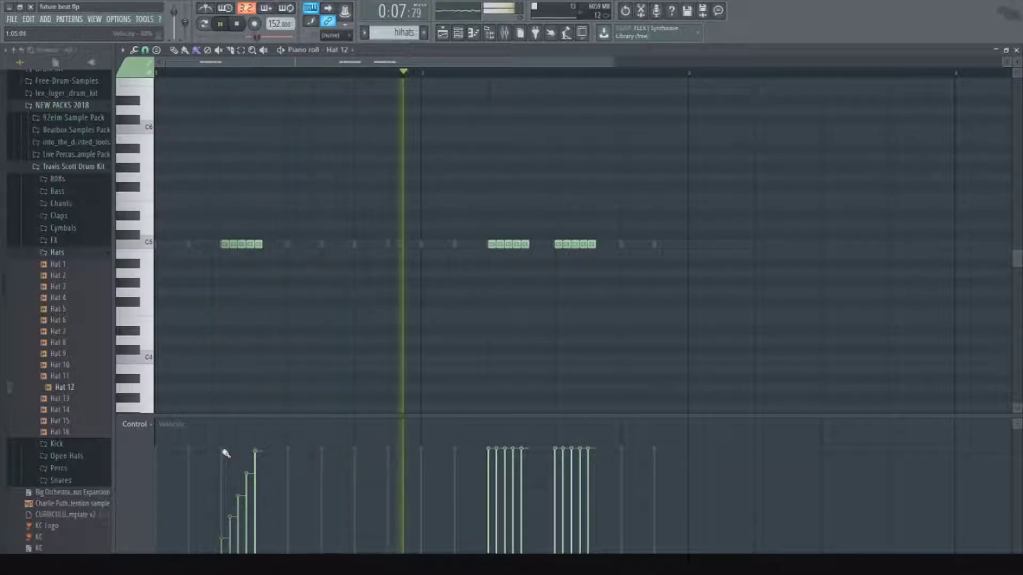
{"action": "mouse_move", "coordinate": [231, 450]}
{"action": "left_mouse_down"}
{"action": "mouse_move", "coordinate": [282, 450]}
{"action": "mouse_move", "coordinate": [221, 448]}
{"action": "left_mouse_up"}
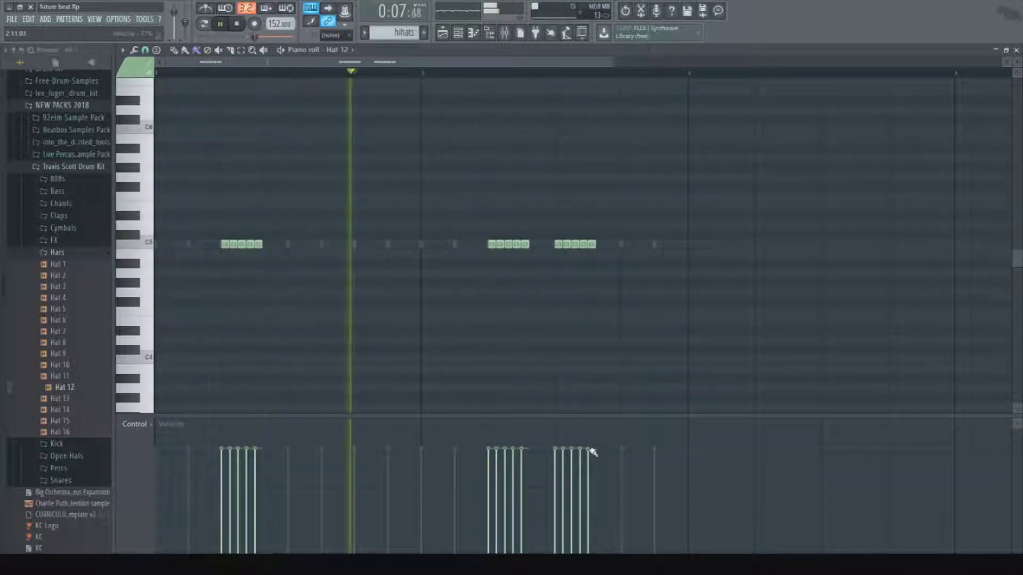
Add a four-note Hat 12 roll at C5 in the last half-beat of bar 2.
{"action": "left_click", "coordinate": [661, 244]}
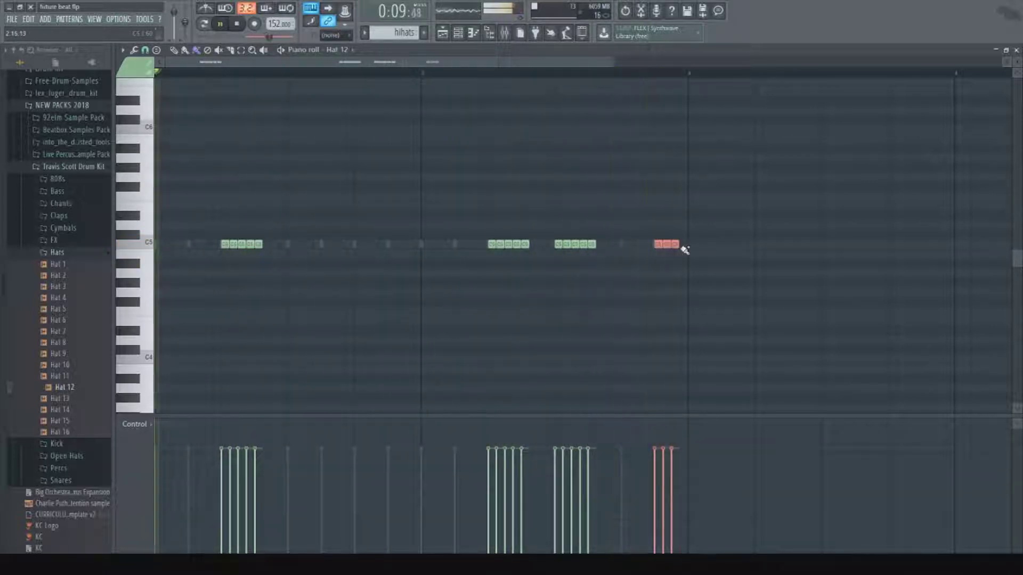
{"action": "right_click", "coordinate": [666, 245]}
{"action": "scroll", "coordinate": [669, 159], "scroll_direction": "up", "scroll_amount": 3}
{"action": "left_click_drag", "start_coordinate": [647, 246], "coordinate": [701, 247]}
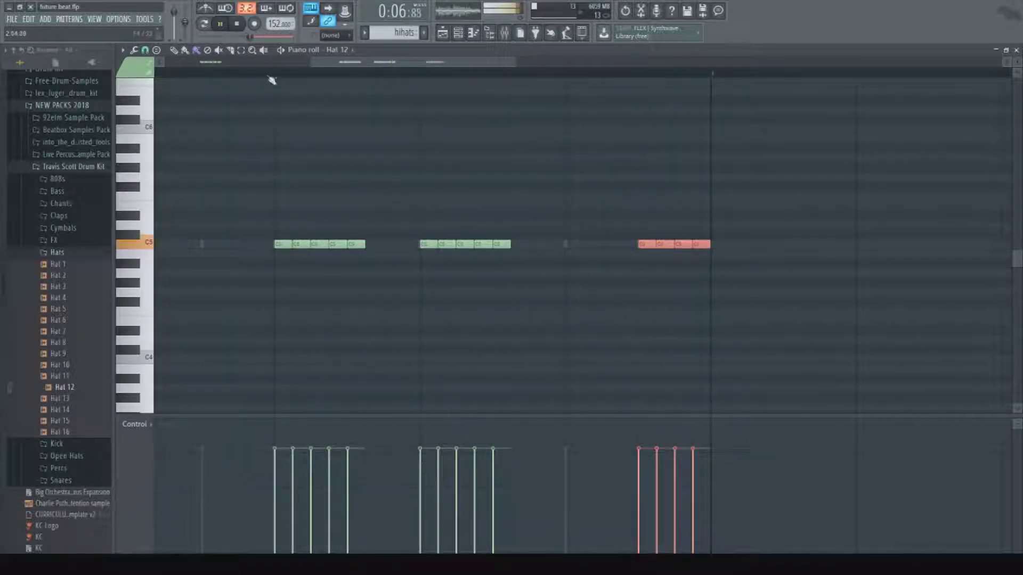
Lower the velocity of the four-note Hat 12 roll at the end of bar 2, and return to the channel rack.
{"action": "left_click_drag", "start_coordinate": [636, 511], "coordinate": [732, 528]}
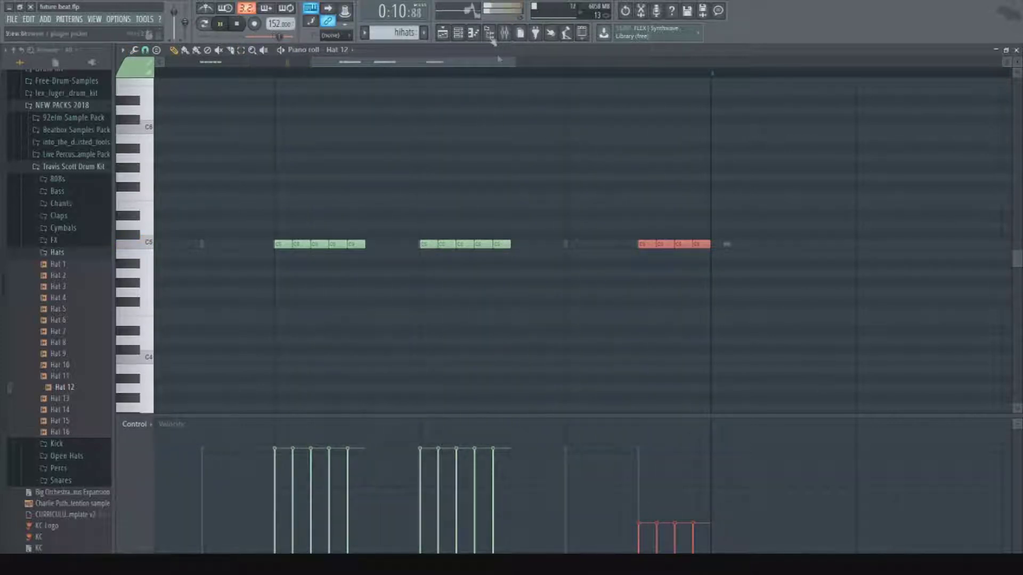
{"action": "left_click", "coordinate": [457, 33]}
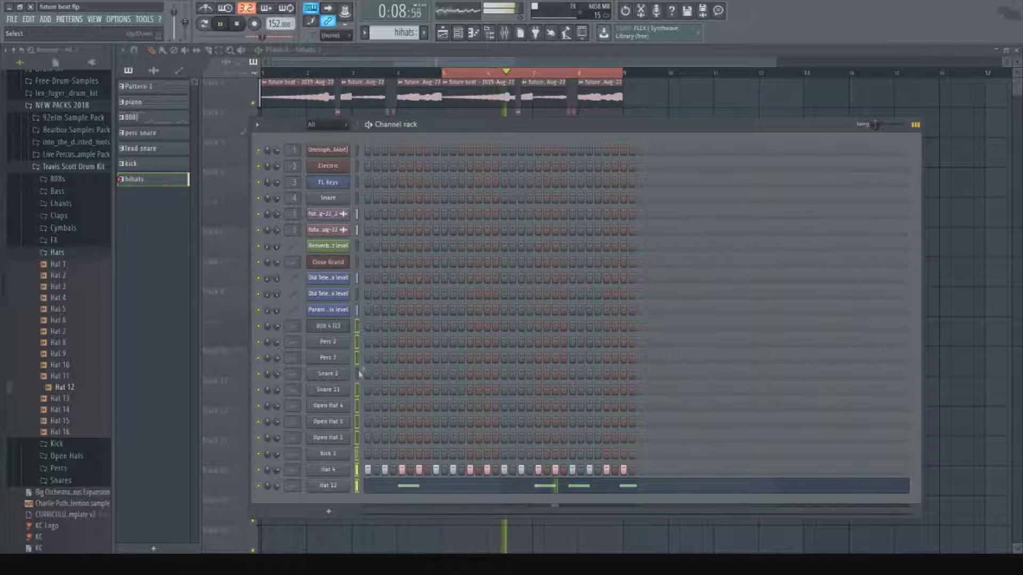
Stop playback and delete the unused Snare channel assigned to mixer track 4.
{"action": "left_click", "coordinate": [489, 33]}
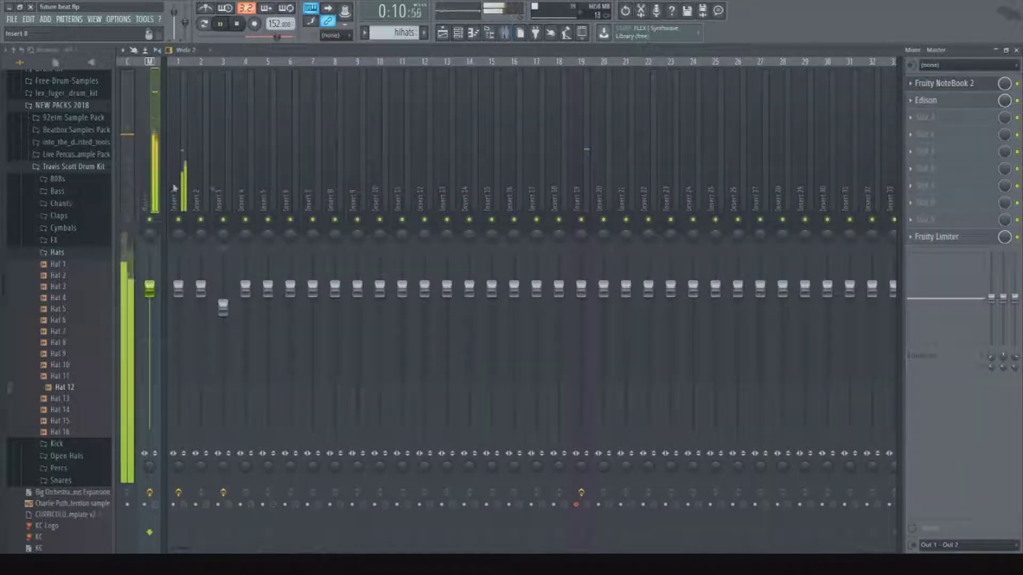
{"action": "left_click", "coordinate": [459, 34]}
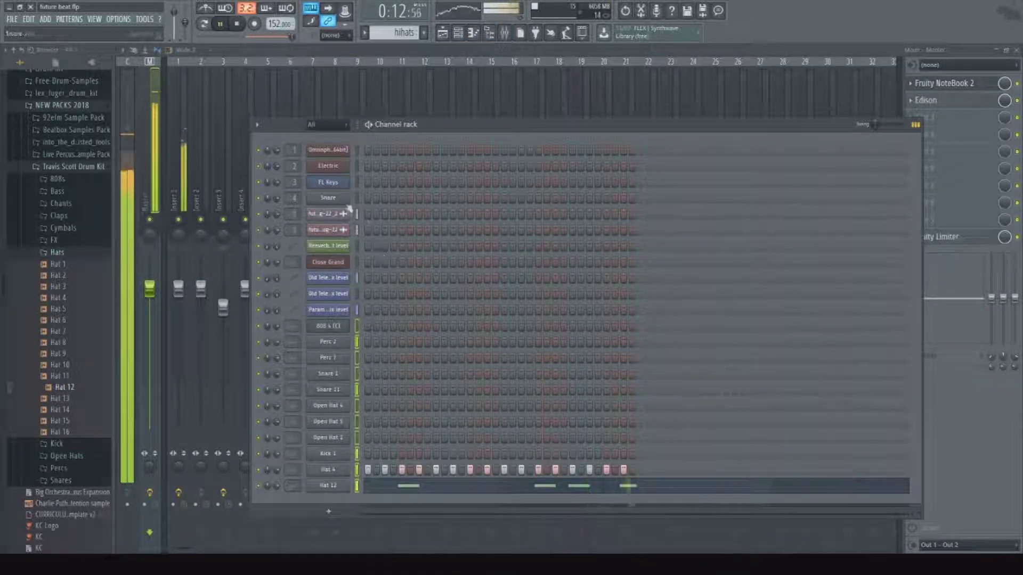
{"action": "key", "text": "space"}
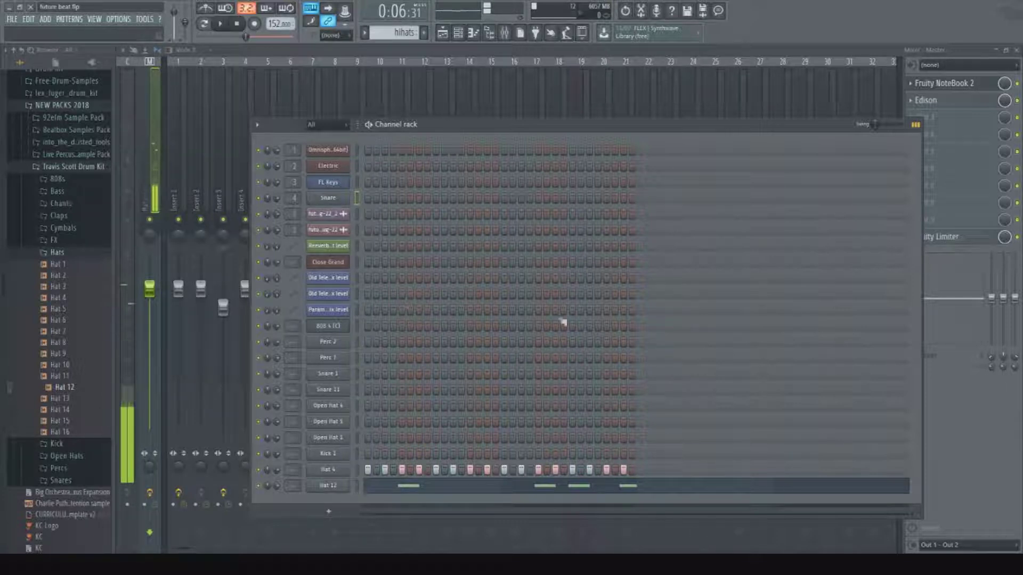
{"action": "key", "text": "alt+Delete"}
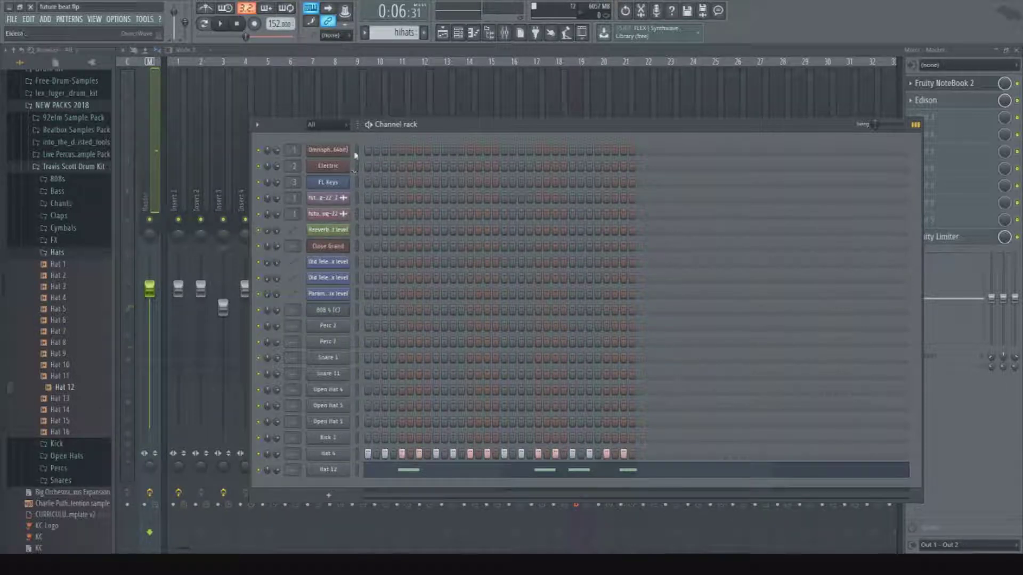
Link the three instrument channels to mixer tracks starting at 1, and the drum channels from 808 4 (C) to Hat 12 starting at track 4.
{"action": "left_click", "coordinate": [187, 149]}
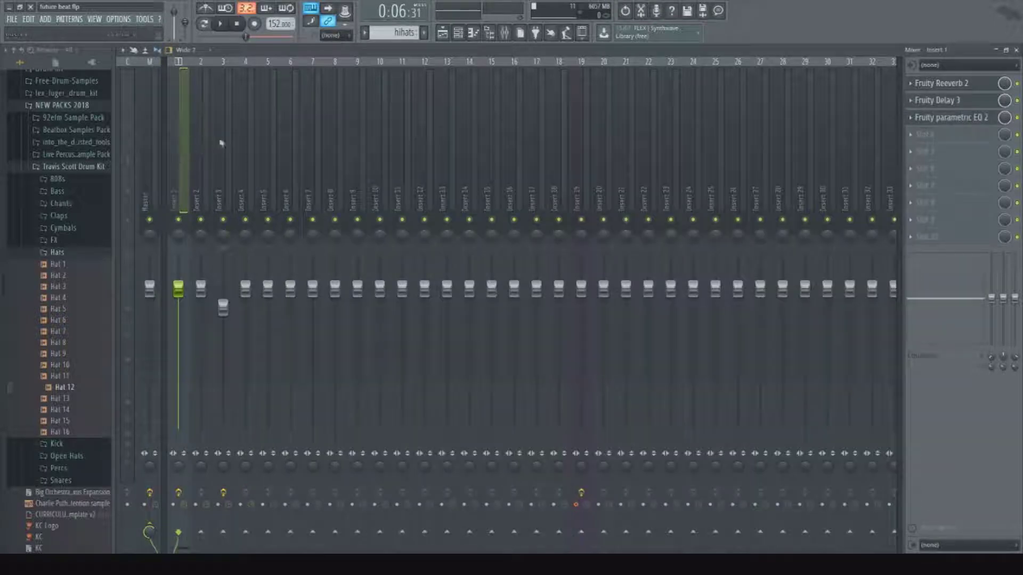
{"action": "left_click", "coordinate": [458, 33]}
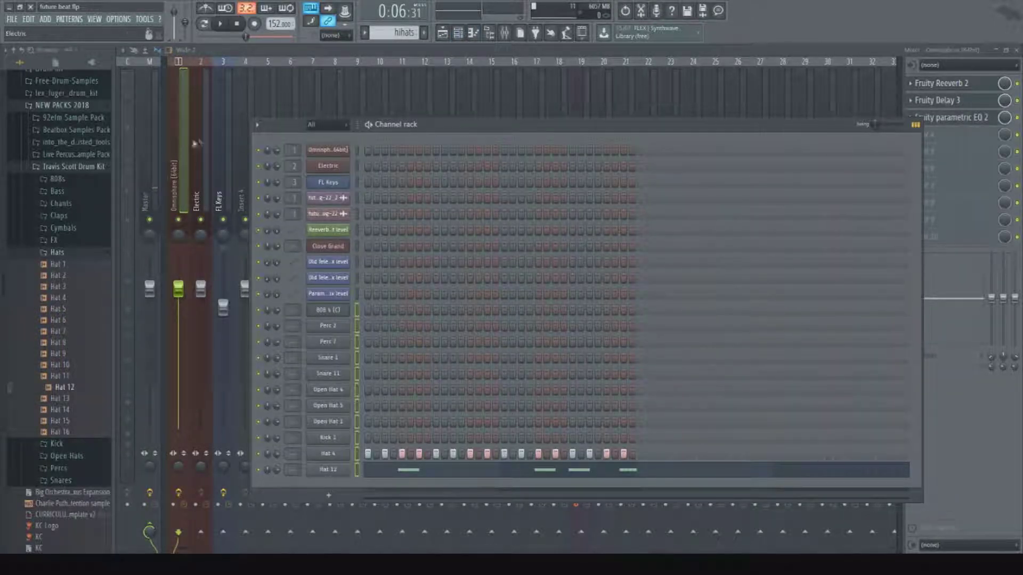
{"action": "left_click", "coordinate": [239, 156]}
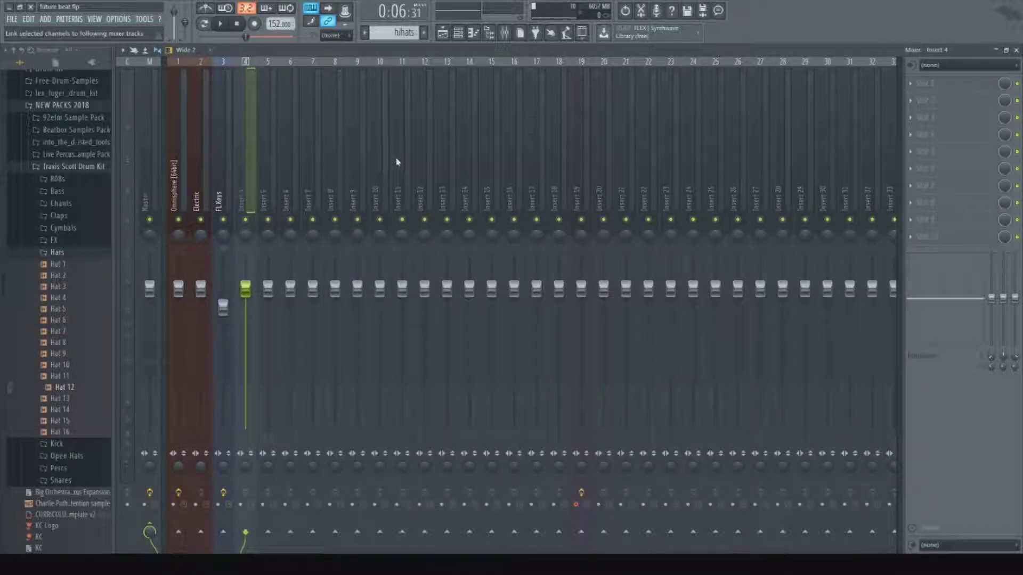
Lower the Hat 4 mixer level to about 41% and bring Hat 12 down slightly below it during playback.
{"action": "key", "text": "space"}
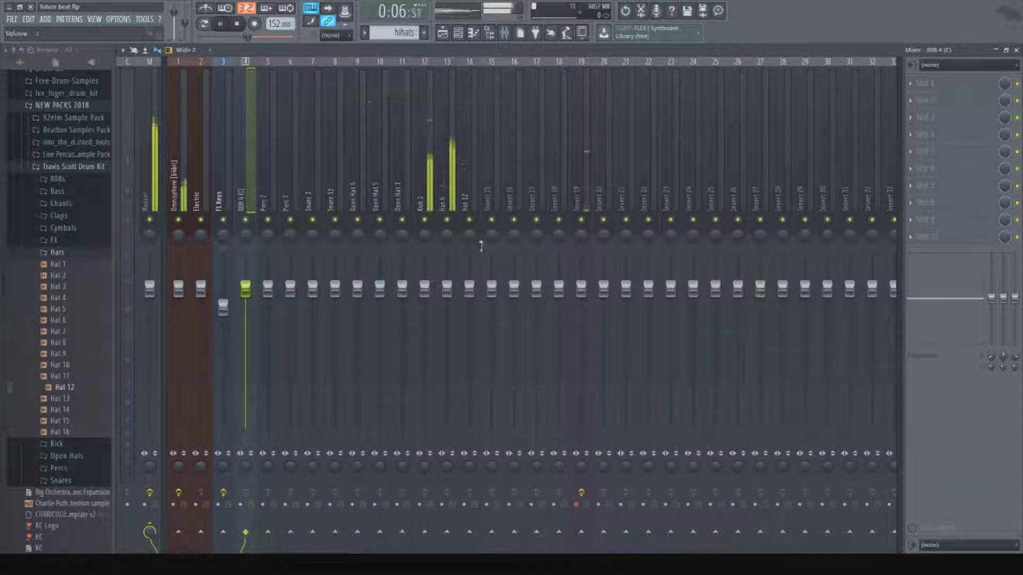
{"action": "left_click_drag", "start_coordinate": [447, 288], "coordinate": [447, 371]}
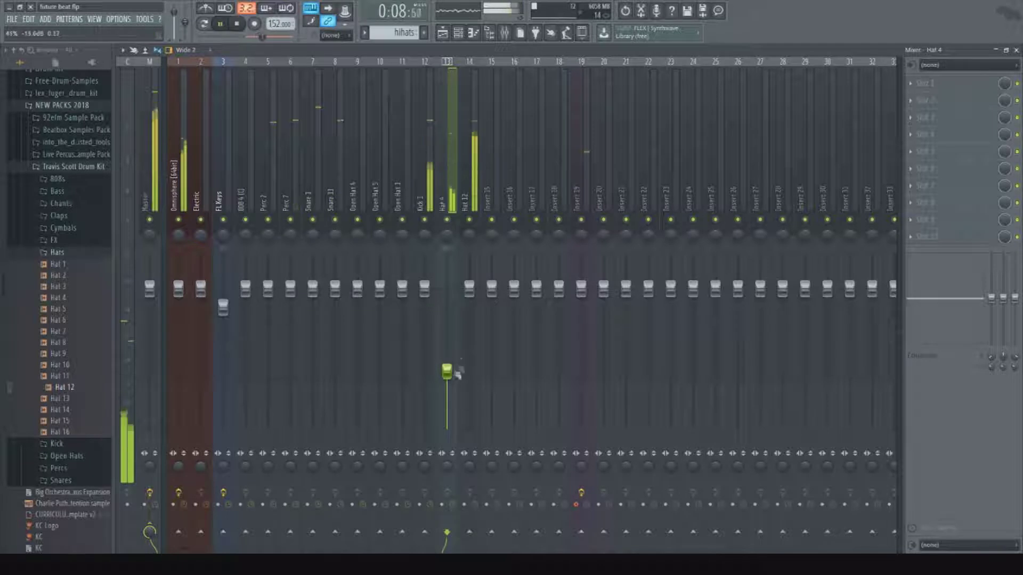
{"action": "left_click_drag", "start_coordinate": [469, 288], "coordinate": [469, 301]}
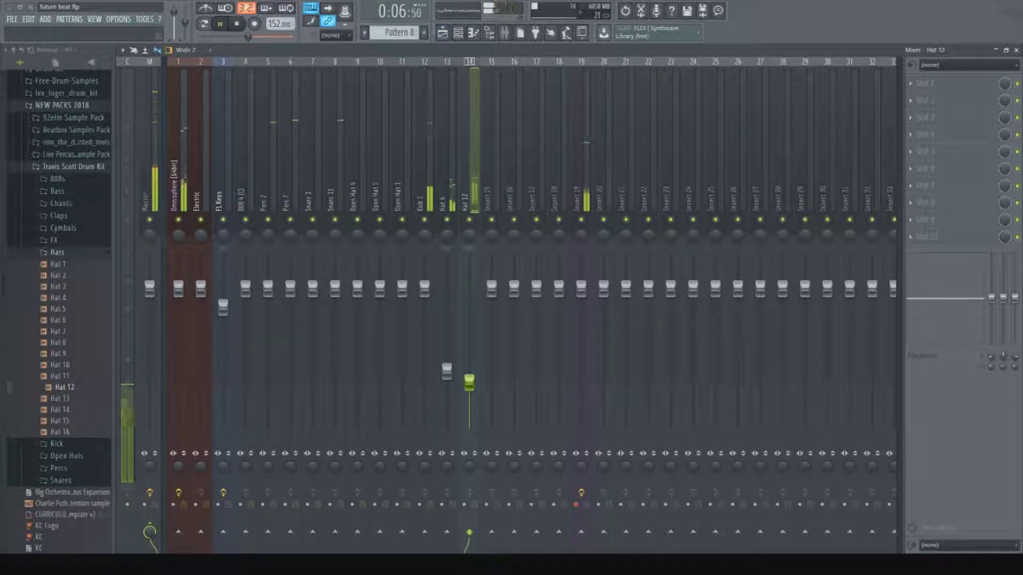
Create a pattern named open hats and place it below the hihats clips in the playlist at bars 5 and 7.
{"action": "scroll", "coordinate": [402, 32], "scroll_direction": "up", "scroll_amount": 3}
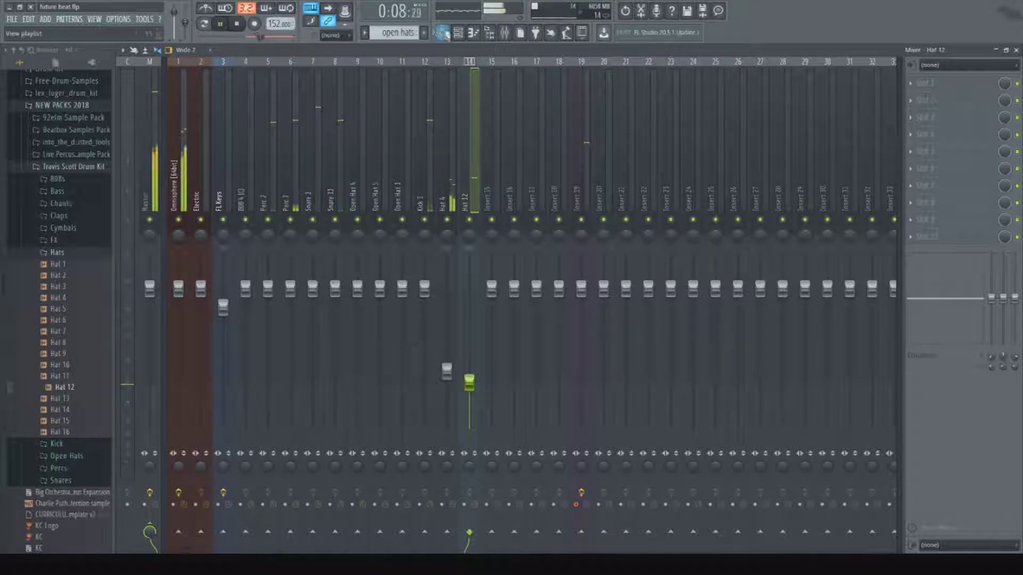
{"action": "left_click", "coordinate": [442, 33]}
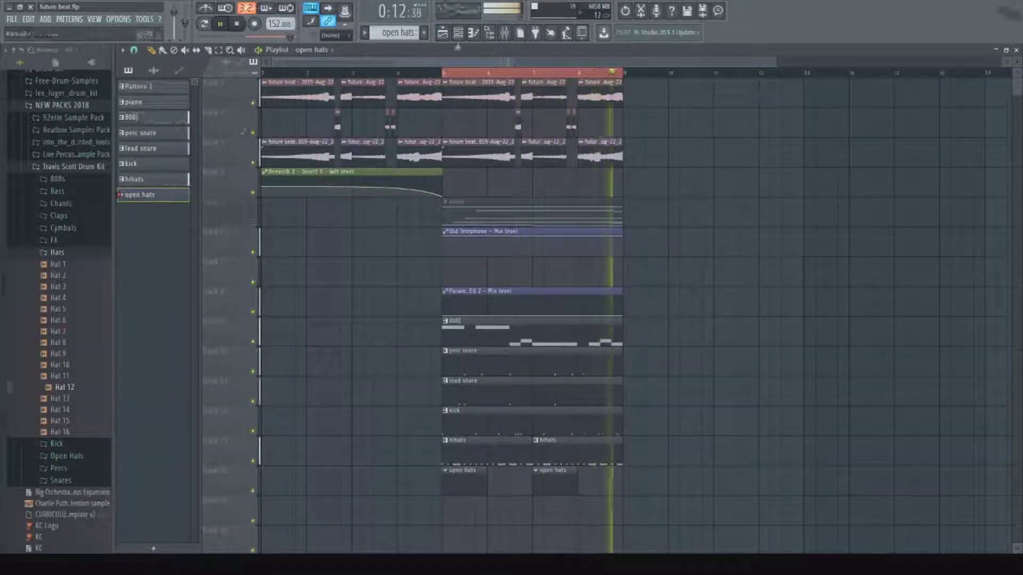
{"action": "left_click", "coordinate": [458, 33]}
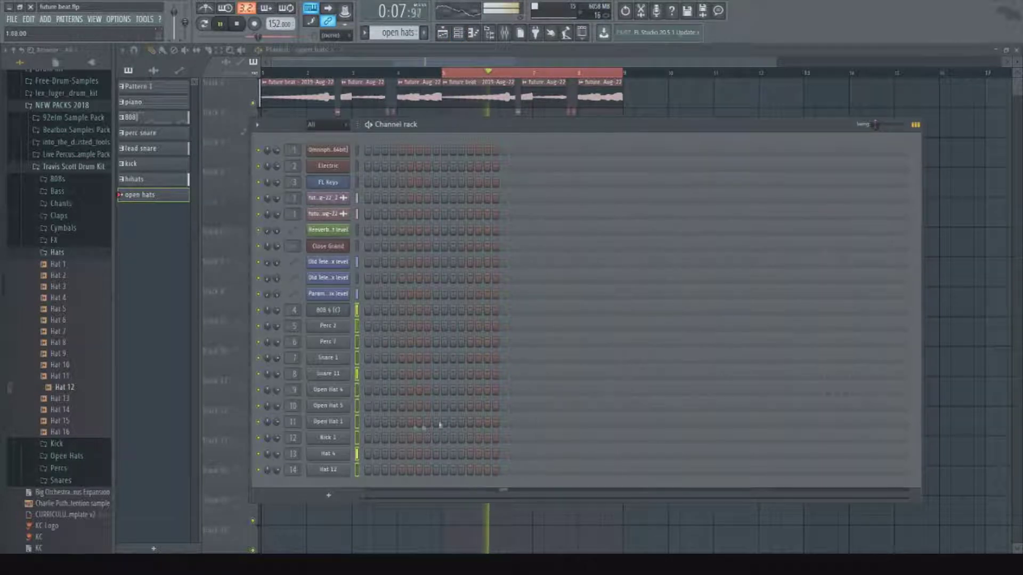
Try Open Hat 5 hits on steps 5, 21 and 37 of the open hats pattern.
{"action": "key", "text": "space"}
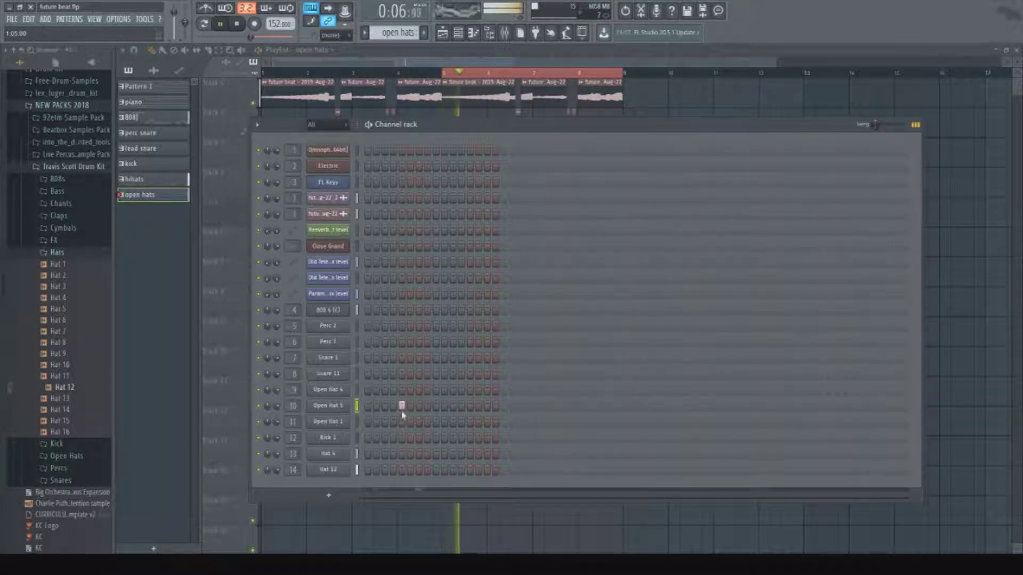
{"action": "left_click", "coordinate": [537, 406]}
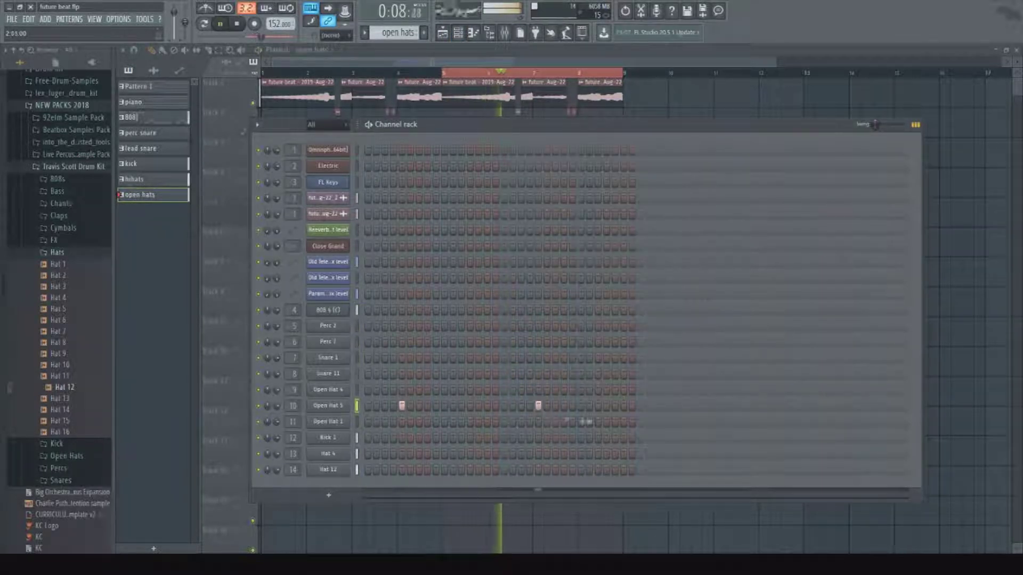
{"action": "left_click", "coordinate": [675, 406]}
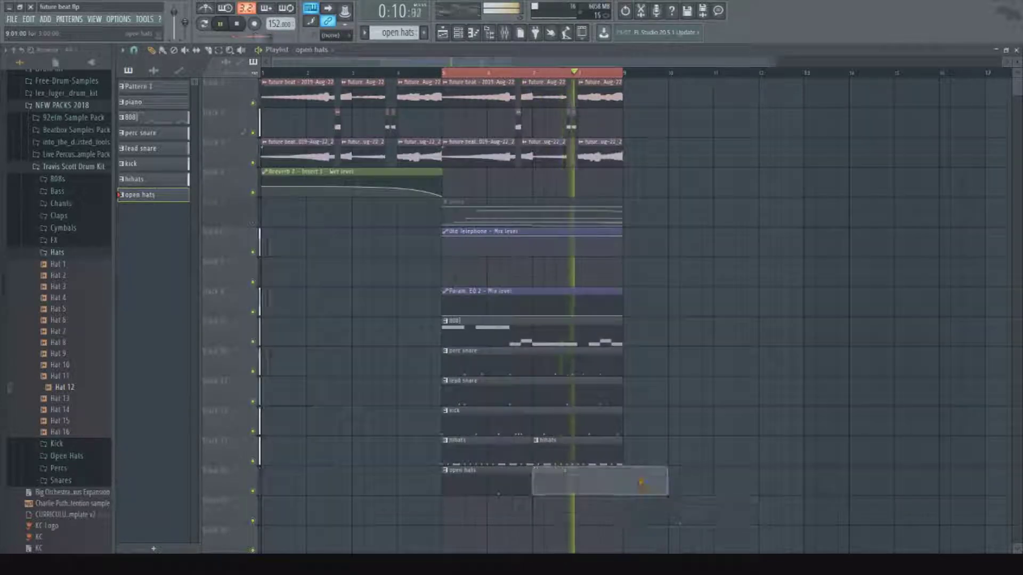
Place Open Hat 1 hits on steps 5, 21, 37 and 53 and an Open Hat 4 hit on step 61, and delete the Open Hat 5 channel.
{"action": "left_click", "coordinate": [457, 33]}
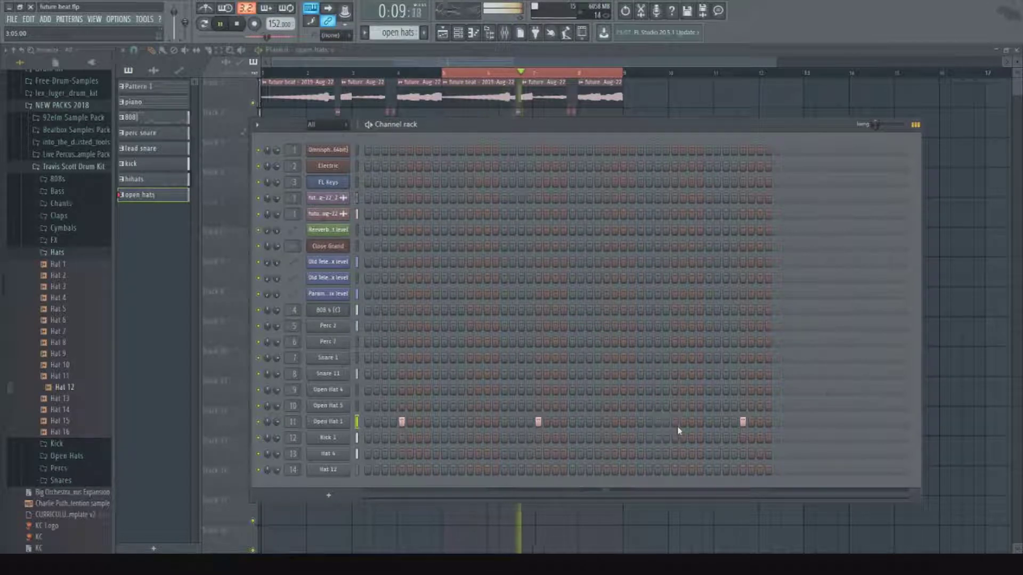
{"action": "left_click", "coordinate": [811, 423]}
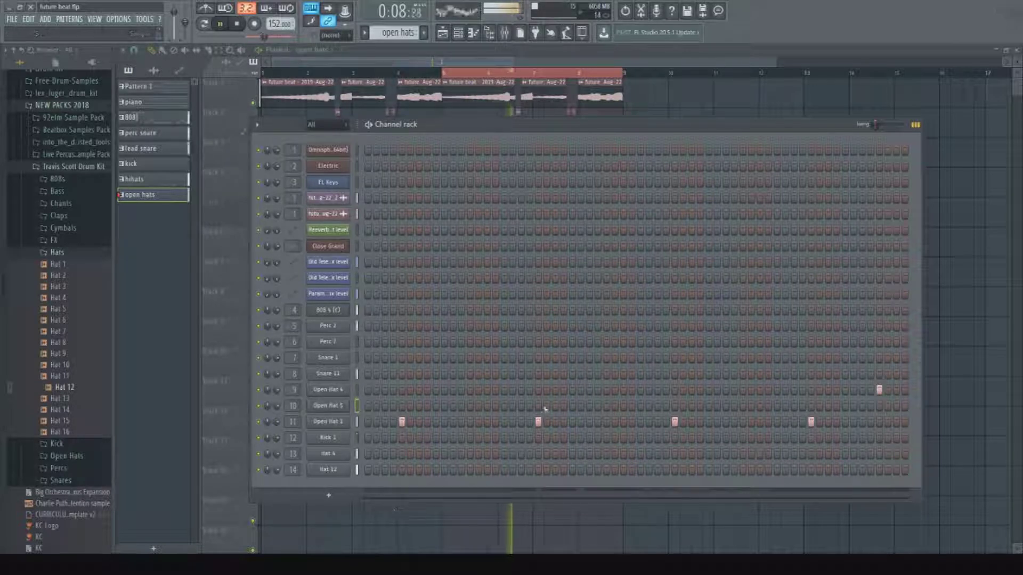
{"action": "key", "text": "alt+Delete"}
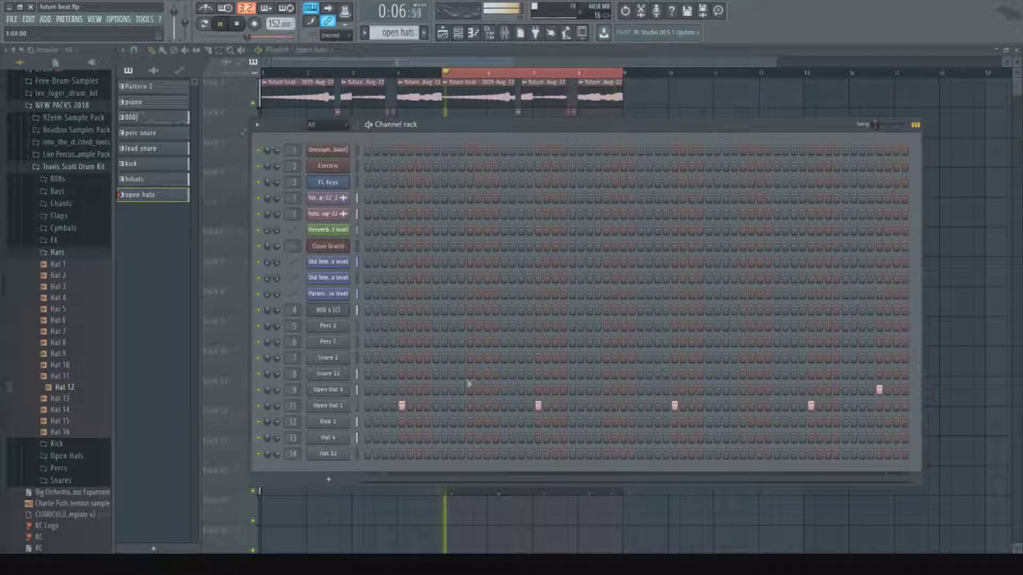
Remove the Open Hat 1 hits on steps 5 and 37 and return to the playlist.
{"action": "left_click", "coordinate": [402, 405]}
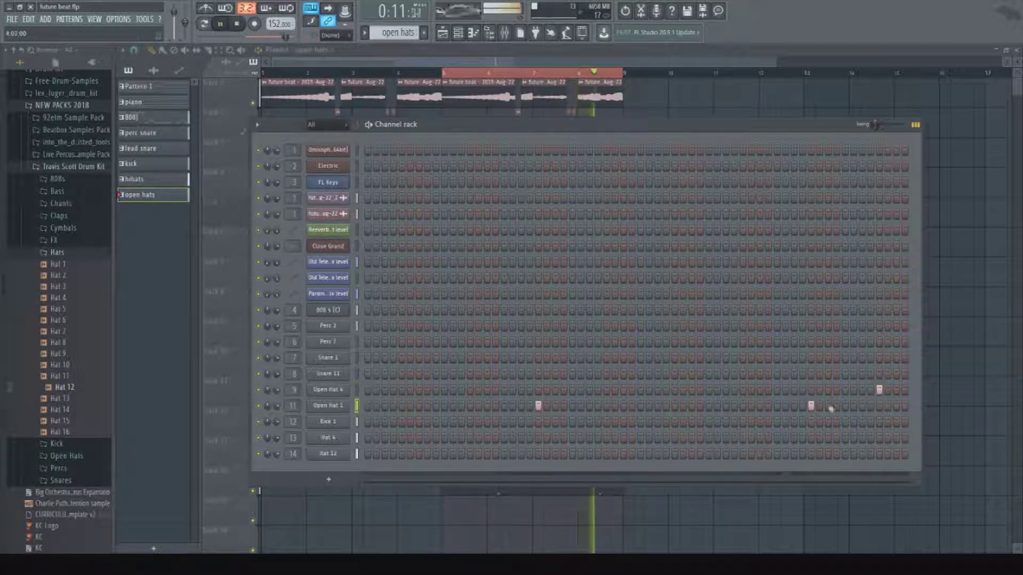
{"action": "left_click", "coordinate": [639, 111]}
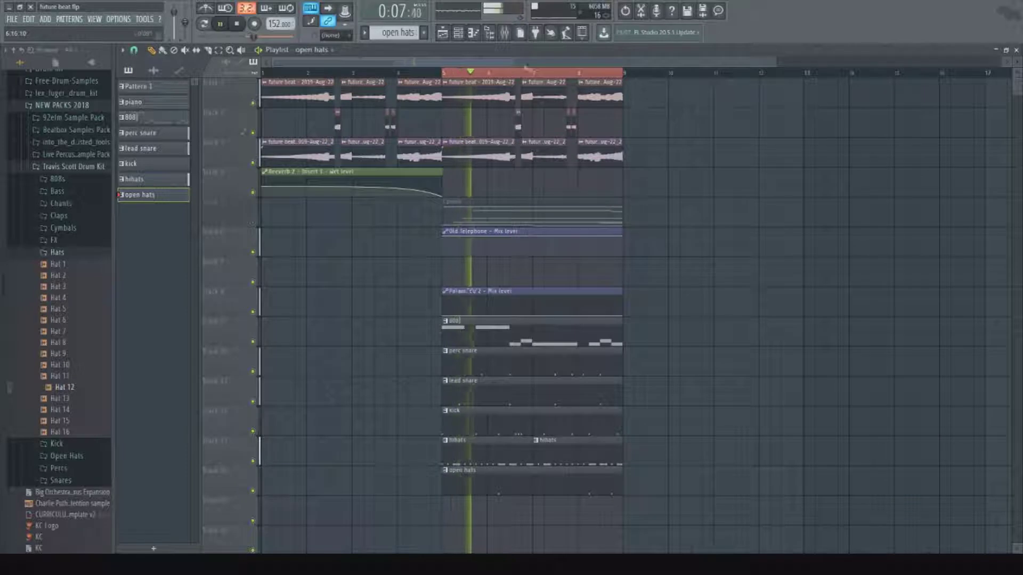
Lower the mixer levels of Open Hat 1 and Open Hat 4 to roughly the level of Hat 12.
{"action": "left_click", "coordinate": [504, 33]}
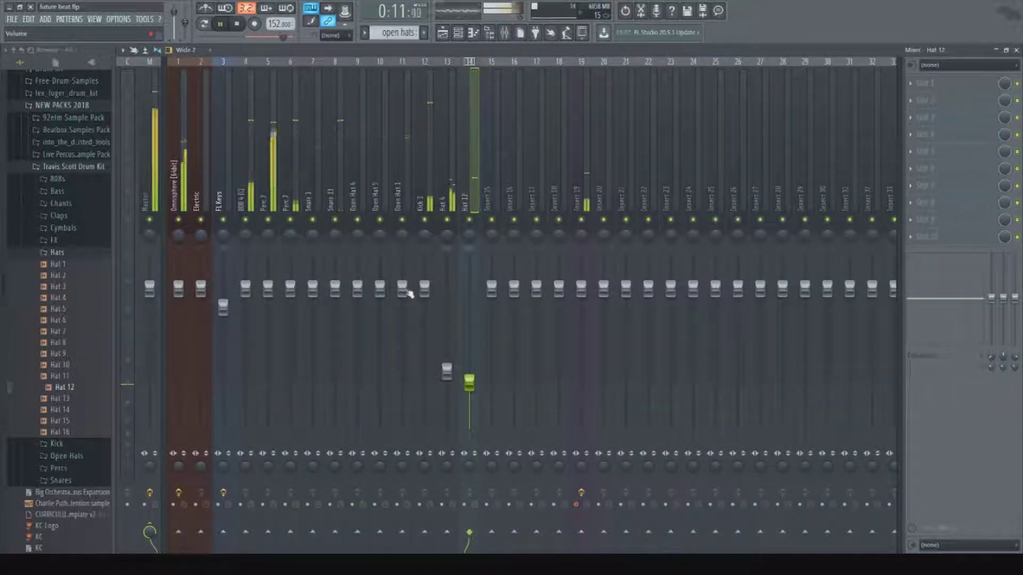
{"action": "left_click_drag", "start_coordinate": [402, 289], "coordinate": [401, 388]}
{"action": "left_click_drag", "start_coordinate": [356, 289], "coordinate": [357, 382]}
{"action": "left_click", "coordinate": [443, 37]}
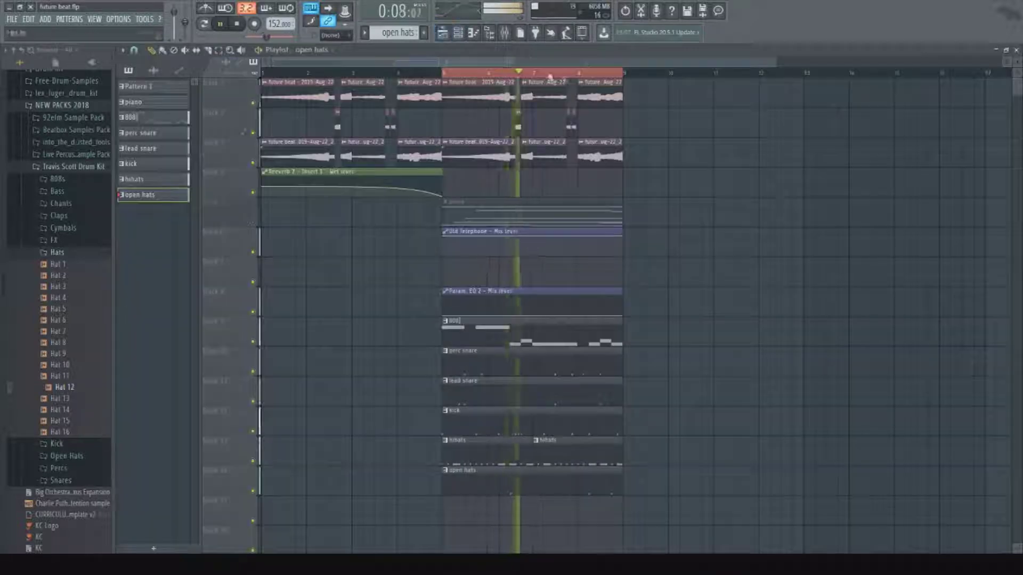
Unmute the piano track in the playlist and add a second piano clip at bar 9.
{"action": "left_click", "coordinate": [252, 222]}
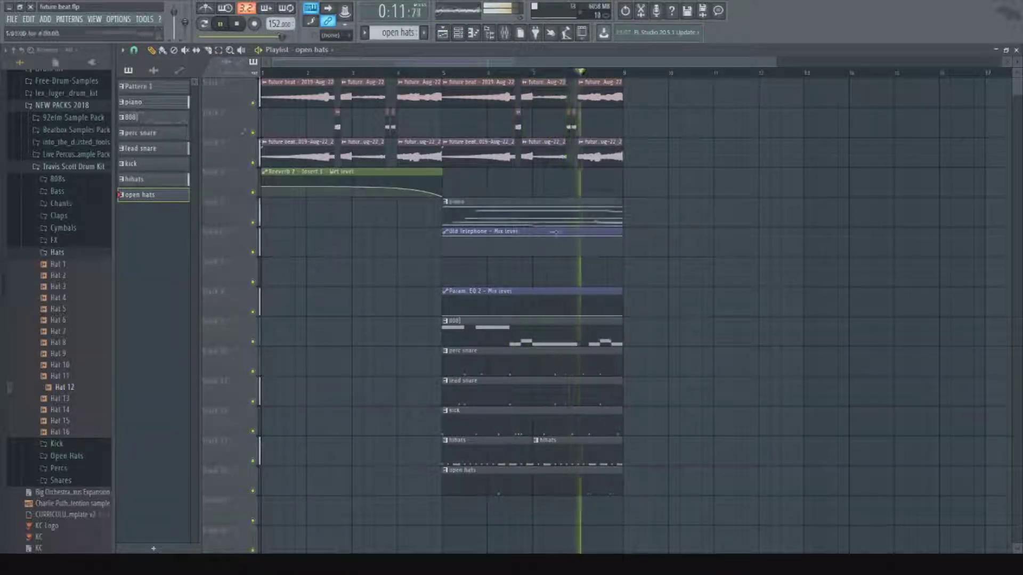
{"action": "left_click", "coordinate": [613, 214]}
{"action": "left_click", "coordinate": [629, 214]}
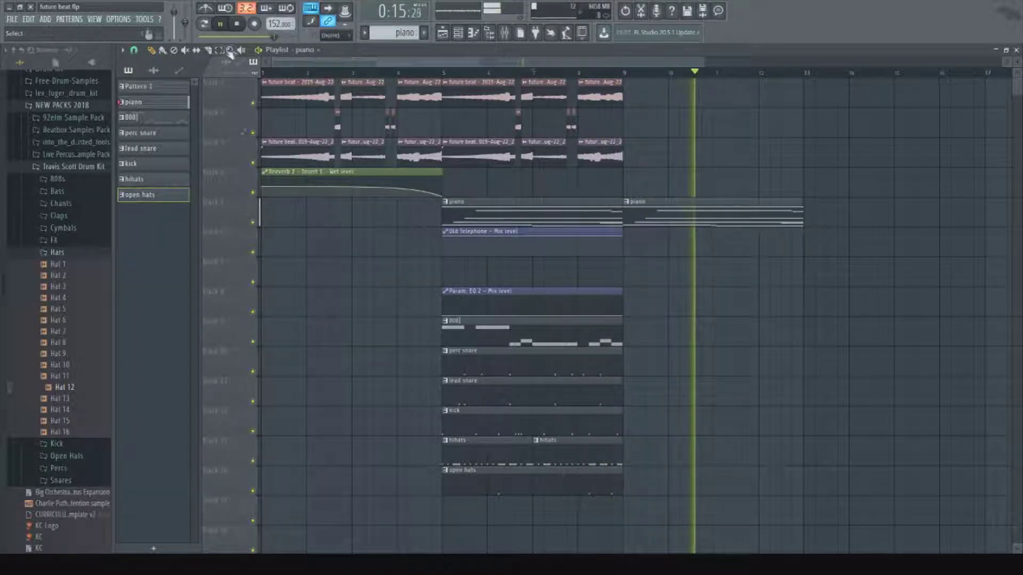
Duplicate the lower row of future beat audio clips from bars 5–8 into bars 9–12.
{"action": "left_click_drag", "start_coordinate": [622, 191], "coordinate": [456, 173]}
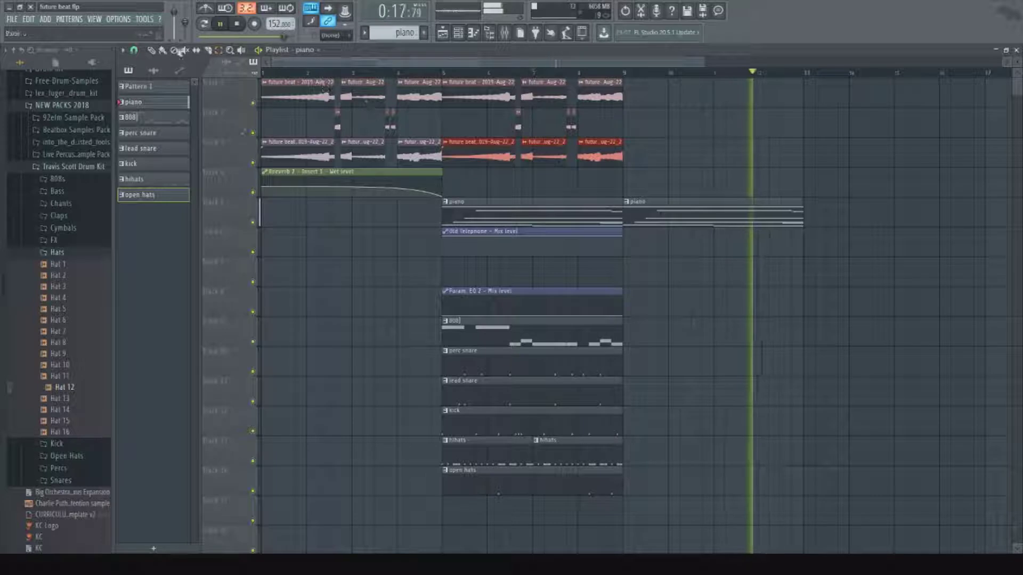
{"action": "key", "text": "space"}
{"action": "key", "text": "ctrl+b"}
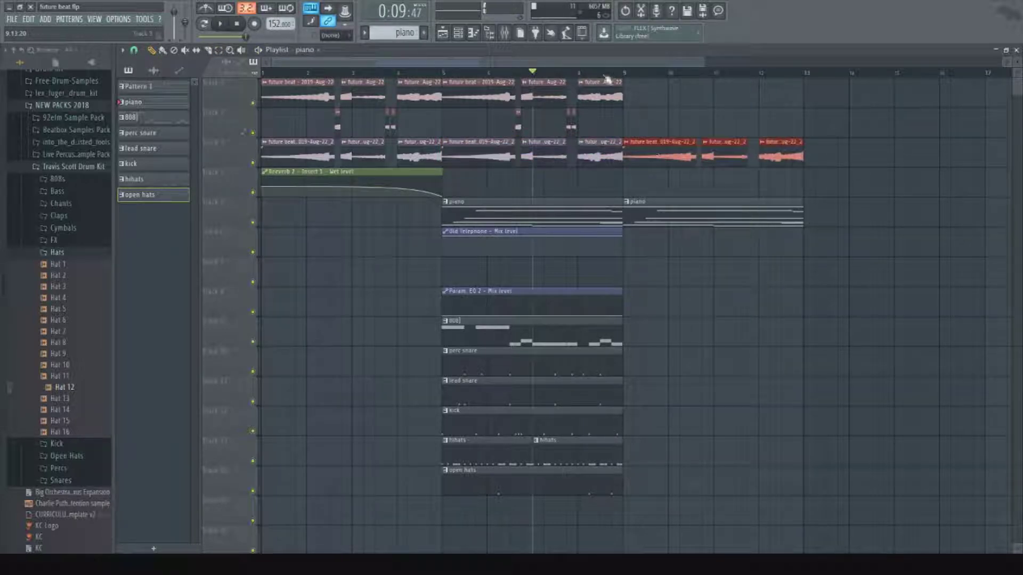
Add a lead snare clip at bar 9 and play the arrangement.
{"action": "left_click", "coordinate": [609, 358]}
{"action": "left_click", "coordinate": [622, 390]}
{"action": "key", "text": "space"}
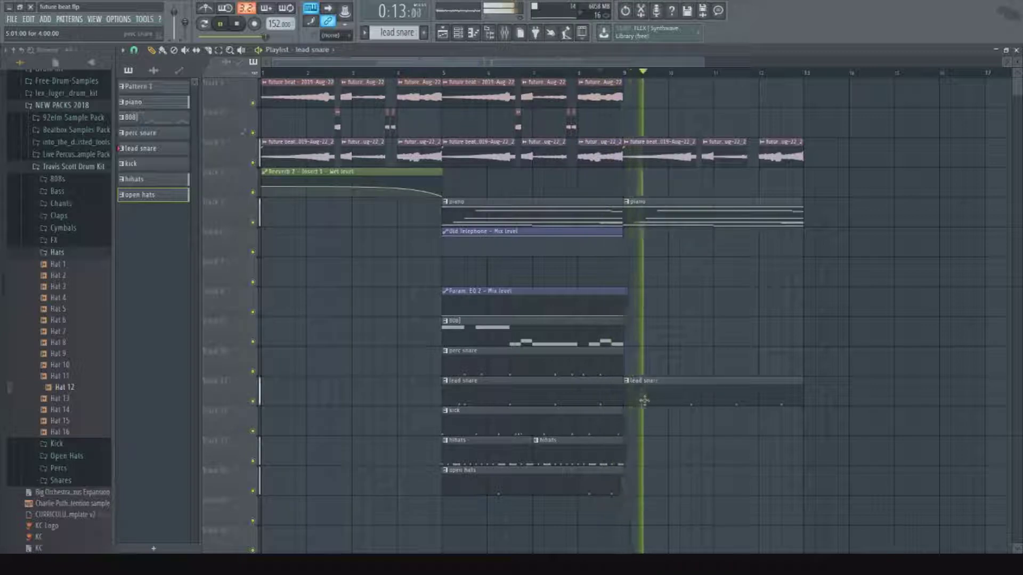
Duplicate the audio, piano and lead snare clips of bars 9–12 and align the copies to start at bar 13.
{"action": "left_click", "coordinate": [219, 50]}
{"action": "left_click_drag", "start_coordinate": [846, 109], "coordinate": [633, 409]}
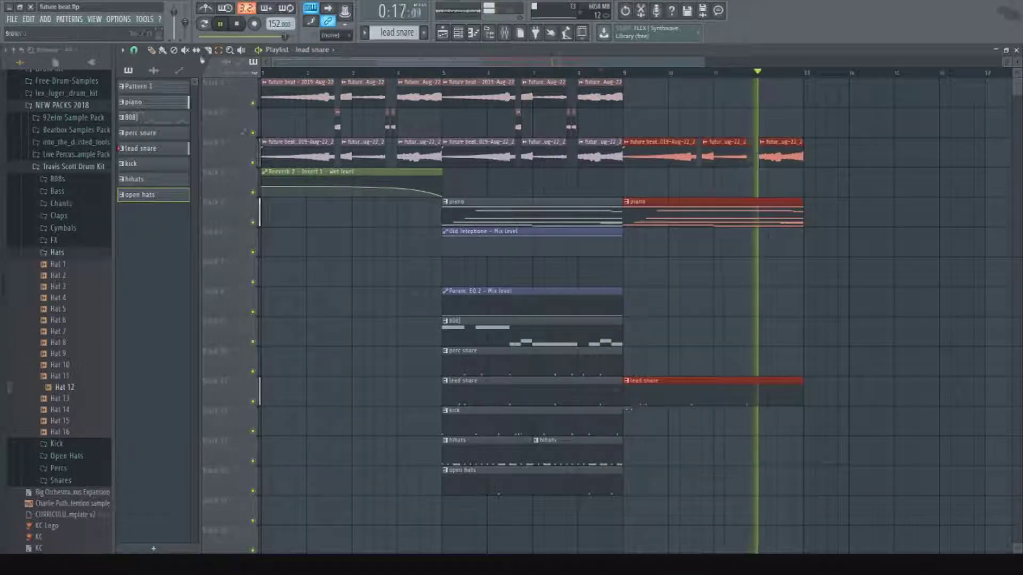
{"action": "key", "text": "ctrl+b"}
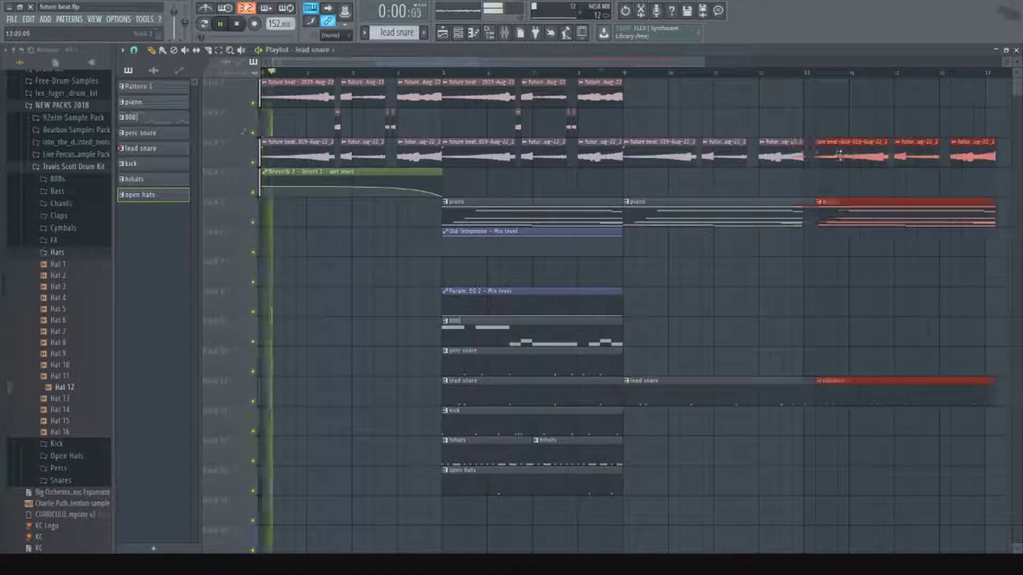
{"action": "left_click_drag", "start_coordinate": [840, 154], "coordinate": [827, 155]}
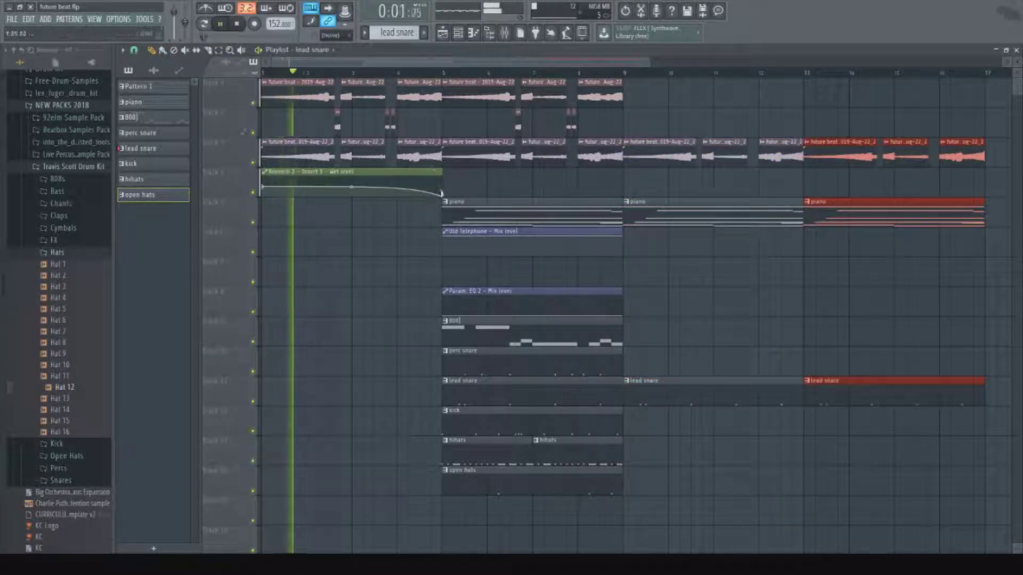
Extend the Reeverb 2 wet level automation clip past bar 11 and move its curve's end point to bar 9.
{"action": "left_click_drag", "start_coordinate": [441, 174], "coordinate": [752, 173]}
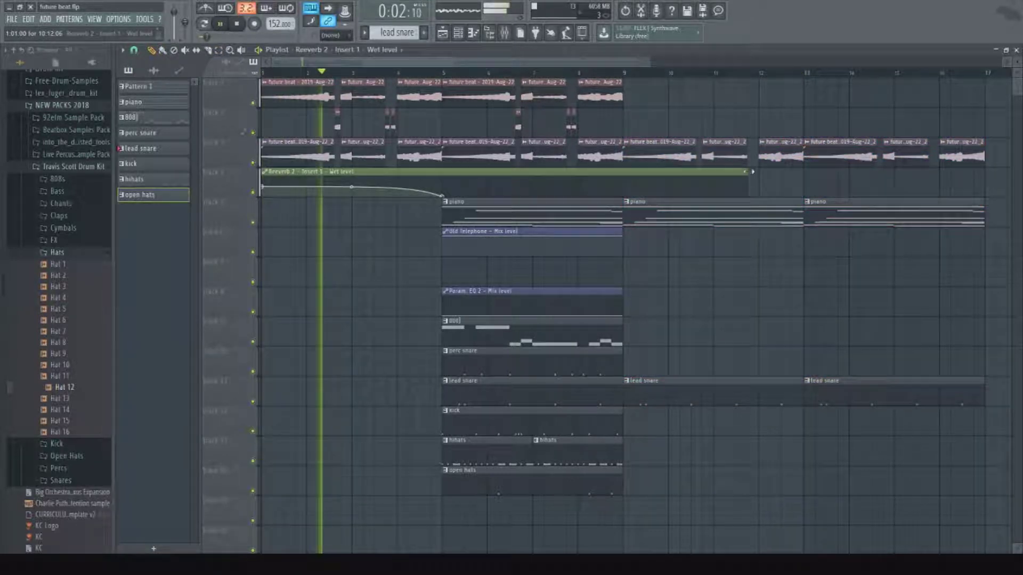
{"action": "left_click_drag", "start_coordinate": [443, 198], "coordinate": [625, 215]}
{"action": "key", "text": "space"}
{"action": "key", "text": "space"}
{"action": "right_click", "coordinate": [443, 188]}
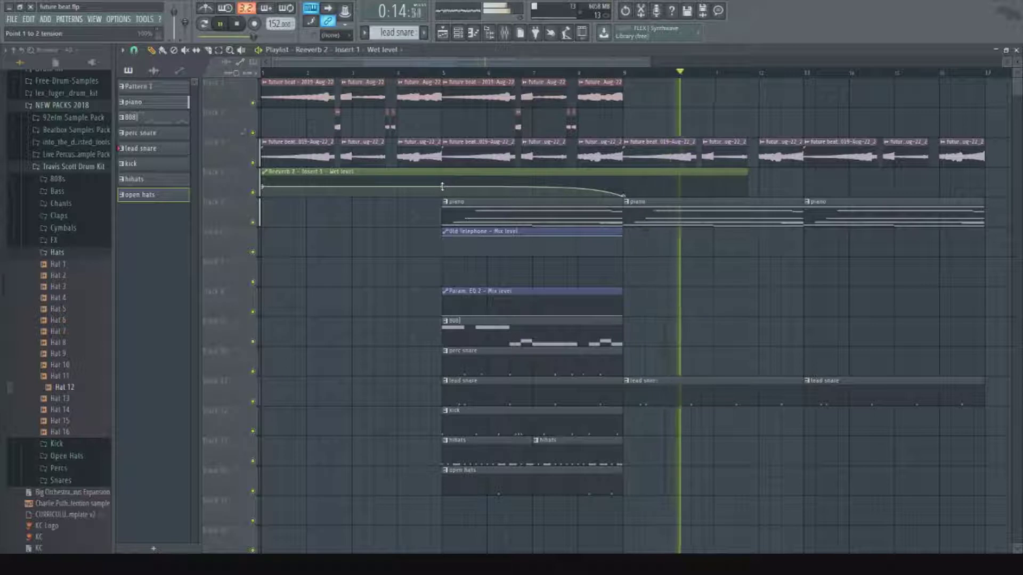
Stop playback and inspect the channel settings of the recorded vocal clip that starts at bar 25.
{"action": "left_click", "coordinate": [237, 29]}
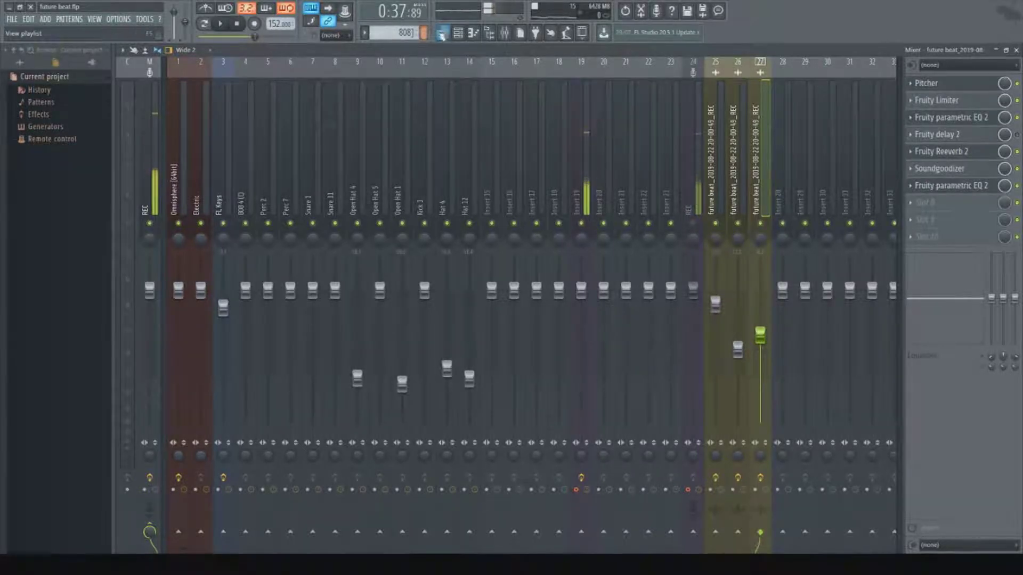
{"action": "left_click", "coordinate": [441, 33]}
{"action": "scroll", "coordinate": [491, 80], "scroll_direction": "down", "scroll_amount": 2, "text": "ctrl"}
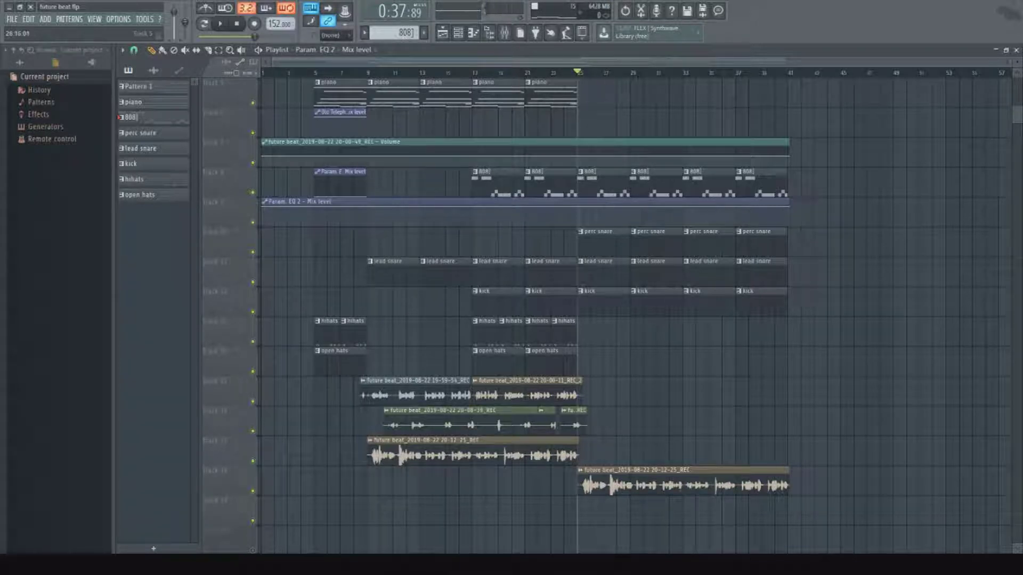
{"action": "double_click", "coordinate": [682, 483]}
{"action": "scroll", "coordinate": [781, 277], "scroll_direction": "down", "scroll_amount": 4}
{"action": "scroll", "coordinate": [780, 277], "scroll_direction": "up", "scroll_amount": 5}
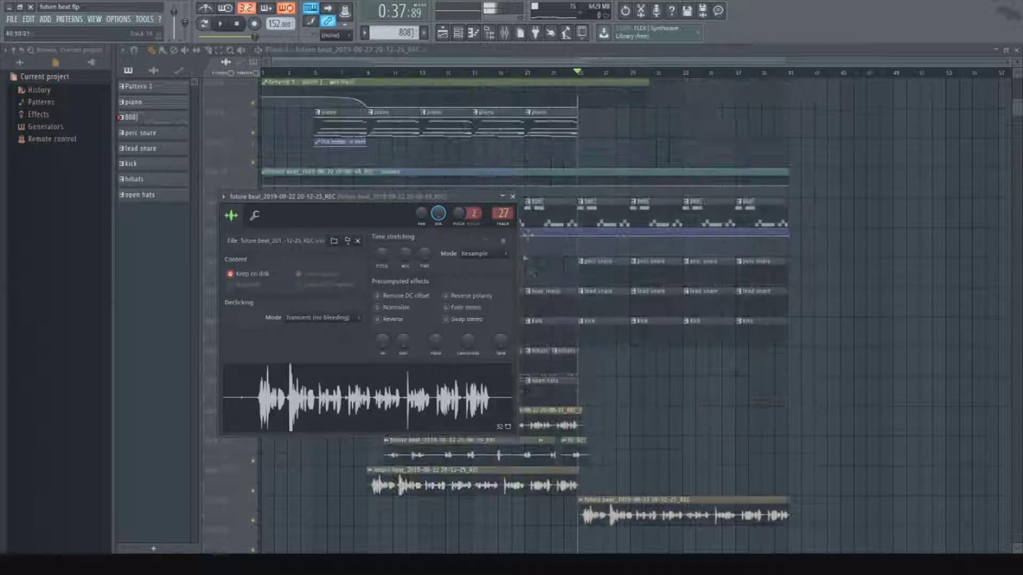
{"action": "left_click", "coordinate": [513, 197]}
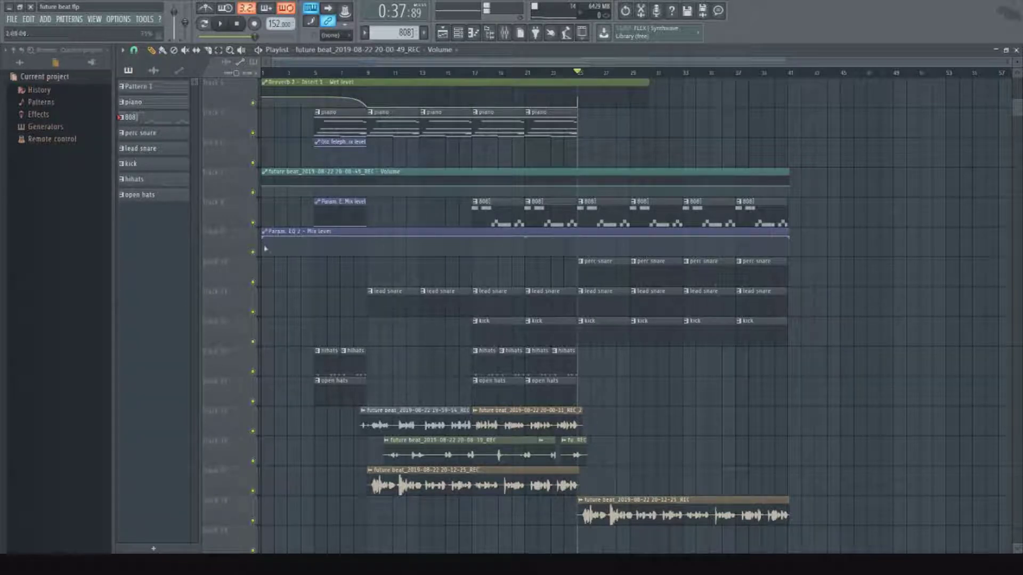
Set the long Param. EQ 2 mix level automation to minimum until bar 25 and high from there, and step the volume automation up at bar 25.
{"action": "left_click_drag", "start_coordinate": [263, 236], "coordinate": [261, 276]}
{"action": "right_click", "coordinate": [579, 256]}
{"action": "right_click", "coordinate": [579, 236]}
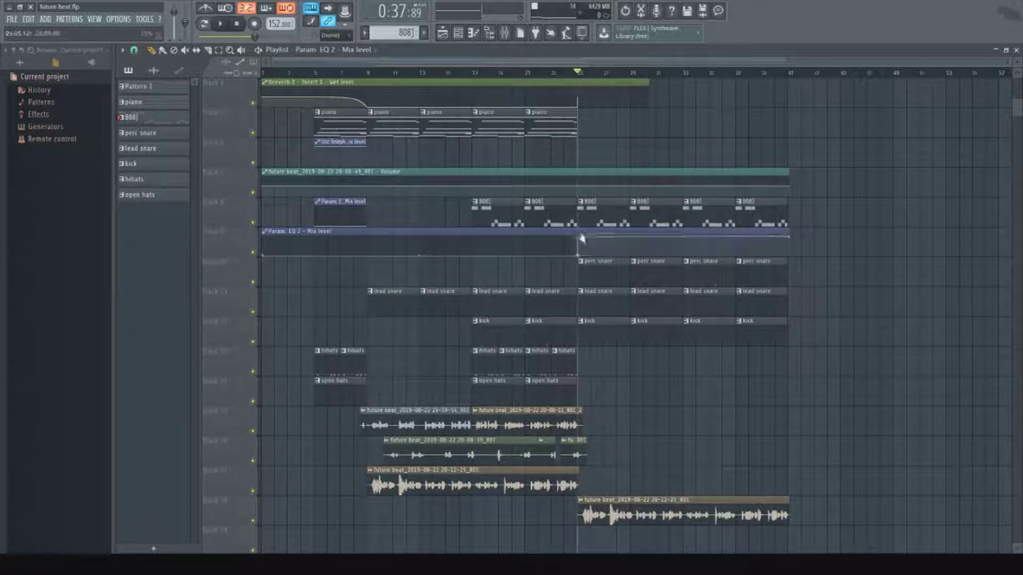
{"action": "left_click", "coordinate": [505, 37]}
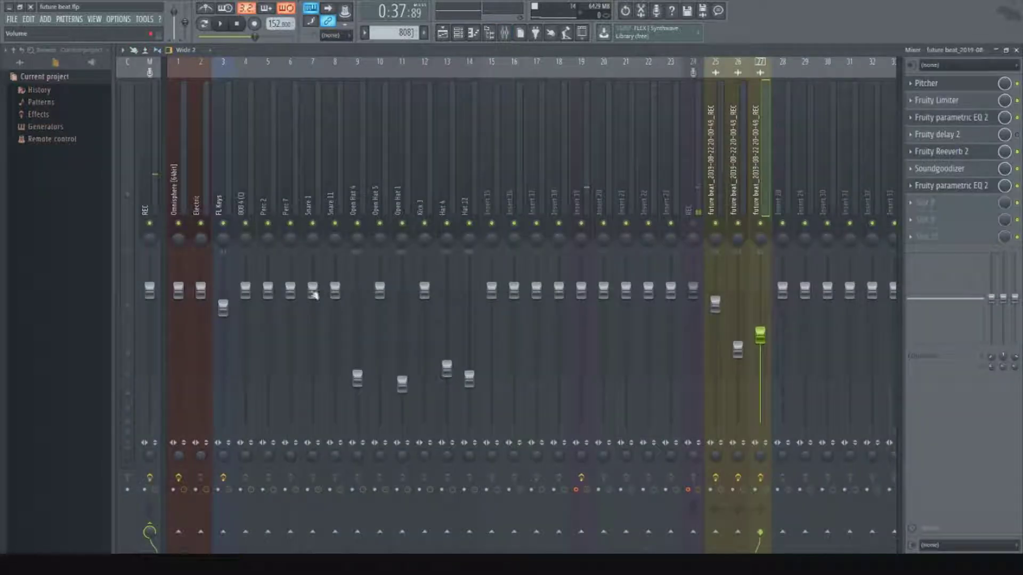
{"action": "left_click", "coordinate": [442, 32]}
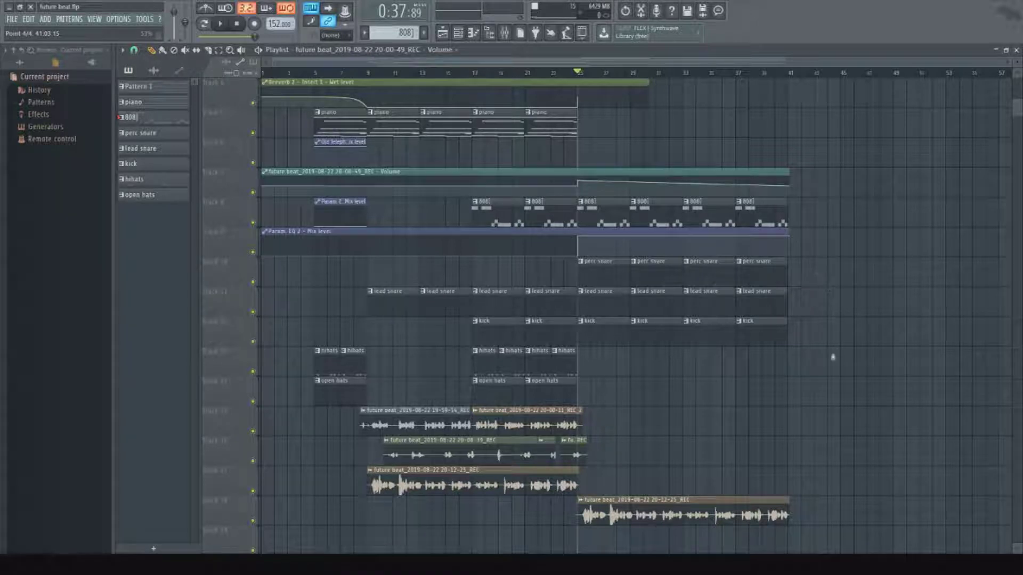
Play the arrangement from the beginning and review the clips across all its tracks.
{"action": "left_click", "coordinate": [237, 23]}
{"action": "key", "text": "space"}
{"action": "scroll", "coordinate": [392, 279], "scroll_direction": "up", "scroll_amount": 1}
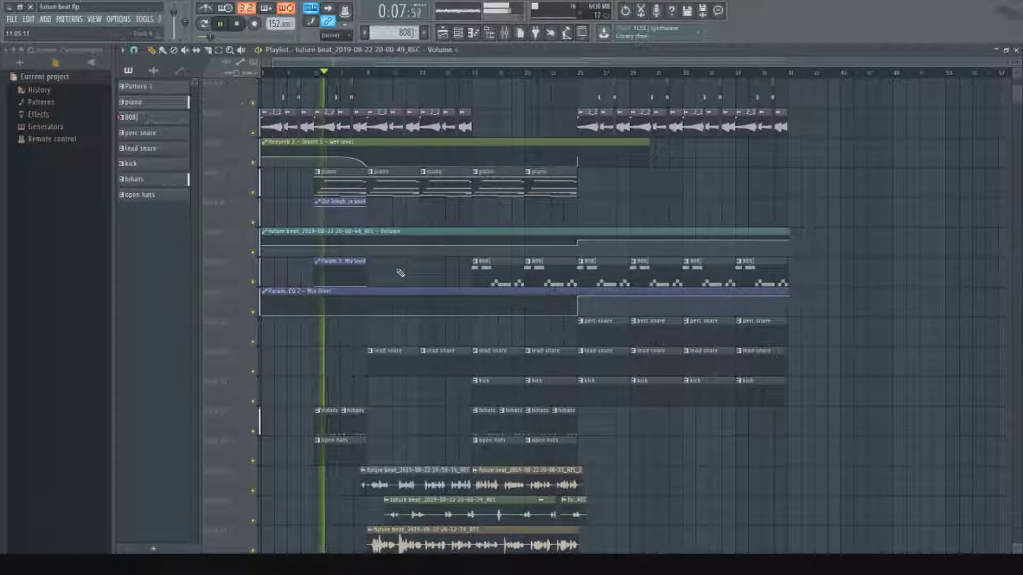
{"action": "scroll", "coordinate": [400, 274], "scroll_direction": "down", "scroll_amount": 5}
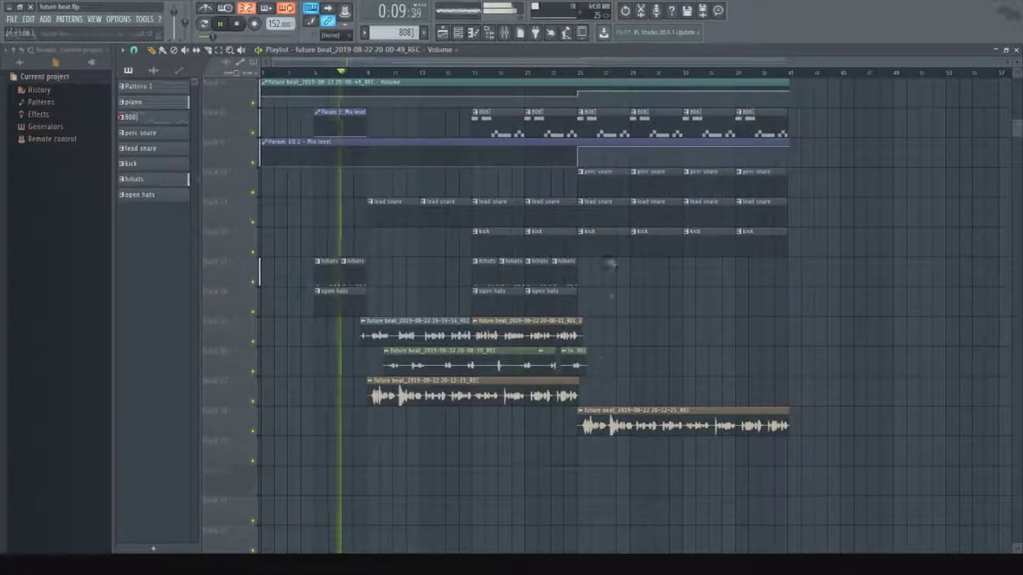
{"action": "scroll", "coordinate": [730, 395], "scroll_direction": "up", "scroll_amount": 1}
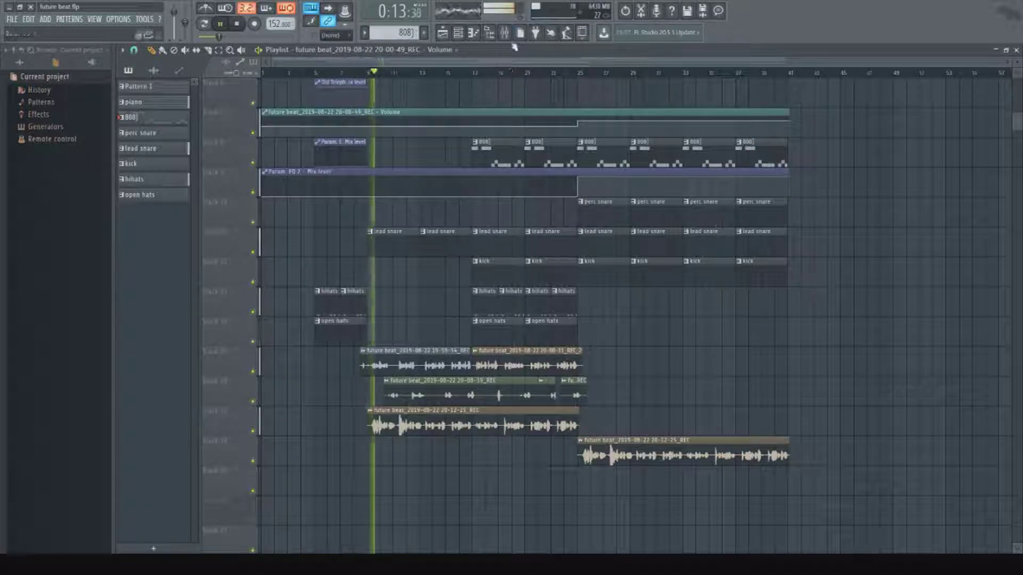
Lower the level of mixer insert 25 slightly, balancing it against insert 26 during playback.
{"action": "key", "text": "F9"}
{"action": "left_click_drag", "start_coordinate": [715, 304], "coordinate": [715, 324]}
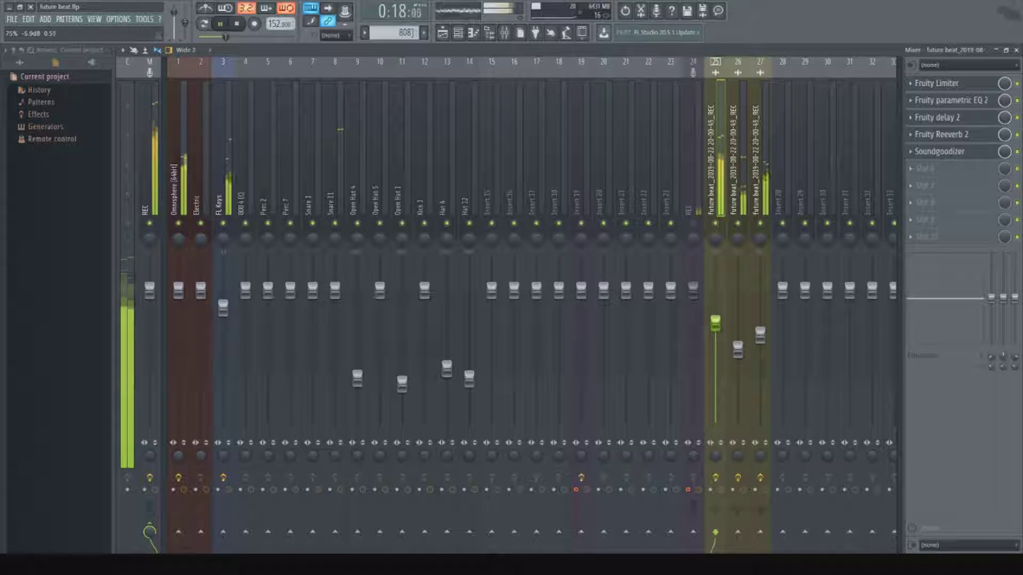
{"action": "left_click", "coordinate": [738, 349]}
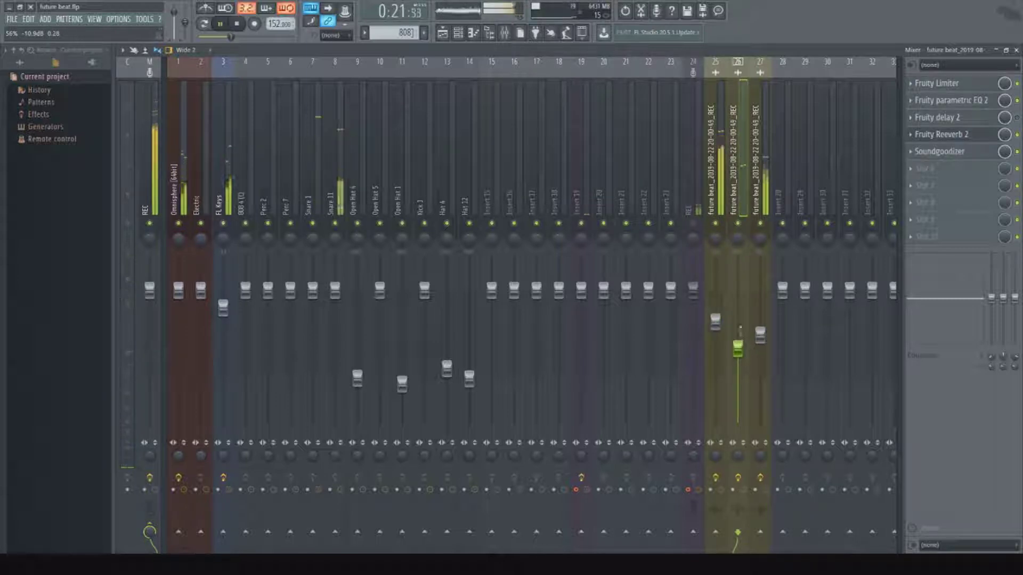
{"action": "left_click", "coordinate": [443, 32]}
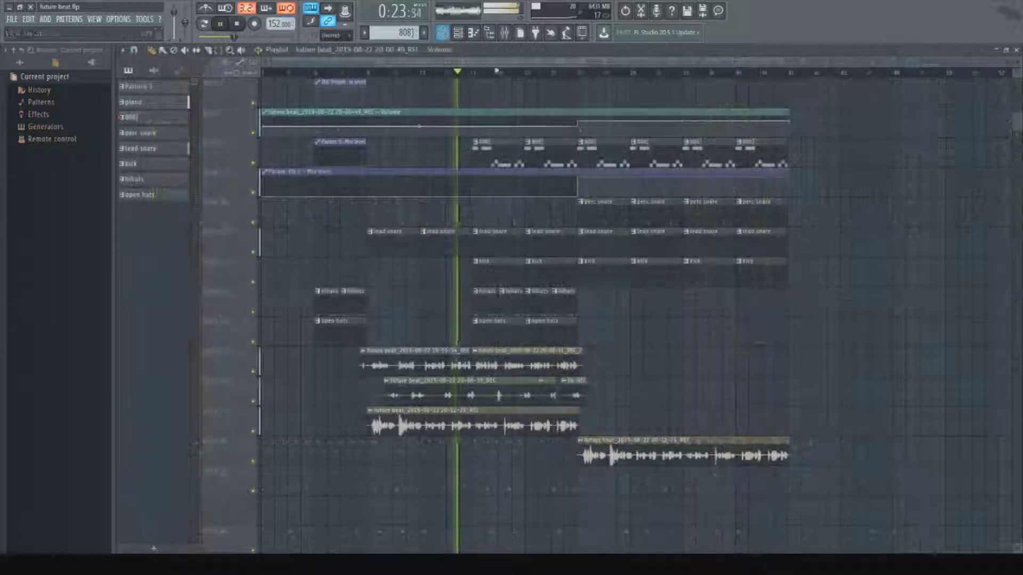
{"action": "left_click", "coordinate": [504, 33]}
{"action": "left_click_drag", "start_coordinate": [713, 327], "coordinate": [713, 319]}
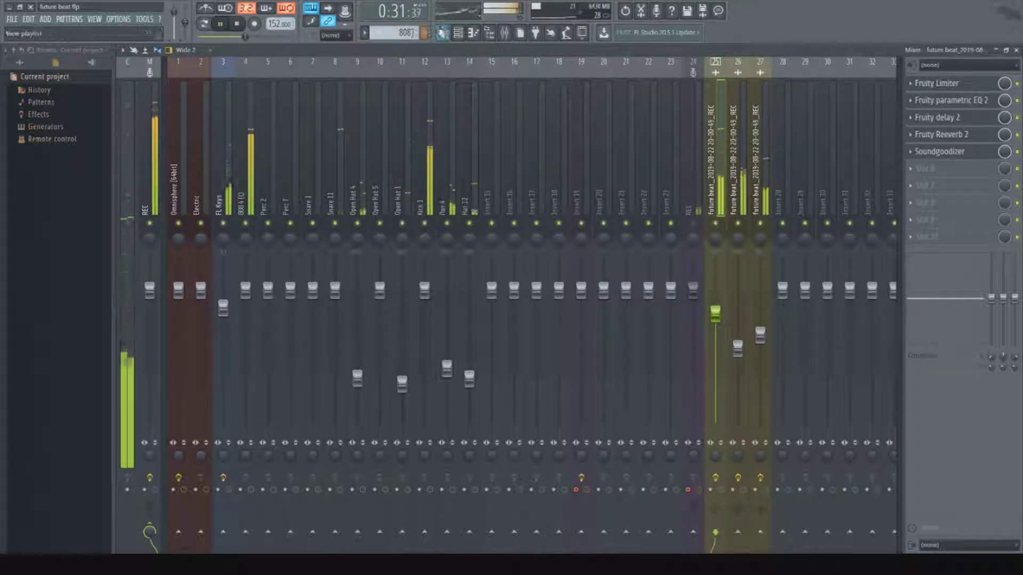
{"action": "left_click", "coordinate": [442, 33]}
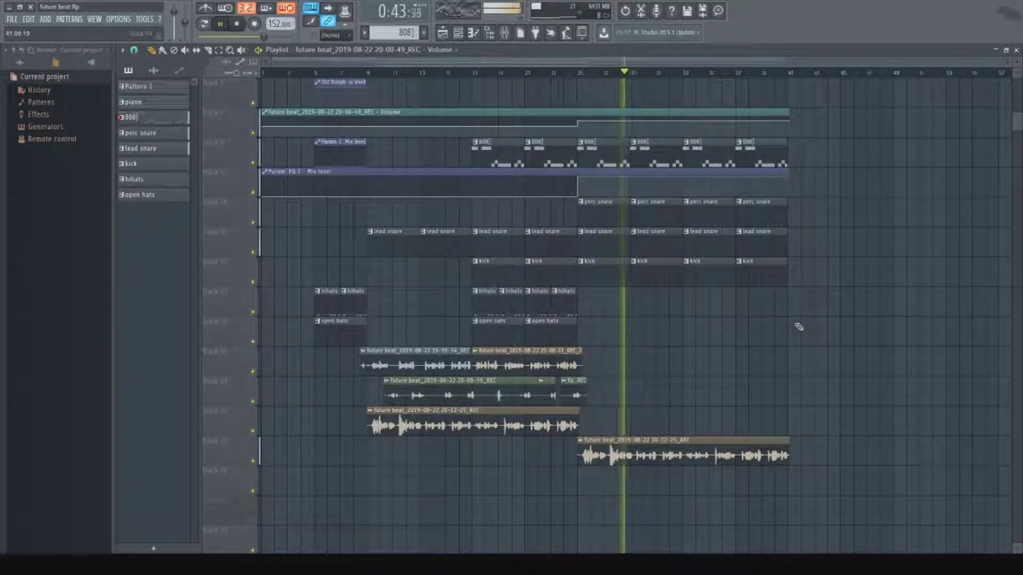
Drop the end point of the Param. EQ 2 mix level automation to minimum, with a curved descent from bar 25 to 41, and replay it.
{"action": "key", "text": "space"}
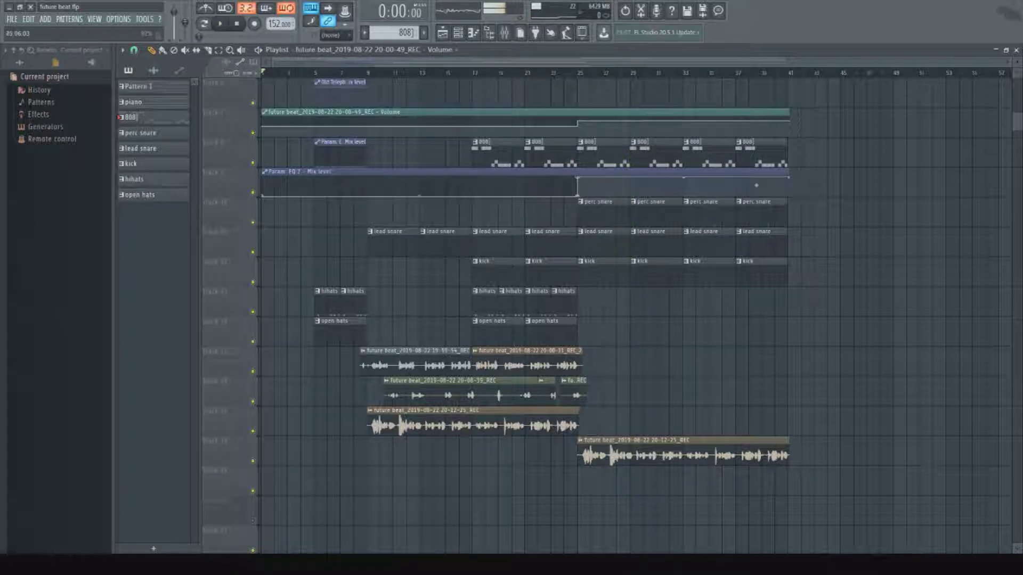
{"action": "left_click_drag", "start_coordinate": [789, 177], "coordinate": [792, 197]}
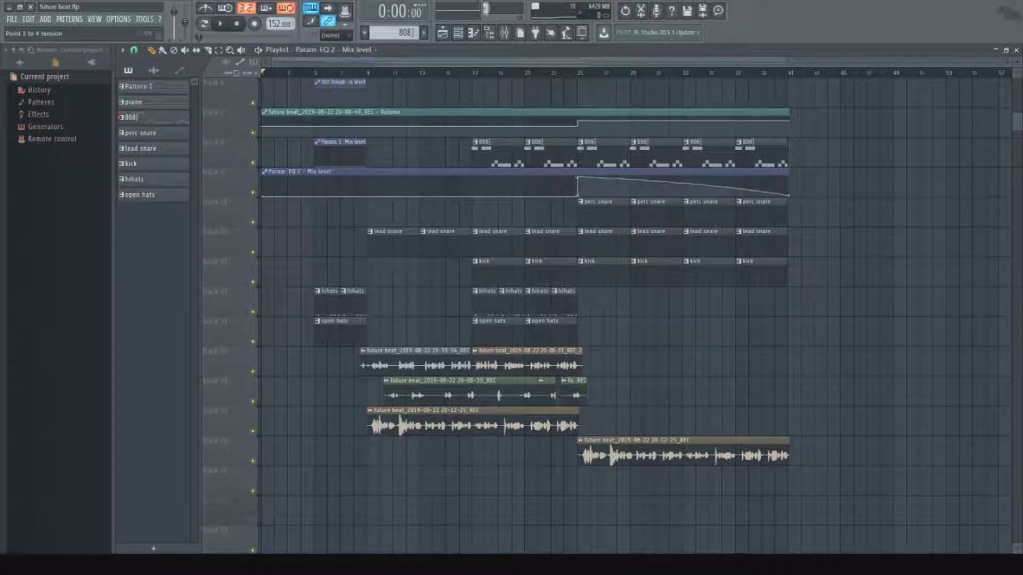
{"action": "key", "text": "space"}
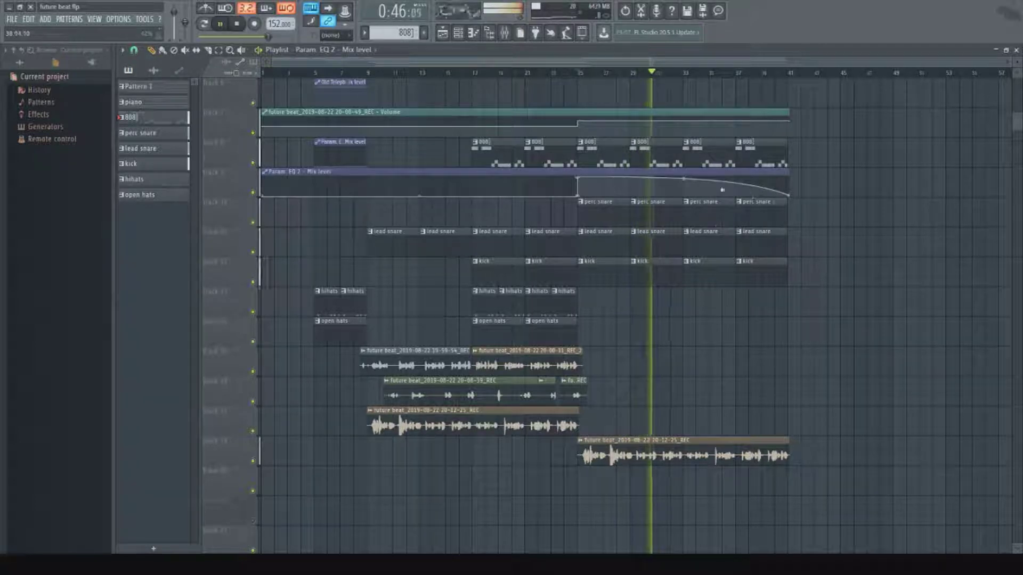
Add two piano pattern clips at bars 33 and 37 on the existing piano track.
{"action": "scroll", "coordinate": [820, 229], "scroll_direction": "up", "scroll_amount": 5}
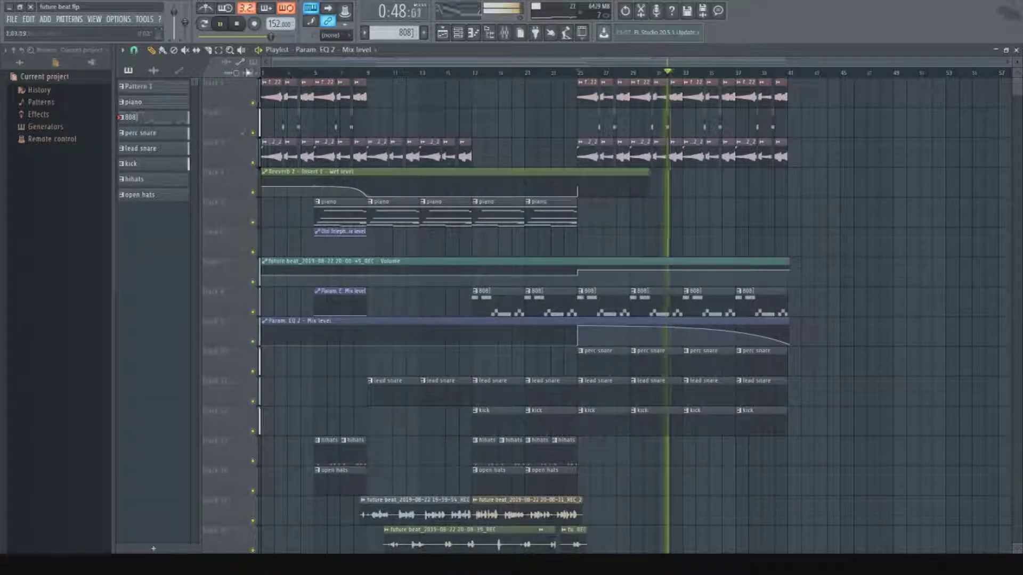
{"action": "left_click", "coordinate": [554, 211]}
{"action": "left_click", "coordinate": [684, 210]}
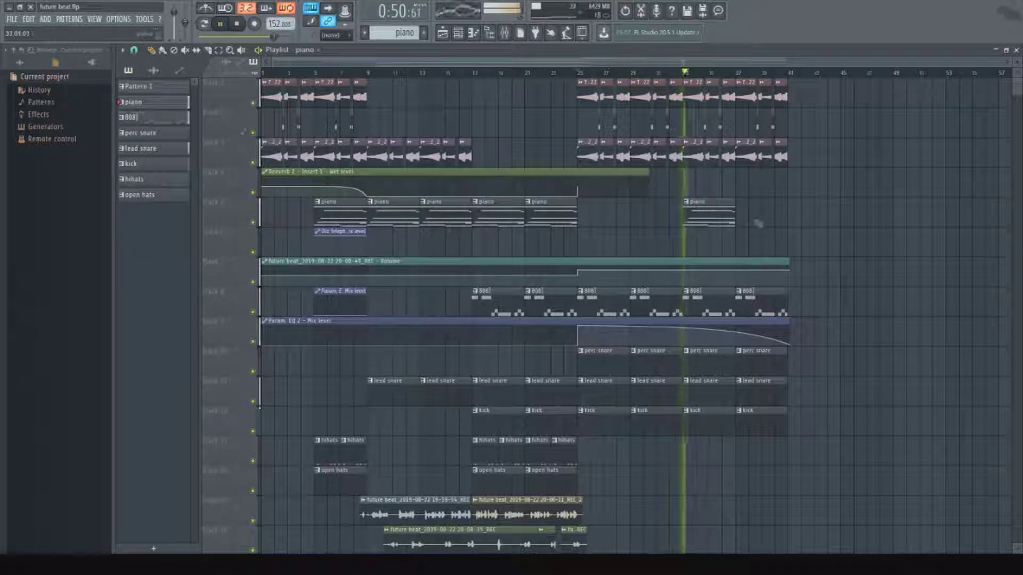
{"action": "left_click", "coordinate": [759, 216]}
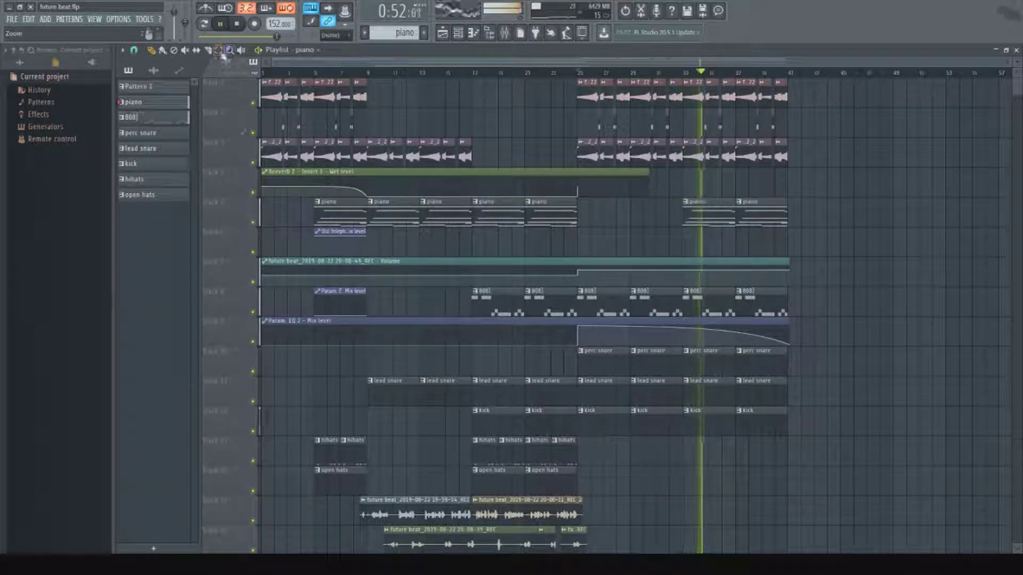
Listen to the section from bar 25 onward and examine the level and effect chain of mixer insert 27.
{"action": "left_click_drag", "start_coordinate": [828, 80], "coordinate": [547, 149]}
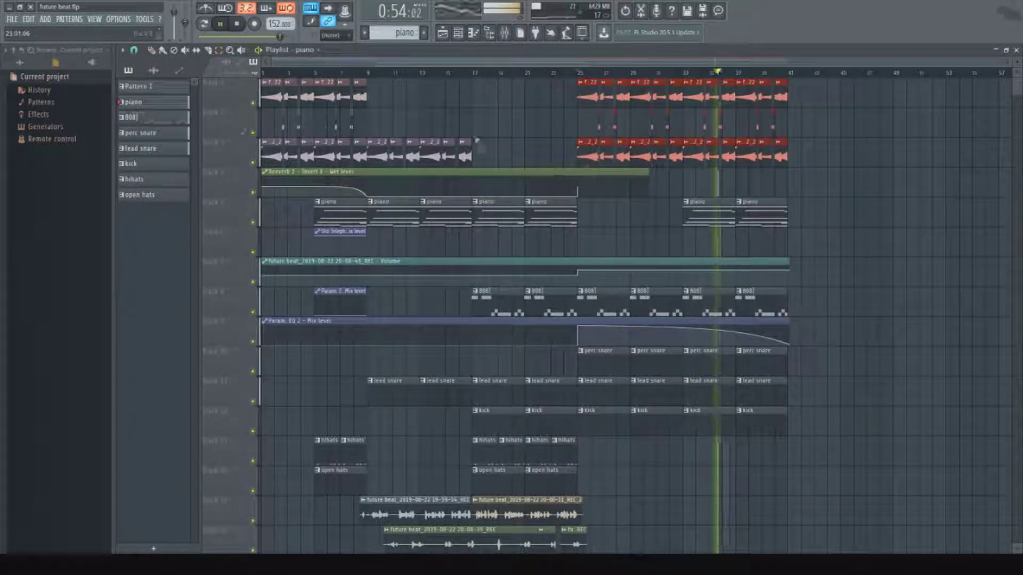
{"action": "key", "text": "F9"}
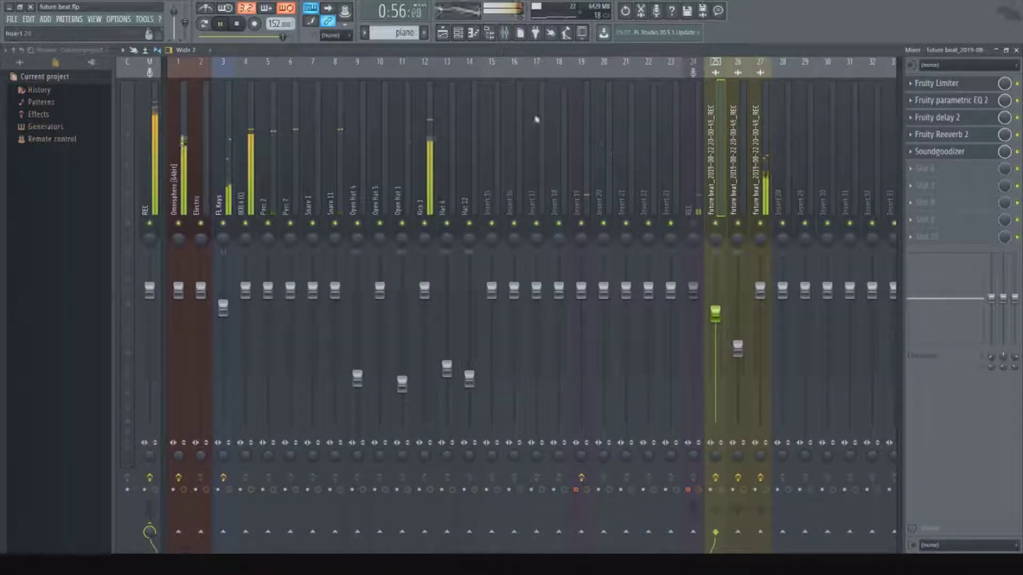
{"action": "key", "text": "F9"}
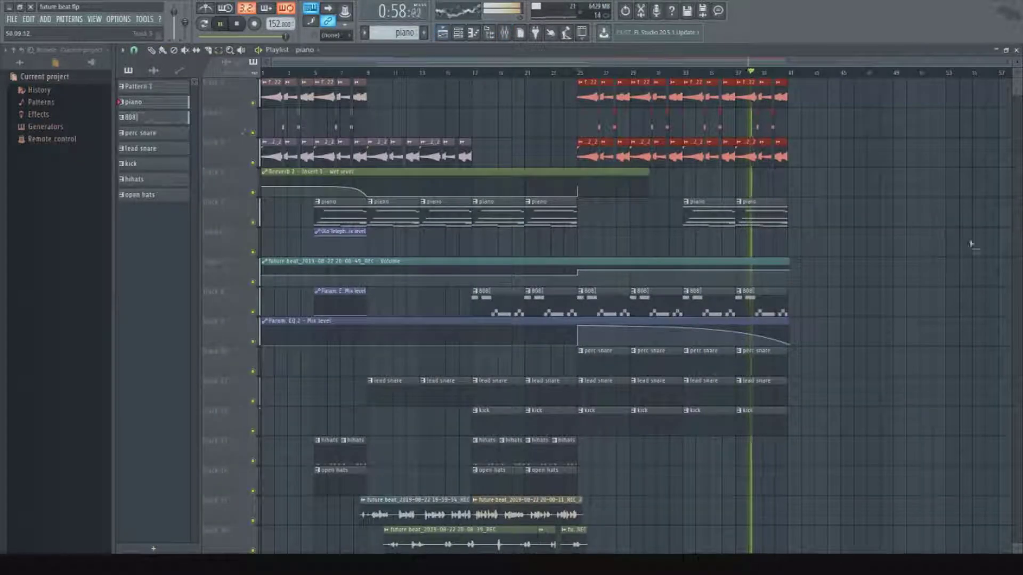
{"action": "scroll", "coordinate": [823, 237], "scroll_direction": "up", "scroll_amount": 3}
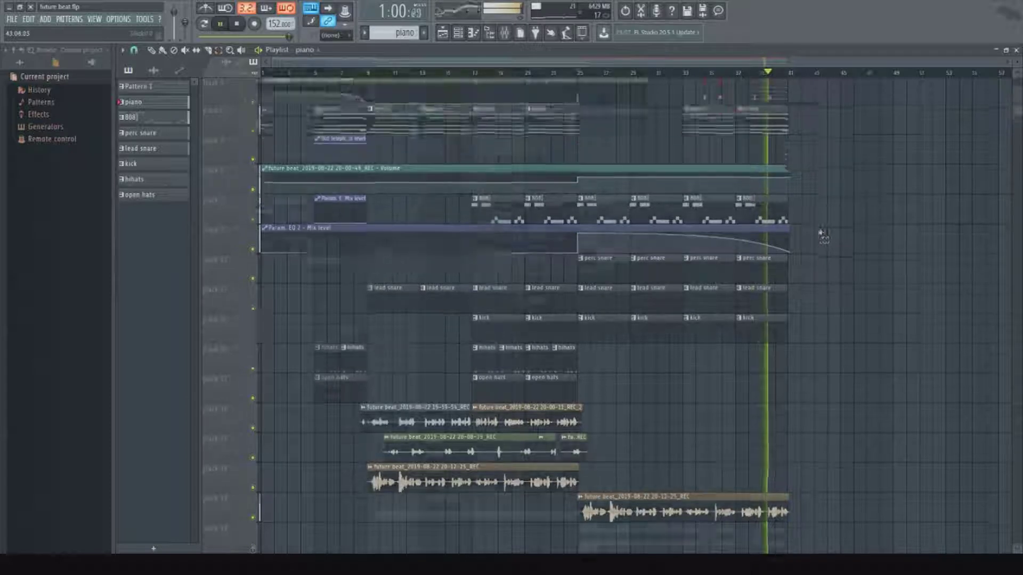
{"action": "scroll", "coordinate": [820, 237], "scroll_direction": "up", "scroll_amount": 1}
{"action": "key", "text": "space"}
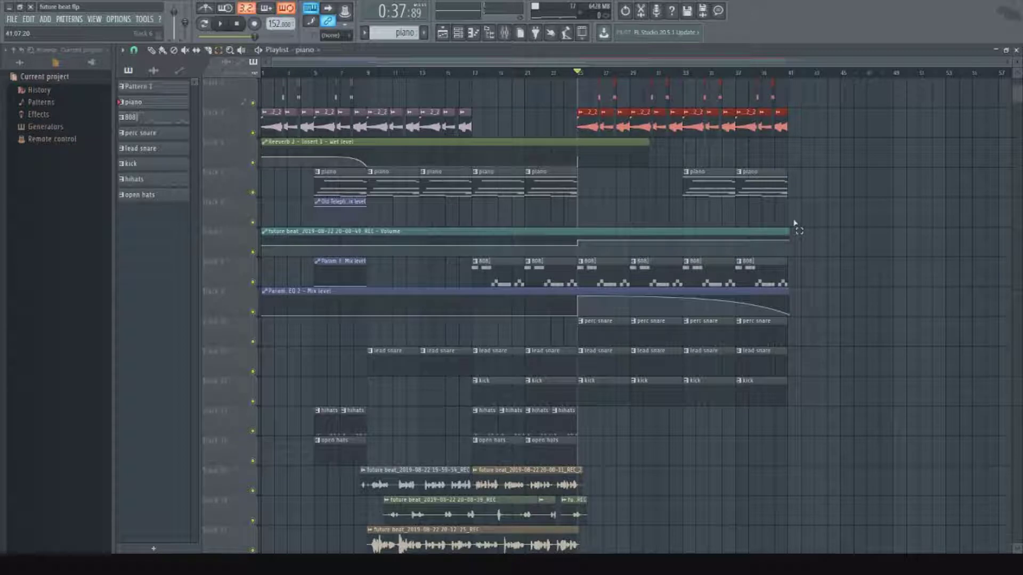
{"action": "left_click", "coordinate": [505, 35]}
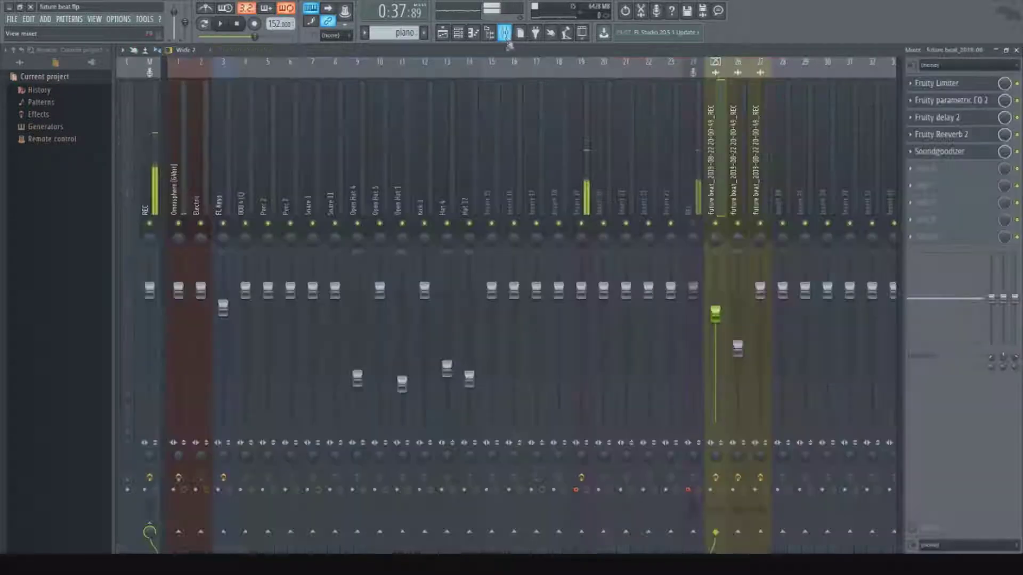
{"action": "left_click", "coordinate": [762, 191]}
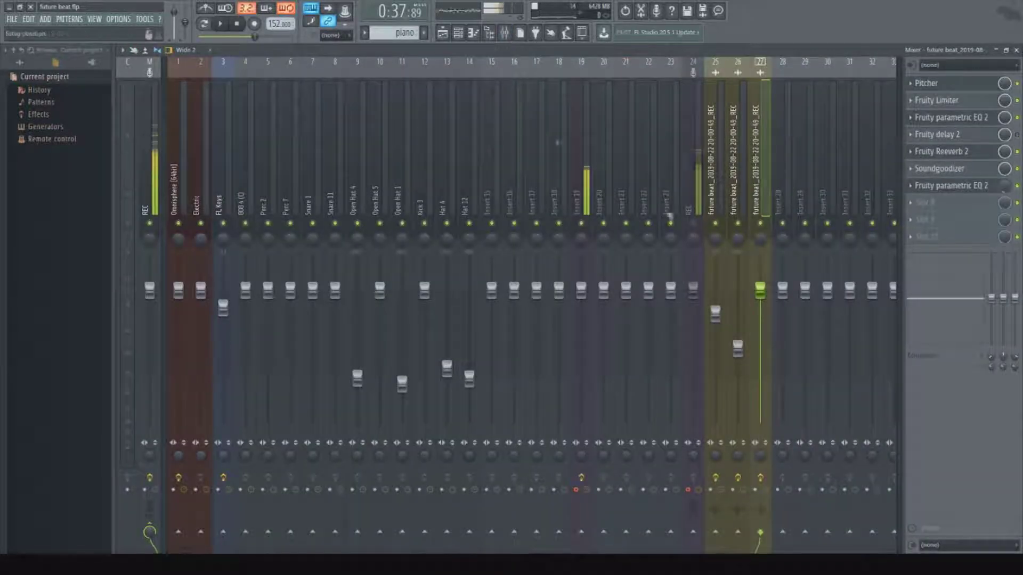
{"action": "left_click", "coordinate": [443, 33]}
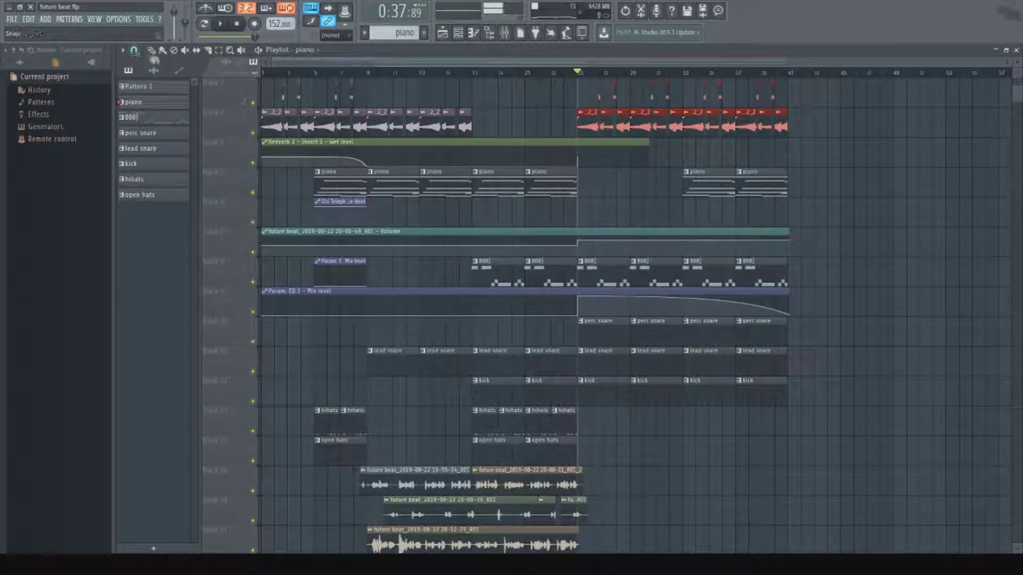
Extend the Param. EQ 2 mix level clip to bar 45 and create a band 7 frequency automation clip from insert 27's slot 7 EQ.
{"action": "left_click_drag", "start_coordinate": [789, 292], "coordinate": [838, 292]}
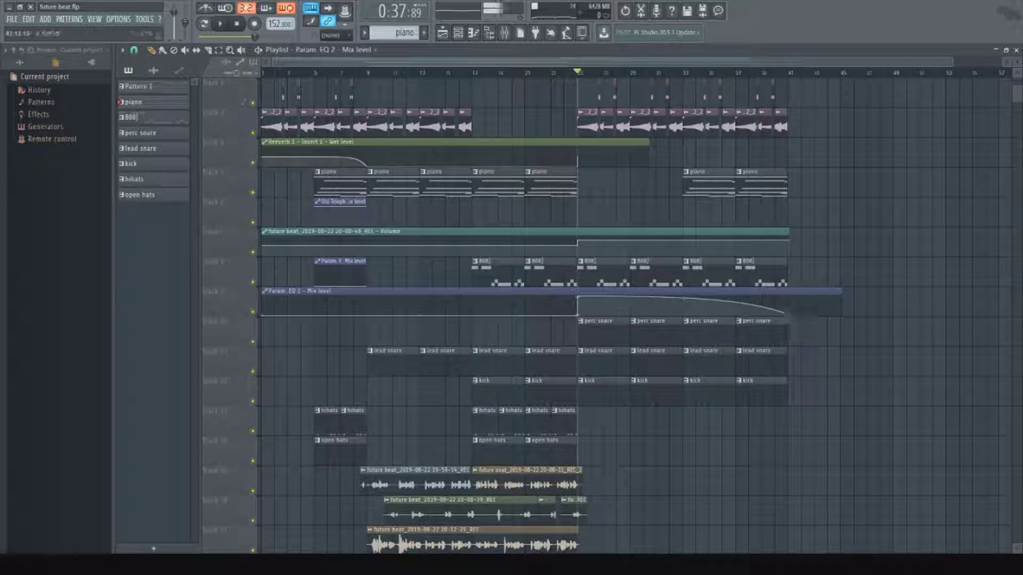
{"action": "left_click", "coordinate": [520, 29]}
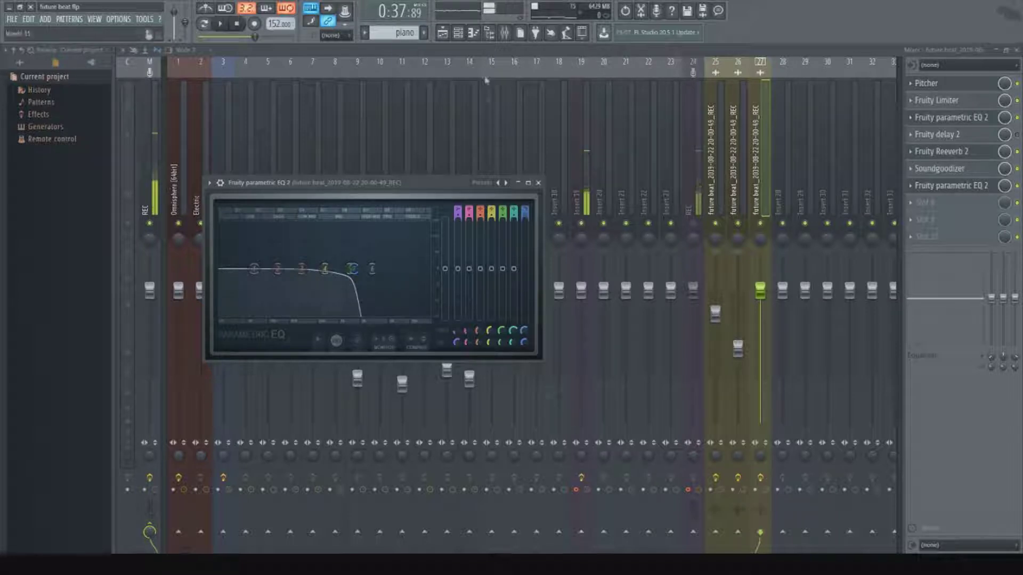
{"action": "left_click", "coordinate": [442, 35]}
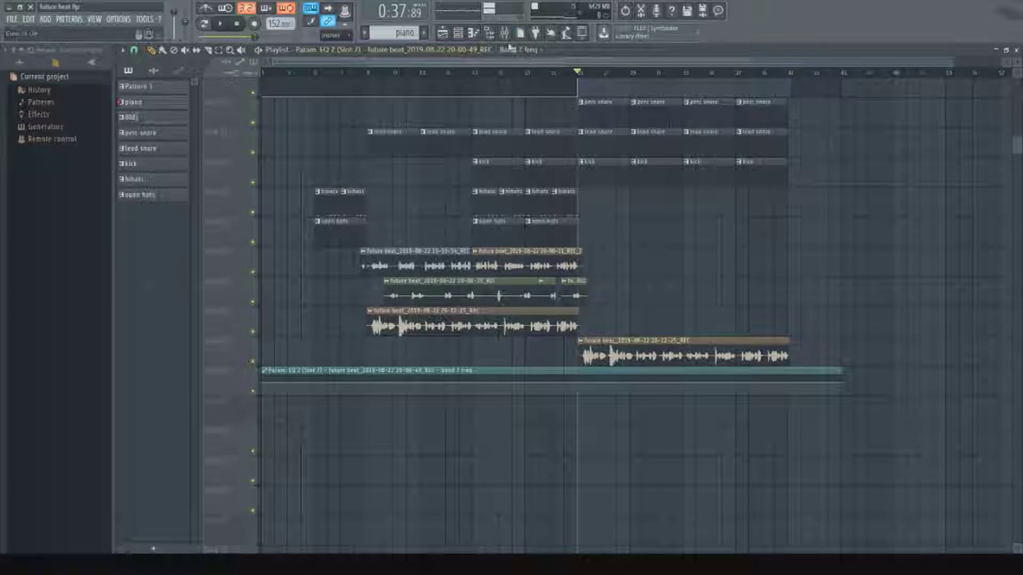
Shape the band 7 frequency automation to rise from bar 25 to bar 41, and trim the clip's start to bar 25.
{"action": "left_click", "coordinate": [503, 32]}
{"action": "left_click", "coordinate": [960, 187]}
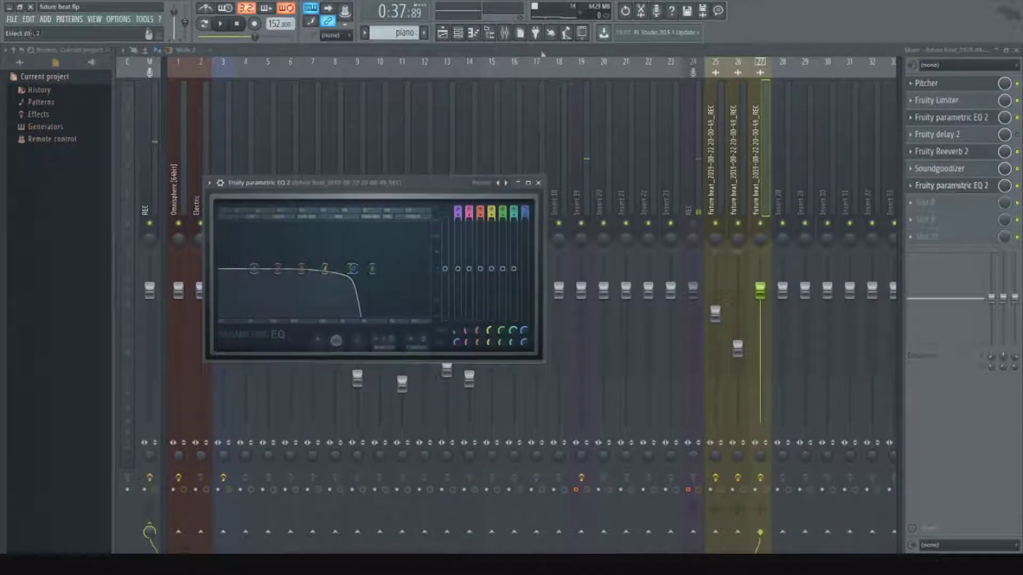
{"action": "left_click", "coordinate": [442, 33]}
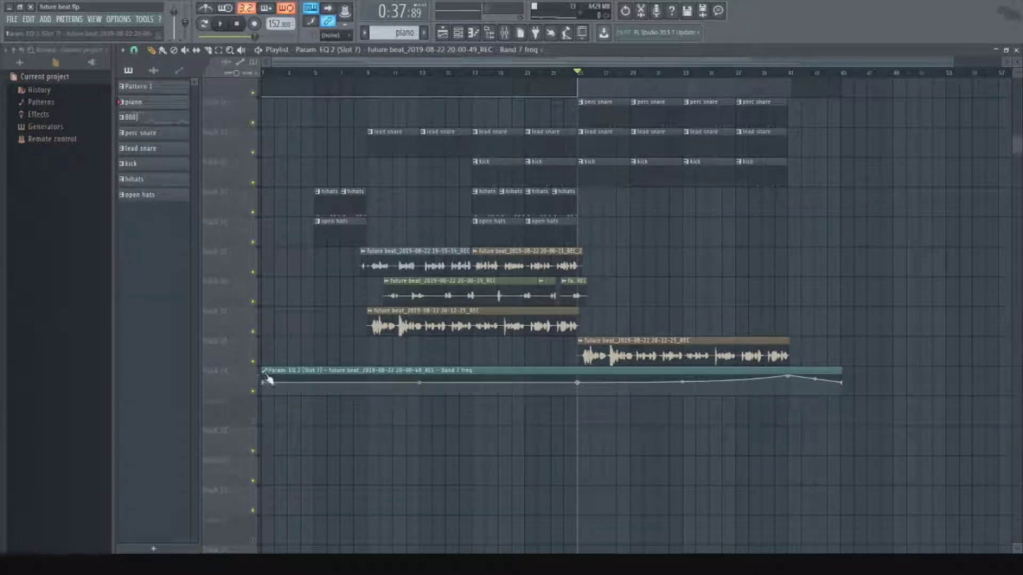
{"action": "left_click_drag", "start_coordinate": [258, 370], "coordinate": [562, 364]}
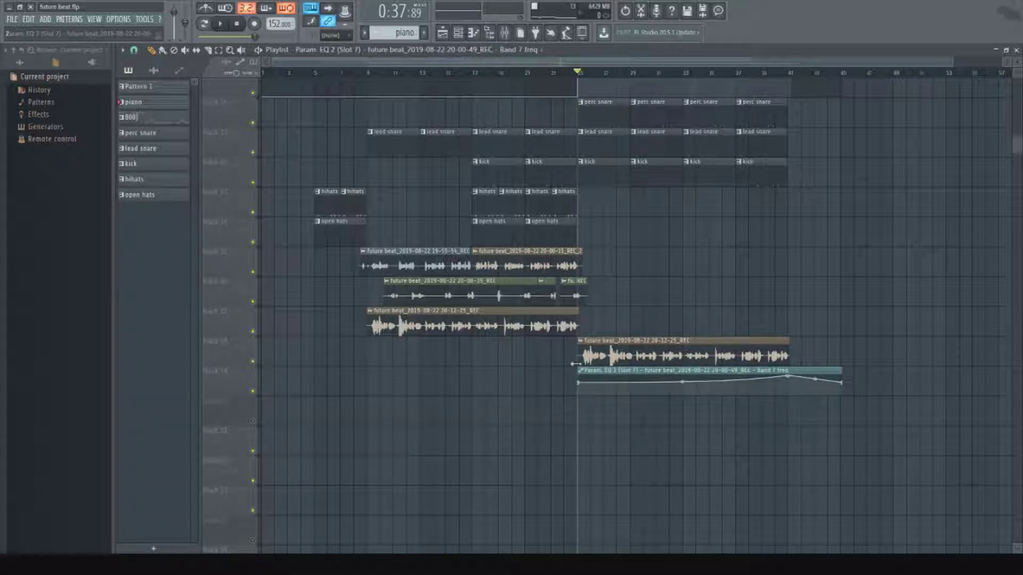
Play from bar 25 and pull the last point of the band 7 frequency automation down to about bar 42.
{"action": "key", "text": "space"}
{"action": "scroll", "coordinate": [904, 304], "scroll_direction": "up", "scroll_amount": 5}
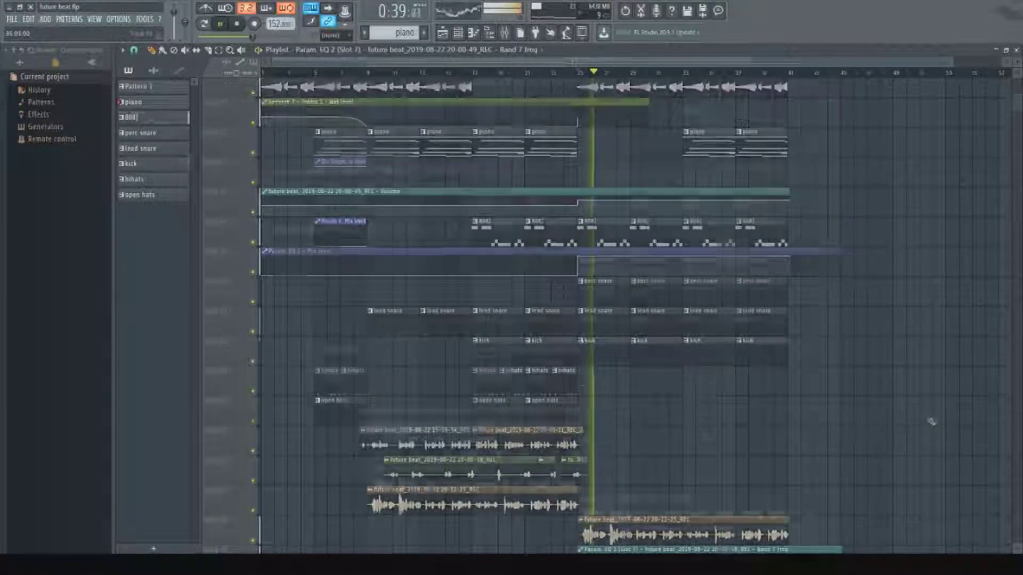
{"action": "scroll", "coordinate": [931, 422], "scroll_direction": "down", "scroll_amount": 5}
{"action": "key", "text": "space"}
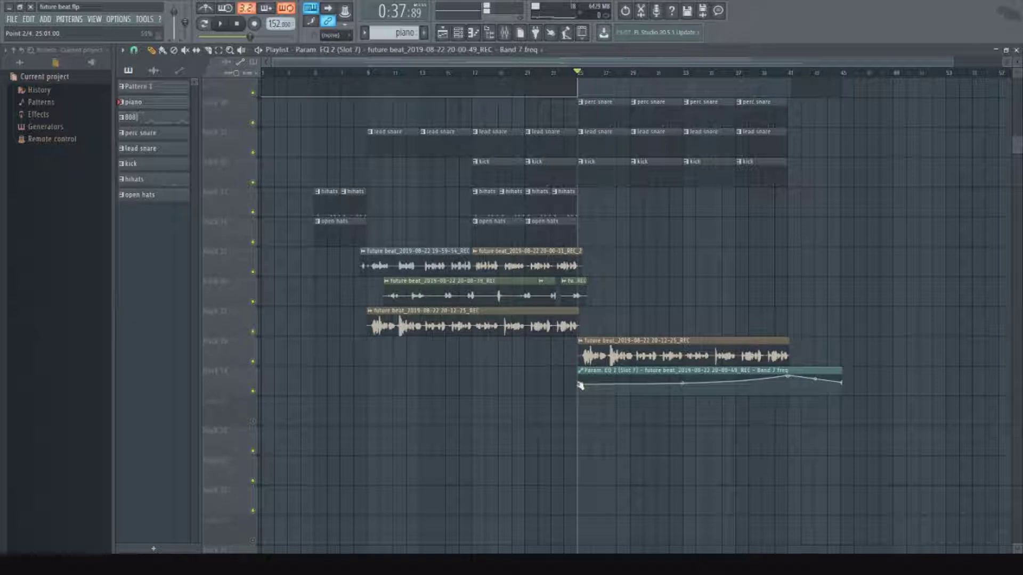
{"action": "key", "text": "space"}
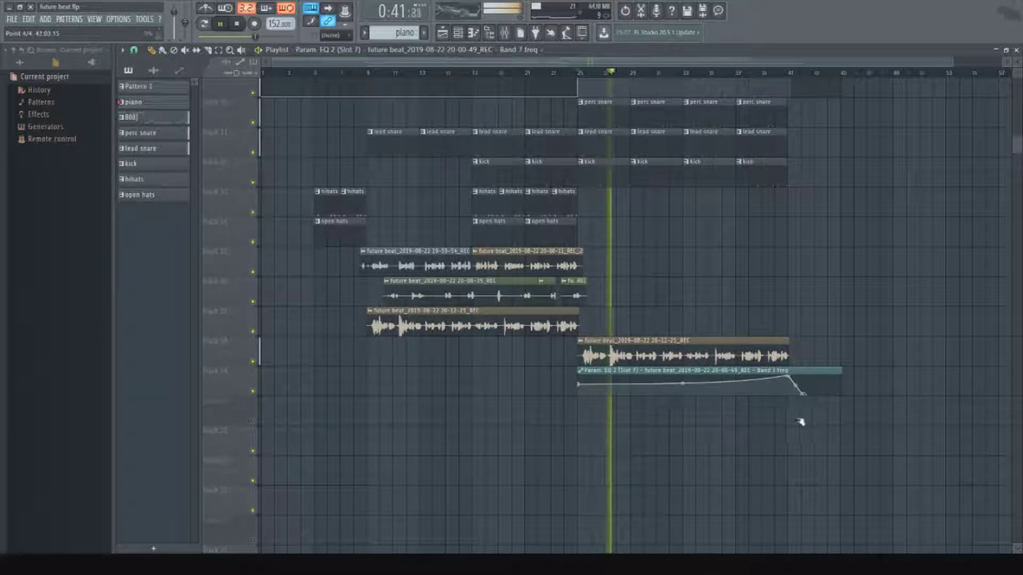
Add a perc snare clip and a kick clip at bar 41 on their existing tracks.
{"action": "scroll", "coordinate": [826, 347], "scroll_direction": "up", "scroll_amount": 5}
{"action": "scroll", "coordinate": [826, 347], "scroll_direction": "up", "scroll_amount": 3}
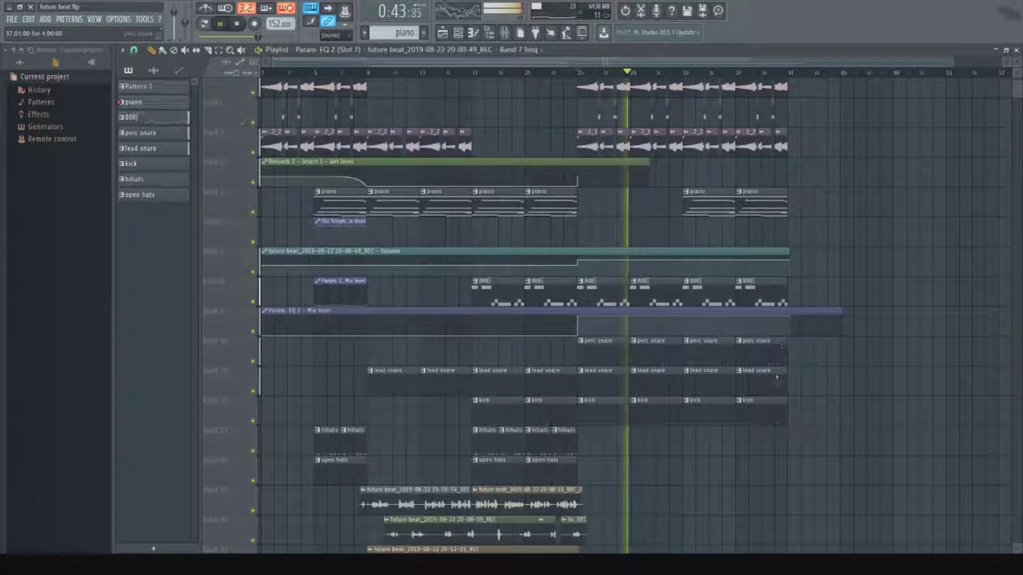
{"action": "left_click", "coordinate": [804, 354]}
{"action": "scroll", "coordinate": [844, 217], "scroll_direction": "up", "scroll_amount": 1}
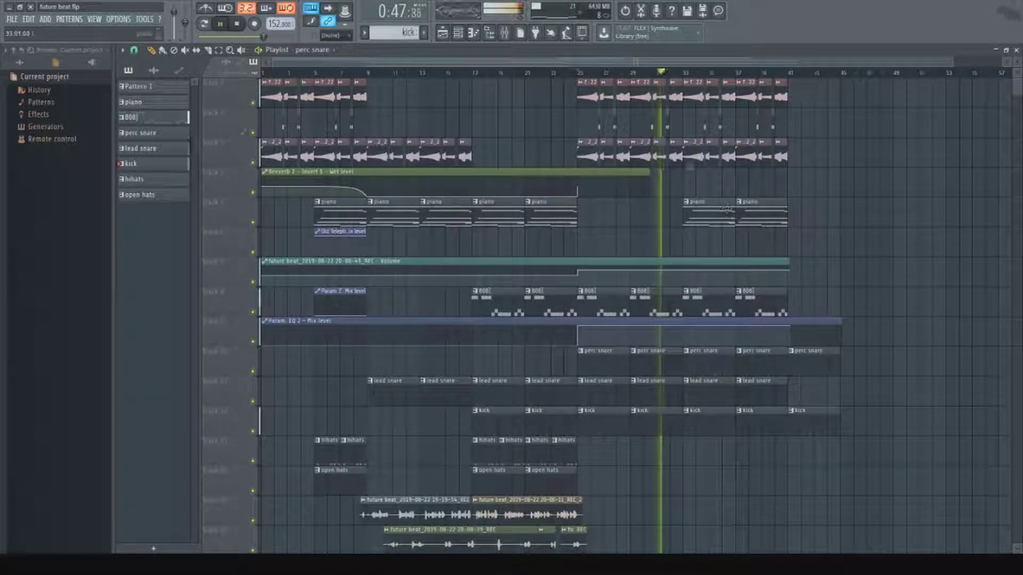
Raise the dry level of Fruity Reeverb 2 on mixer insert 27 to 86%.
{"action": "key", "text": "F9"}
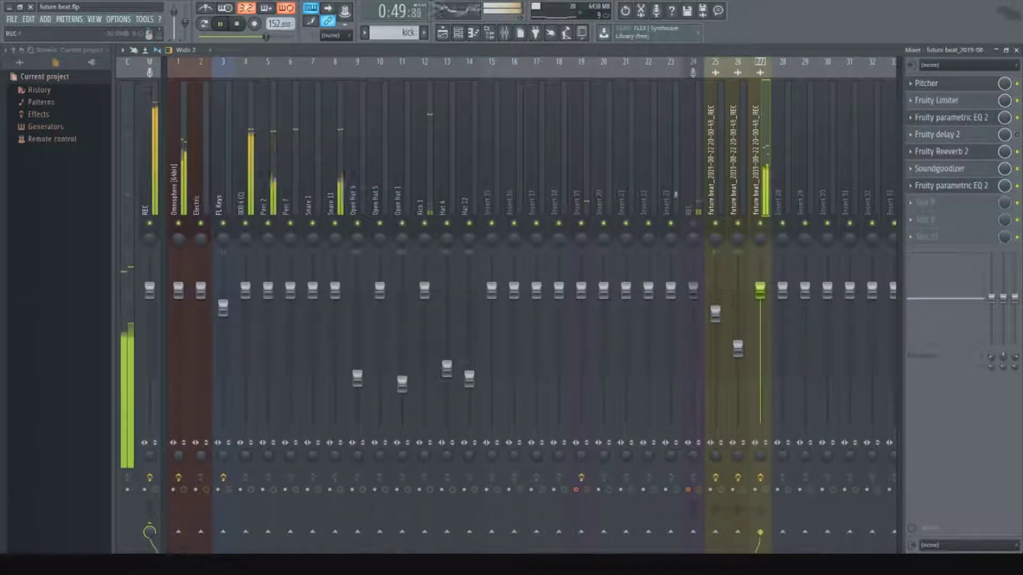
{"action": "left_click", "coordinate": [962, 151]}
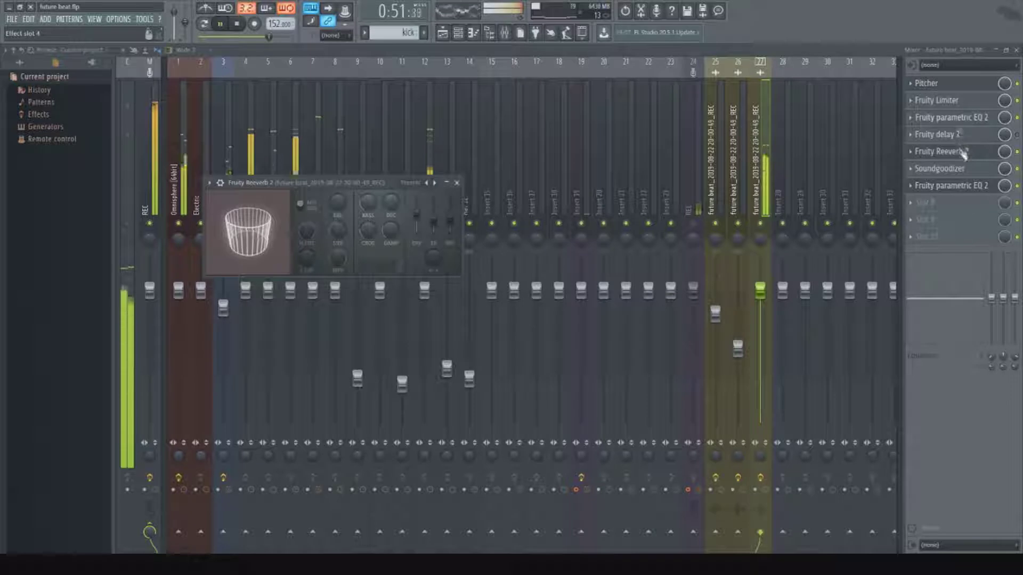
{"action": "left_click", "coordinate": [966, 185]}
{"action": "left_click", "coordinate": [967, 154]}
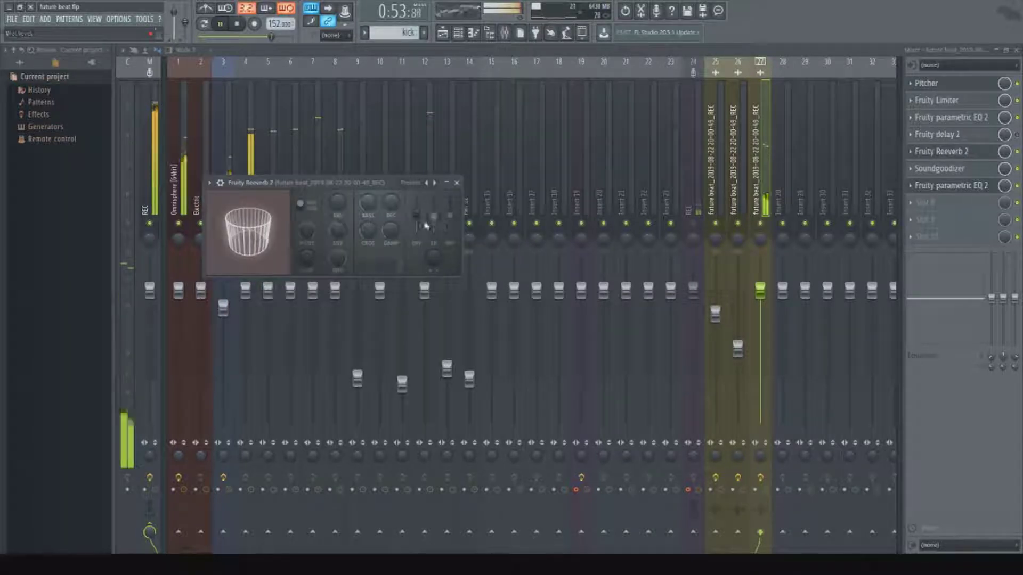
{"action": "left_click_drag", "start_coordinate": [417, 215], "coordinate": [421, 212]}
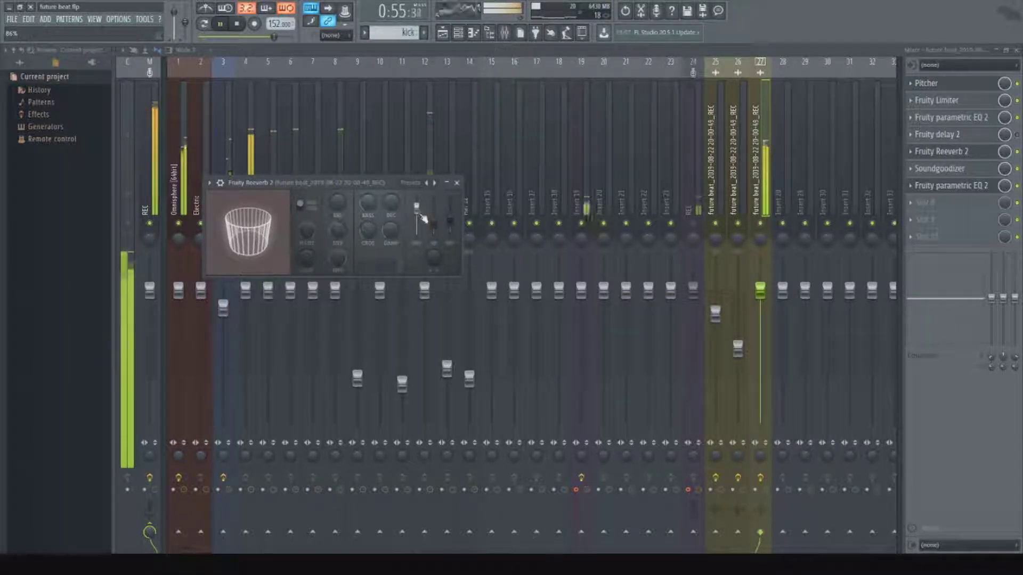
Duplicate the audio clips between bars 25 and 41 on the first three playlist tracks so the copies start at bar 41.
{"action": "key", "text": "F5"}
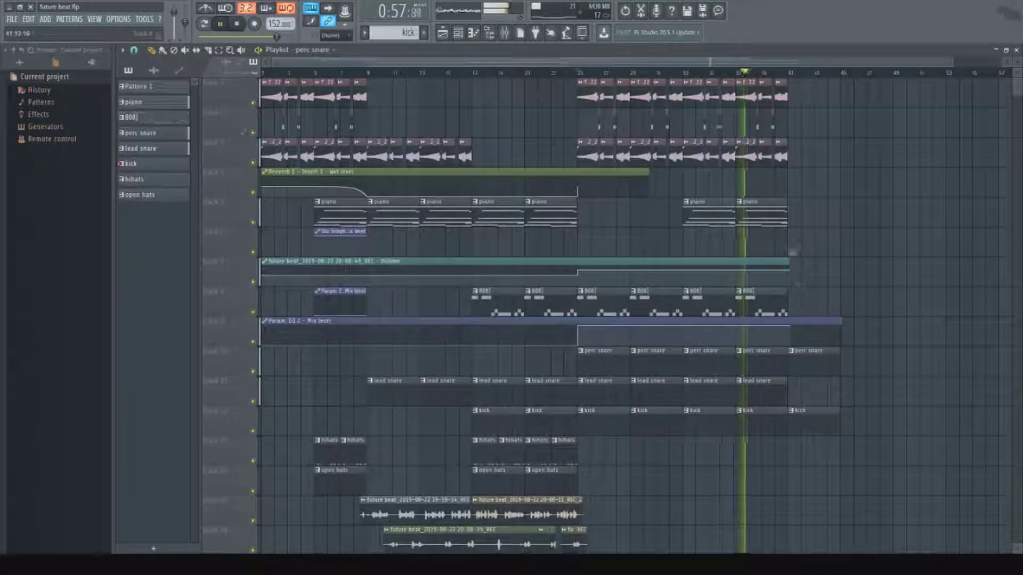
{"action": "left_click", "coordinate": [218, 50]}
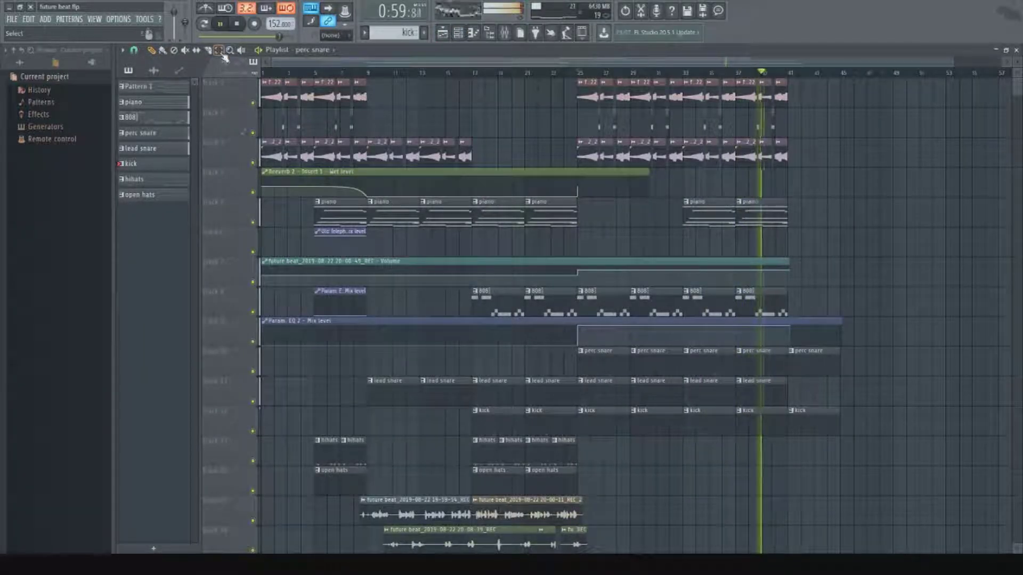
{"action": "left_click_drag", "start_coordinate": [817, 108], "coordinate": [525, 166]}
{"action": "left_click_drag", "start_coordinate": [750, 95], "coordinate": [552, 143]}
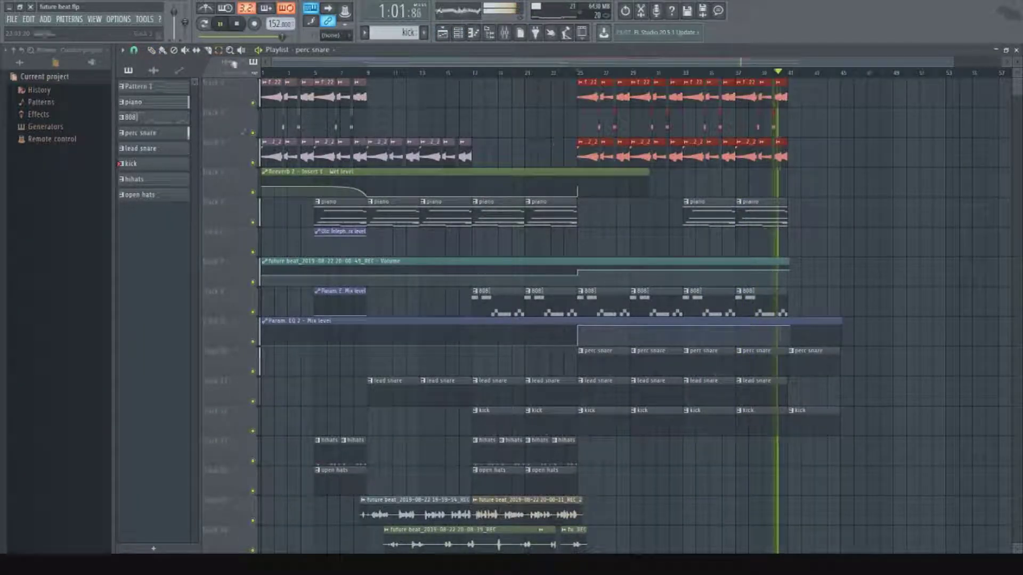
{"action": "left_click", "coordinate": [151, 50]}
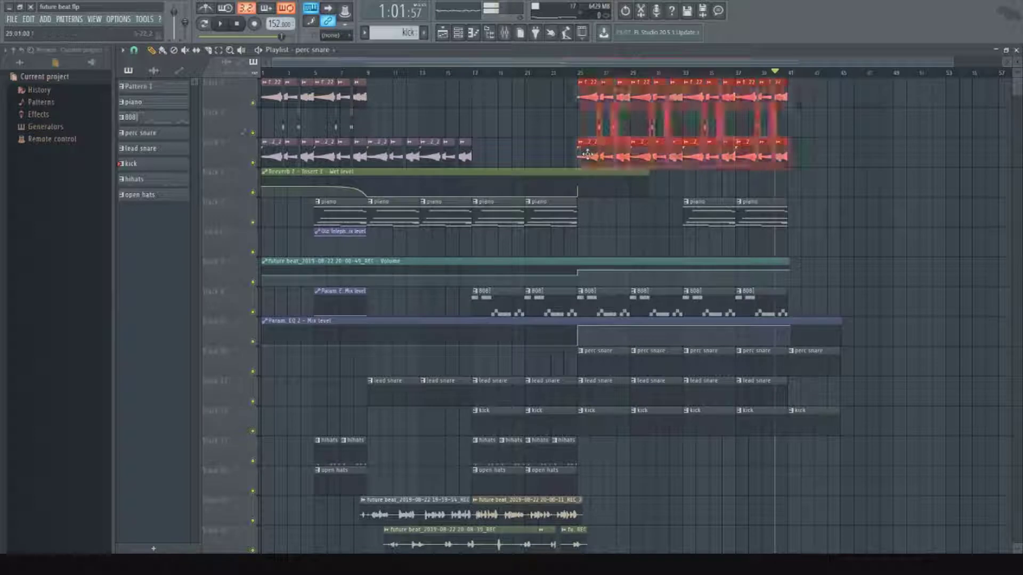
{"action": "key", "text": "ctrl+b"}
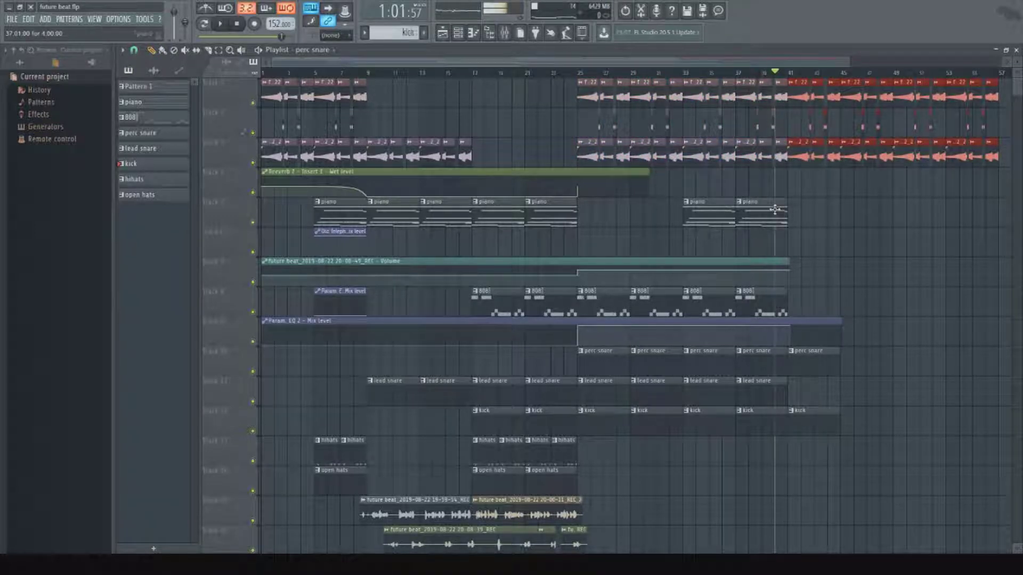
Add hihats clips at bars 41 and 43 and a perc snare clip at bar 45.
{"action": "left_click", "coordinate": [775, 209]}
{"action": "left_click", "coordinate": [797, 219]}
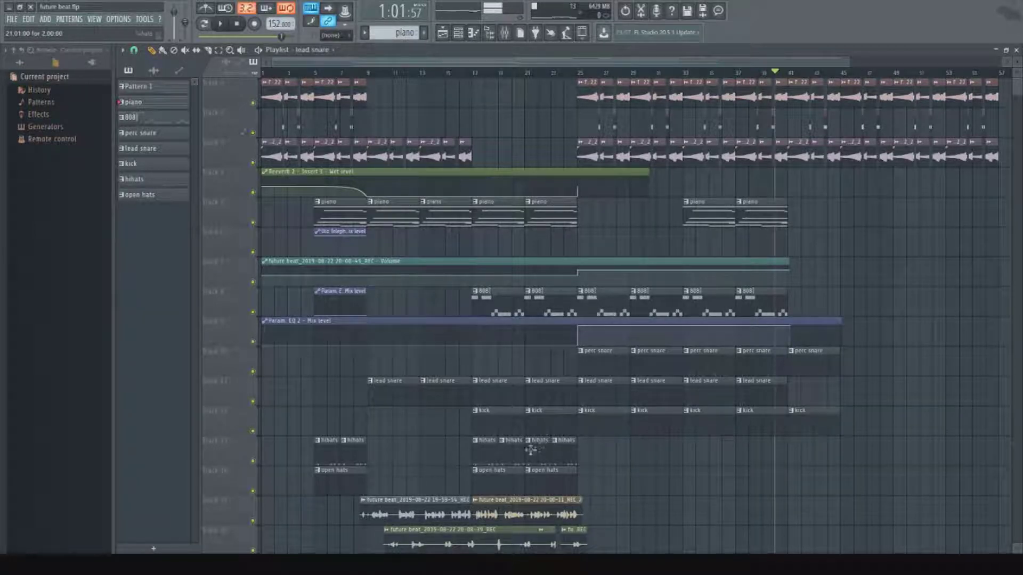
{"action": "left_click", "coordinate": [820, 456]}
{"action": "key", "text": "space"}
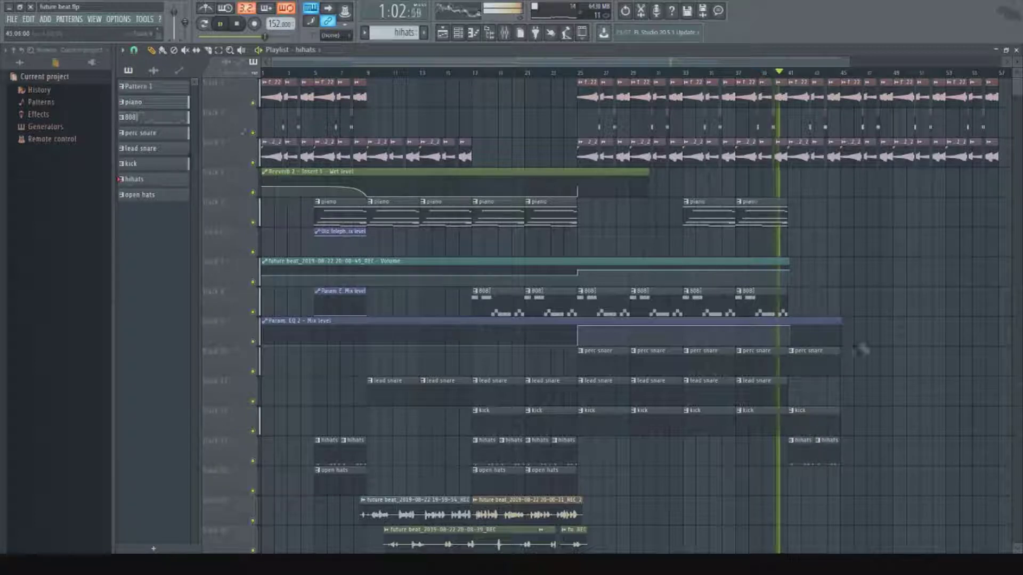
{"action": "left_click", "coordinate": [847, 373]}
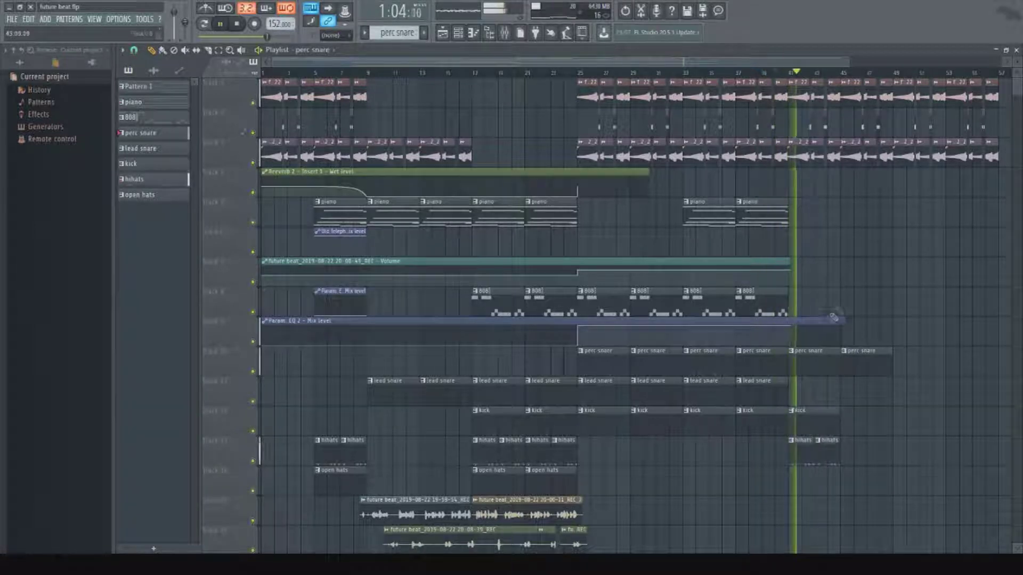
Move the final point of the band 7 frequency automation to bar 41 to make a vertical drop, and play from there.
{"action": "key", "text": "space"}
{"action": "scroll", "coordinate": [847, 389], "scroll_direction": "down", "scroll_amount": 5}
{"action": "scroll", "coordinate": [828, 351], "scroll_direction": "down", "scroll_amount": 2}
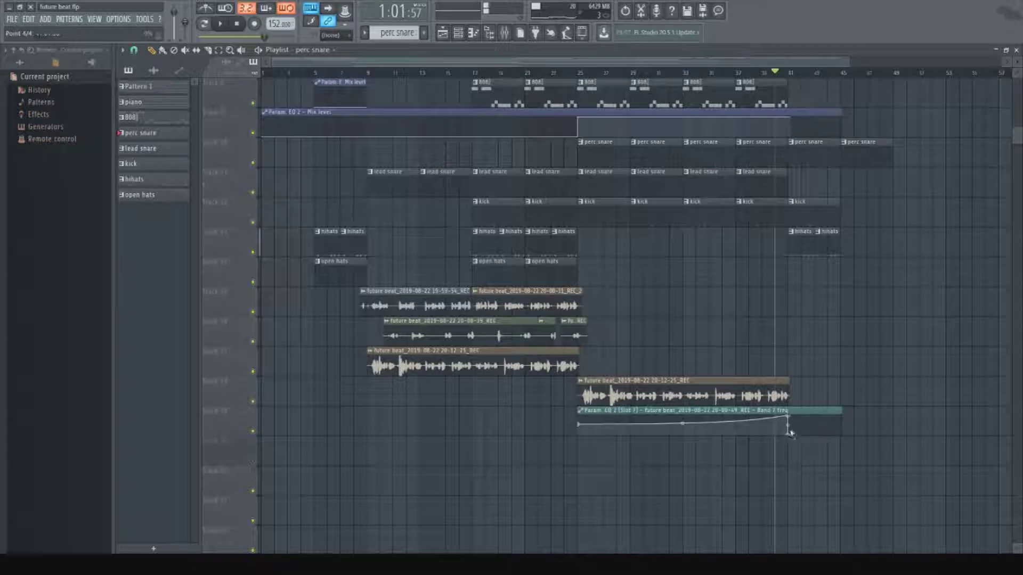
{"action": "key", "text": "space"}
Add kick and hihats clips at bar 45 and a perc snare clip at bar 49.
{"action": "scroll", "coordinate": [822, 379], "scroll_direction": "up", "scroll_amount": 4}
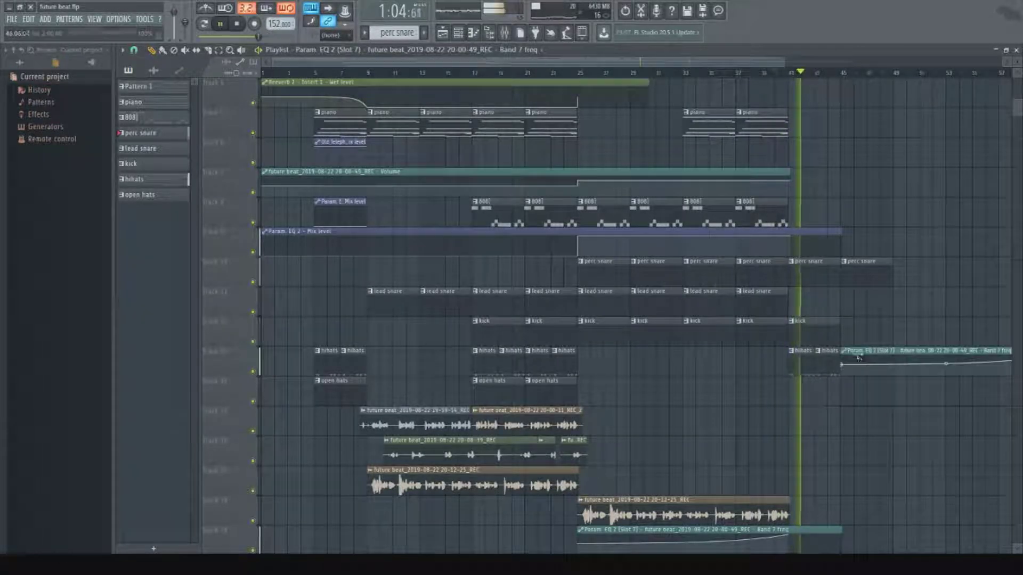
{"action": "left_click", "coordinate": [833, 360]}
{"action": "left_click", "coordinate": [847, 360]}
{"action": "left_click", "coordinate": [833, 339]}
{"action": "left_click", "coordinate": [850, 341]}
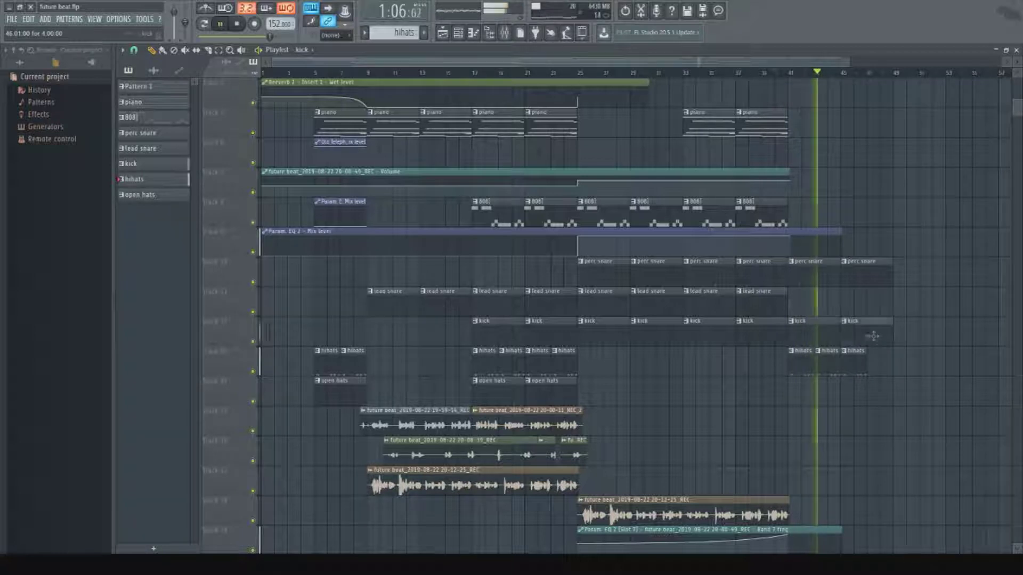
{"action": "left_click", "coordinate": [887, 269]}
{"action": "left_click", "coordinate": [898, 276]}
Add hihats clips at bars 47, 49 and 51 and a kick clip at bar 49.
{"action": "left_click", "coordinate": [860, 364]}
{"action": "left_click", "coordinate": [871, 365]}
{"action": "left_click", "coordinate": [888, 340]}
{"action": "left_click", "coordinate": [901, 339]}
{"action": "left_click", "coordinate": [881, 357]}
{"action": "left_click", "coordinate": [901, 356]}
{"action": "left_click", "coordinate": [925, 362]}
Fill the drums up to bar 57 with kick and perc snare clips at bar 53 and hihats clips at bars 53 and 55.
{"action": "left_click", "coordinate": [923, 339]}
{"action": "left_click", "coordinate": [951, 338]}
{"action": "left_click", "coordinate": [940, 361]}
{"action": "left_click", "coordinate": [956, 361]}
{"action": "left_click", "coordinate": [981, 361]}
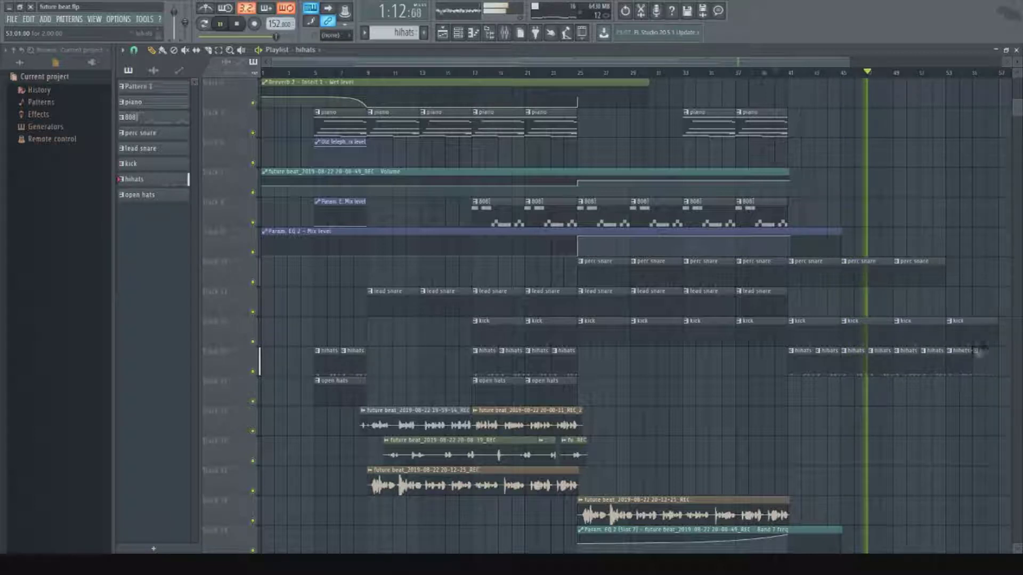
{"action": "left_click", "coordinate": [928, 280]}
{"action": "left_click", "coordinate": [948, 282]}
{"action": "scroll", "coordinate": [947, 267], "scroll_direction": "up", "scroll_amount": 3}
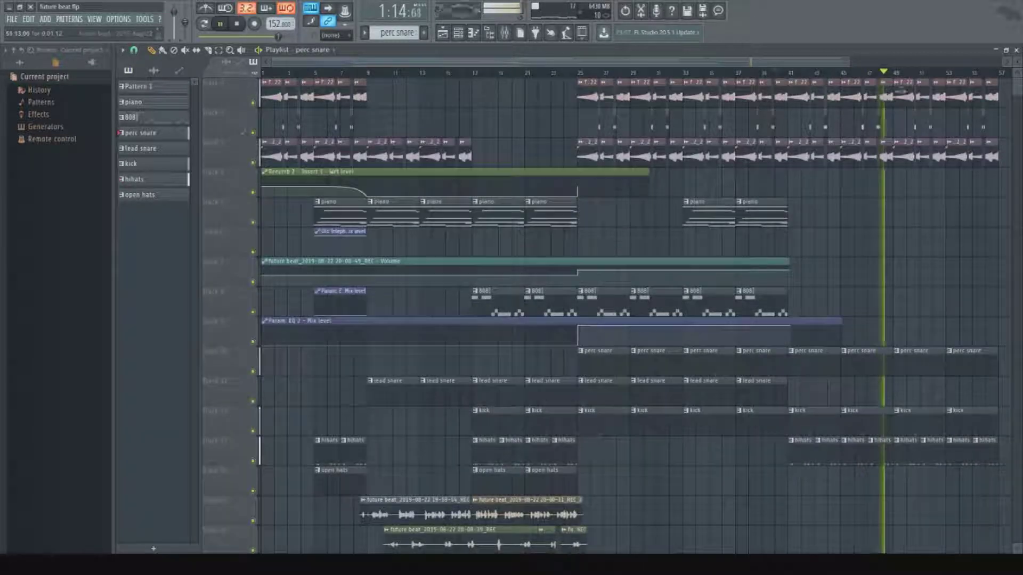
Place open hats clips at bars 41 and 45 and duplicate the pair to bars 49 and 53.
{"action": "scroll", "coordinate": [903, 76], "scroll_direction": "down", "scroll_amount": 1}
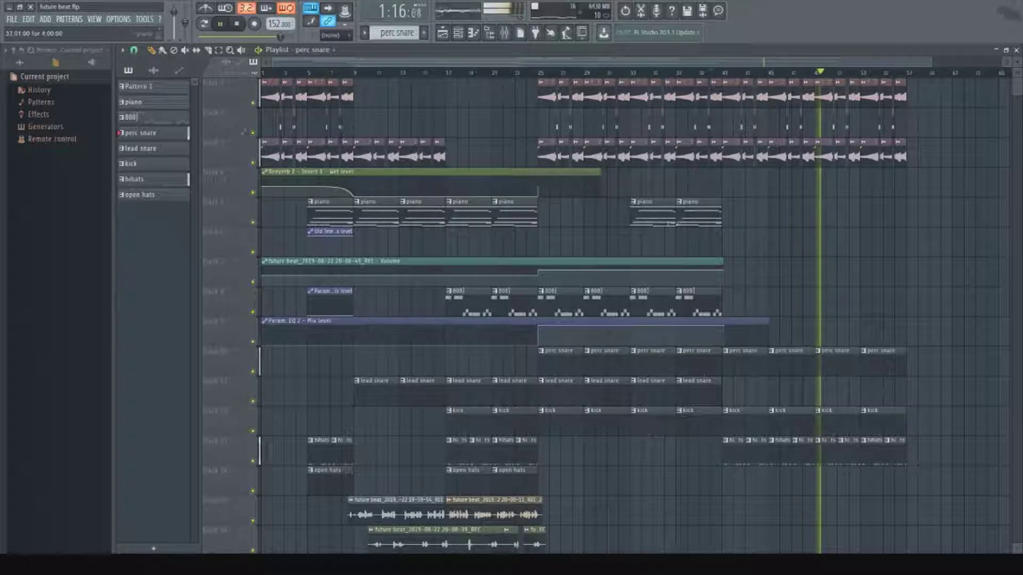
{"action": "left_click", "coordinate": [525, 478]}
{"action": "key", "text": "space"}
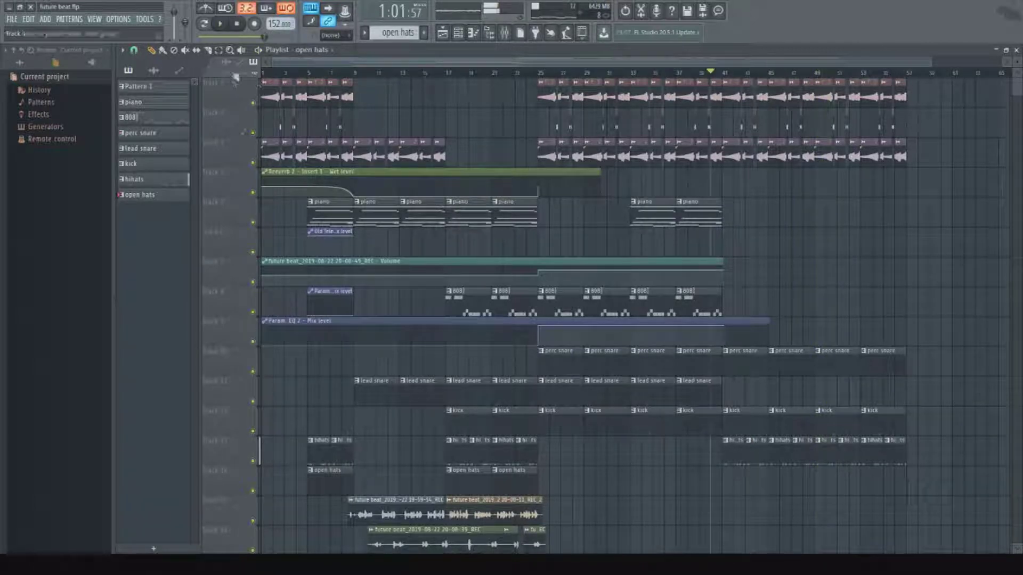
{"action": "scroll", "coordinate": [628, 426], "scroll_direction": "down", "scroll_amount": 4}
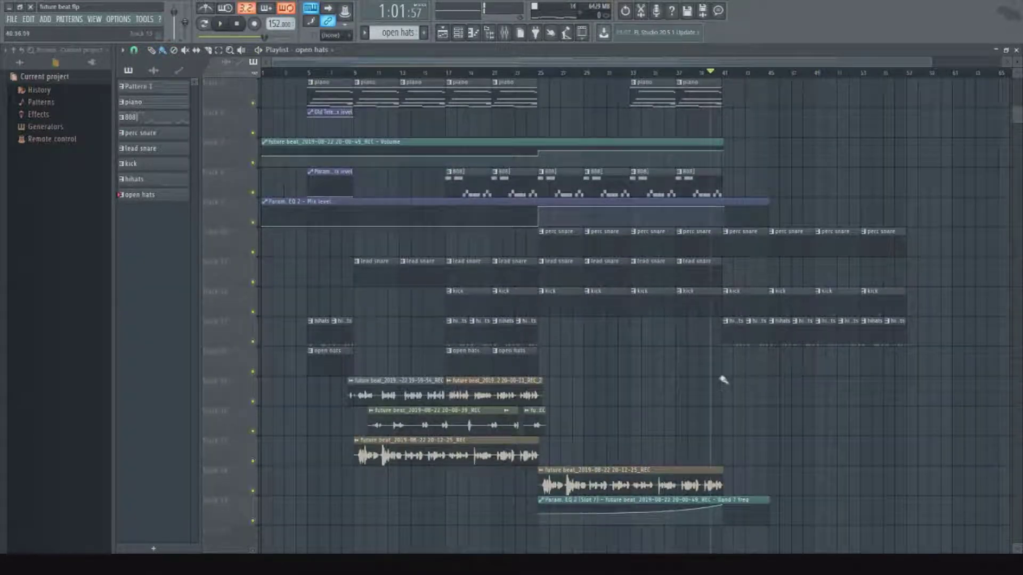
{"action": "key", "text": "space"}
{"action": "scroll", "coordinate": [826, 176], "scroll_direction": "up", "scroll_amount": 3}
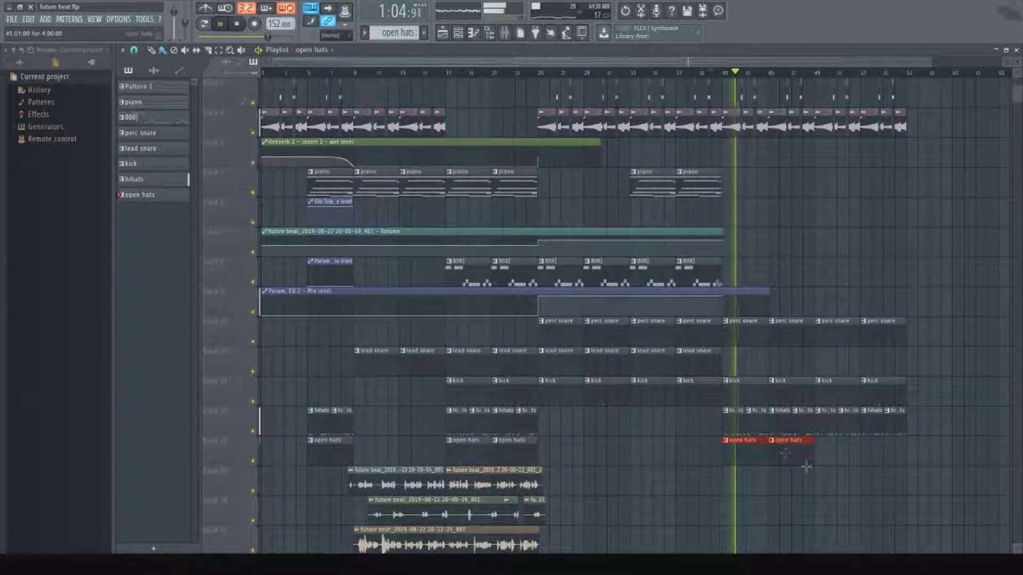
{"action": "key", "text": "ctrl+b"}
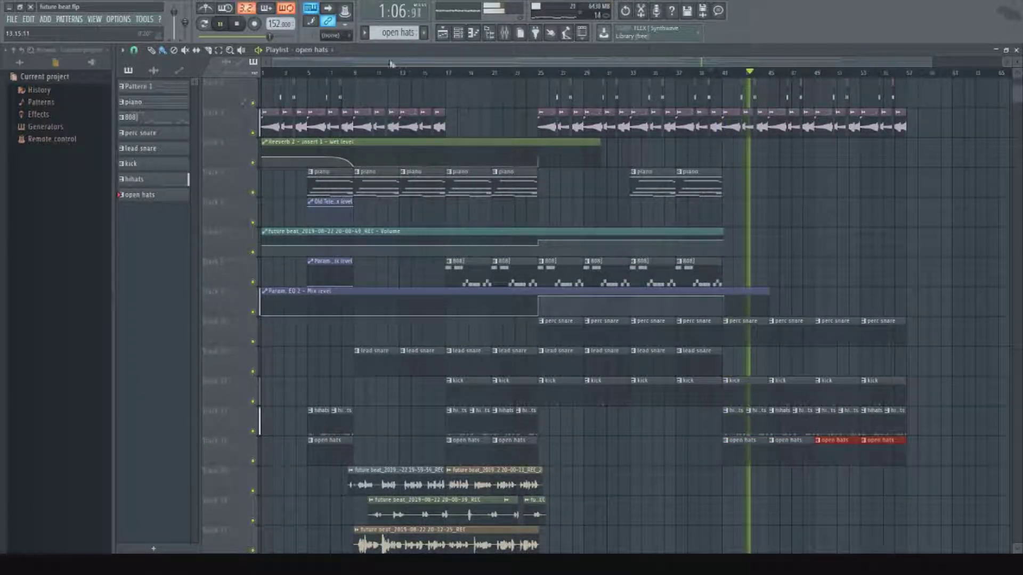
Lower the volume fader of the FL Keys channel on mixer insert 3.
{"action": "scroll", "coordinate": [735, 218], "scroll_direction": "up", "scroll_amount": 1}
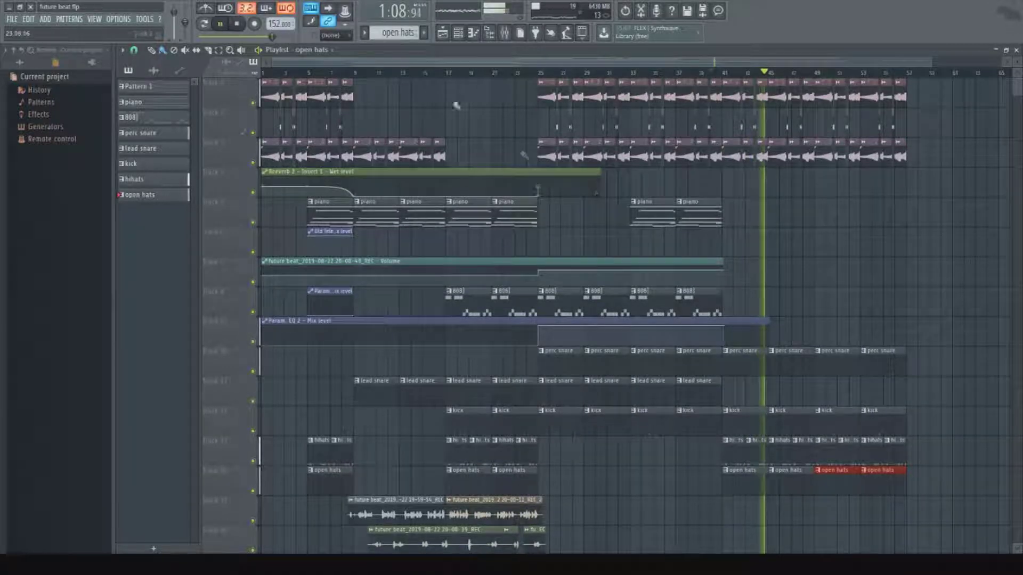
{"action": "left_click", "coordinate": [505, 33]}
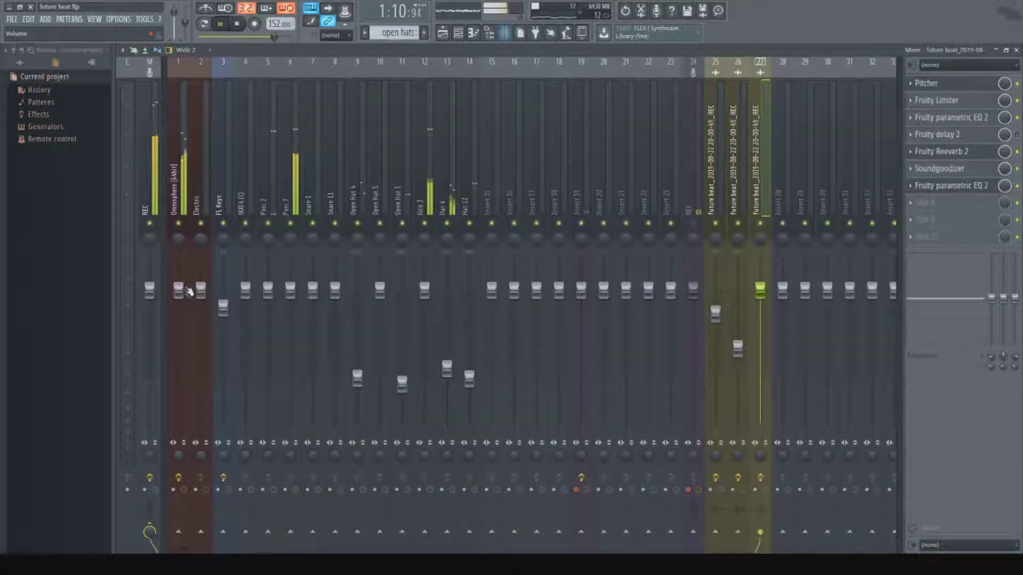
{"action": "left_click_drag", "start_coordinate": [222, 318], "coordinate": [223, 334]}
Create a new pattern named cymbal.
{"action": "left_click", "coordinate": [442, 32]}
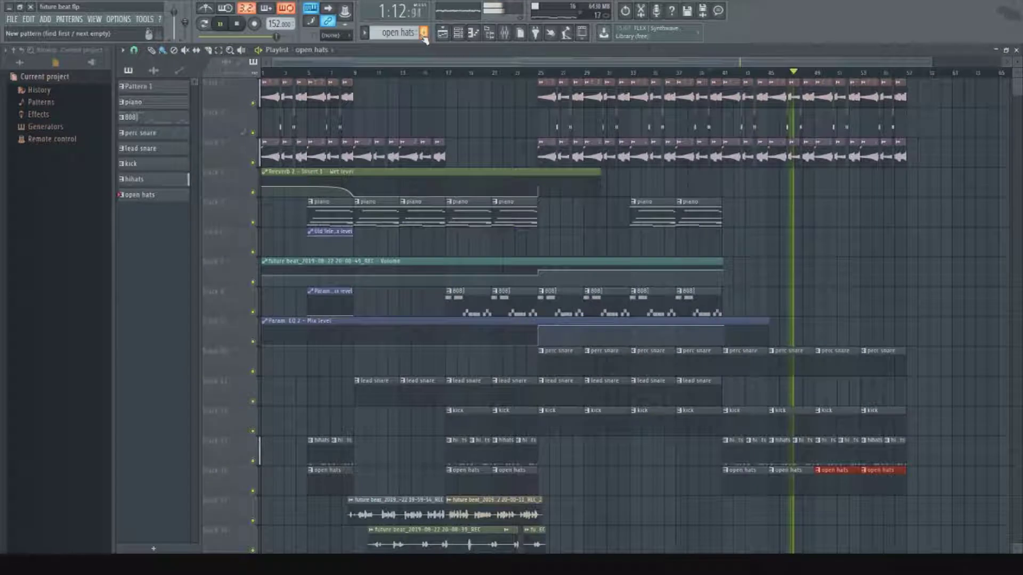
{"action": "key", "text": "F4"}
{"action": "type", "text": "cymbal"}
{"action": "key", "text": "Return"}
Place cymbal clips on the empty track below the band 7 automation at about bar 50 and at bars 41, 33, 25, 17 and 9.
{"action": "scroll", "coordinate": [804, 440], "scroll_direction": "down", "scroll_amount": 5}
{"action": "left_click", "coordinate": [827, 500]}
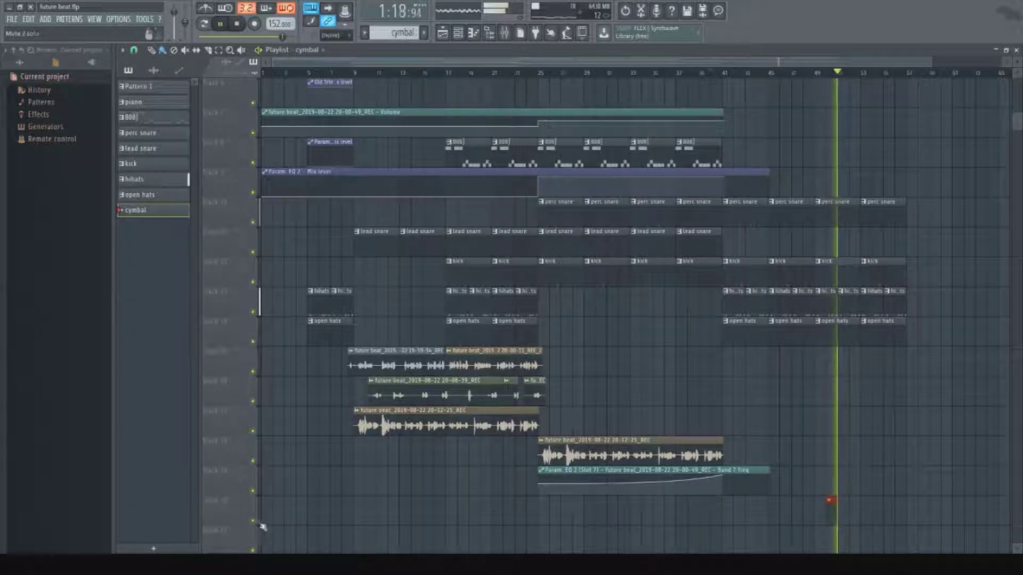
{"action": "left_click", "coordinate": [722, 519]}
{"action": "left_click", "coordinate": [631, 518]}
{"action": "left_click", "coordinate": [541, 518]}
{"action": "left_click", "coordinate": [449, 519]}
{"action": "left_click", "coordinate": [357, 515]}
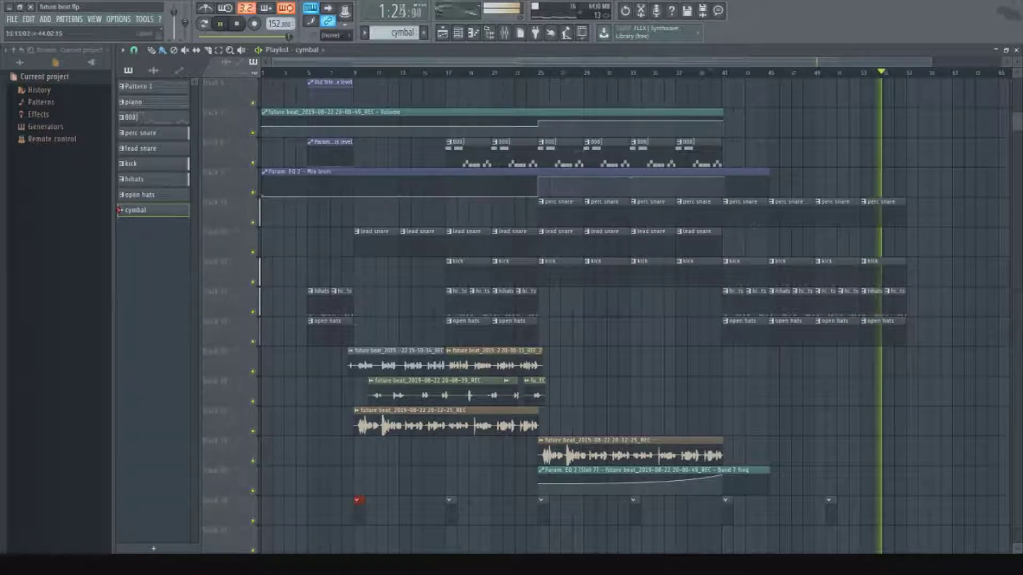
Add the Crash 4 sample from the Travis Scott Drum Kit as a new channel and give the cymbal pattern a hit on its first step.
{"action": "left_click", "coordinate": [457, 33]}
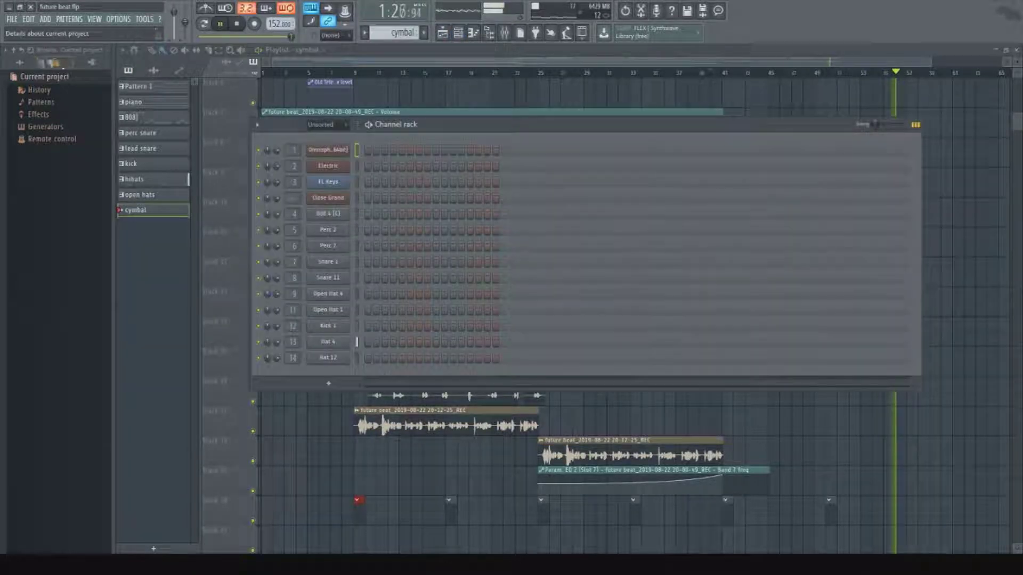
{"action": "left_click", "coordinate": [20, 63]}
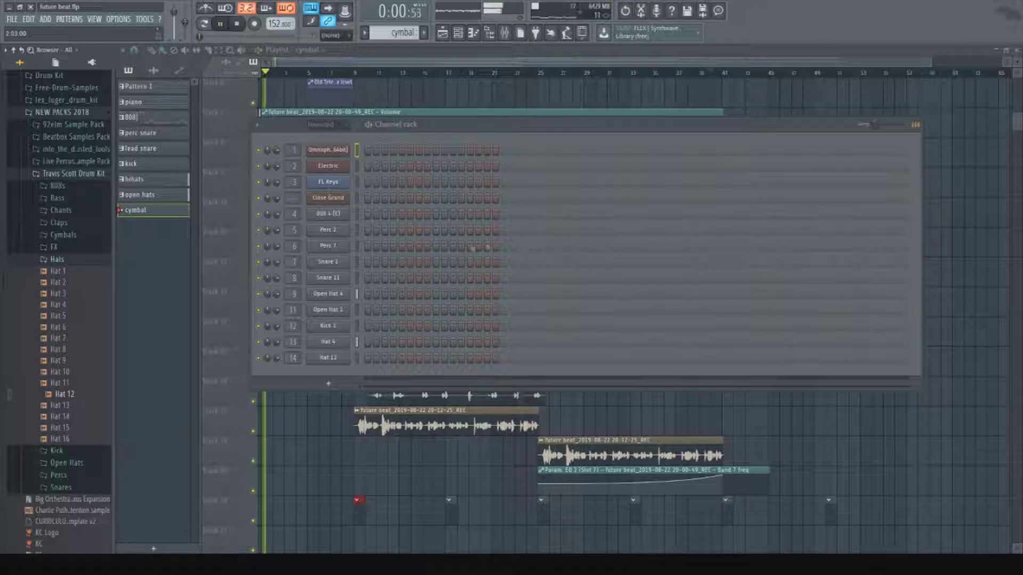
{"action": "left_click", "coordinate": [68, 235]}
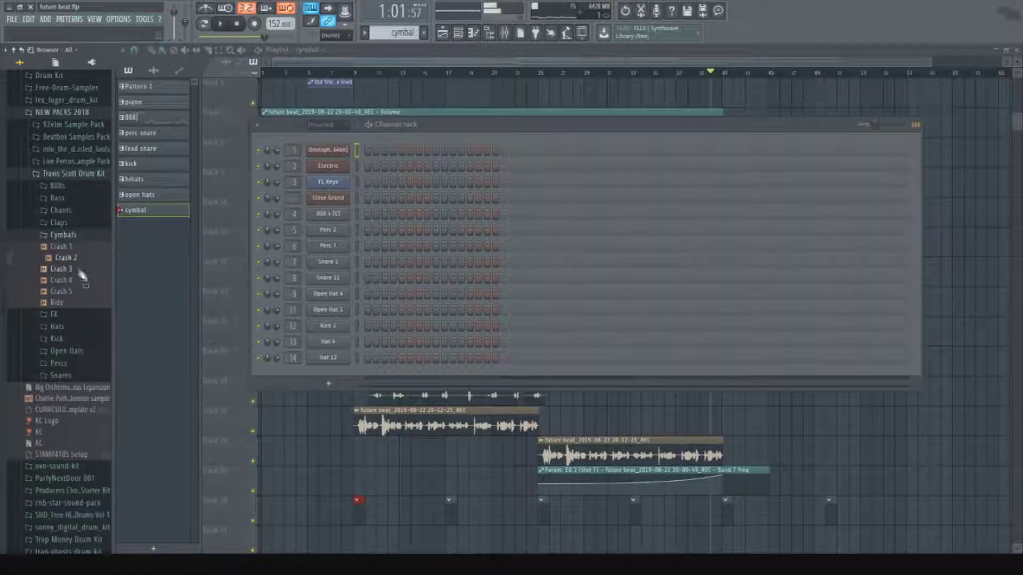
{"action": "left_click_drag", "start_coordinate": [335, 382], "coordinate": [367, 375]}
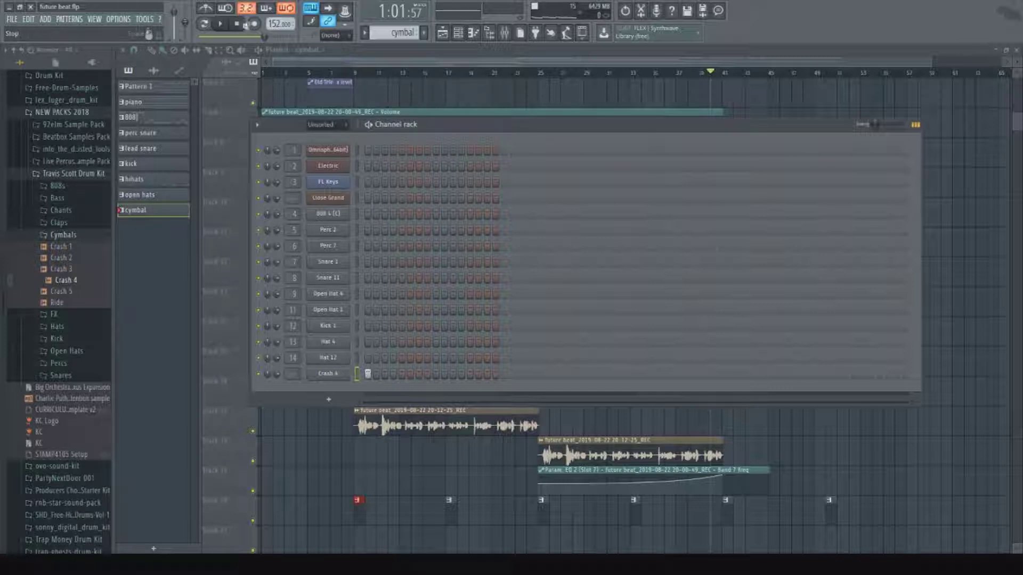
{"action": "left_click", "coordinate": [799, 98]}
{"action": "right_click", "coordinate": [799, 99]}
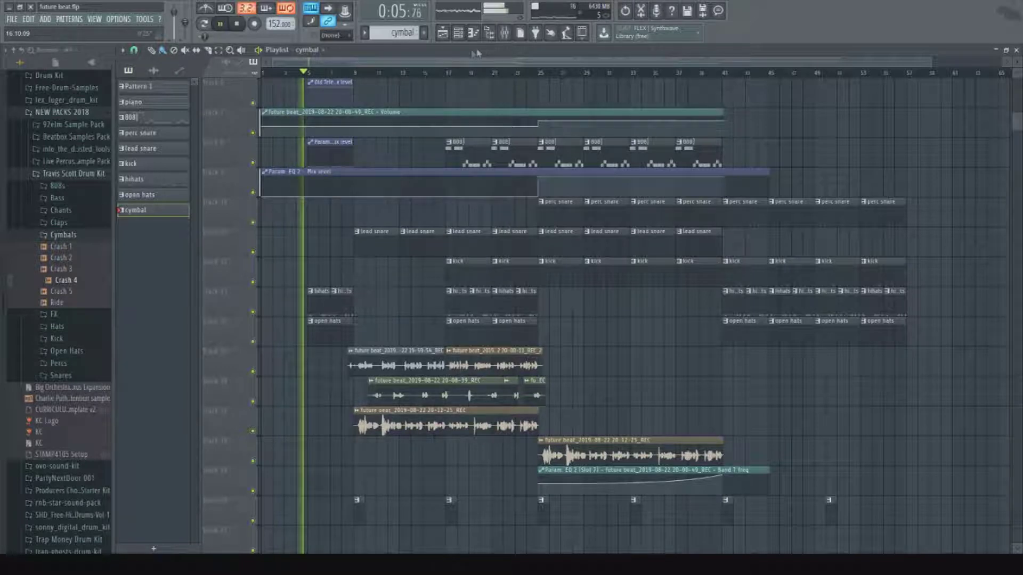
Raise the vocal faders on mixer insert 25 to about -2.9 dB and insert 26 to about -10 dB.
{"action": "left_click", "coordinate": [505, 36]}
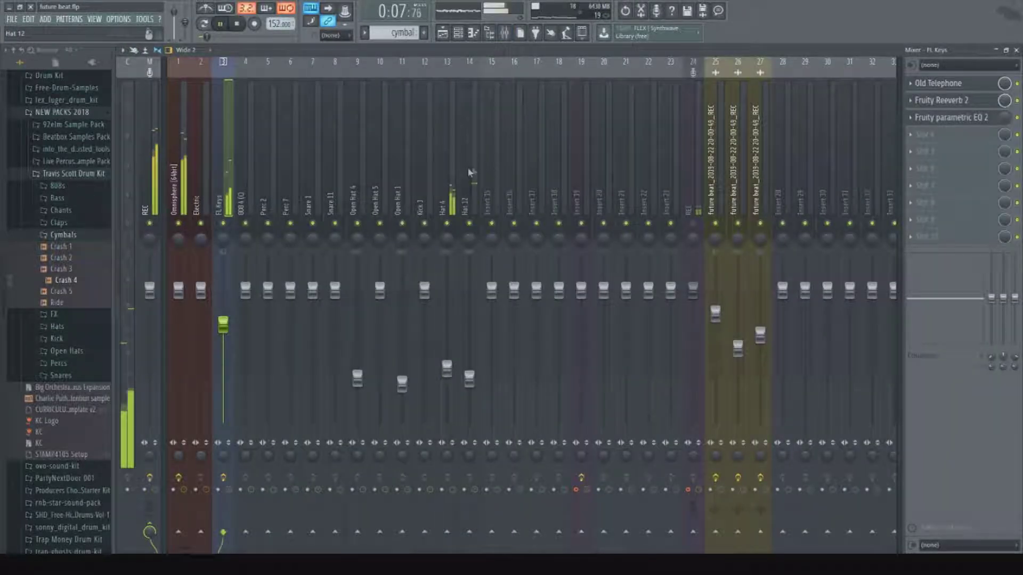
{"action": "left_click", "coordinate": [450, 170]}
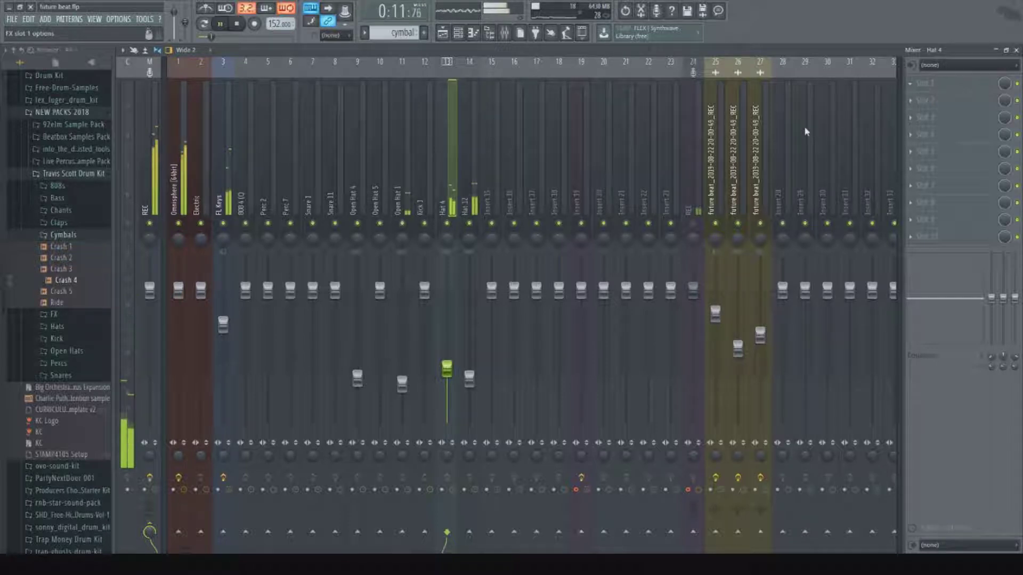
{"action": "left_click", "coordinate": [443, 34]}
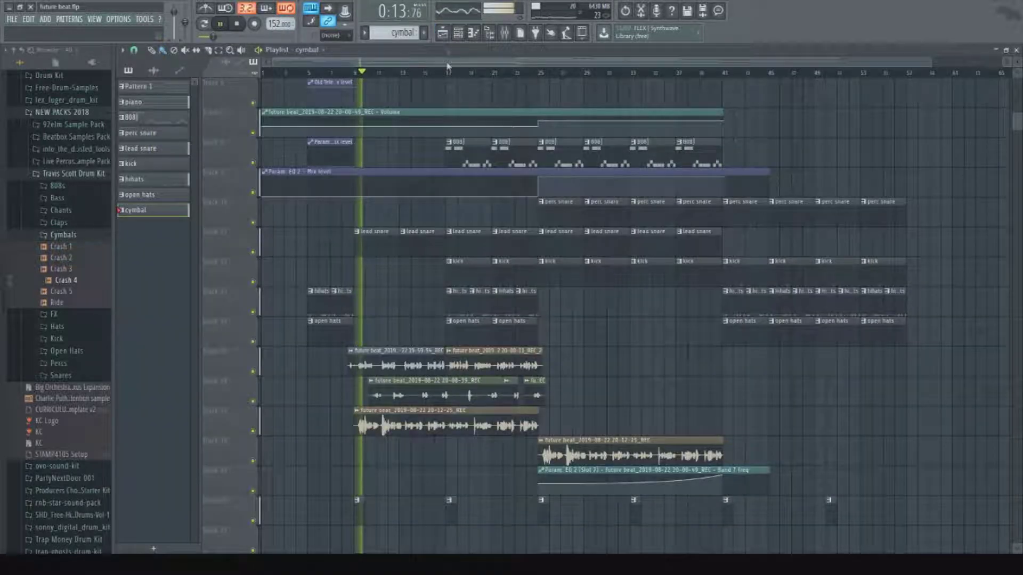
{"action": "left_click", "coordinate": [504, 33]}
{"action": "left_click", "coordinate": [716, 315]}
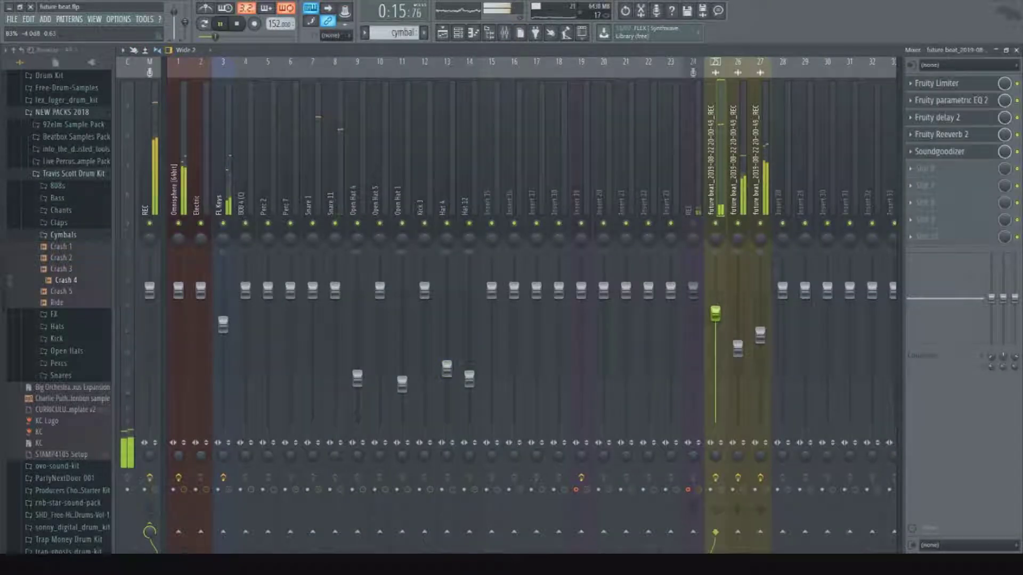
{"action": "left_click_drag", "start_coordinate": [715, 315], "coordinate": [715, 309]}
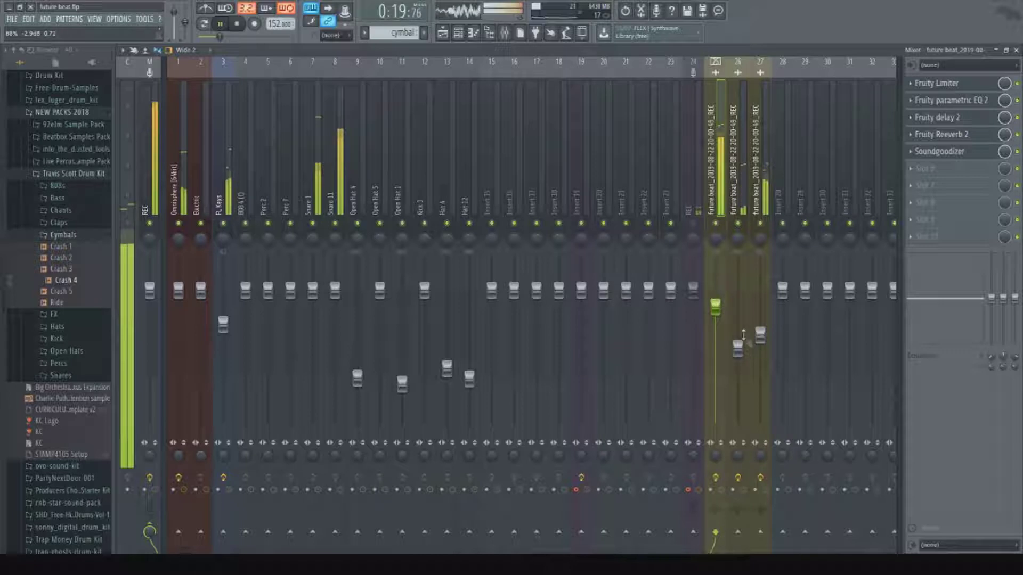
{"action": "left_click_drag", "start_coordinate": [737, 349], "coordinate": [741, 345]}
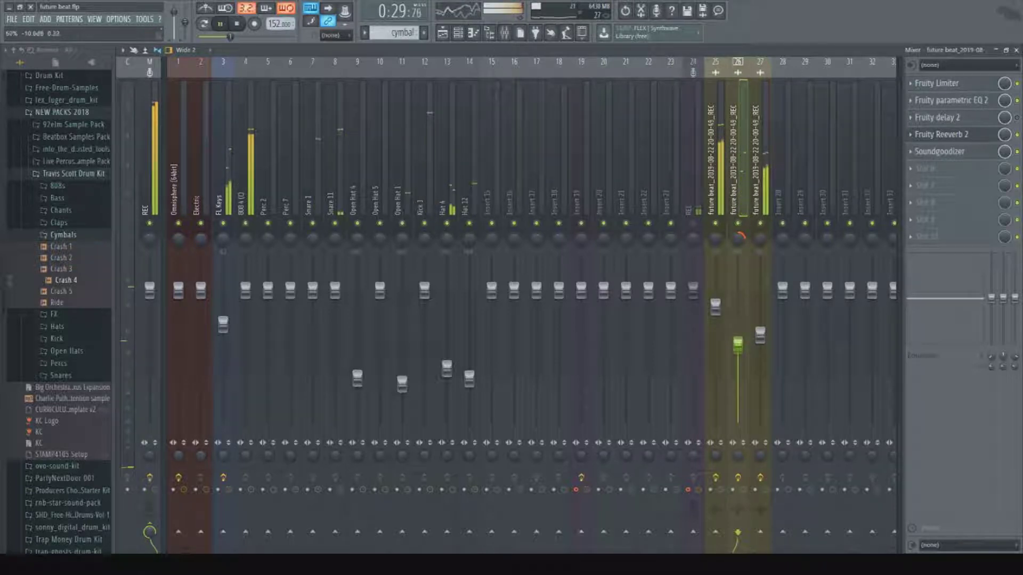
Trim the start of the 808 and kick clips at bar 33 so that both begin at bar 34.
{"action": "left_click", "coordinate": [442, 33]}
{"action": "scroll", "coordinate": [635, 251], "scroll_direction": "down", "scroll_amount": 4}
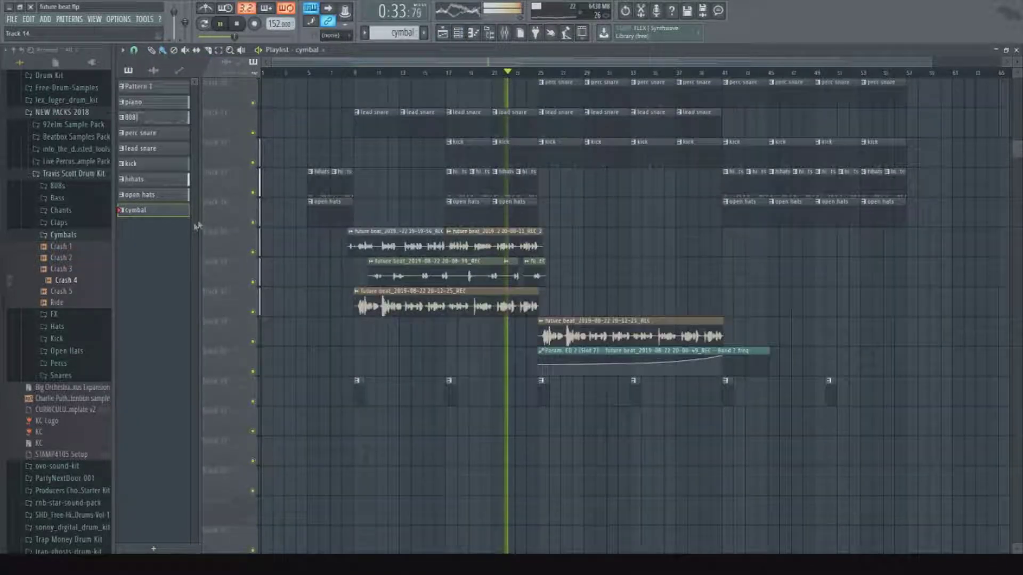
{"action": "left_click", "coordinate": [78, 236]}
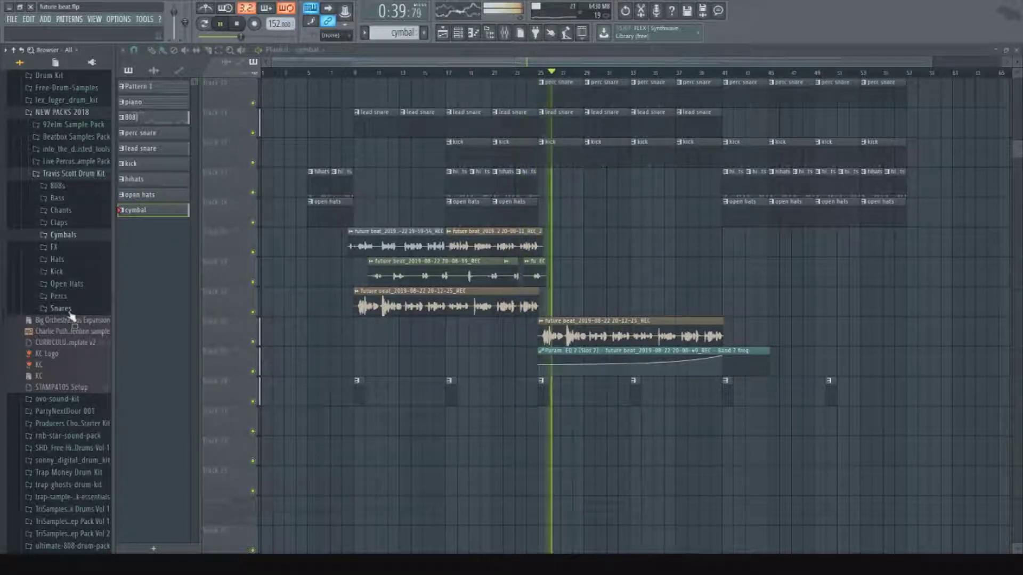
{"action": "scroll", "coordinate": [673, 421], "scroll_direction": "up", "scroll_amount": 3}
{"action": "scroll", "coordinate": [678, 406], "scroll_direction": "up", "scroll_amount": 3}
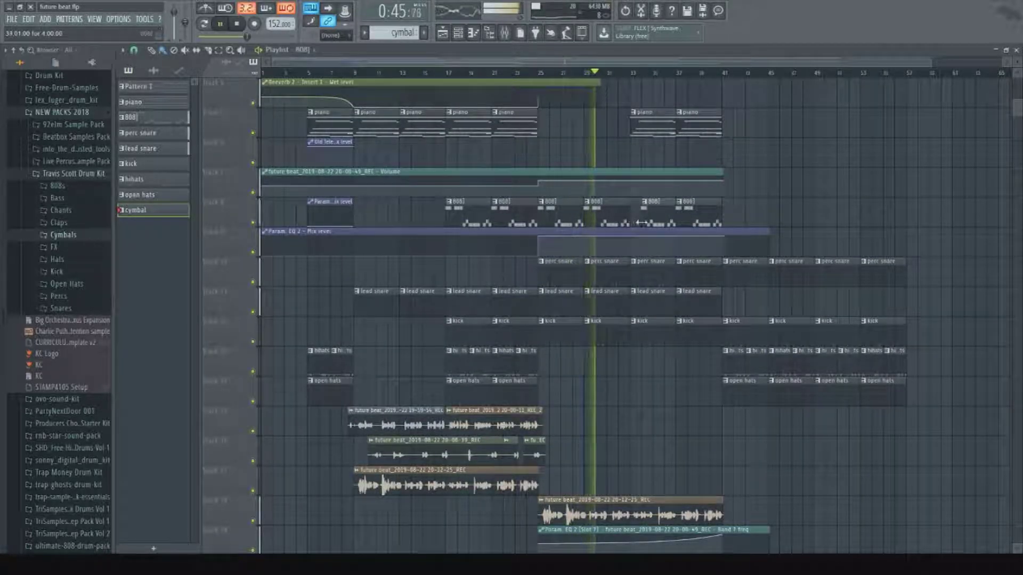
{"action": "scroll", "coordinate": [637, 388], "scroll_direction": "up", "scroll_amount": 3}
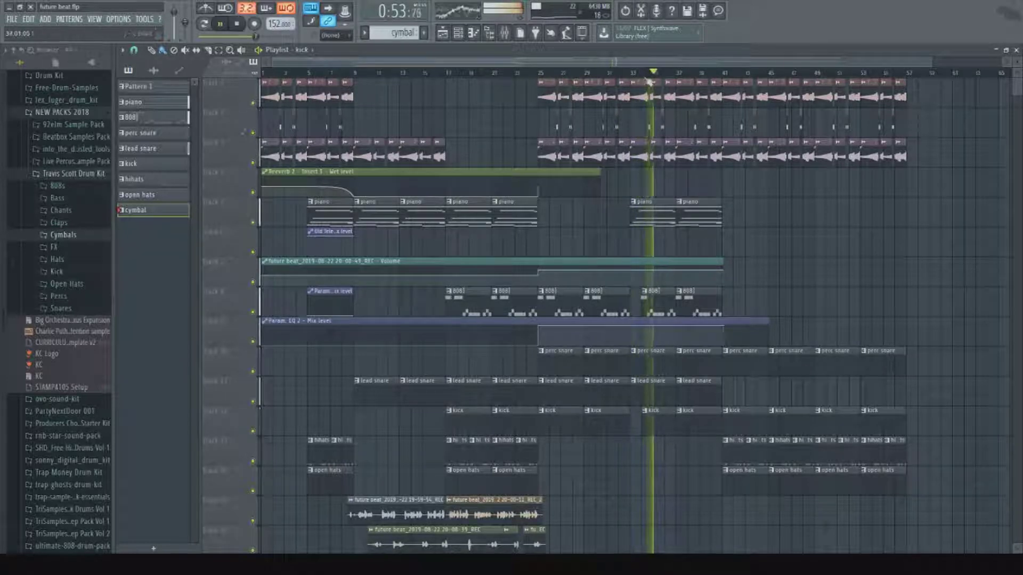
{"action": "scroll", "coordinate": [648, 72], "scroll_direction": "up", "scroll_amount": 3}
{"action": "scroll", "coordinate": [671, 64], "scroll_direction": "up", "scroll_amount": 2}
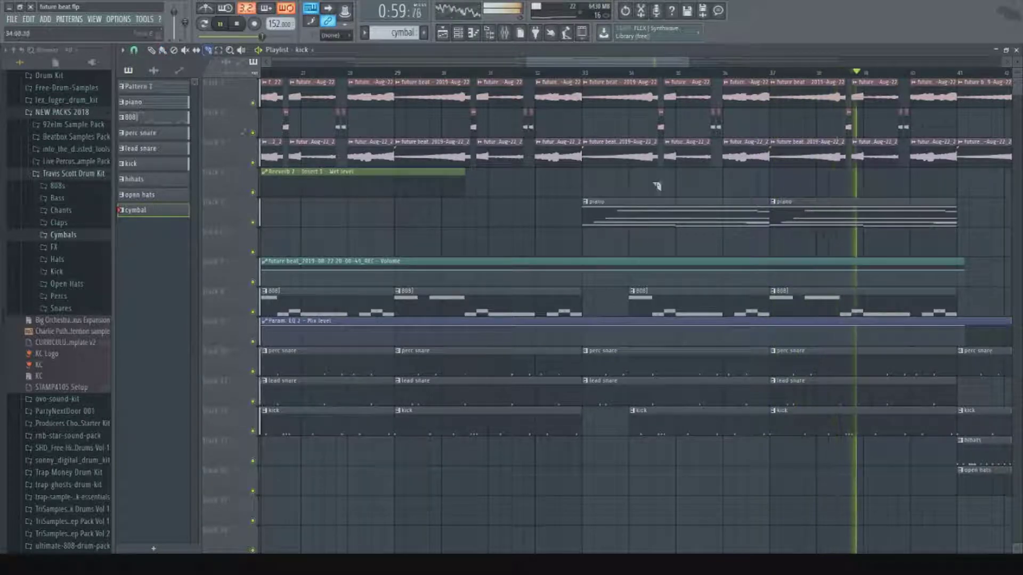
Chop the piano and 808 clips into short slices between bars 34 and 35, and remove the piano before bar 34.
{"action": "left_click_drag", "start_coordinate": [676, 198], "coordinate": [677, 248]}
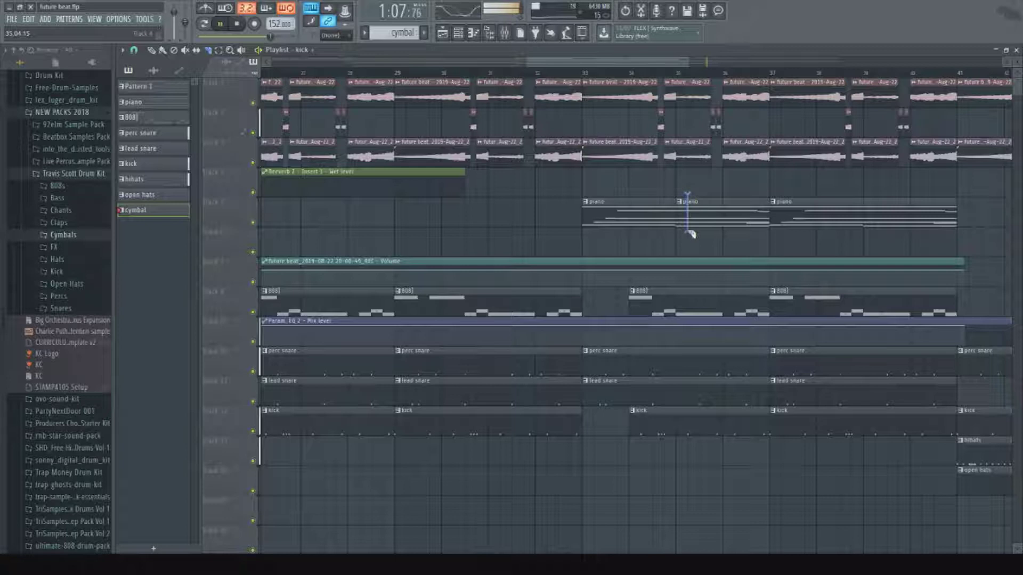
{"action": "right_click", "coordinate": [655, 209]}
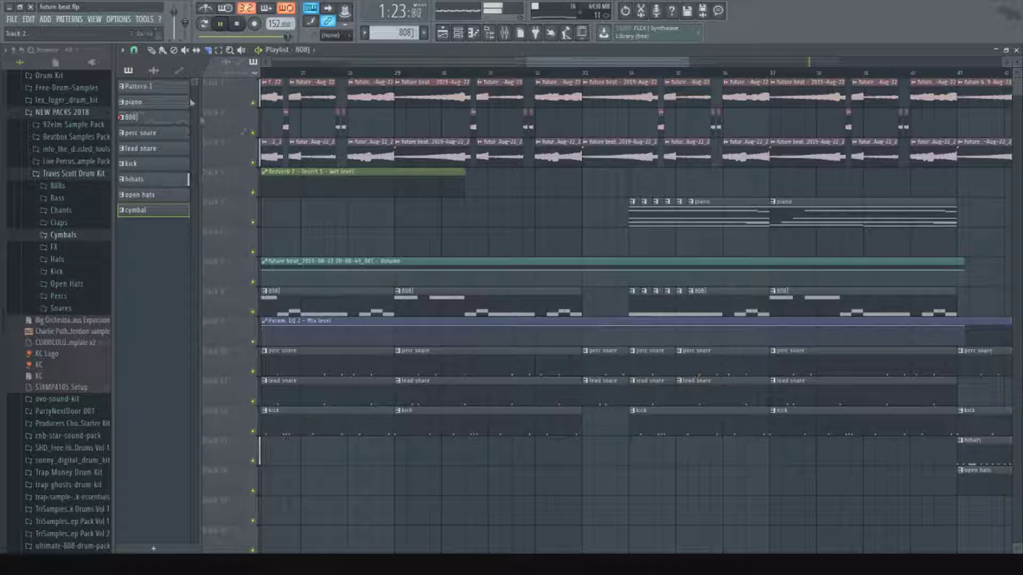
Delete the perc snare, lead snare and kick slices that remain between bars 33 and 35.
{"action": "right_click", "coordinate": [638, 366]}
{"action": "right_click", "coordinate": [639, 393]}
{"action": "right_click", "coordinate": [611, 395]}
{"action": "right_click", "coordinate": [610, 367]}
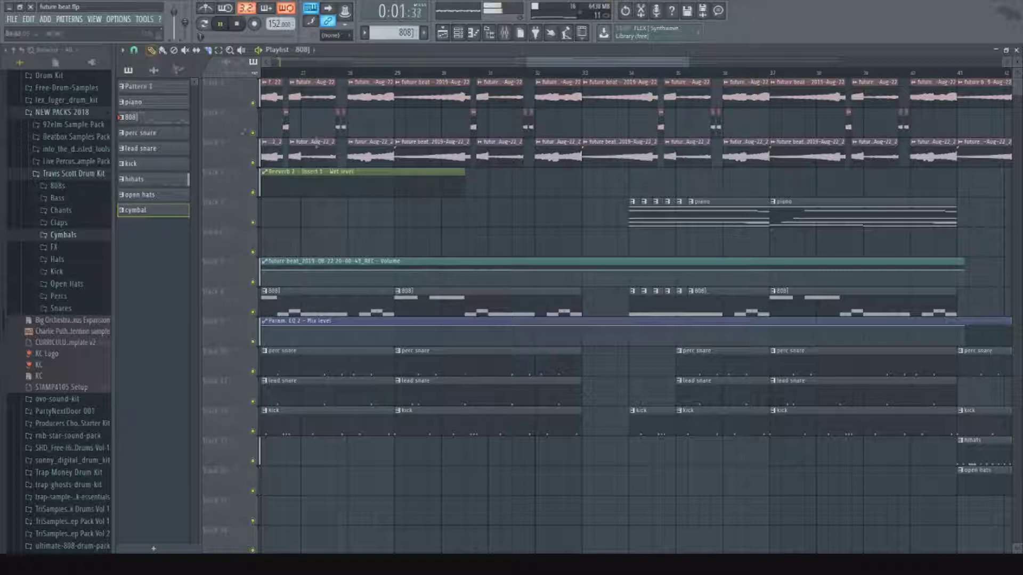
{"action": "left_click", "coordinate": [584, 74]}
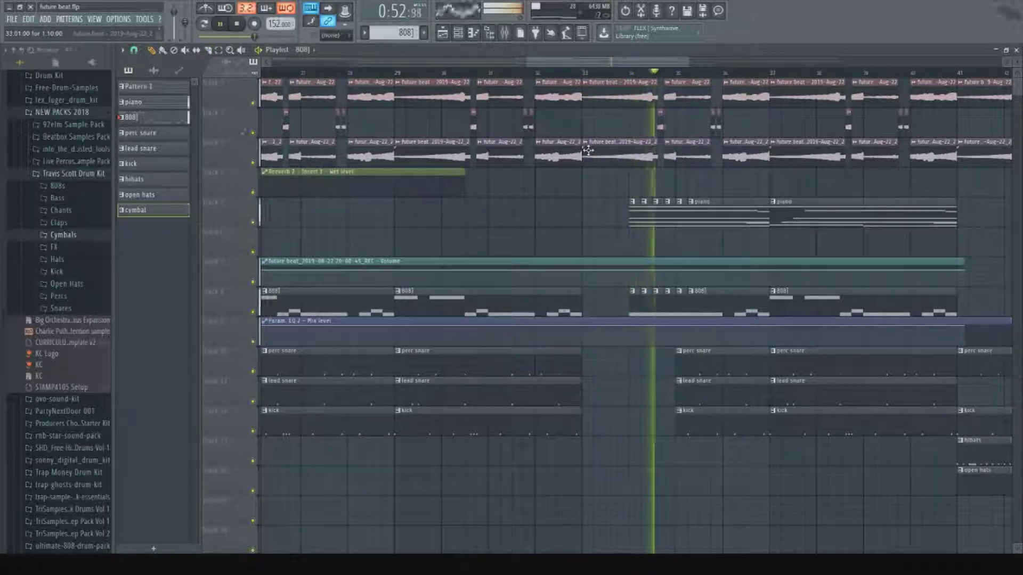
Play the arrangement from shortly before bar 33 to check the break and the chopped section.
{"action": "key", "text": "space"}
{"action": "scroll", "coordinate": [454, 84], "scroll_direction": "down", "scroll_amount": 5}
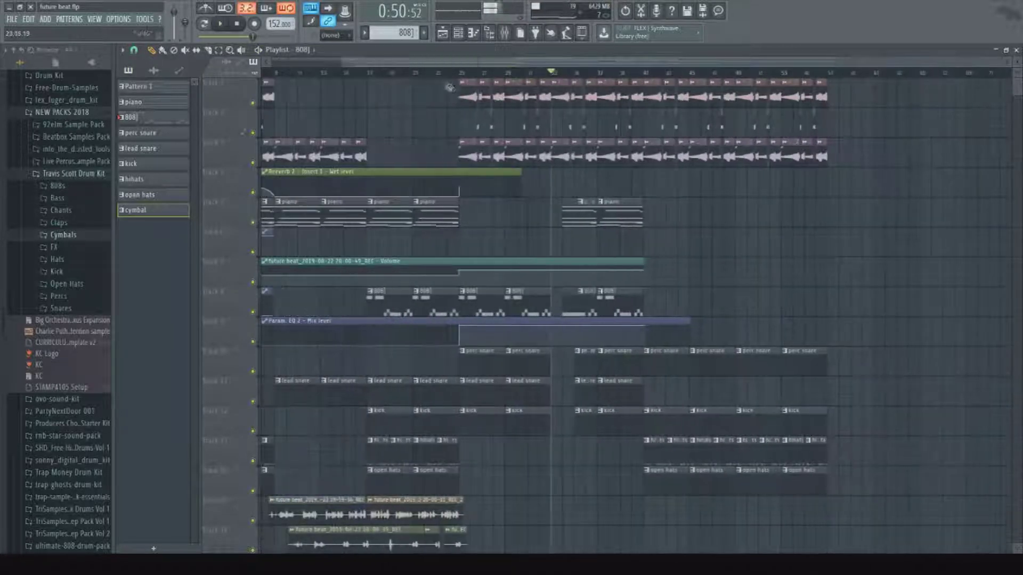
{"action": "left_click", "coordinate": [525, 74]}
{"action": "key", "text": "space"}
{"action": "scroll", "coordinate": [614, 301], "scroll_direction": "down", "scroll_amount": 6}
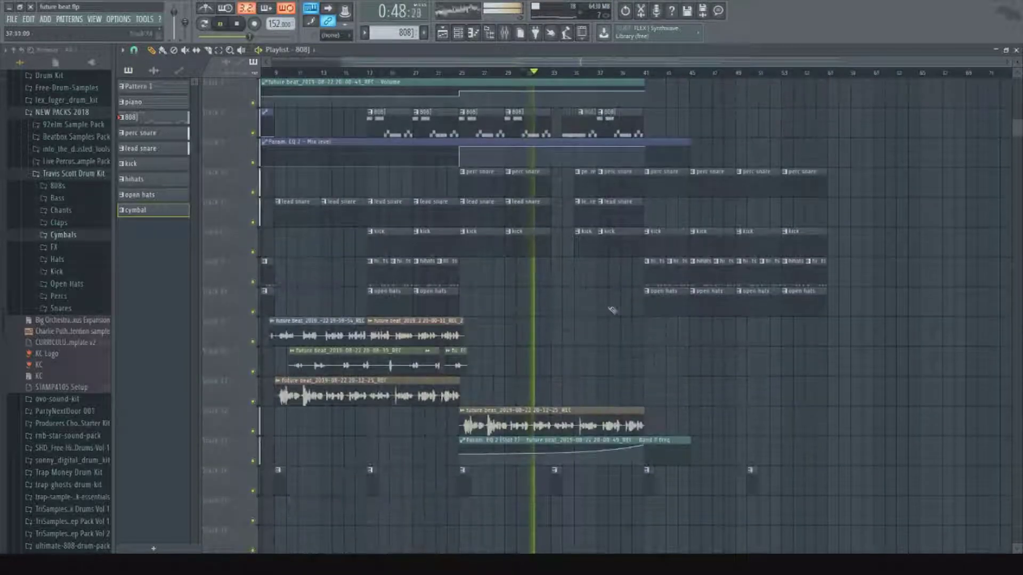
{"action": "scroll", "coordinate": [612, 304], "scroll_direction": "up", "scroll_amount": 3}
{"action": "scroll", "coordinate": [611, 78], "scroll_direction": "up", "scroll_amount": 5}
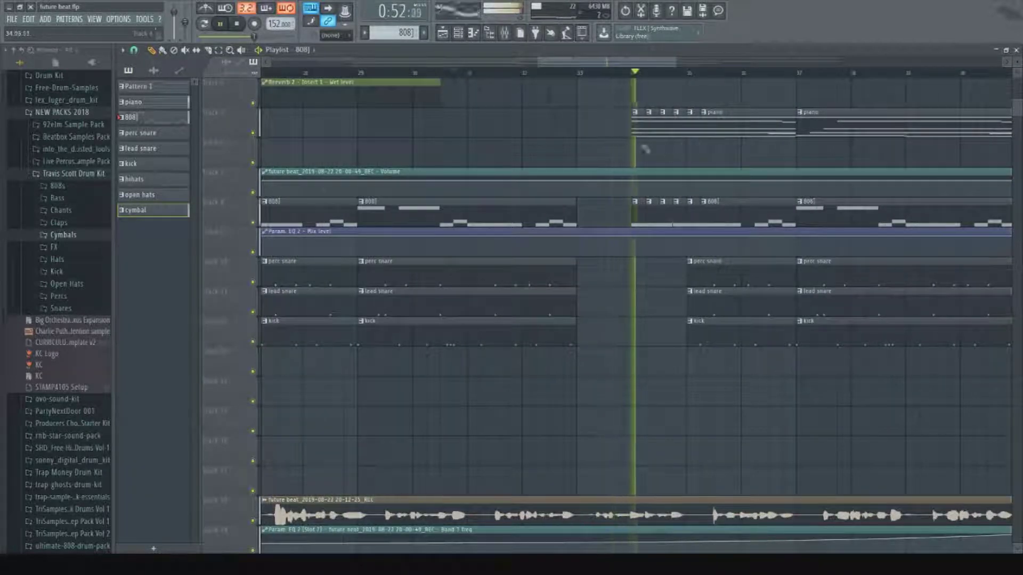
Delete the piano slices between bars 34 and 35 and make the remaining piano one continuous clip starting at bar 35.
{"action": "key", "text": "space"}
{"action": "right_click", "coordinate": [637, 115]}
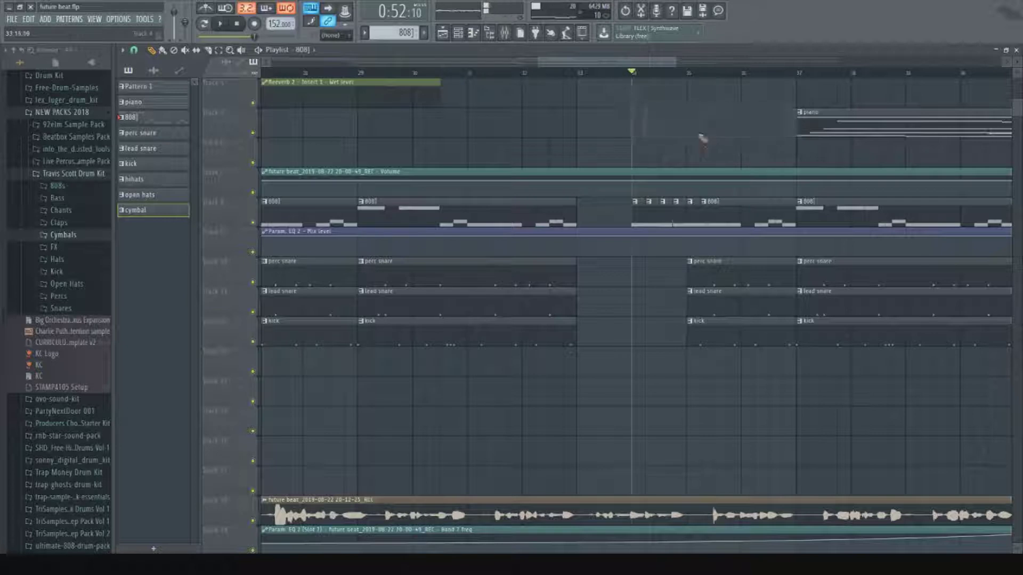
{"action": "left_click", "coordinate": [624, 10]}
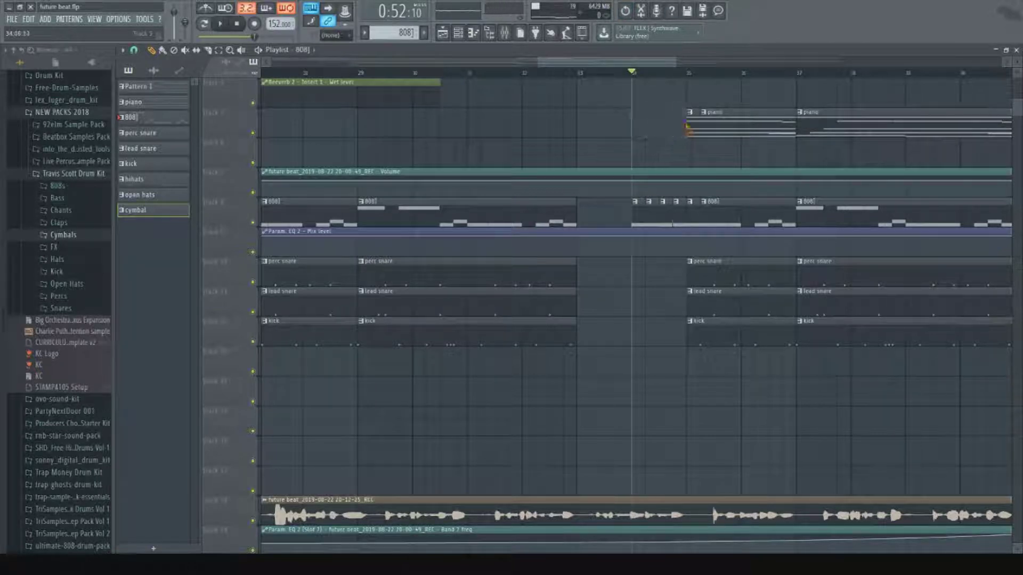
{"action": "key", "text": "space"}
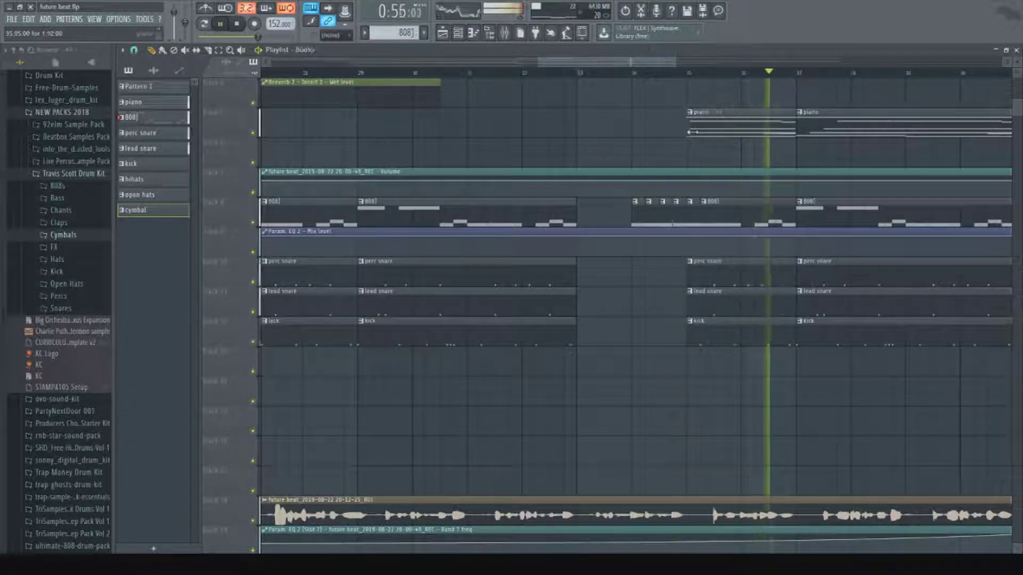
{"action": "key", "text": "space"}
{"action": "key", "text": "space"}
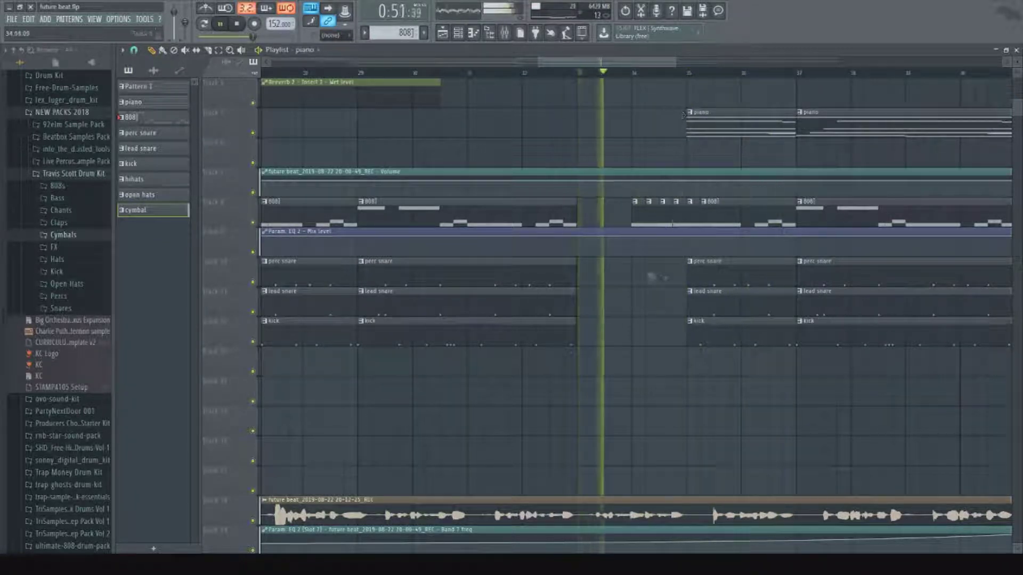
Place four short kick clips a quarter bar apart between bars 34 and 35 on the hihats track.
{"action": "left_click", "coordinate": [696, 343]}
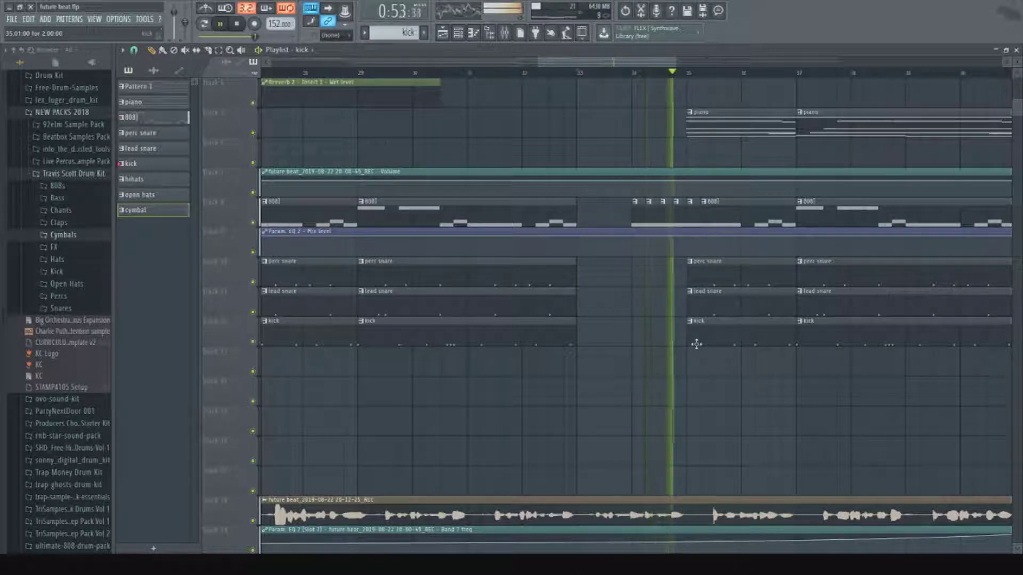
{"action": "key", "text": "space"}
{"action": "left_click_drag", "start_coordinate": [850, 371], "coordinate": [658, 379]}
{"action": "left_click", "coordinate": [653, 374]}
{"action": "key", "text": "space"}
{"action": "left_click", "coordinate": [667, 375]}
{"action": "left_click", "coordinate": [694, 375]}
{"action": "left_click_drag", "start_coordinate": [691, 373], "coordinate": [680, 376]}
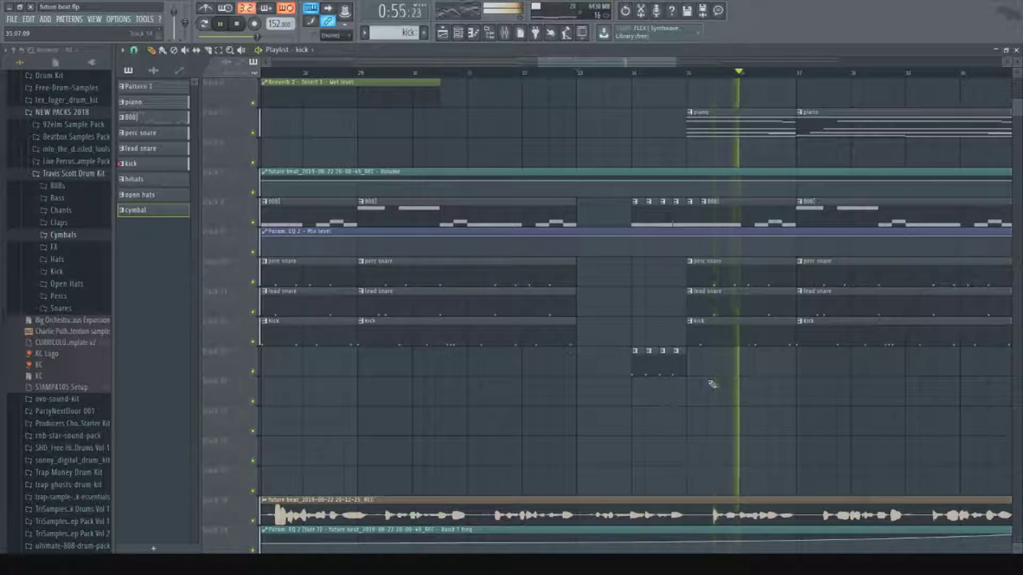
Slice the Param. EQ 2 Mix level automation clip at bar 41 and delete the part after it.
{"action": "scroll", "coordinate": [668, 73], "scroll_direction": "down", "scroll_amount": 5}
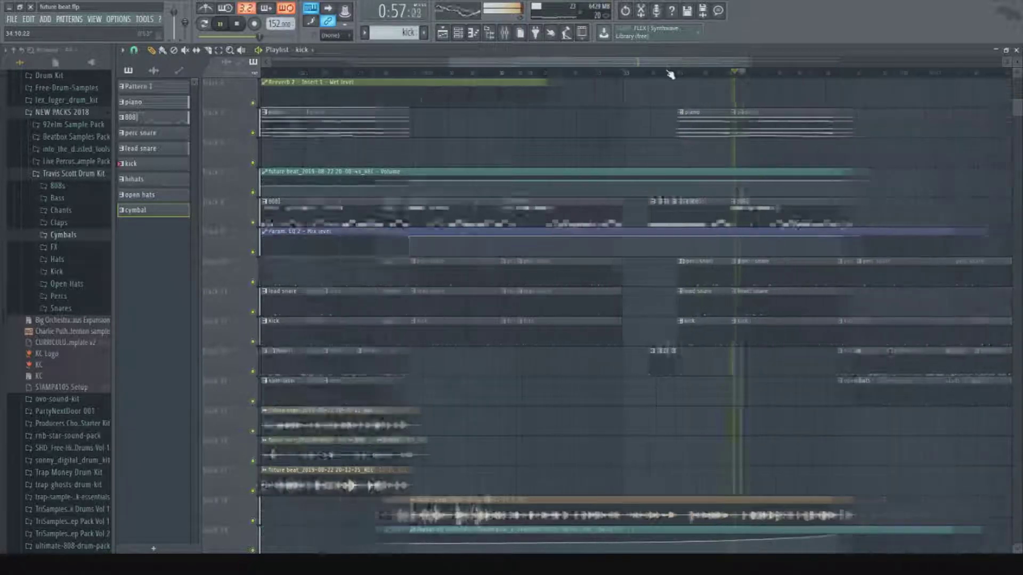
{"action": "scroll", "coordinate": [601, 427], "scroll_direction": "down", "scroll_amount": 4}
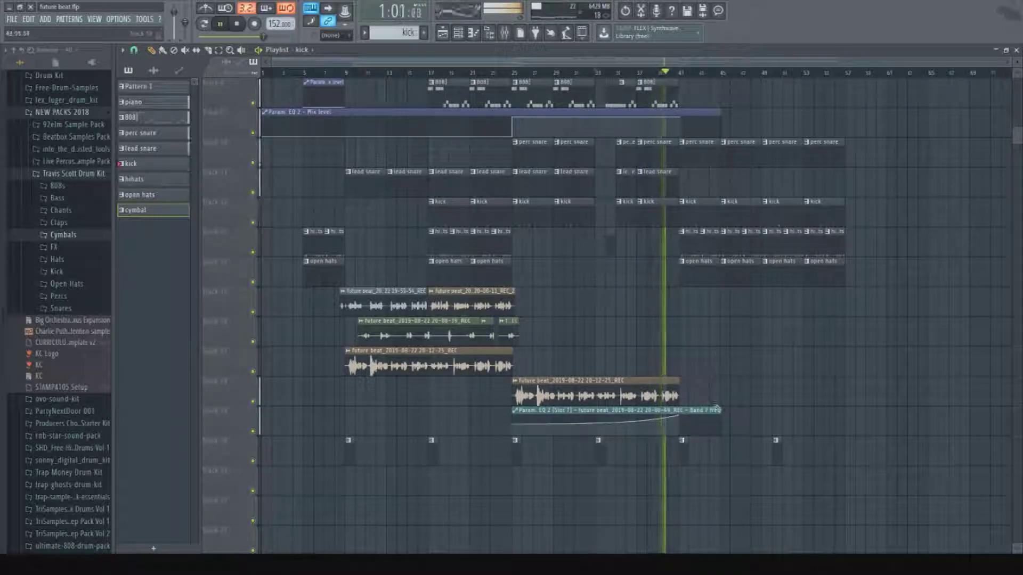
{"action": "scroll", "coordinate": [736, 368], "scroll_direction": "down", "scroll_amount": 1}
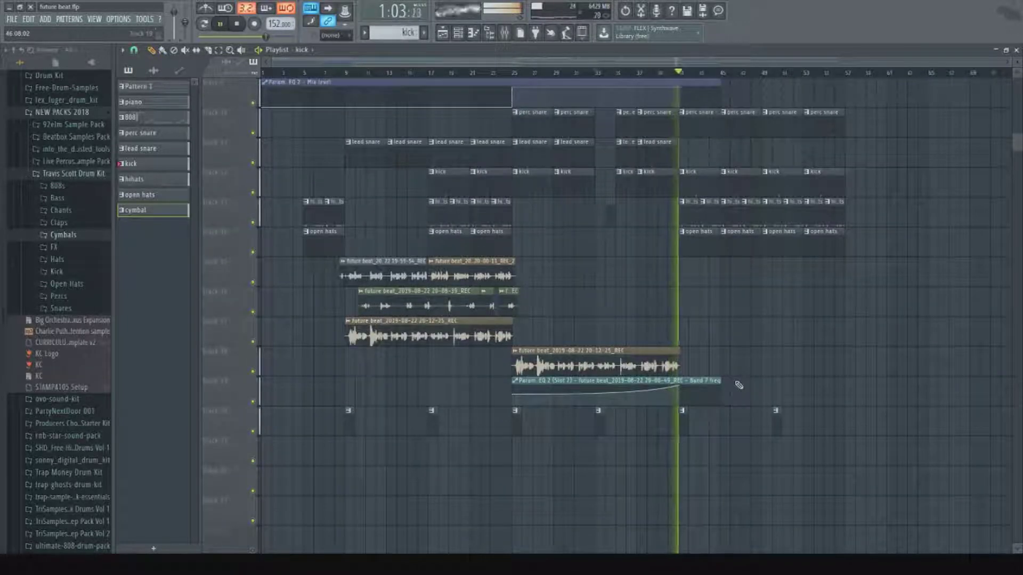
{"action": "scroll", "coordinate": [738, 384], "scroll_direction": "up", "scroll_amount": 2}
{"action": "scroll", "coordinate": [739, 384], "scroll_direction": "up", "scroll_amount": 4}
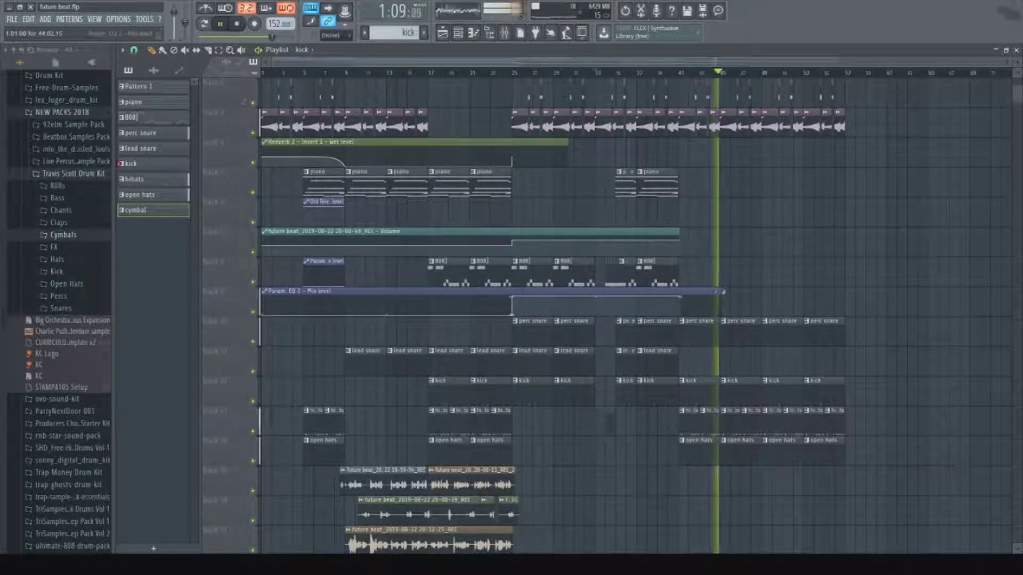
{"action": "left_click", "coordinate": [208, 50]}
{"action": "left_click_drag", "start_coordinate": [679, 291], "coordinate": [680, 319]}
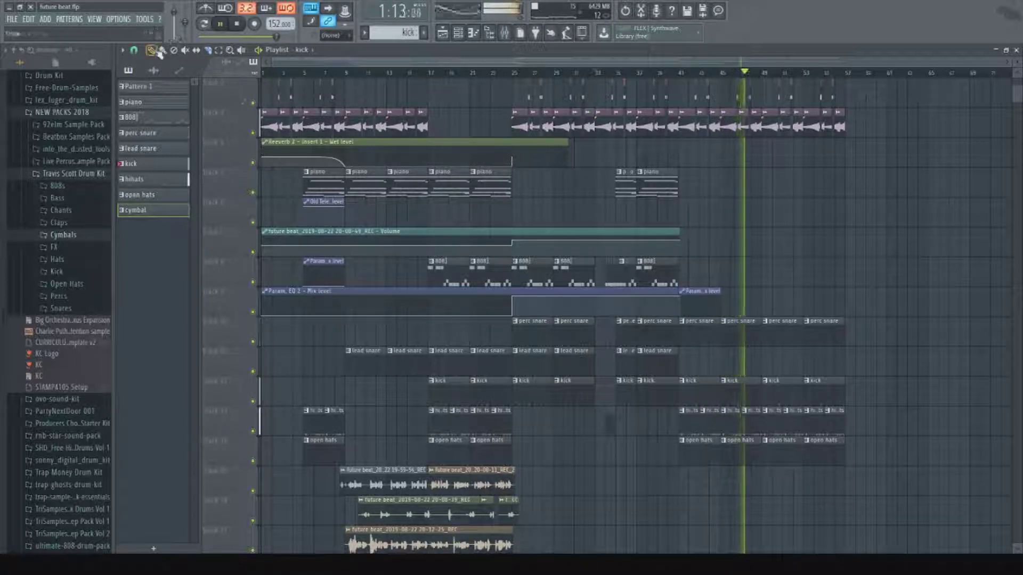
{"action": "right_click", "coordinate": [708, 291]}
{"action": "scroll", "coordinate": [761, 266], "scroll_direction": "up", "scroll_amount": 1}
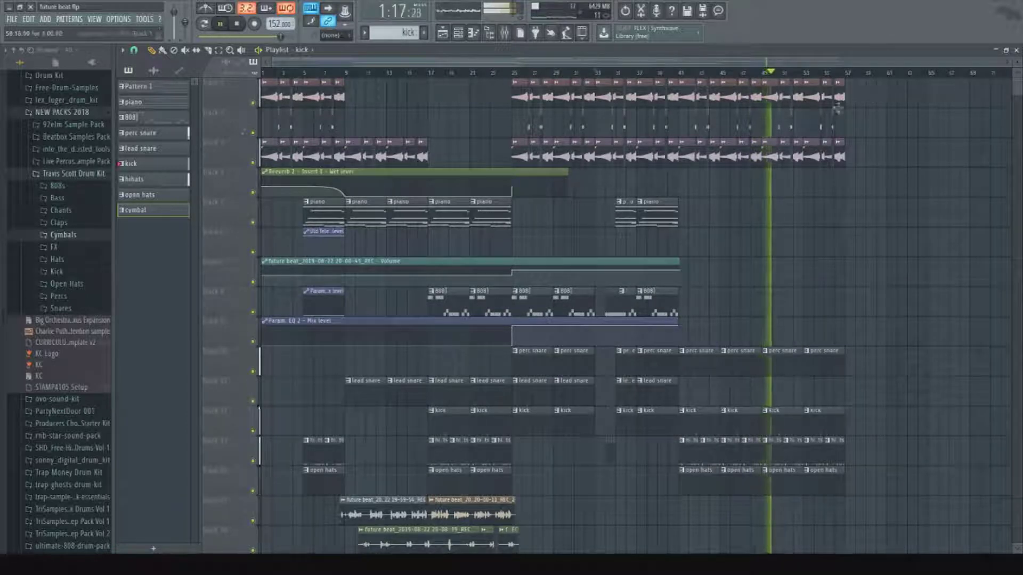
Move the last cymbal clip to start at bar 49 and play the section from shortly before it.
{"action": "scroll", "coordinate": [920, 331], "scroll_direction": "down", "scroll_amount": 7}
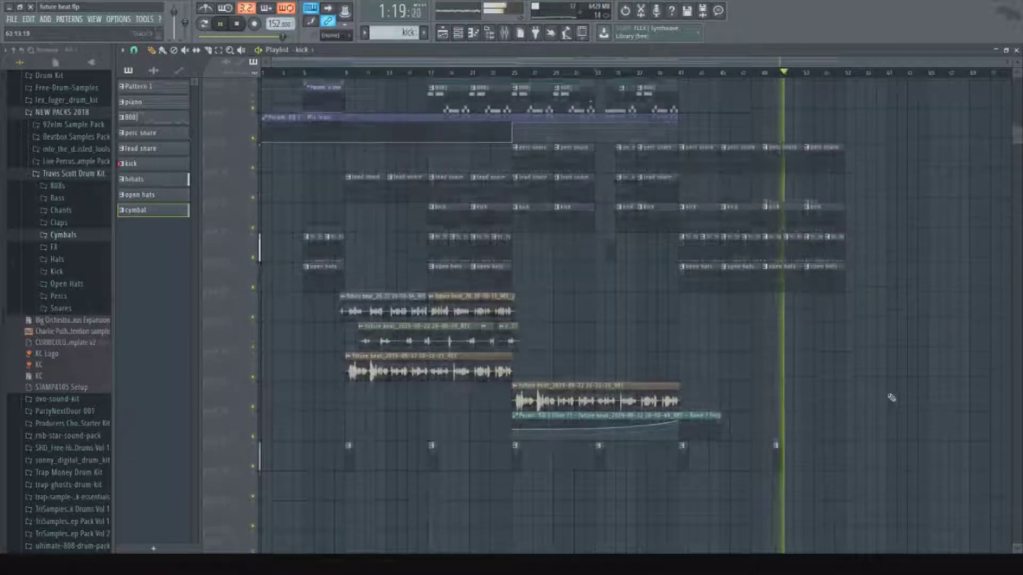
{"action": "left_click_drag", "start_coordinate": [773, 459], "coordinate": [765, 446]}
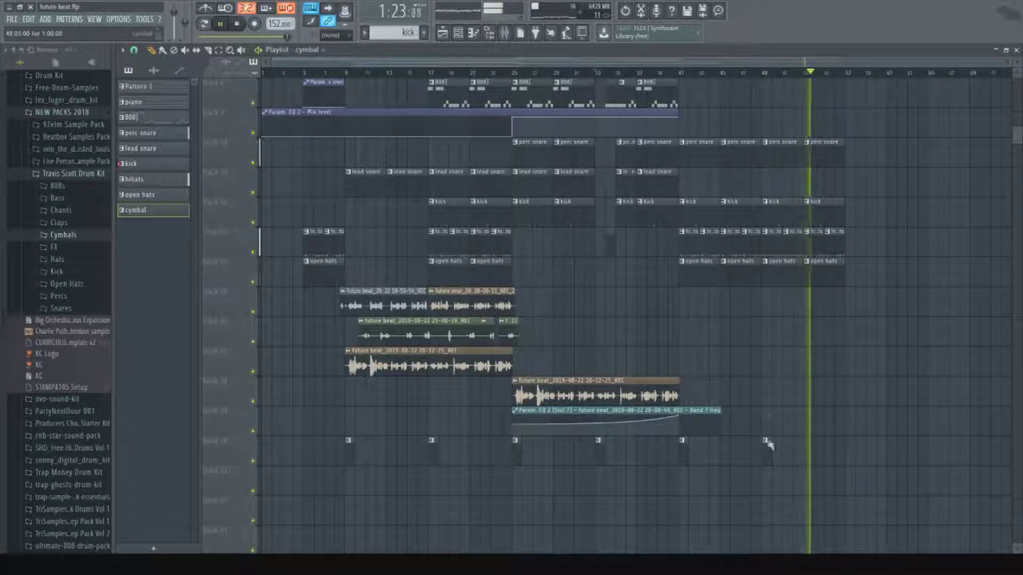
{"action": "left_click", "coordinate": [750, 72]}
{"action": "scroll", "coordinate": [888, 289], "scroll_direction": "up", "scroll_amount": 7}
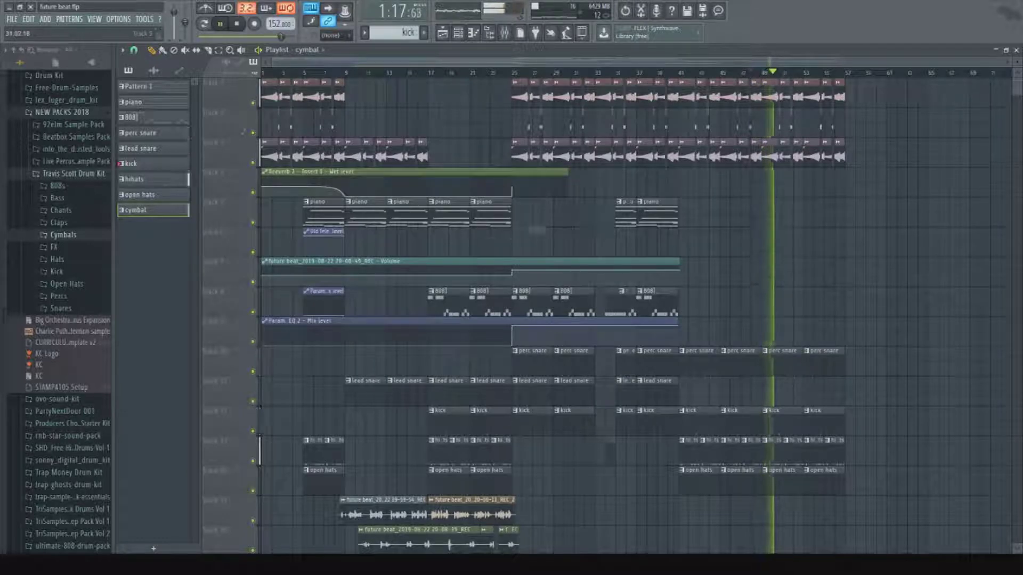
{"action": "scroll", "coordinate": [570, 362], "scroll_direction": "down", "scroll_amount": 3}
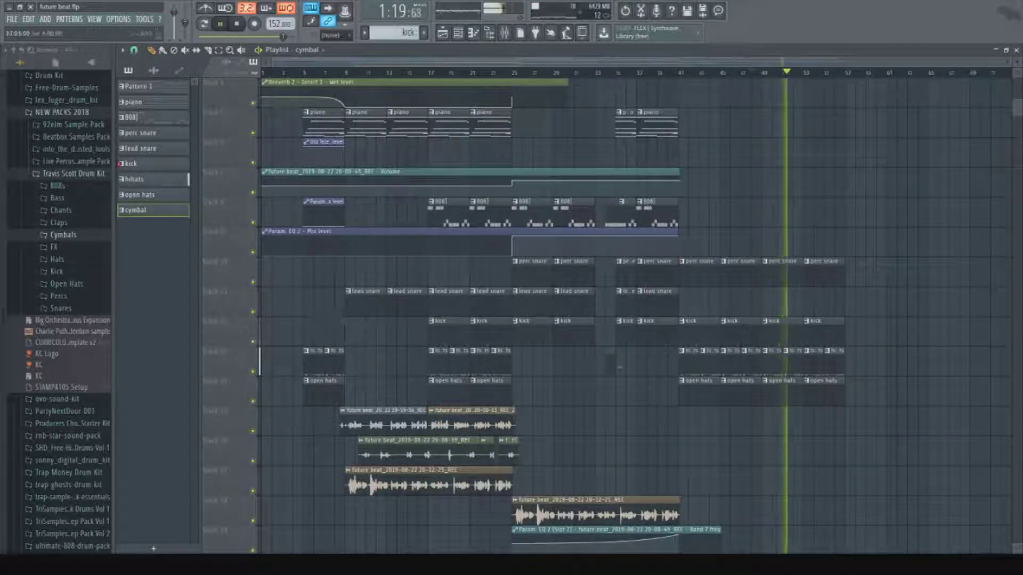
Audition the beat from bar 41 and add a Fruity formula controller to the Hat 4 mixer track.
{"action": "left_click", "coordinate": [505, 33]}
{"action": "key", "text": "space"}
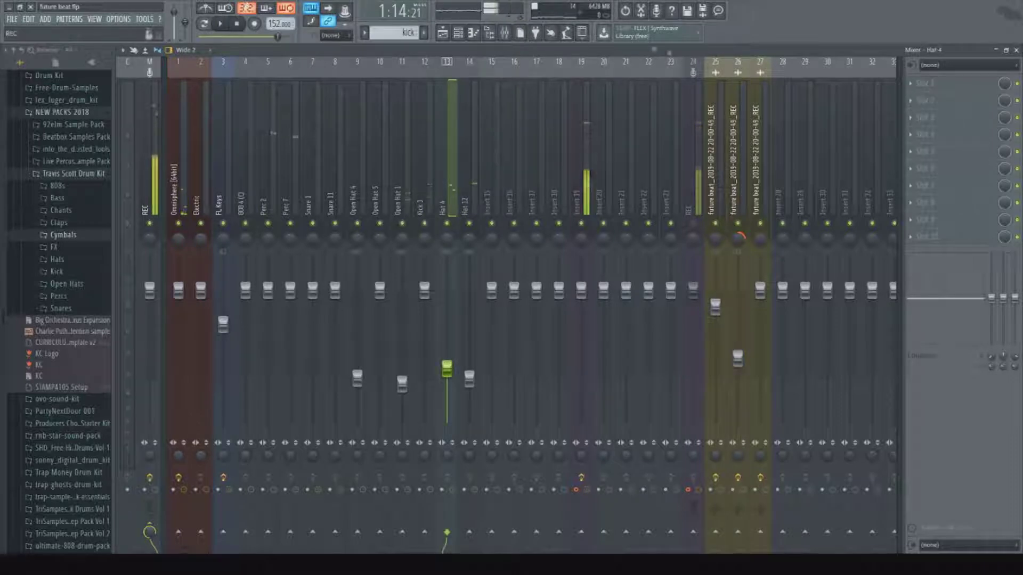
{"action": "left_click", "coordinate": [442, 33]}
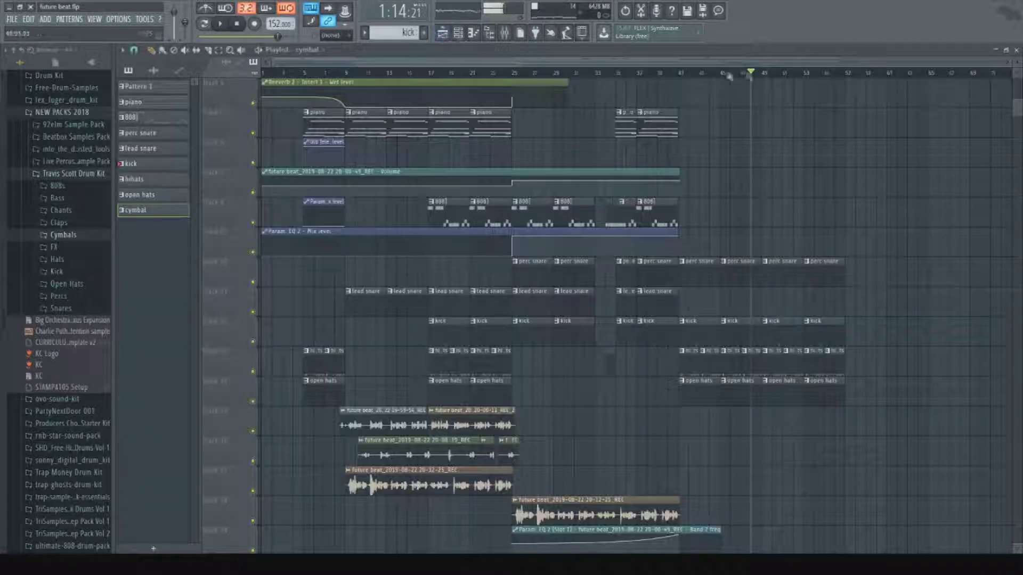
{"action": "left_click", "coordinate": [504, 33]}
{"action": "key", "text": "space"}
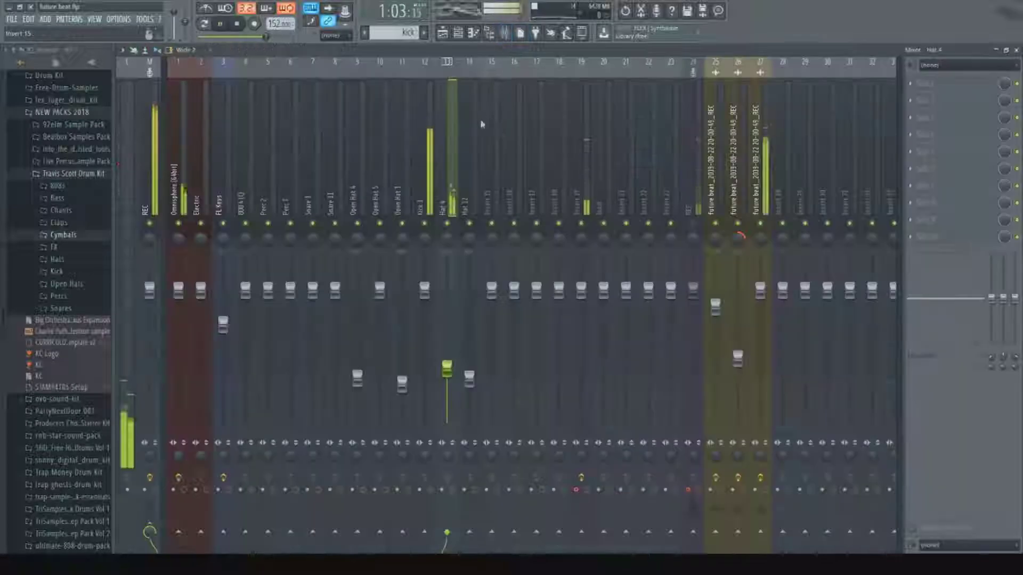
{"action": "key", "text": "space"}
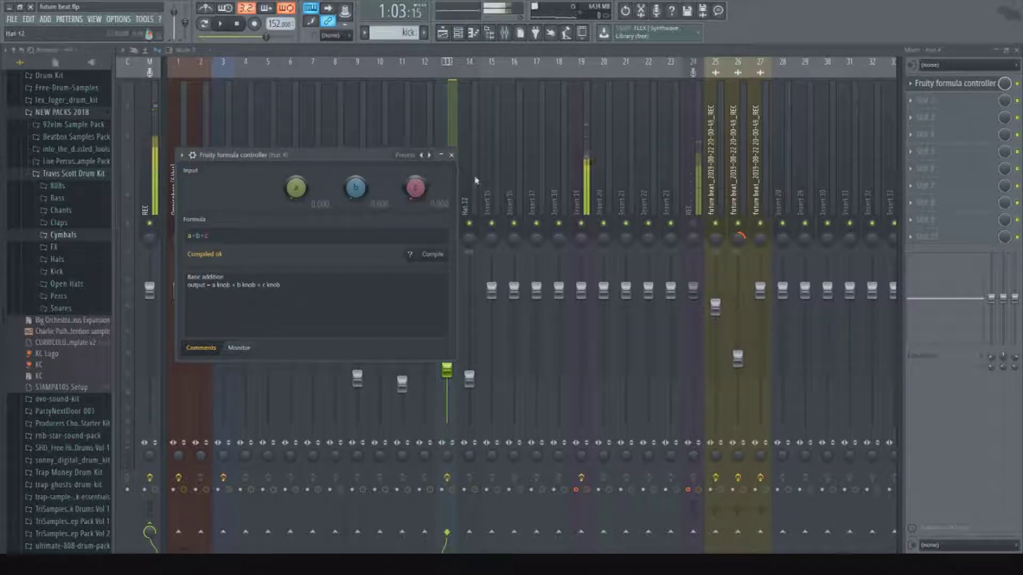
{"action": "left_click_drag", "start_coordinate": [370, 158], "coordinate": [334, 189]}
{"action": "left_click", "coordinate": [450, 244]}
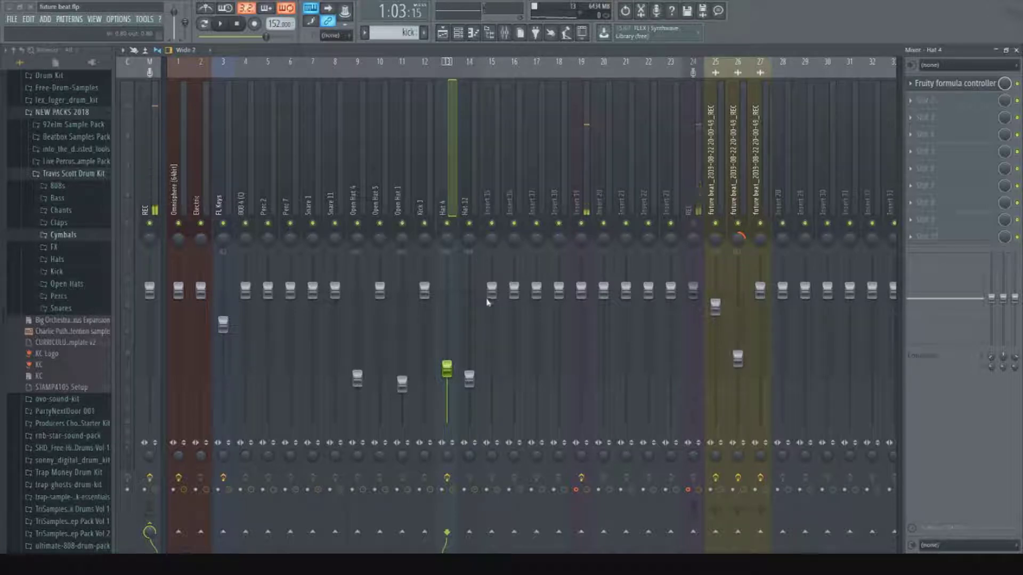
Modulate Hat 4's panning with the controller's Basic sine LFO preset, with a at 0.500, b at 0.921 and c at 0.110.
{"action": "left_click", "coordinate": [933, 84]}
{"action": "key", "text": "space"}
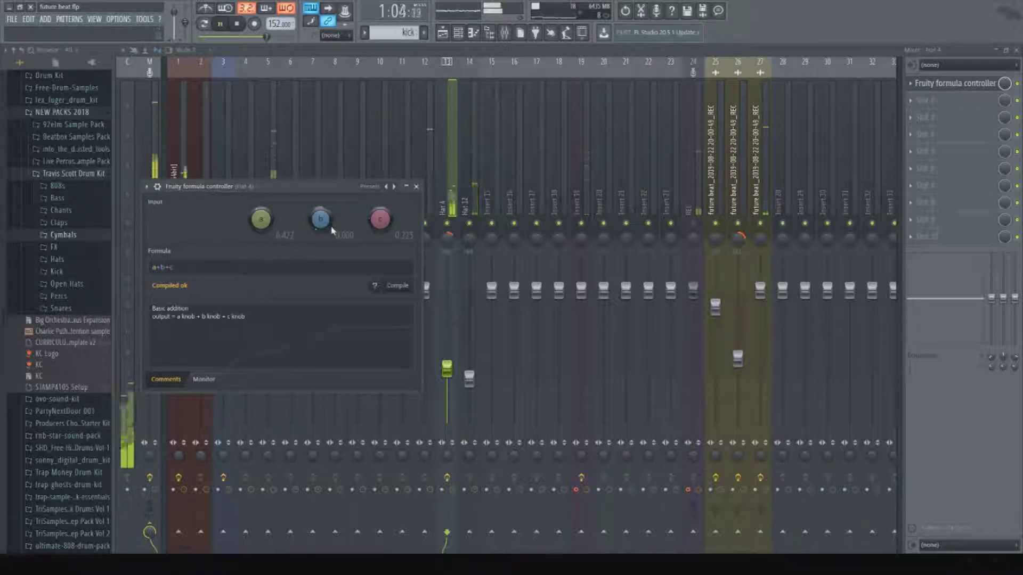
{"action": "left_click_drag", "start_coordinate": [380, 220], "coordinate": [380, 181]}
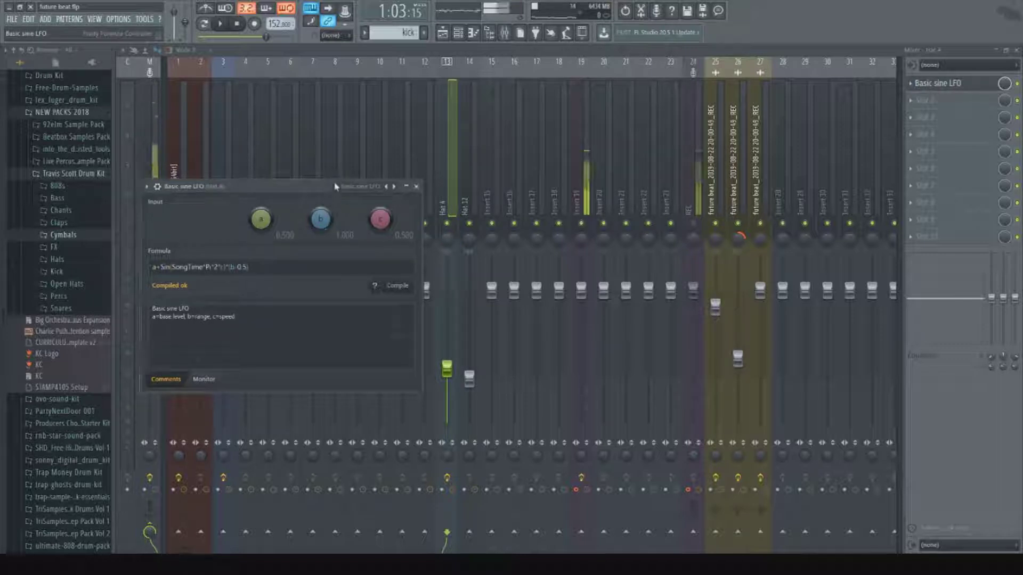
{"action": "key", "text": "space"}
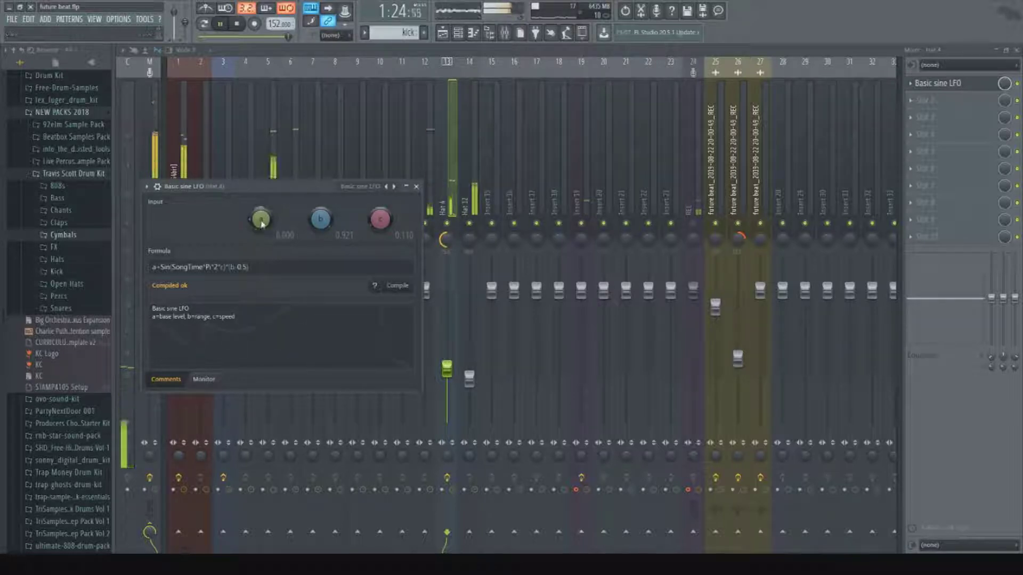
{"action": "left_click_drag", "start_coordinate": [261, 225], "coordinate": [261, 203]}
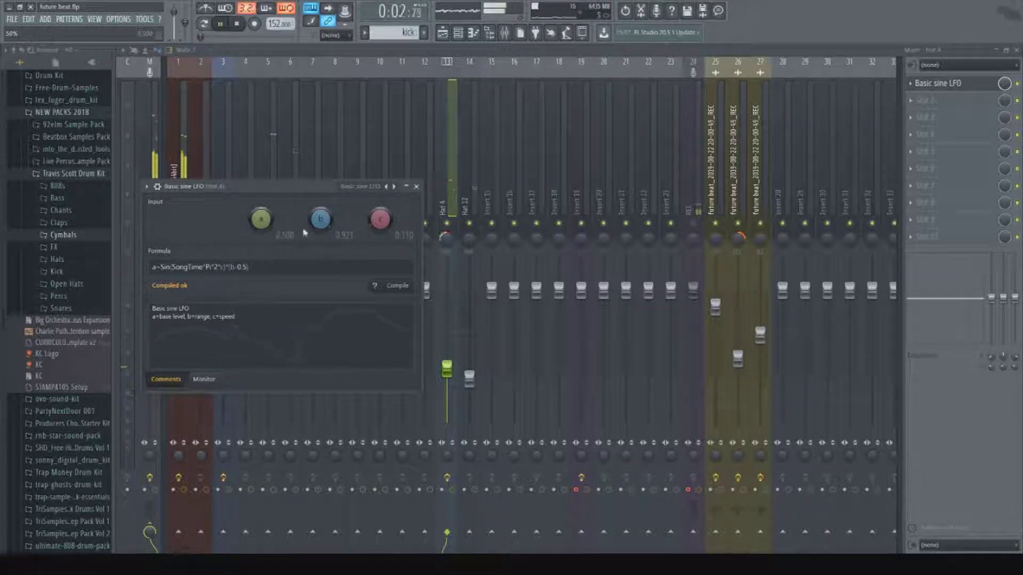
Extend the Param. EQ 2 Mix level clip starting at bar 5 to about bar 16, and play the transition at bar 9.
{"action": "left_click", "coordinate": [442, 36]}
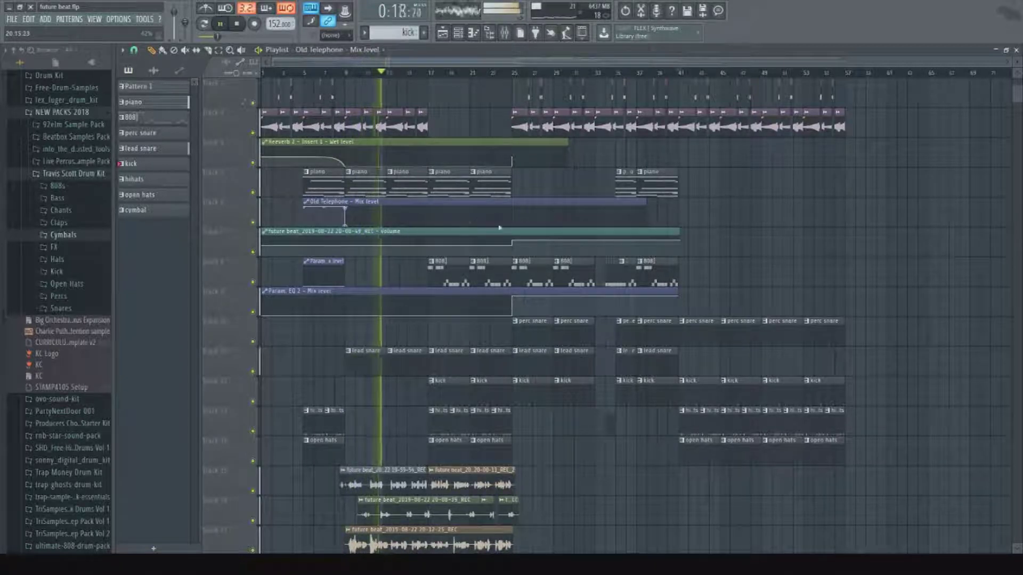
{"action": "left_click_drag", "start_coordinate": [343, 262], "coordinate": [418, 261]}
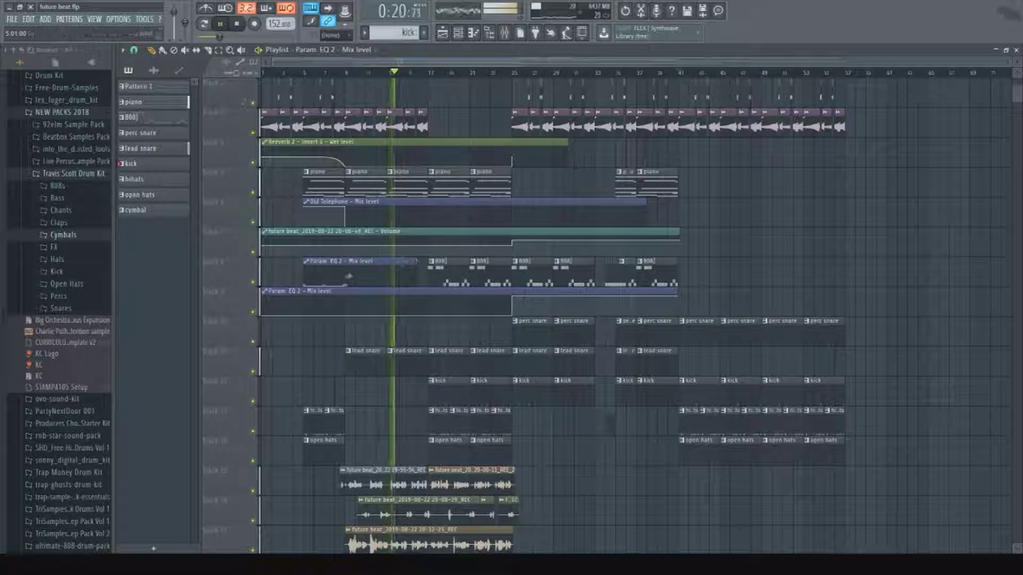
{"action": "left_click", "coordinate": [350, 74]}
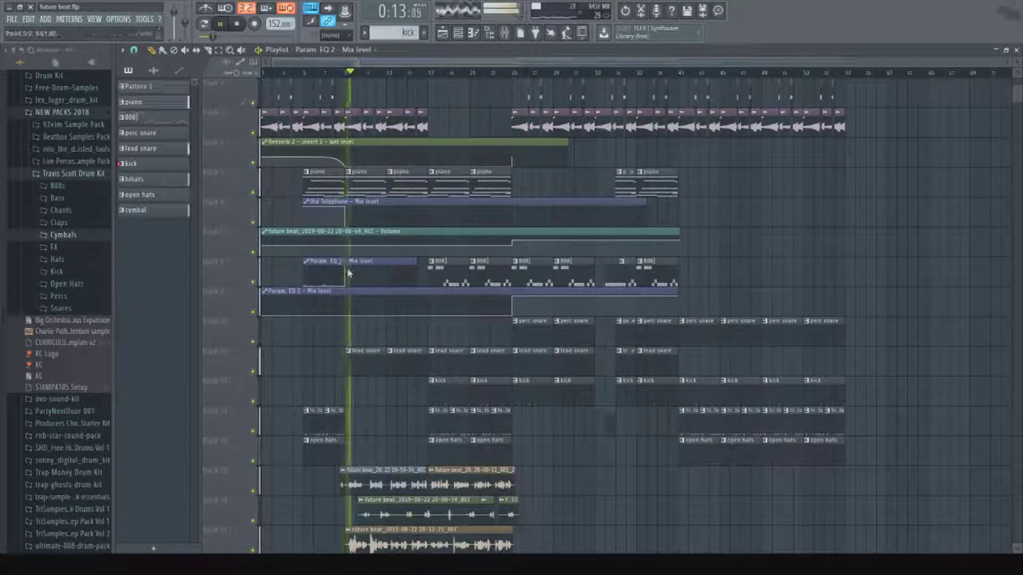
{"action": "key", "text": "space"}
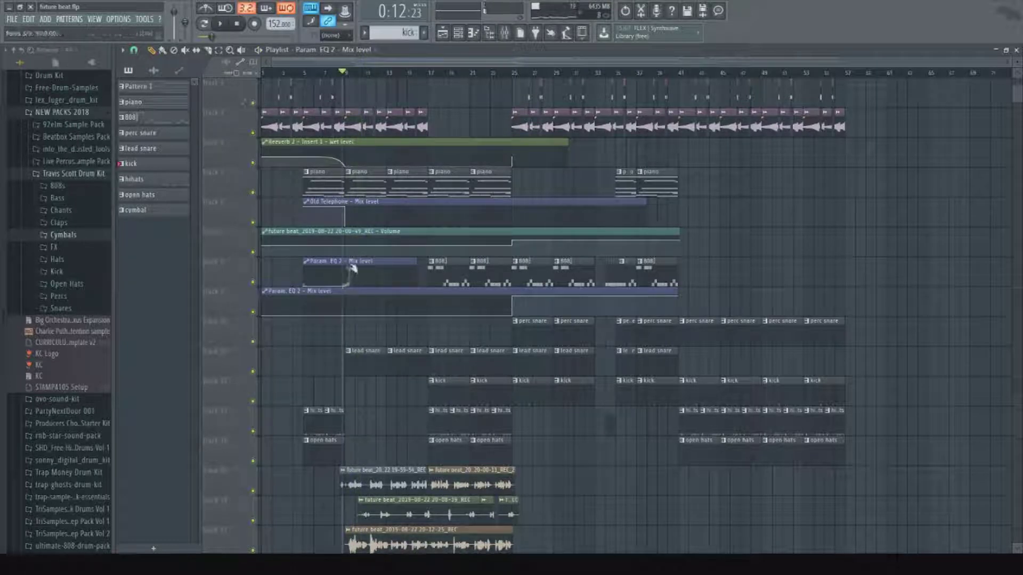
Shape the extended Param. EQ 2 Mix level envelope to ramp down from bar 9 to bar 10, and replay it.
{"action": "scroll", "coordinate": [351, 76], "scroll_direction": "up", "scroll_amount": 5}
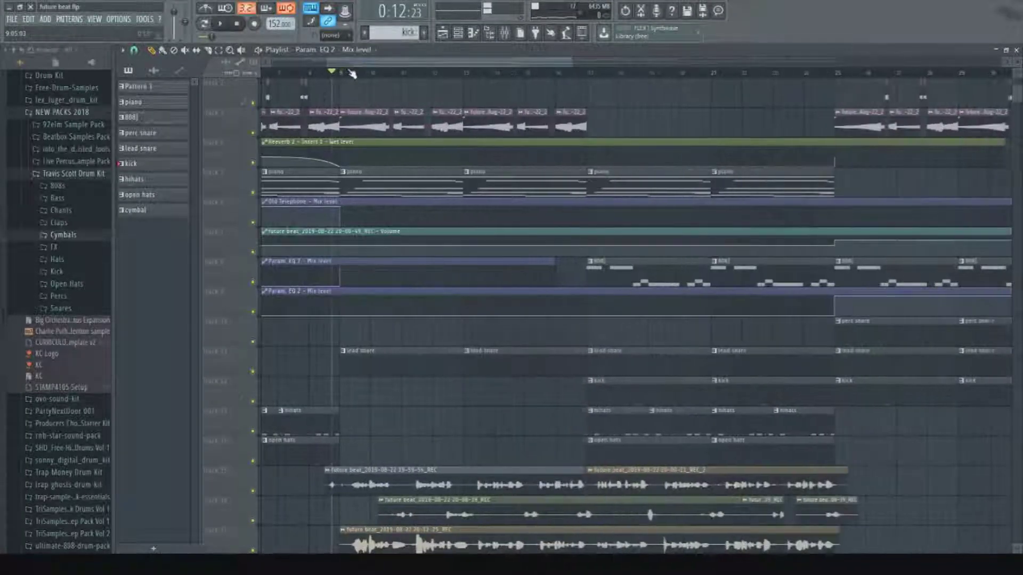
{"action": "right_click", "coordinate": [385, 286]}
{"action": "key", "text": "space"}
{"action": "right_click", "coordinate": [360, 270]}
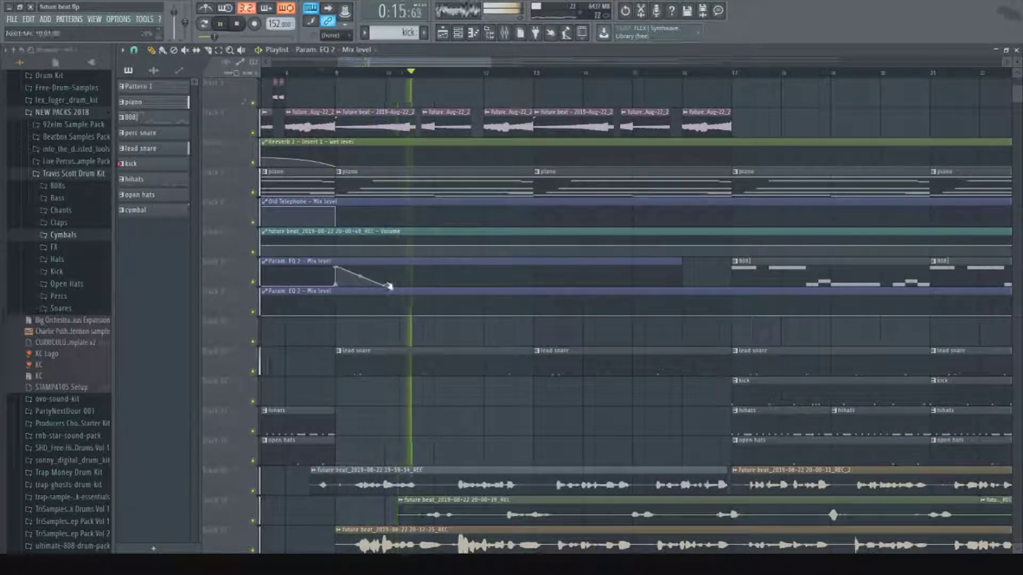
{"action": "key", "text": "space"}
{"action": "key", "text": "space"}
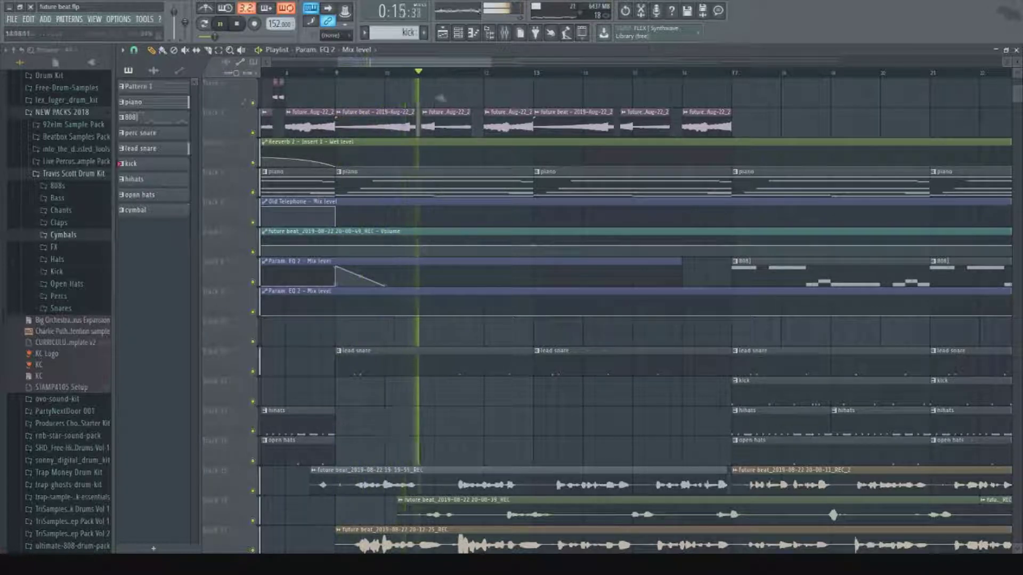
Boost the insert 25 vocal's highs in Fruity parametric EQ 2 by raising the band 7 high shelf and a narrow band 5 peak.
{"action": "scroll", "coordinate": [434, 75], "scroll_direction": "down", "scroll_amount": 4}
{"action": "scroll", "coordinate": [456, 77], "scroll_direction": "down", "scroll_amount": 4}
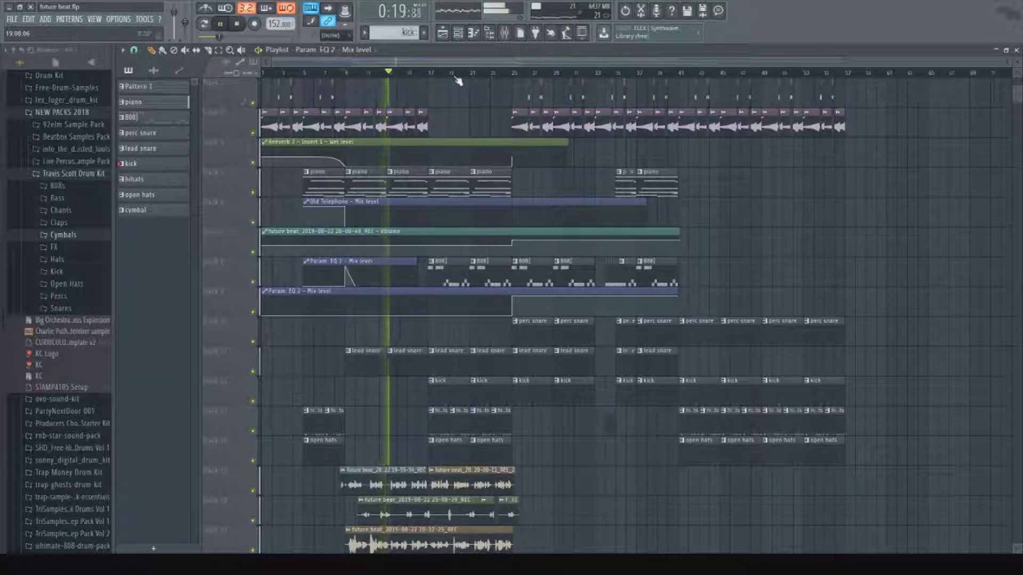
{"action": "scroll", "coordinate": [486, 228], "scroll_direction": "down", "scroll_amount": 5}
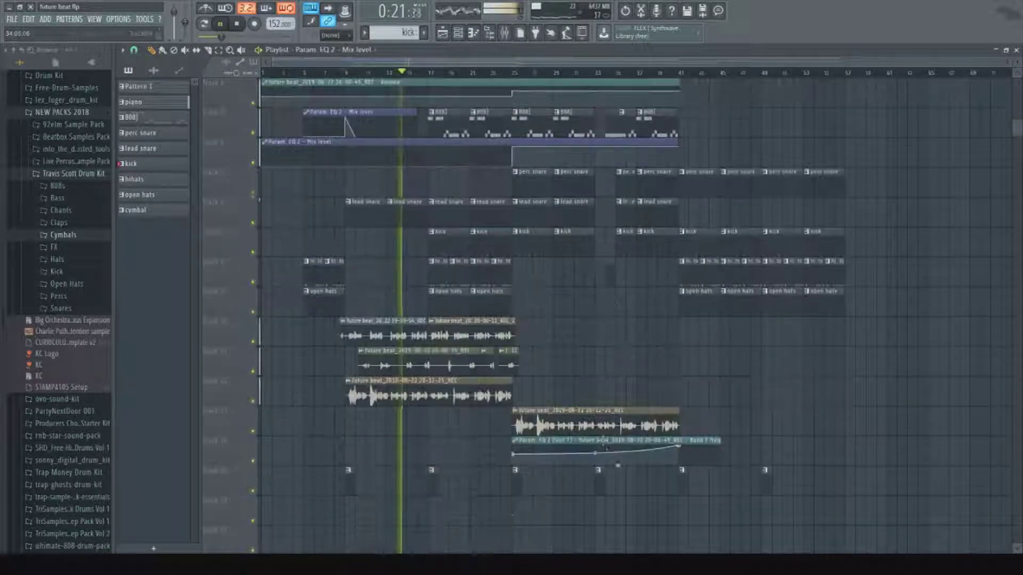
{"action": "left_click", "coordinate": [504, 33]}
{"action": "left_click", "coordinate": [953, 100]}
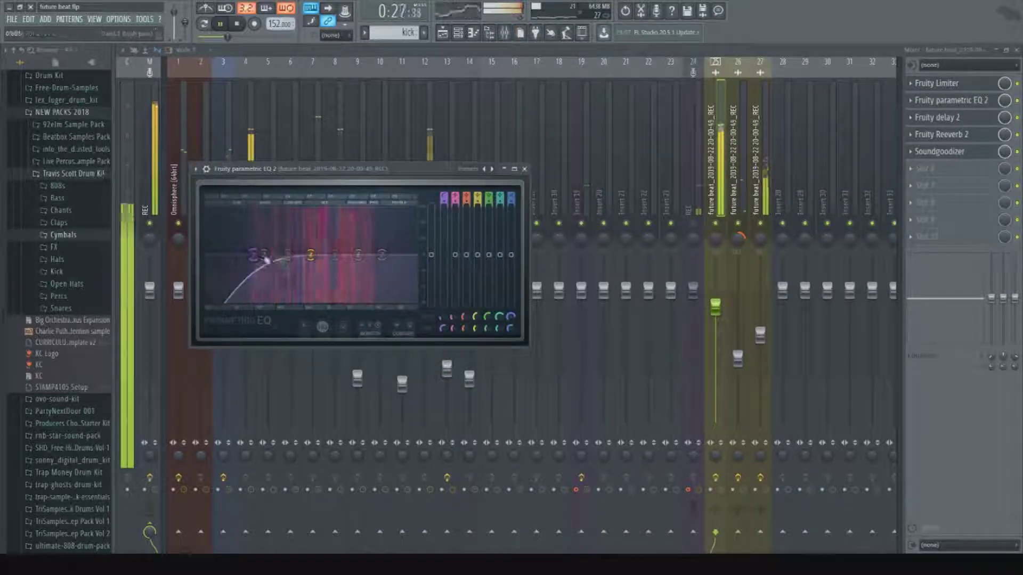
{"action": "left_click_drag", "start_coordinate": [381, 255], "coordinate": [396, 244]}
{"action": "left_click_drag", "start_coordinate": [333, 248], "coordinate": [336, 242]}
{"action": "scroll", "coordinate": [490, 331], "scroll_direction": "down", "scroll_amount": 10}
{"action": "left_click_drag", "start_coordinate": [339, 250], "coordinate": [335, 250]}
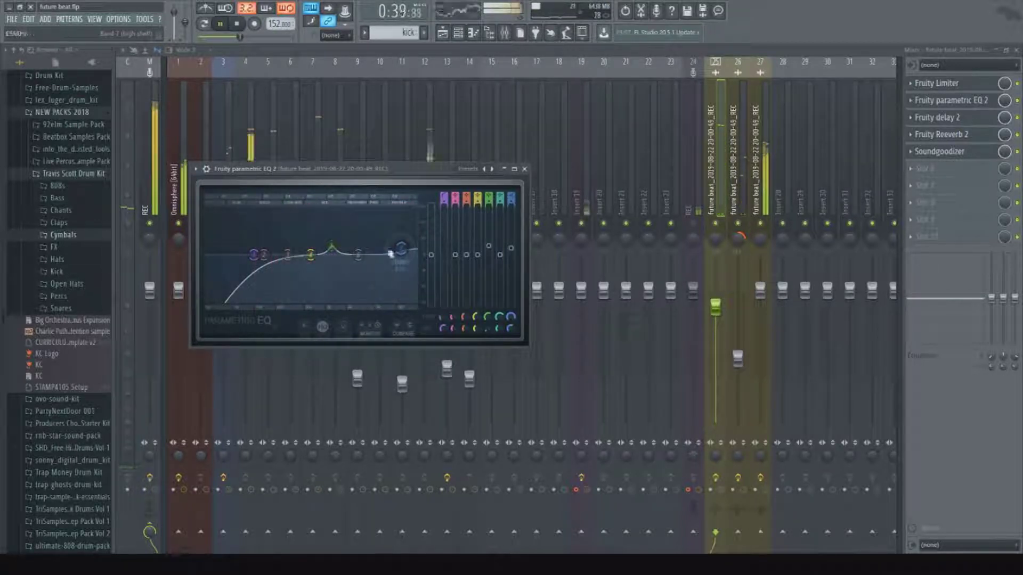
{"action": "left_click", "coordinate": [763, 198]}
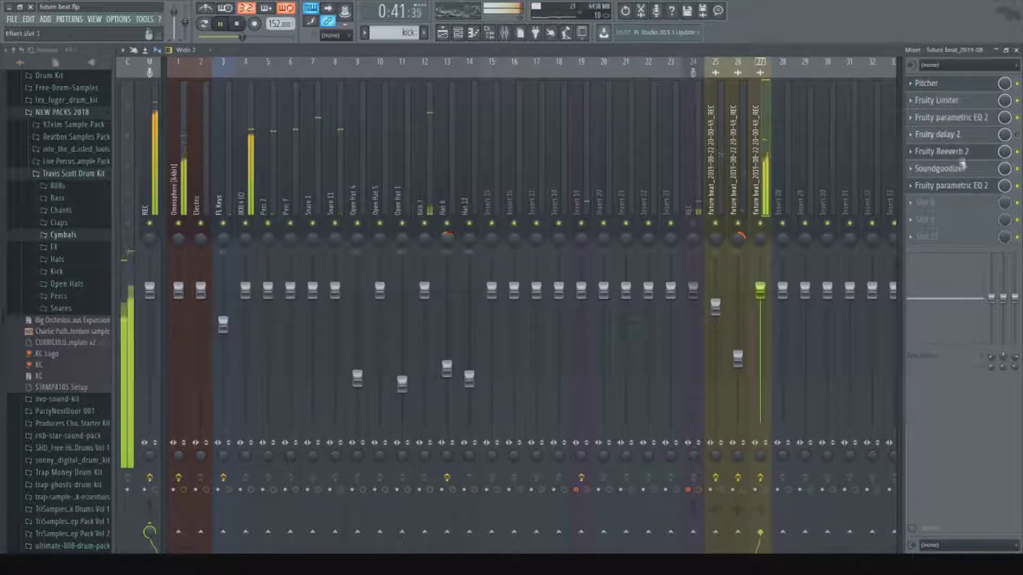
Play through the break at bars 33–35 and delete the two piano clips between bars 35 and 41.
{"action": "left_click", "coordinate": [458, 34]}
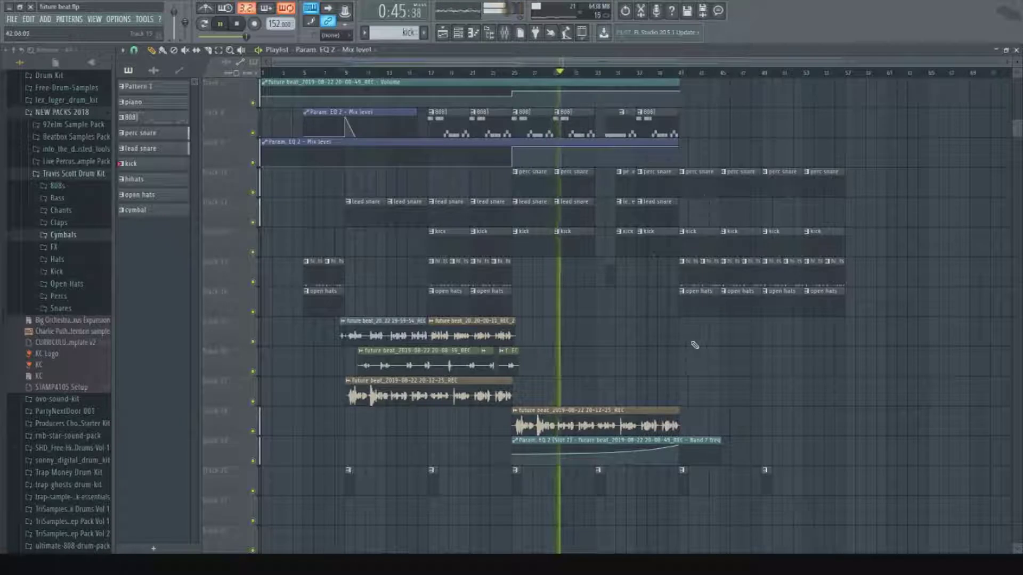
{"action": "scroll", "coordinate": [638, 78], "scroll_direction": "up", "scroll_amount": 2}
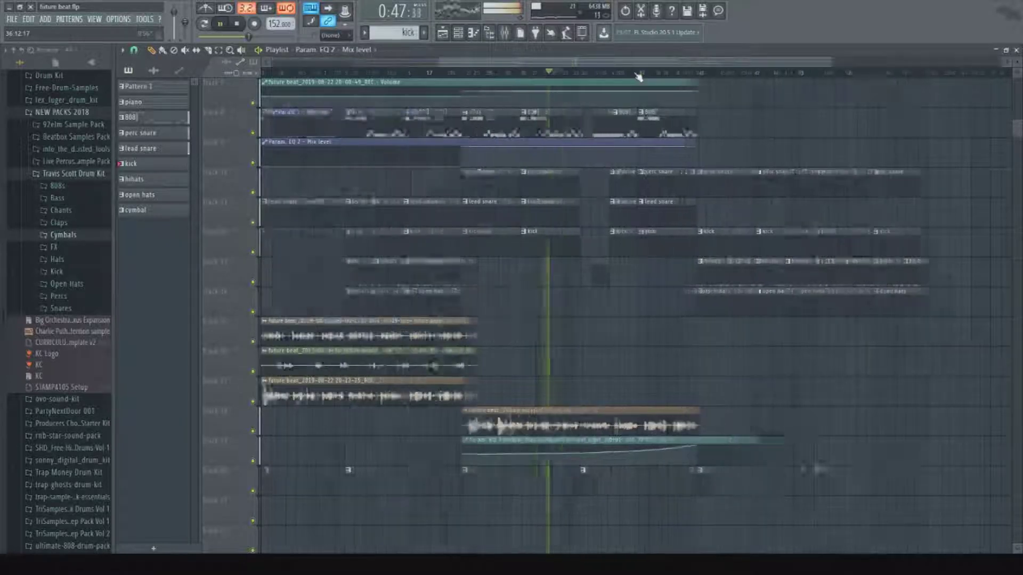
{"action": "scroll", "coordinate": [618, 75], "scroll_direction": "up", "scroll_amount": 2}
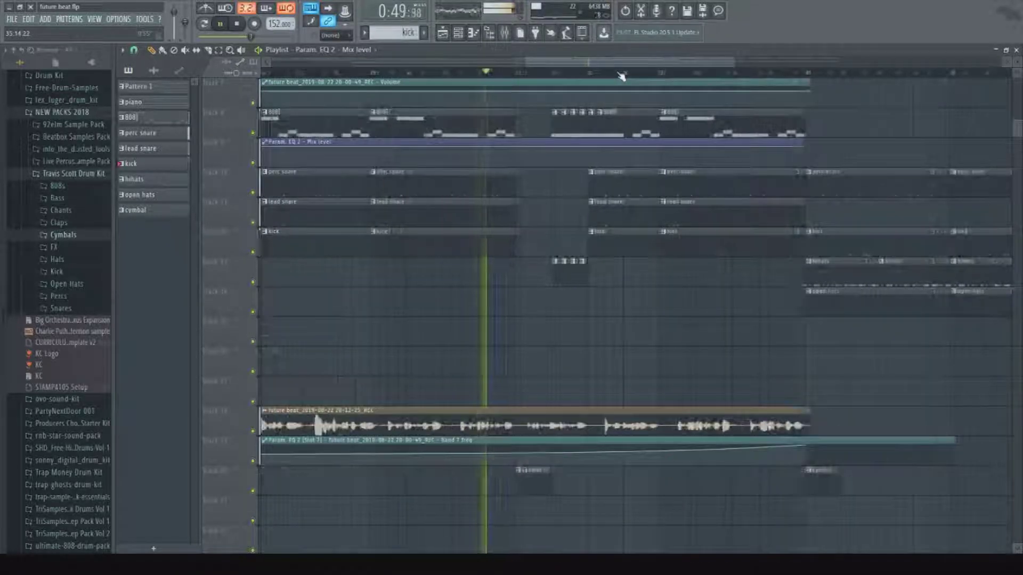
{"action": "scroll", "coordinate": [619, 279], "scroll_direction": "down", "scroll_amount": 2}
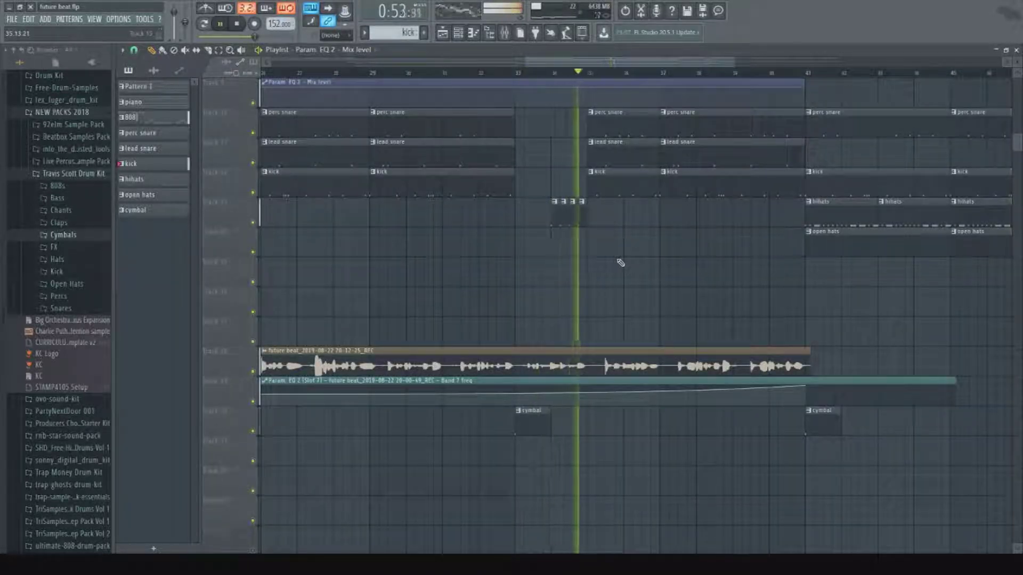
{"action": "scroll", "coordinate": [619, 263], "scroll_direction": "up", "scroll_amount": 6}
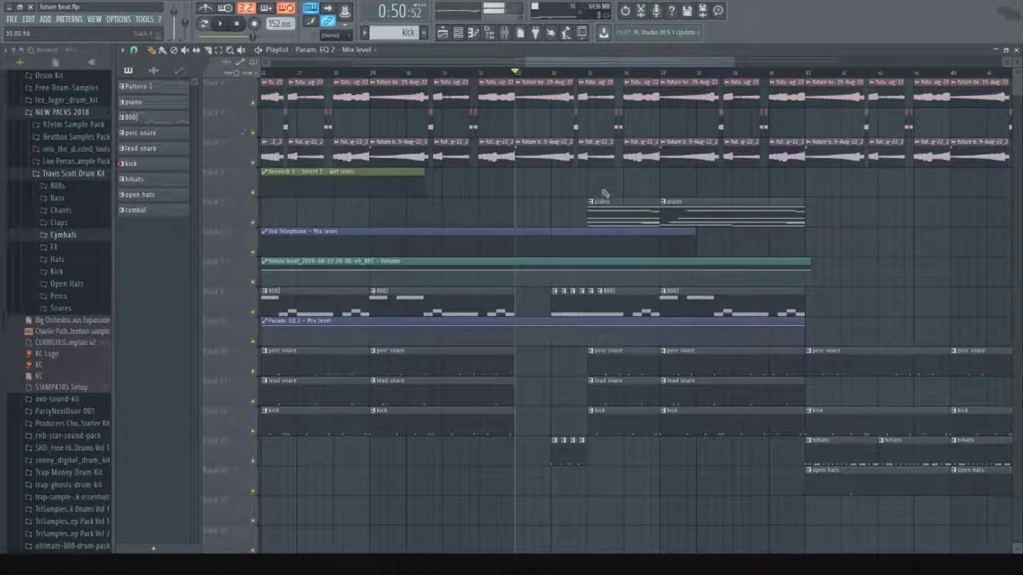
{"action": "right_click", "coordinate": [605, 220]}
{"action": "key", "text": "space"}
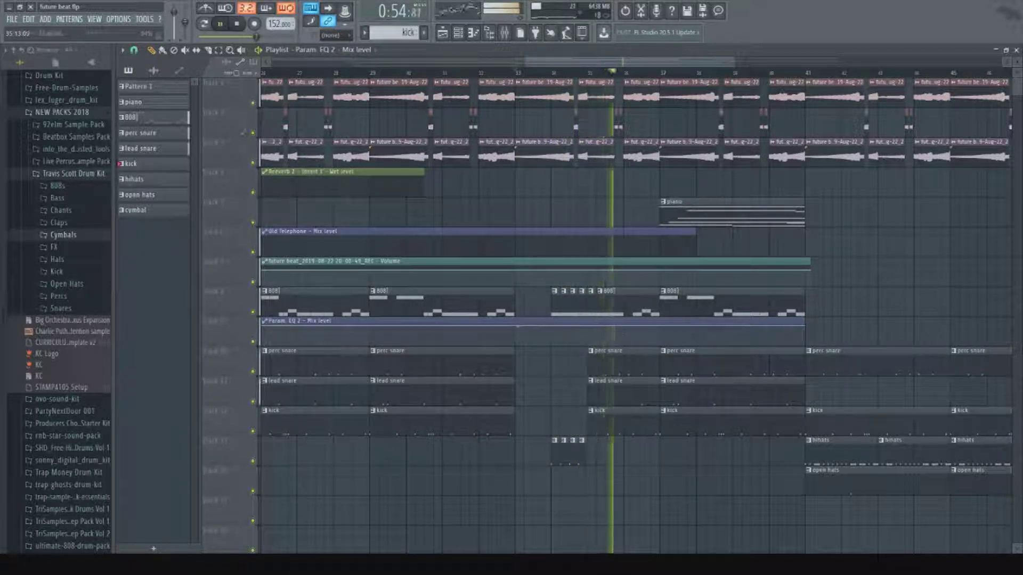
{"action": "right_click", "coordinate": [698, 213]}
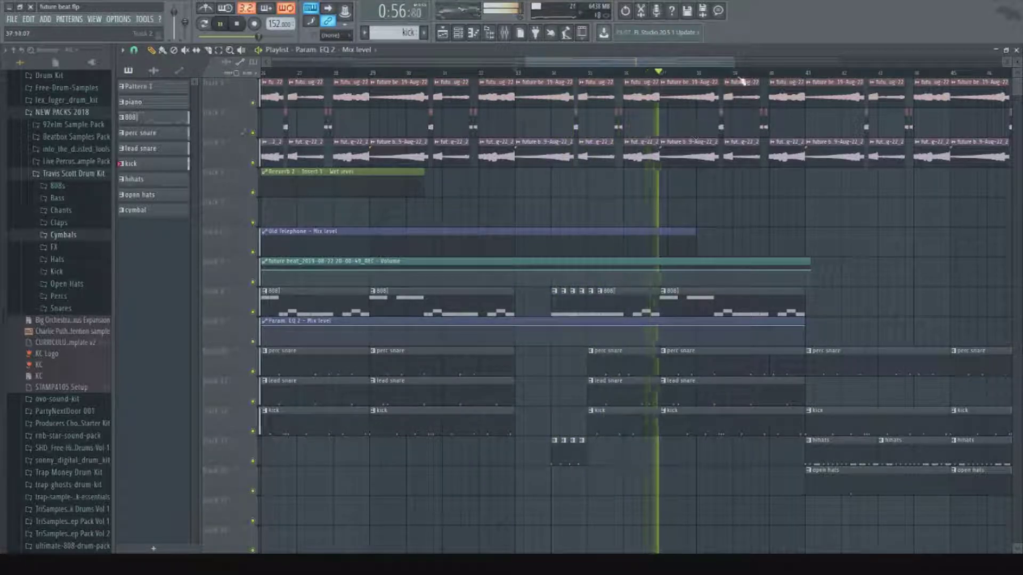
Place a piano clip at bar 41 and extend the Old Telephone Mix level automation to about bar 49.
{"action": "scroll", "coordinate": [735, 143], "scroll_direction": "down", "scroll_amount": 5}
{"action": "scroll", "coordinate": [739, 81], "scroll_direction": "down", "scroll_amount": 2}
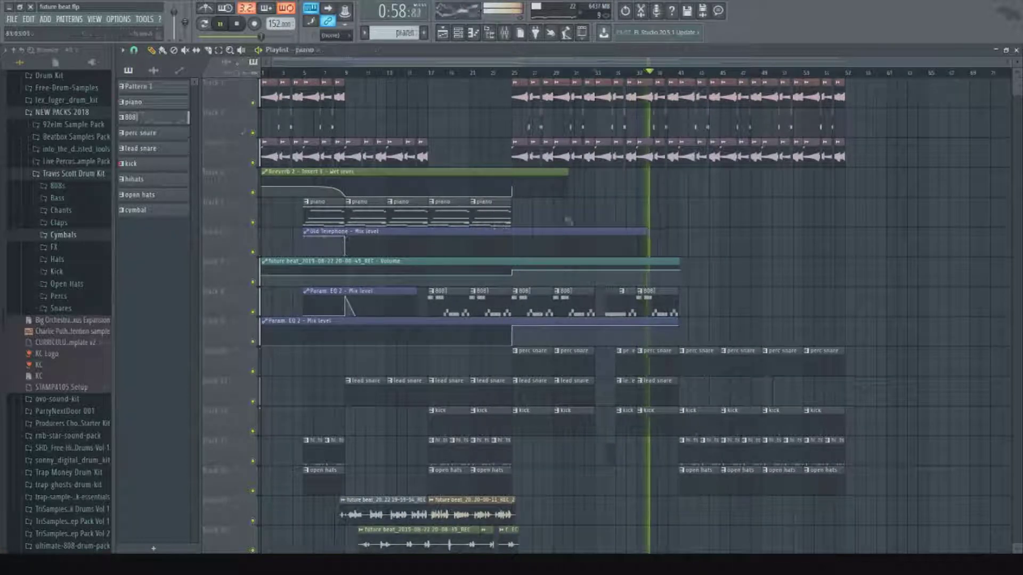
{"action": "left_click", "coordinate": [687, 213]}
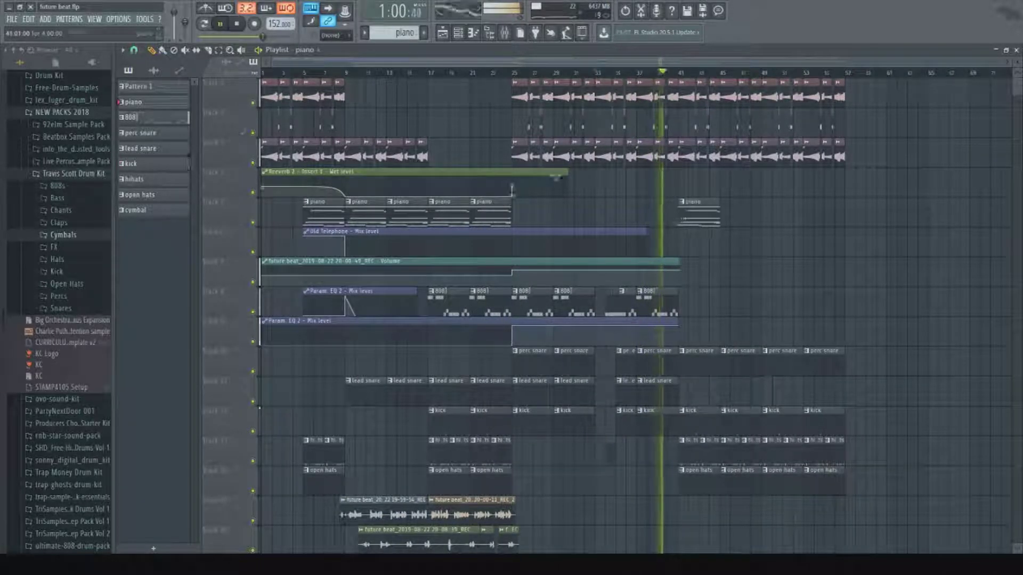
{"action": "left_click_drag", "start_coordinate": [640, 231], "coordinate": [767, 231]}
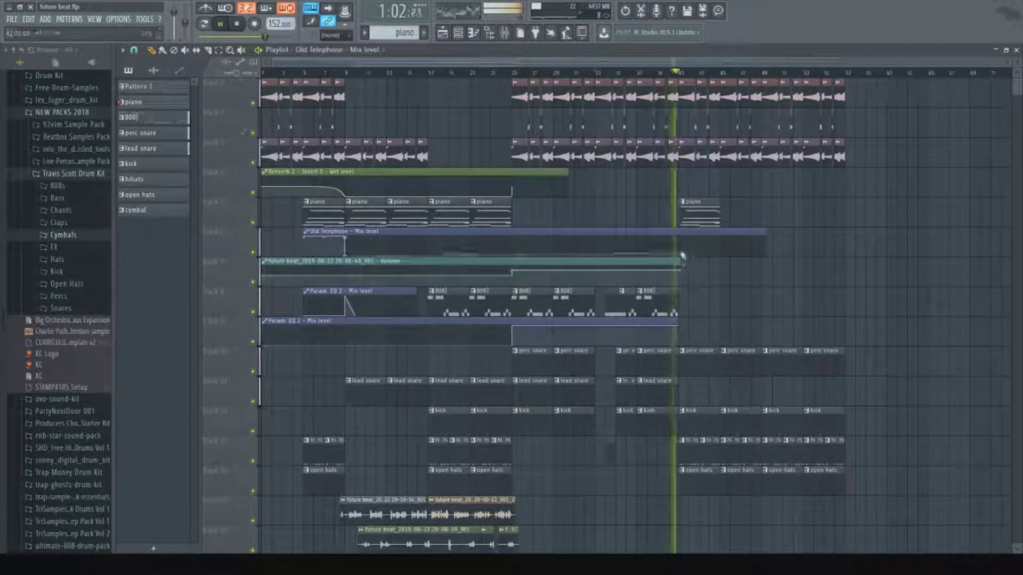
Place piano clips at bars 45, 49 and 53, and extend the Old Telephone Mix level automation to about bar 57.
{"action": "left_click", "coordinate": [735, 213]}
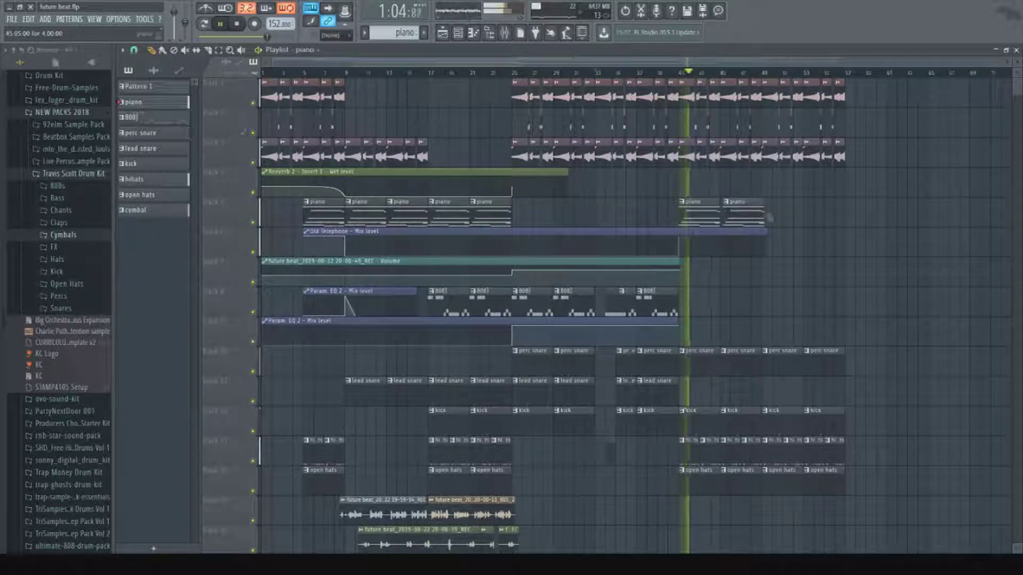
{"action": "left_click", "coordinate": [800, 219]}
{"action": "left_click_drag", "start_coordinate": [801, 218], "coordinate": [851, 232]}
{"action": "left_click", "coordinate": [801, 215]}
{"action": "left_click", "coordinate": [805, 214]}
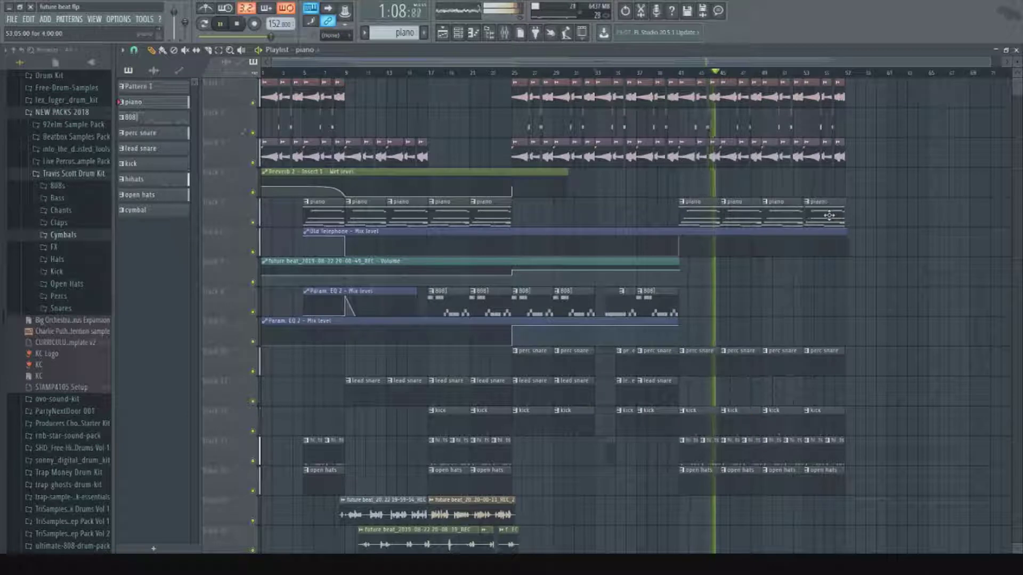
Delete the two hihats clips between bars 49 and 53, place a lead snare clip at bar 53, and stop playback.
{"action": "scroll", "coordinate": [842, 335], "scroll_direction": "down", "scroll_amount": 4}
{"action": "scroll", "coordinate": [840, 339], "scroll_direction": "down", "scroll_amount": 5}
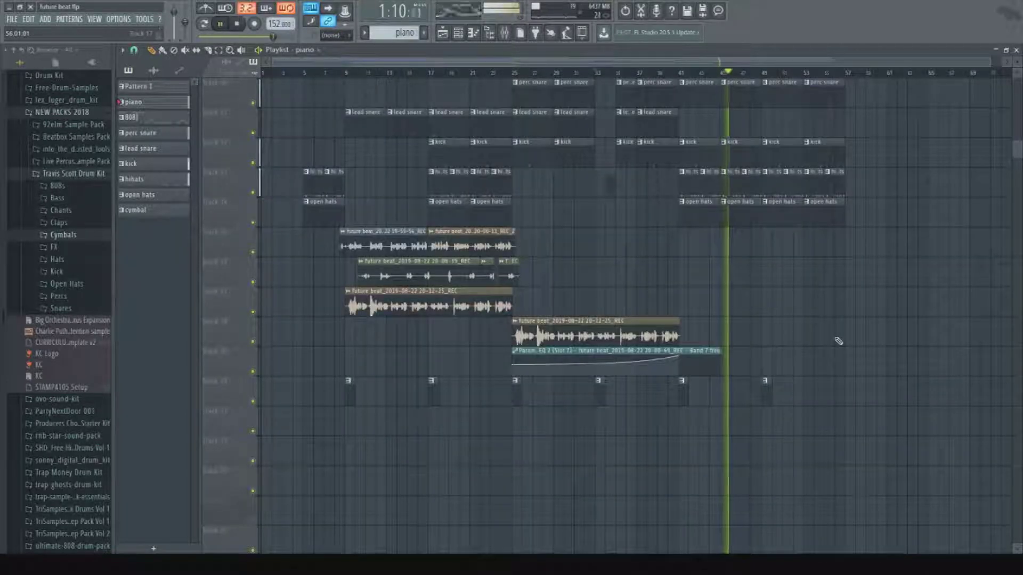
{"action": "scroll", "coordinate": [838, 341], "scroll_direction": "up", "scroll_amount": 3}
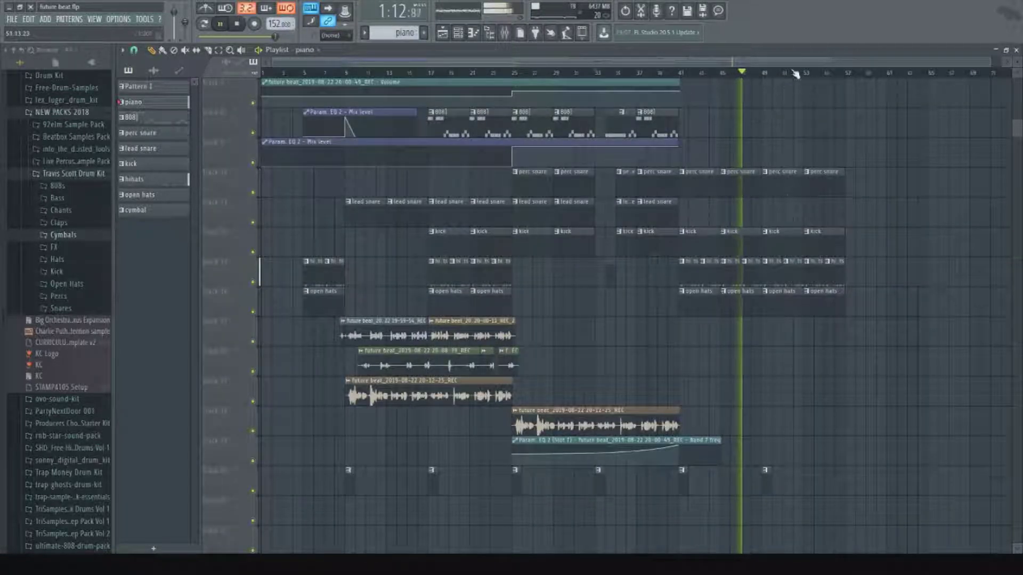
{"action": "scroll", "coordinate": [838, 341], "scroll_direction": "up", "scroll_amount": 2}
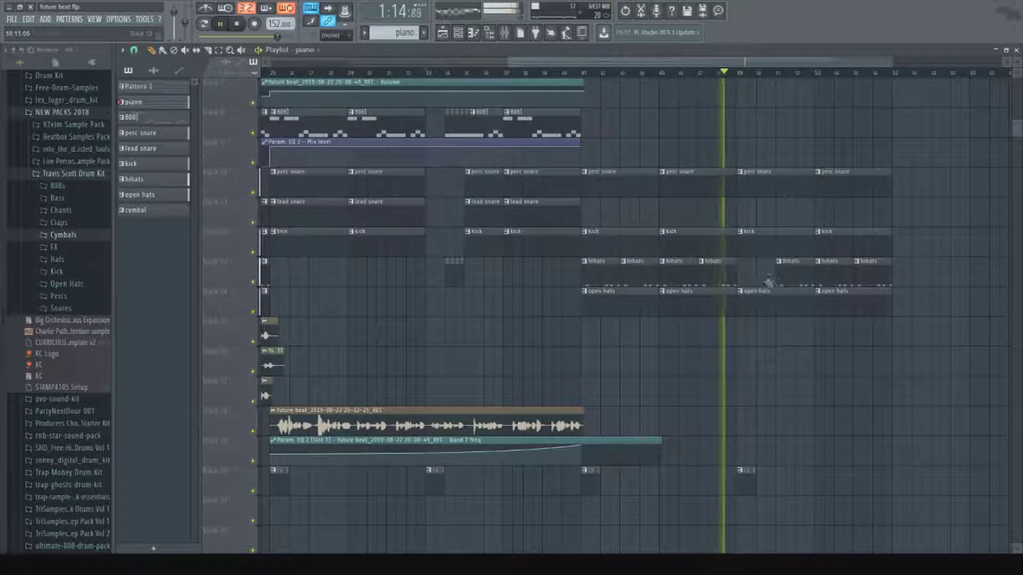
{"action": "scroll", "coordinate": [685, 283], "scroll_direction": "up", "scroll_amount": 3}
{"action": "left_click", "coordinate": [567, 297]}
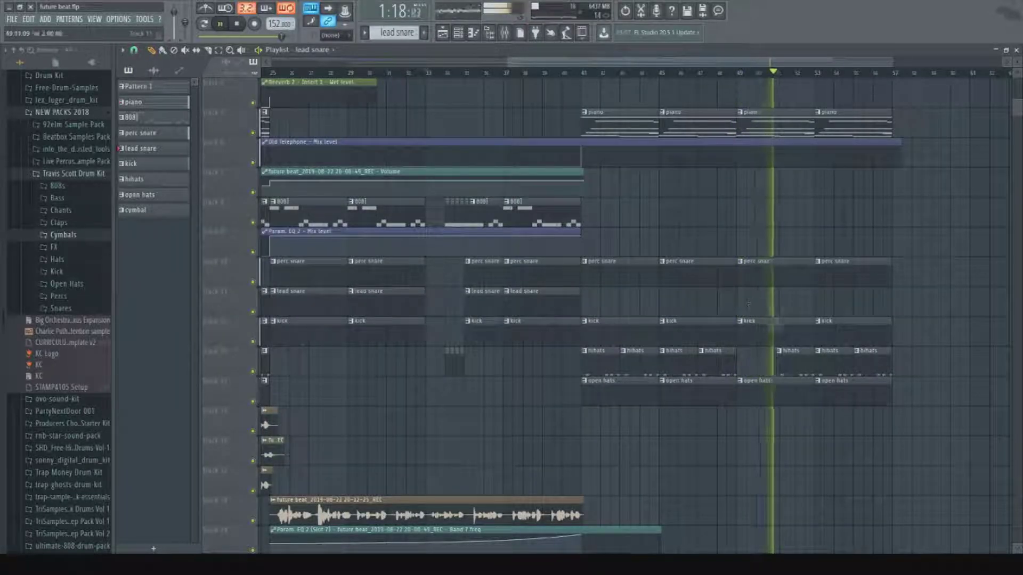
{"action": "right_click", "coordinate": [784, 365]}
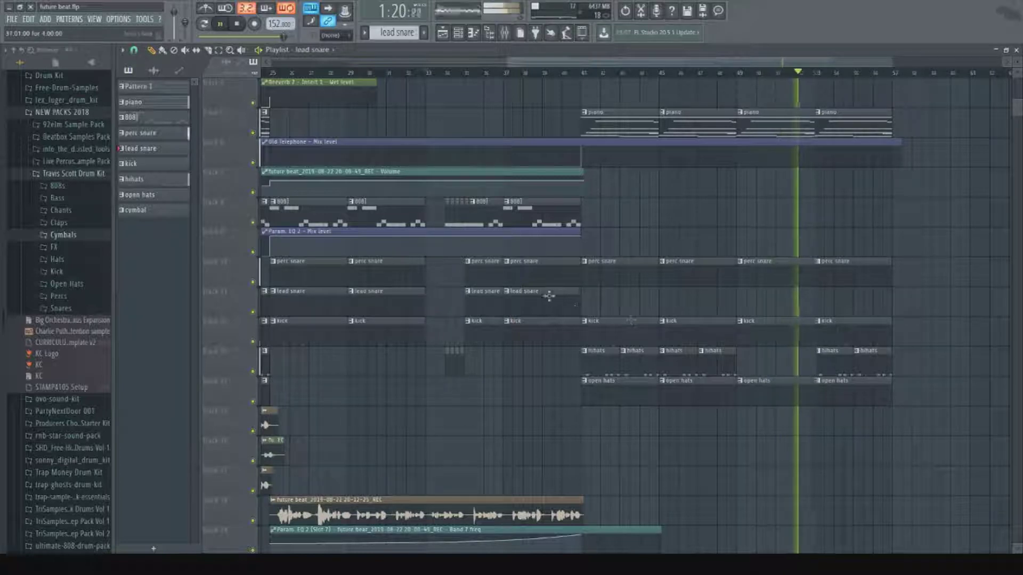
{"action": "left_click", "coordinate": [818, 301]}
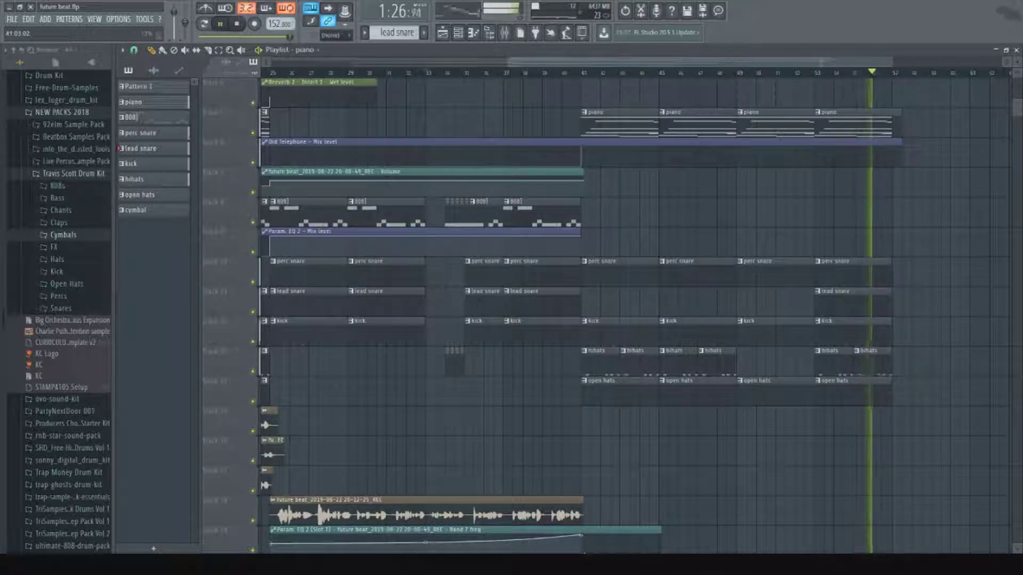
{"action": "left_click", "coordinate": [236, 24]}
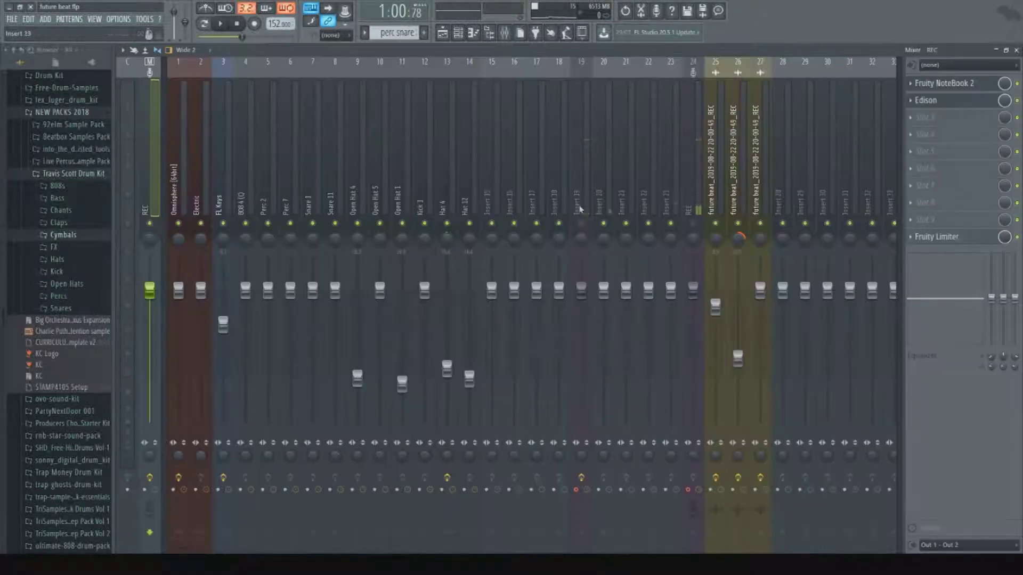
Select mixer insert 19 to check its effects, and return to the playlist's vocal and acapella tracks.
{"action": "left_click", "coordinate": [585, 212]}
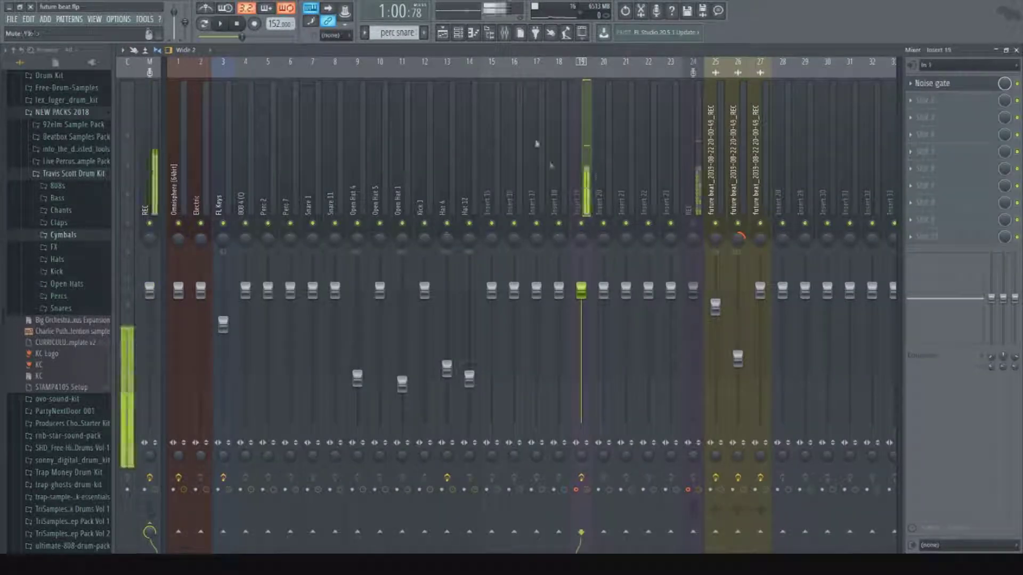
{"action": "left_click", "coordinate": [442, 33]}
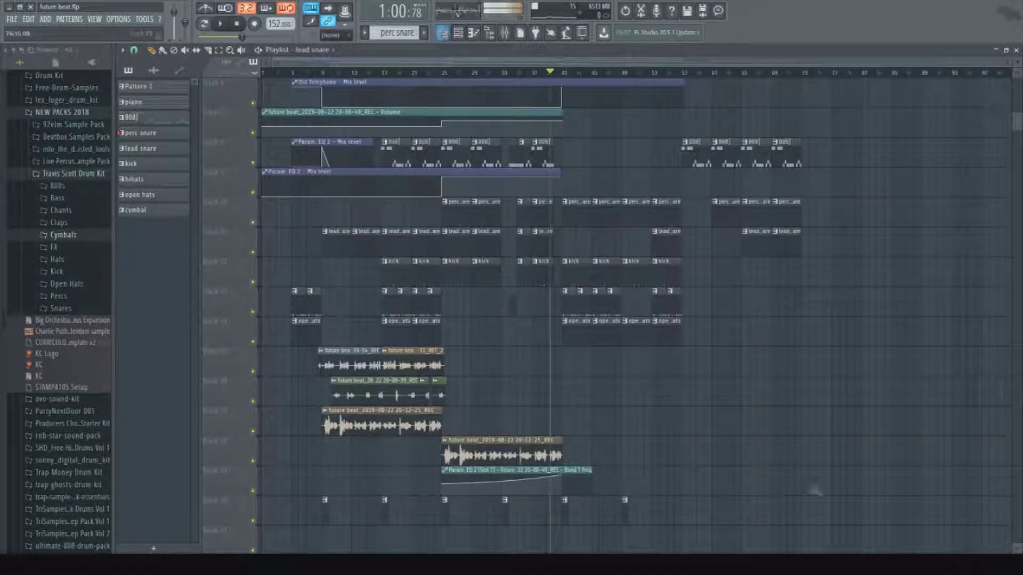
{"action": "scroll", "coordinate": [607, 234], "scroll_direction": "down", "scroll_amount": 5}
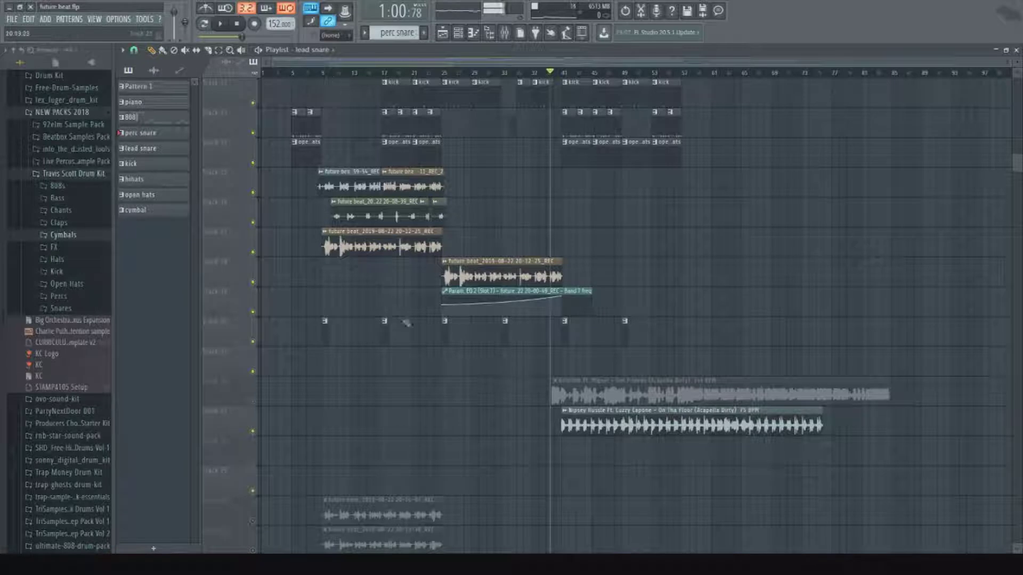
{"action": "scroll", "coordinate": [410, 373], "scroll_direction": "down", "scroll_amount": 5}
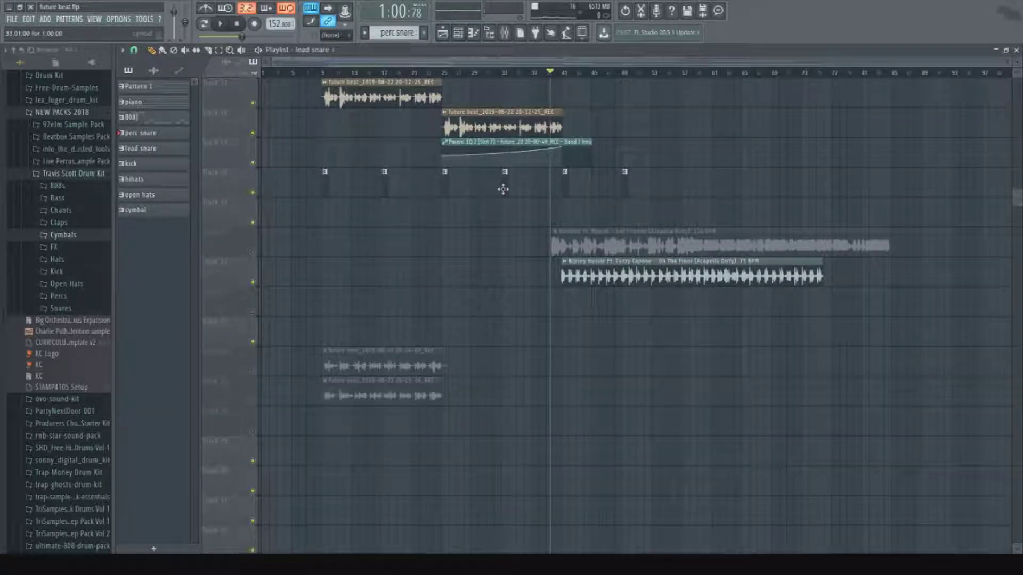
Play the arrangement from about bar 39 with the Nipsey Hussle acapella and open that clip's channel settings.
{"action": "left_click", "coordinate": [551, 75]}
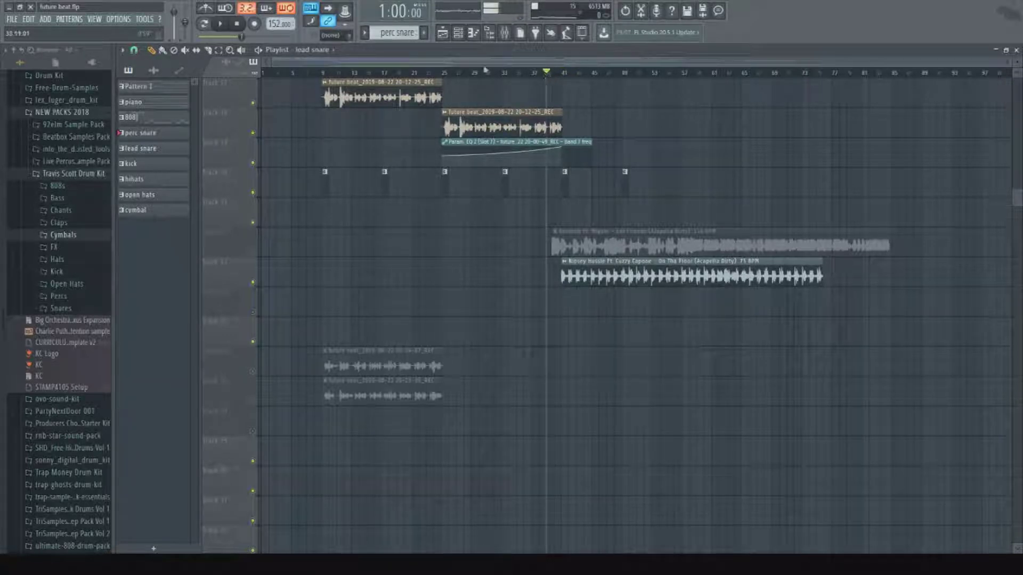
{"action": "scroll", "coordinate": [666, 140], "scroll_direction": "up", "scroll_amount": 6}
{"action": "key", "text": "space"}
{"action": "scroll", "coordinate": [696, 280], "scroll_direction": "up", "scroll_amount": 10}
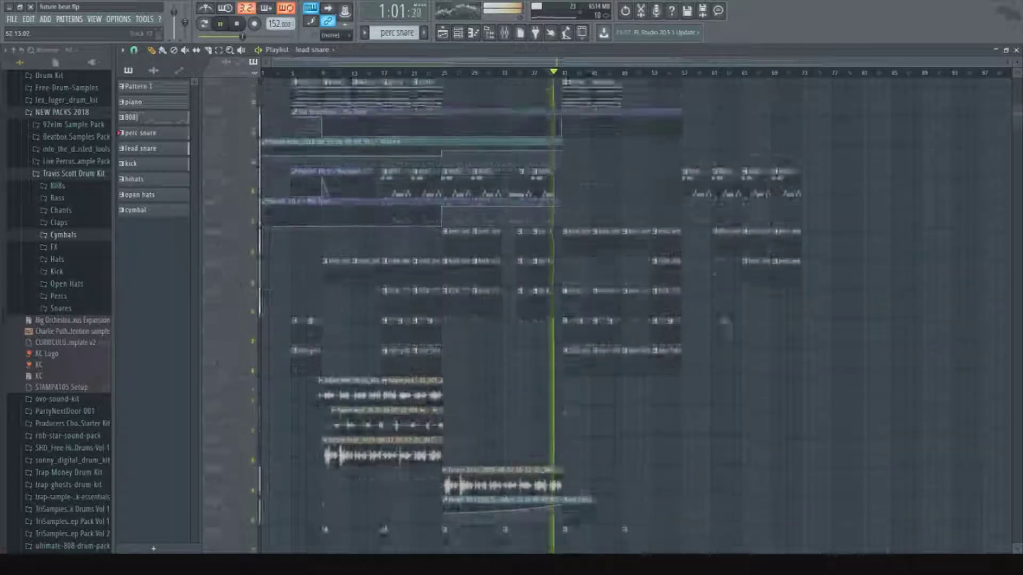
{"action": "scroll", "coordinate": [834, 432], "scroll_direction": "down", "scroll_amount": 13}
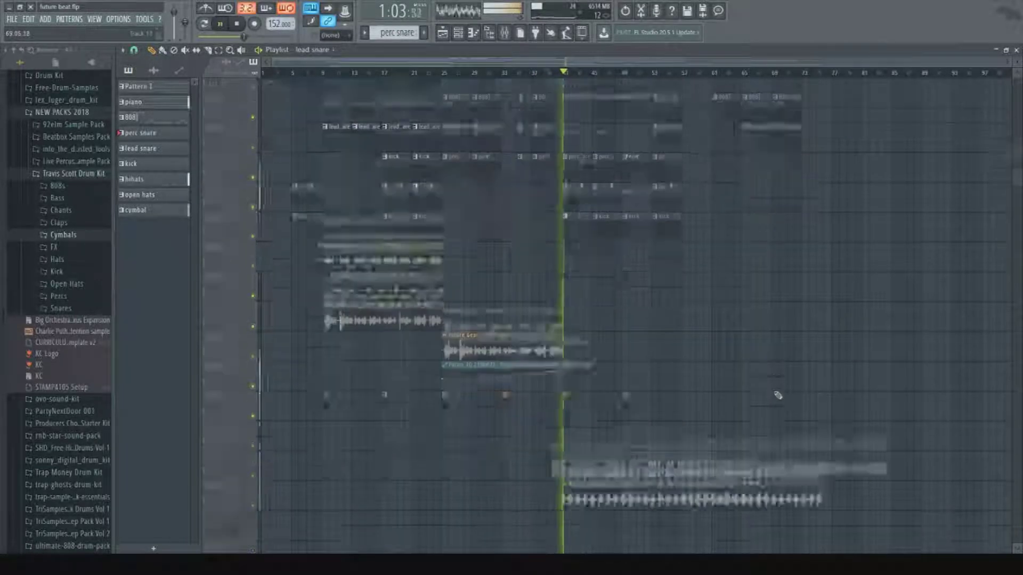
{"action": "double_click", "coordinate": [607, 363]}
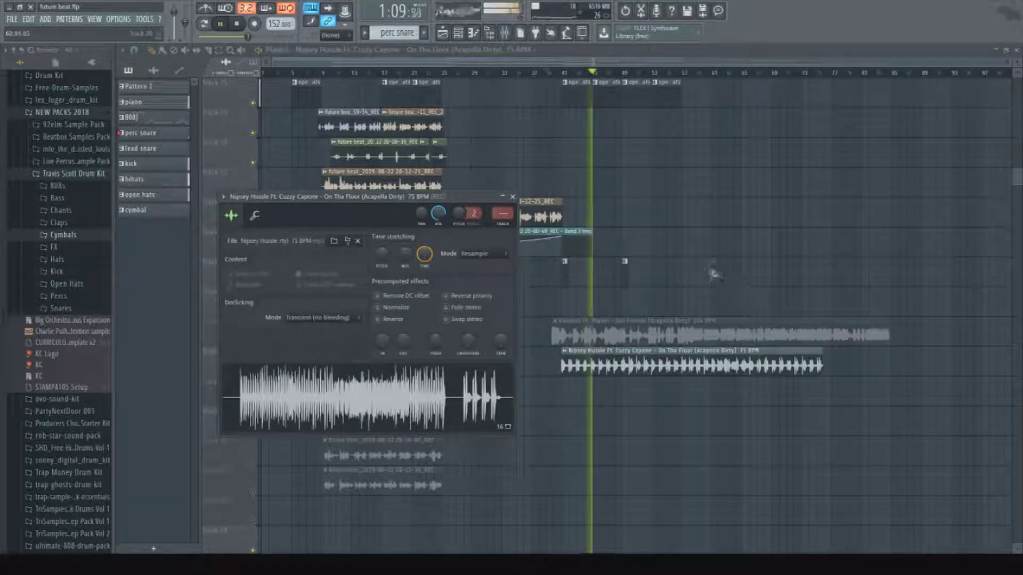
Close the acapella's channel settings and add cymbal clips at bars 57, 65 and 73.
{"action": "left_click", "coordinate": [738, 274]}
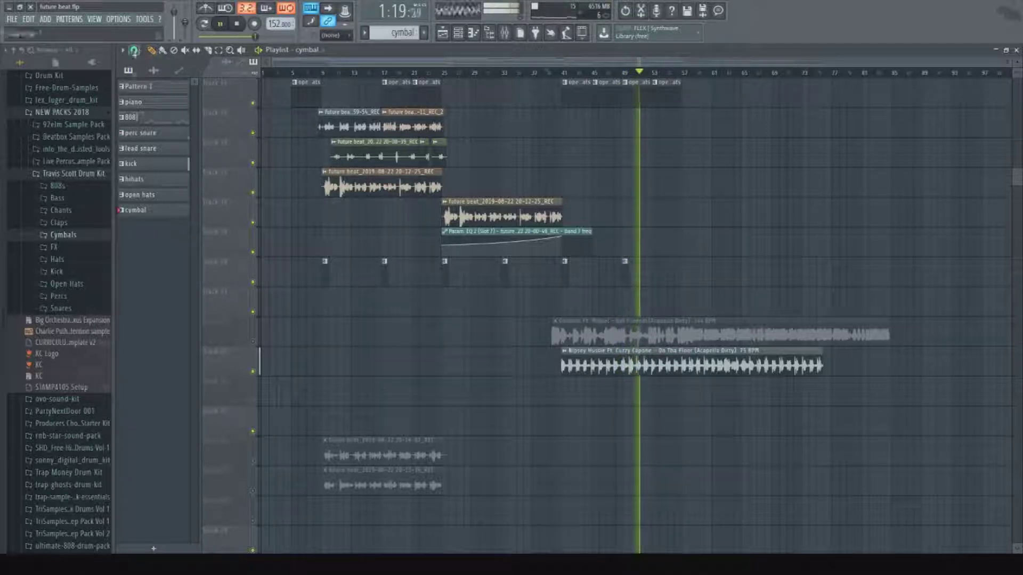
{"action": "scroll", "coordinate": [710, 75], "scroll_direction": "up", "scroll_amount": 2}
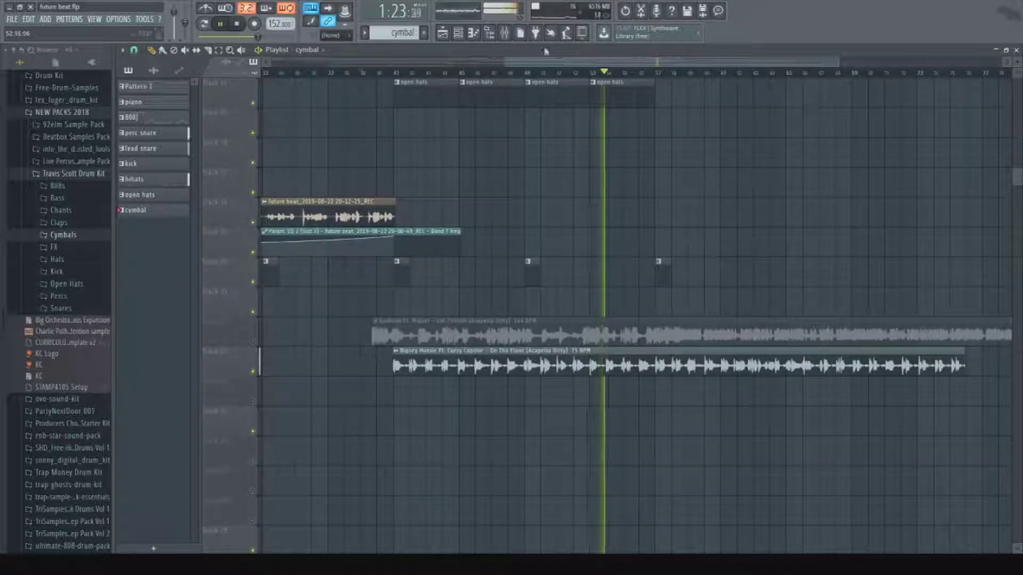
{"action": "scroll", "coordinate": [551, 71], "scroll_direction": "down", "scroll_amount": 2}
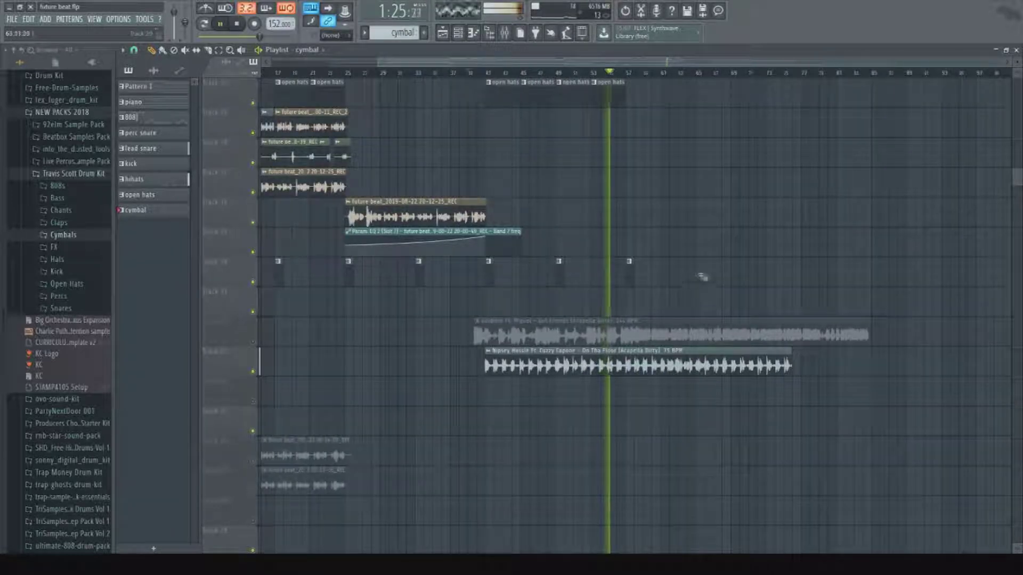
{"action": "scroll", "coordinate": [767, 281], "scroll_direction": "up", "scroll_amount": 10}
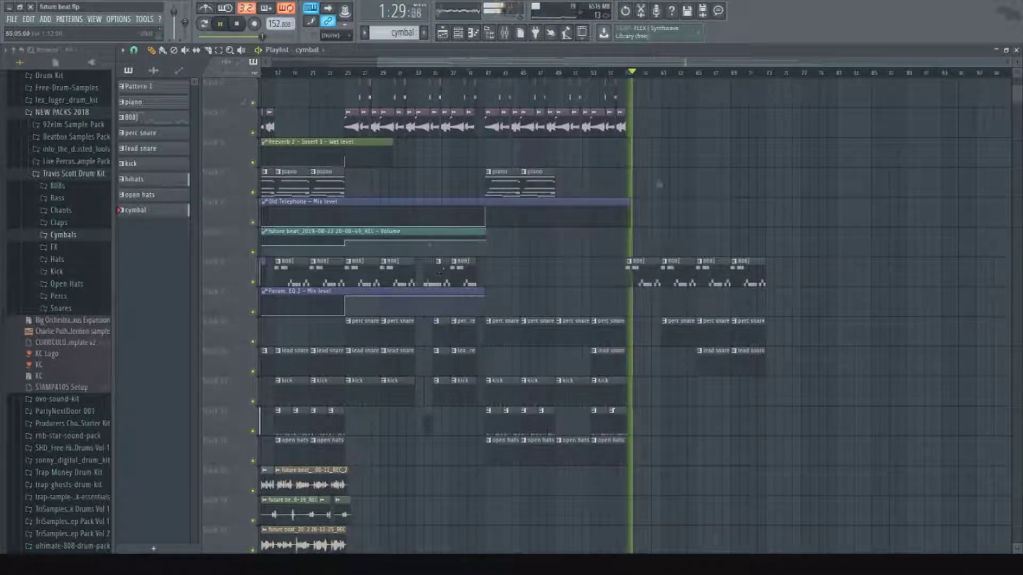
{"action": "scroll", "coordinate": [662, 183], "scroll_direction": "up", "scroll_amount": 1}
{"action": "scroll", "coordinate": [433, 302], "scroll_direction": "down", "scroll_amount": 4}
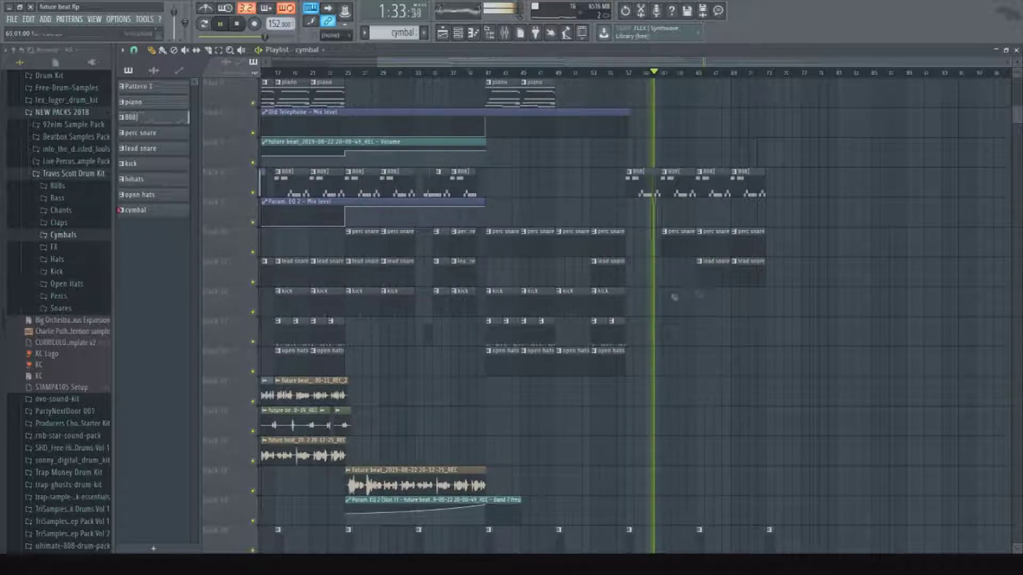
Place open hats clips at bars 61, 65 and 69.
{"action": "left_click", "coordinate": [499, 356]}
{"action": "left_click", "coordinate": [666, 365]}
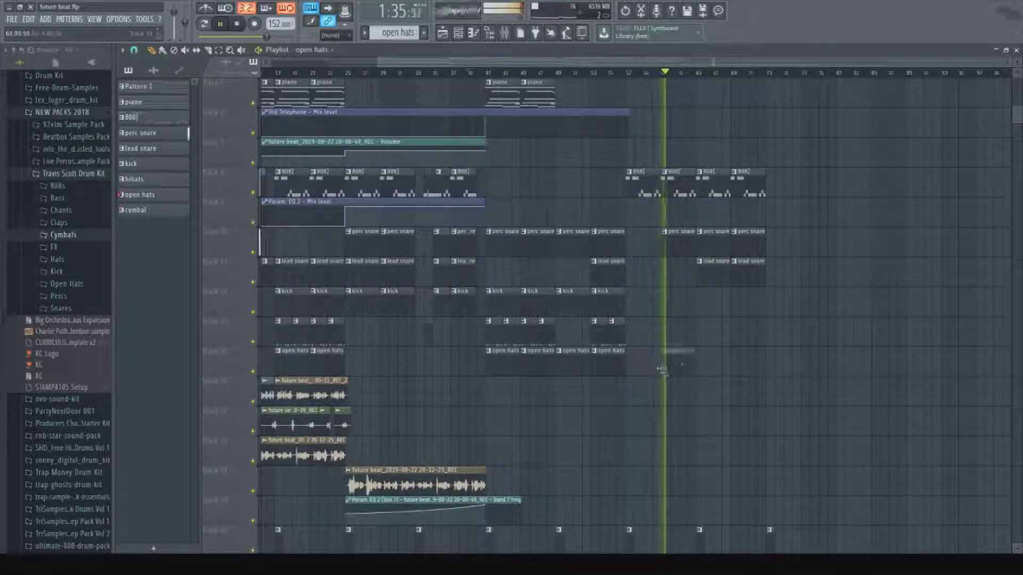
{"action": "left_click", "coordinate": [701, 364]}
{"action": "left_click", "coordinate": [736, 364]}
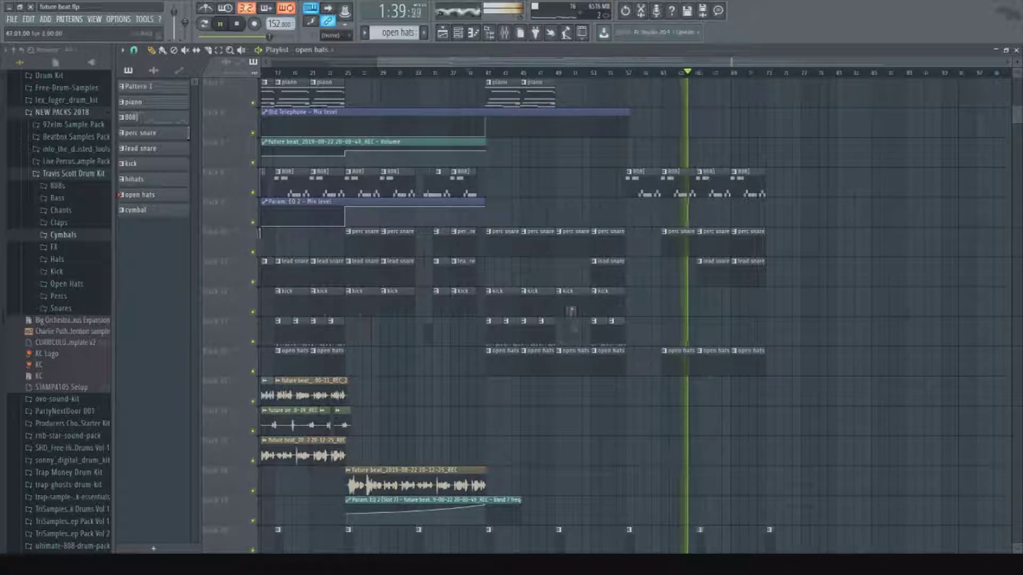
Place a kick clip at bar 73 and extend the Nipsey Hussle acapella clip to about bar 97.
{"action": "scroll", "coordinate": [822, 327], "scroll_direction": "down", "scroll_amount": 4}
{"action": "left_click", "coordinate": [772, 186]}
{"action": "scroll", "coordinate": [808, 491], "scroll_direction": "up", "scroll_amount": 4}
{"action": "scroll", "coordinate": [804, 487], "scroll_direction": "down", "scroll_amount": 4}
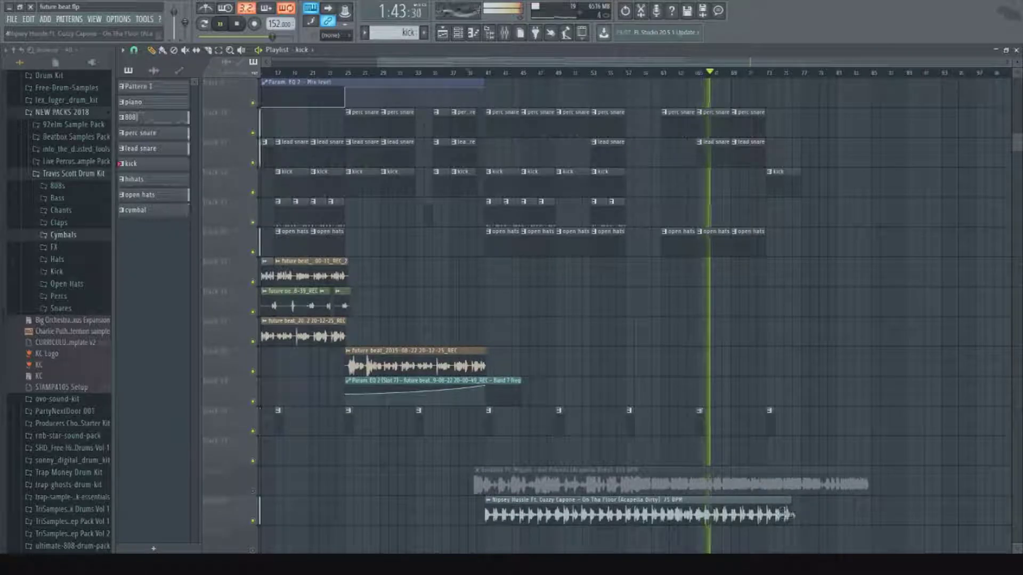
{"action": "left_click_drag", "start_coordinate": [793, 513], "coordinate": [984, 512]}
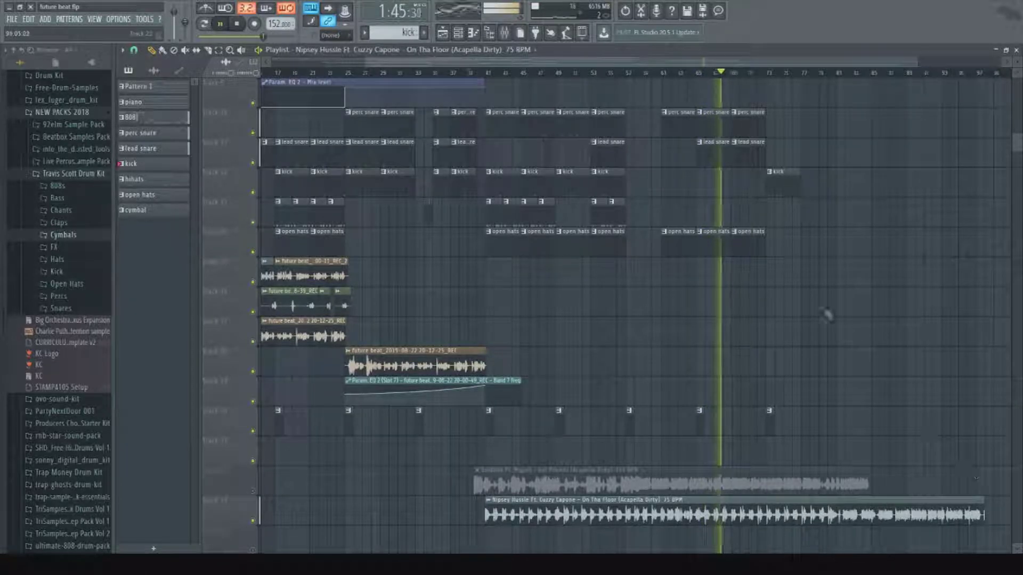
Place a piano clip at bar 73 and extend the Old Telephone Mix level automation to about bar 83, adding a drop at bar 73.
{"action": "scroll", "coordinate": [771, 234], "scroll_direction": "up", "scroll_amount": 4}
{"action": "left_click", "coordinate": [760, 242]}
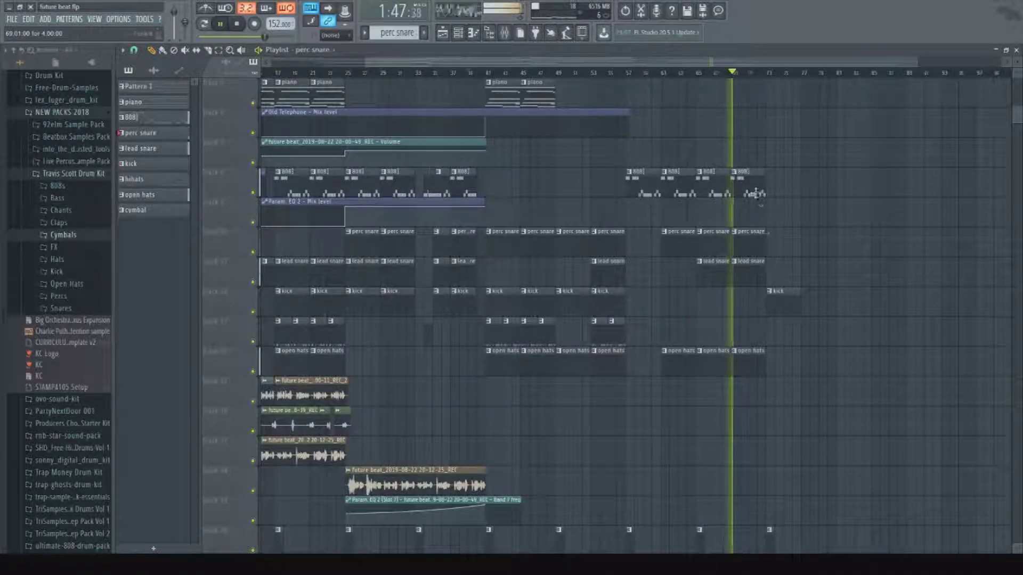
{"action": "scroll", "coordinate": [813, 321], "scroll_direction": "up", "scroll_amount": 4}
{"action": "left_click", "coordinate": [770, 213]}
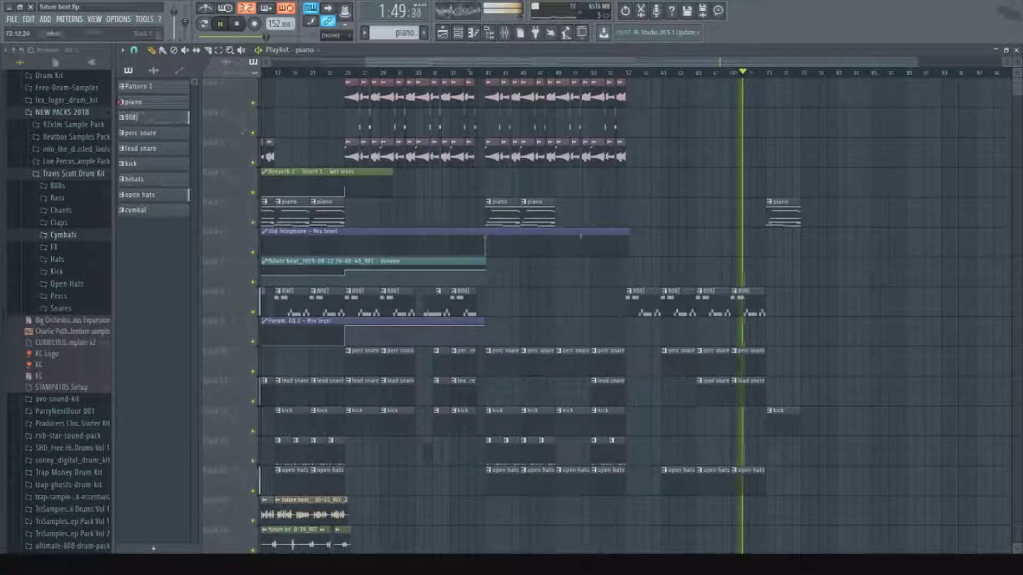
{"action": "left_click_drag", "start_coordinate": [628, 233], "coordinate": [856, 233]}
{"action": "right_click", "coordinate": [768, 237]}
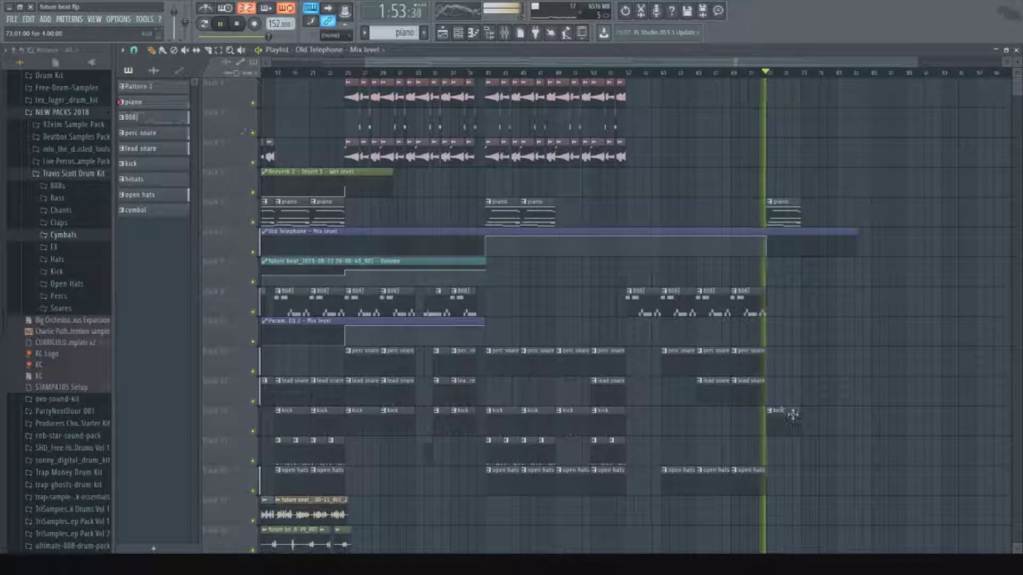
Place another piano clip at bar 77 and stop playback.
{"action": "left_click", "coordinate": [791, 212]}
{"action": "left_click", "coordinate": [807, 213]}
{"action": "left_click", "coordinate": [784, 422]}
{"action": "left_click", "coordinate": [237, 23]}
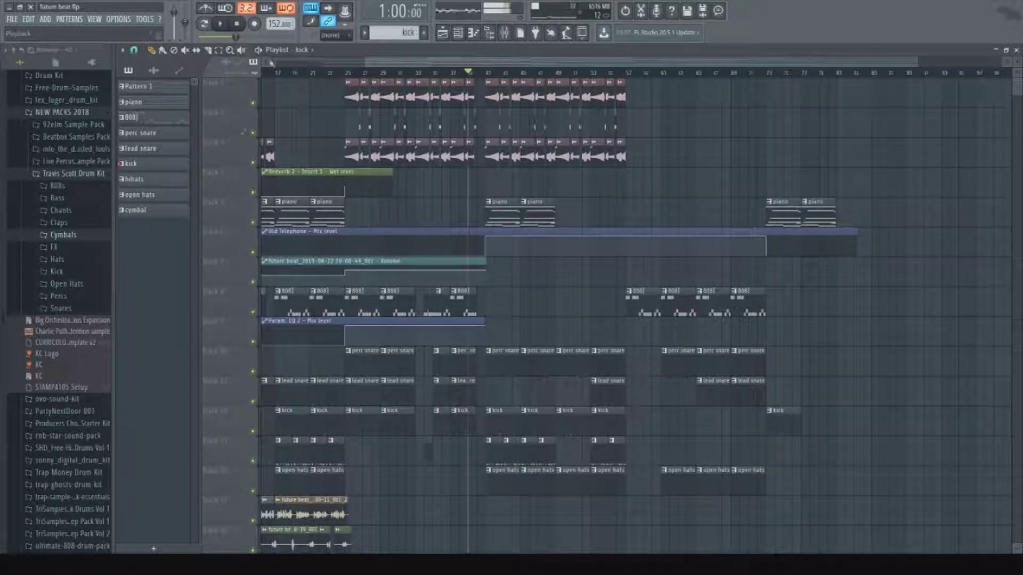
Mute the playlist track holding the Nipsey Hussle acapella.
{"action": "scroll", "coordinate": [511, 81], "scroll_direction": "down", "scroll_amount": 3}
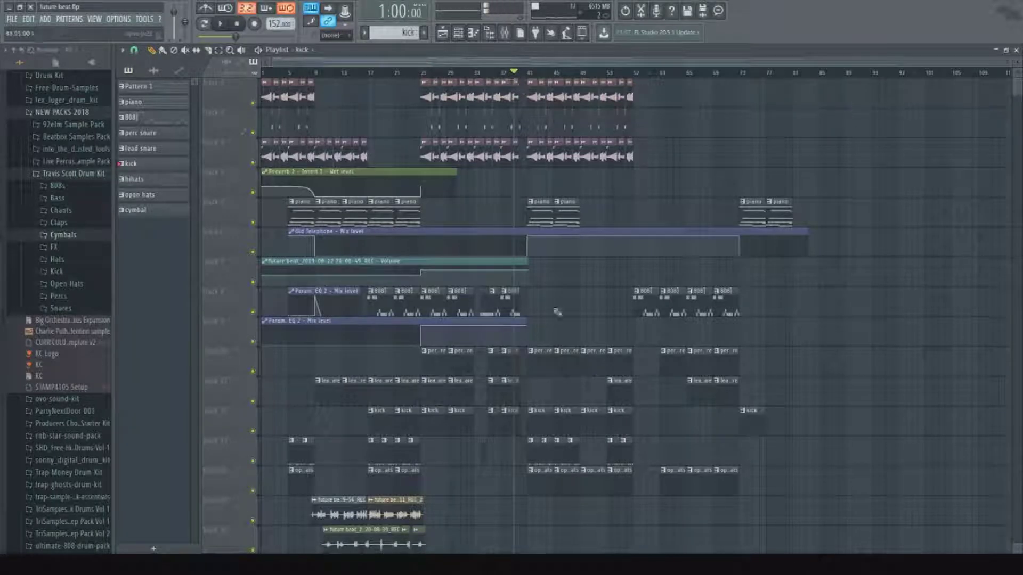
{"action": "scroll", "coordinate": [557, 312], "scroll_direction": "down", "scroll_amount": 3}
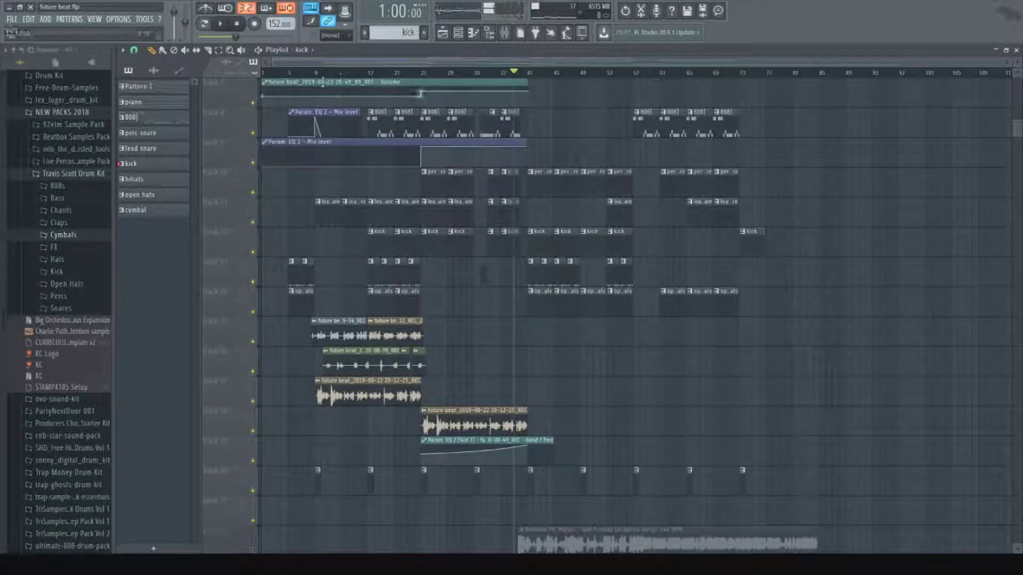
{"action": "scroll", "coordinate": [544, 243], "scroll_direction": "down", "scroll_amount": 3}
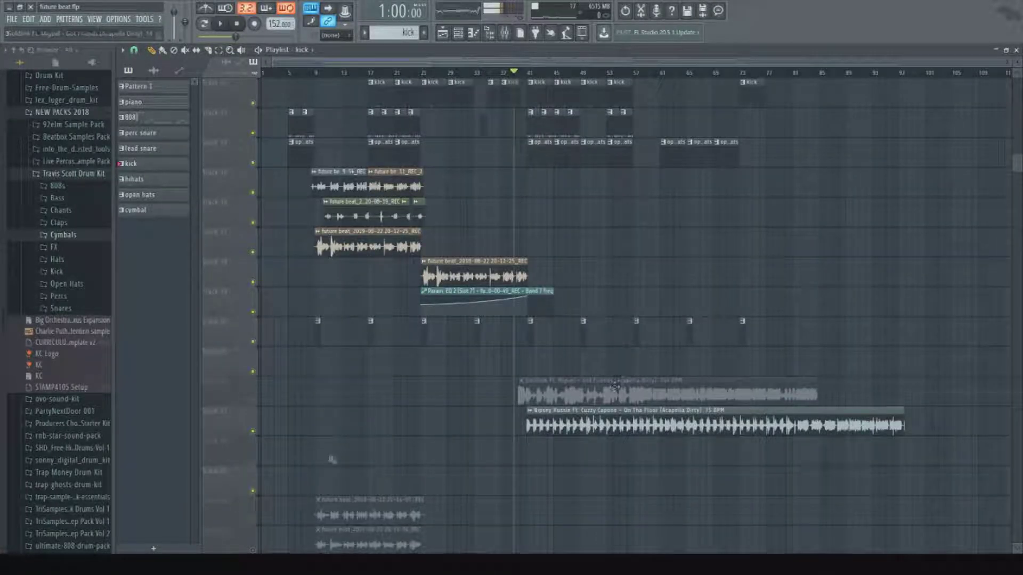
{"action": "left_click", "coordinate": [254, 432]}
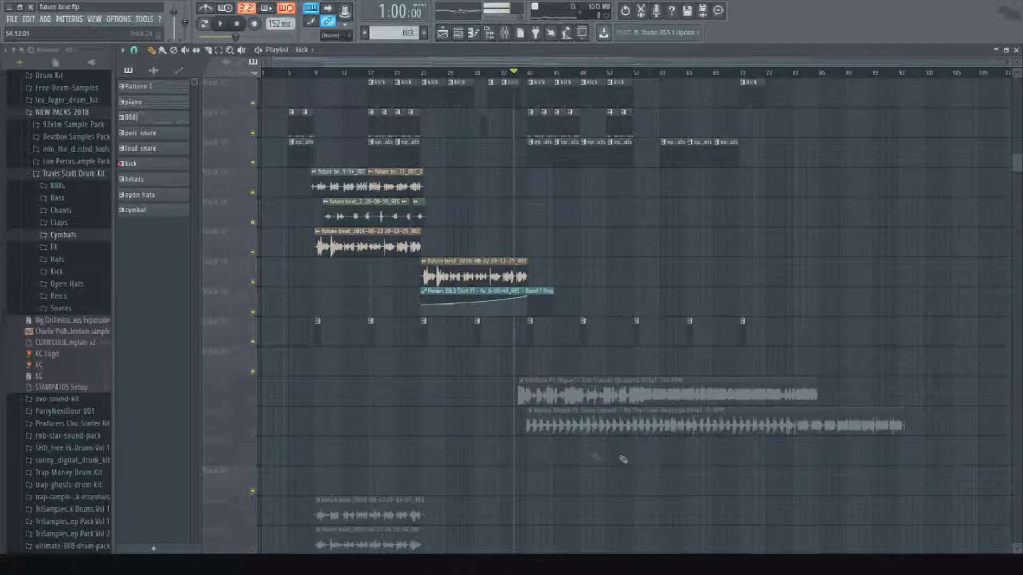
{"action": "scroll", "coordinate": [559, 326], "scroll_direction": "up", "scroll_amount": 2}
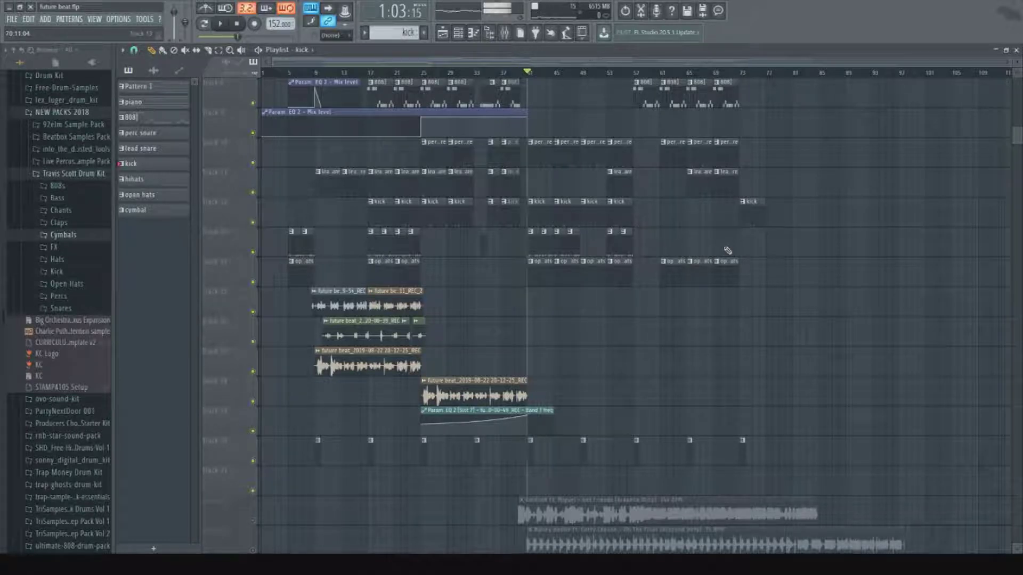
Play the song from the start and review the mixer levels and the clip arrangement across the playlist.
{"action": "scroll", "coordinate": [820, 326], "scroll_direction": "down", "scroll_amount": 2}
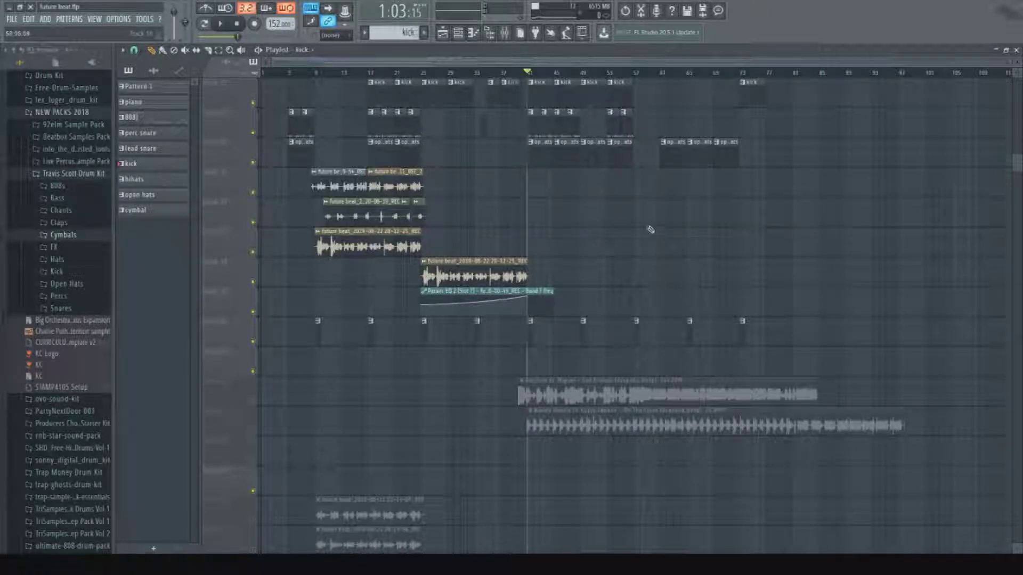
{"action": "scroll", "coordinate": [650, 229], "scroll_direction": "up", "scroll_amount": 2}
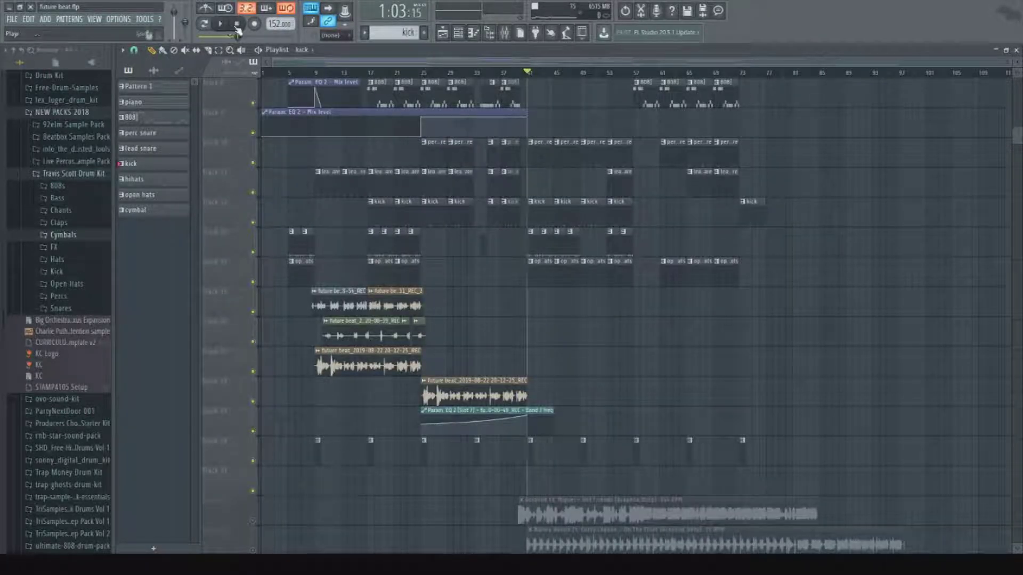
{"action": "left_click", "coordinate": [504, 33]}
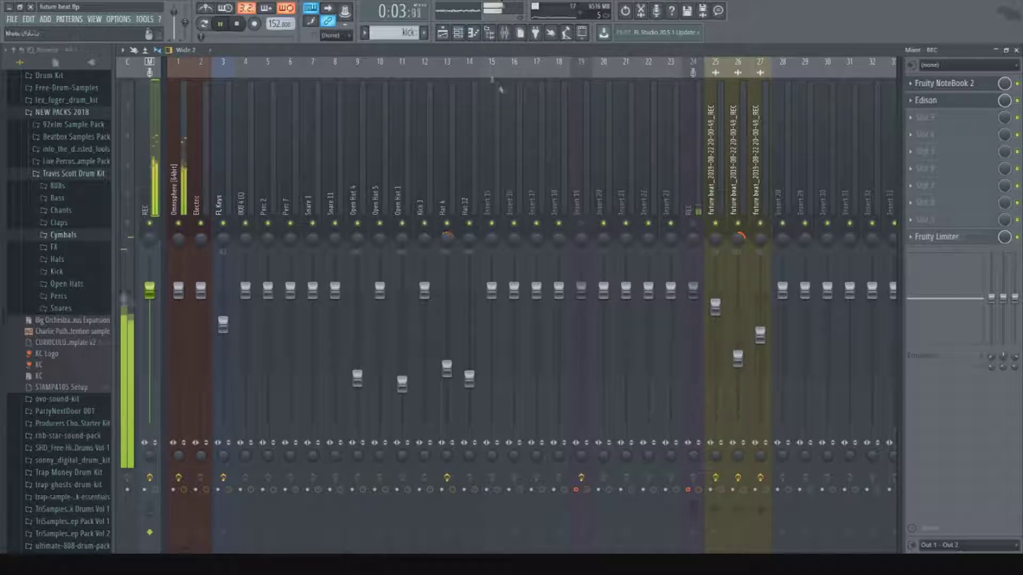
{"action": "left_click", "coordinate": [453, 38]}
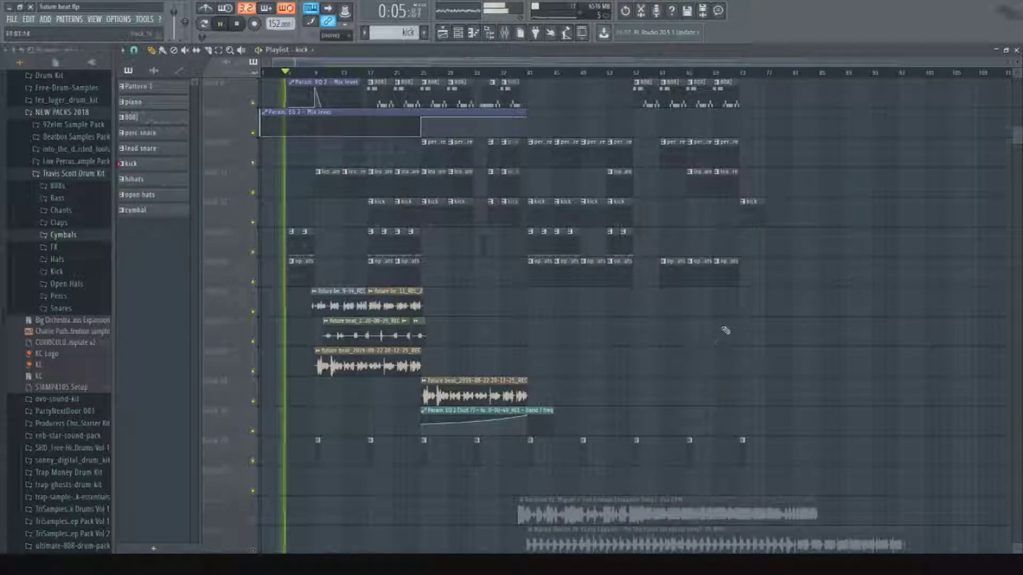
{"action": "scroll", "coordinate": [729, 330], "scroll_direction": "up", "scroll_amount": 2}
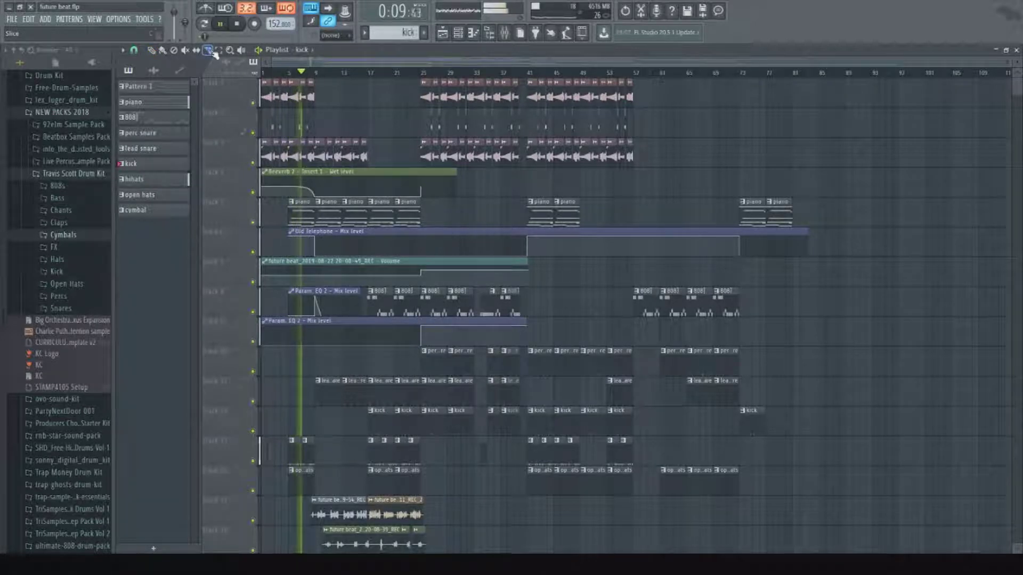
{"action": "scroll", "coordinate": [623, 289], "scroll_direction": "down", "scroll_amount": 2}
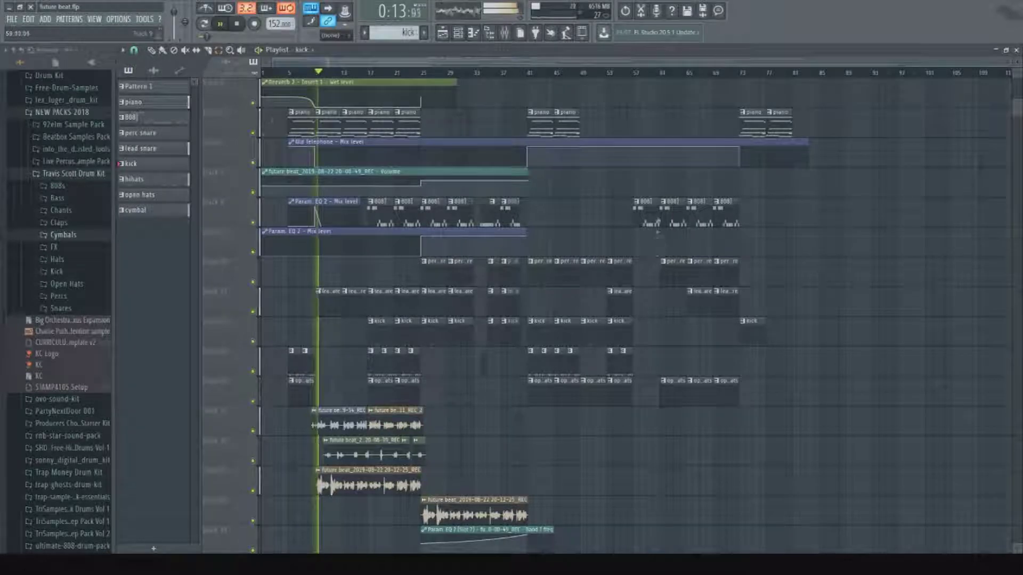
{"action": "scroll", "coordinate": [623, 280], "scroll_direction": "down", "scroll_amount": 7}
{"action": "scroll", "coordinate": [766, 327], "scroll_direction": "up", "scroll_amount": 8}
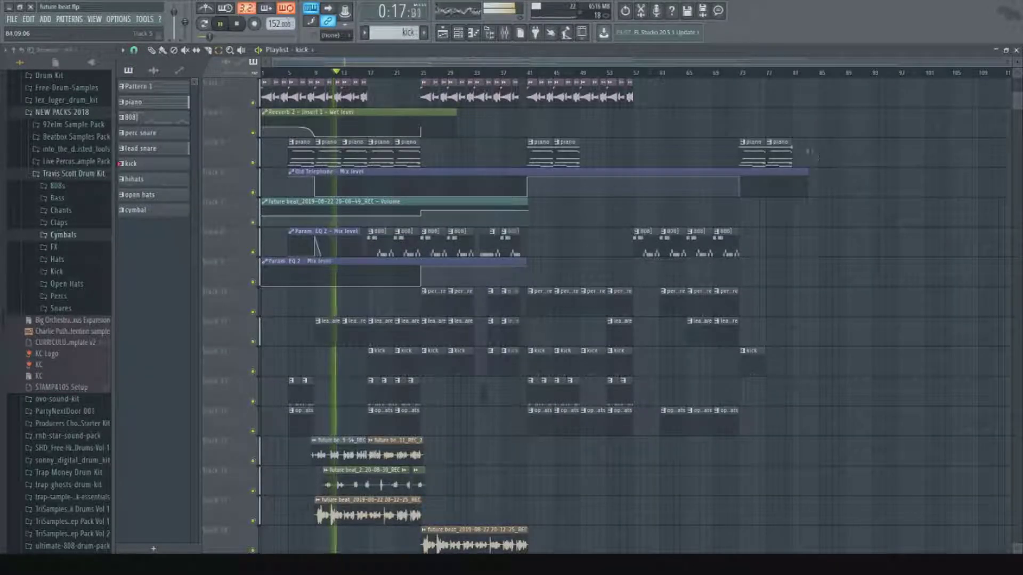
Delete the perc snare, lead snare, kick and open hats clips from bar 61 onward and shorten the Old Telephone Mix level automation to bar 61.
{"action": "left_click_drag", "start_coordinate": [660, 258], "coordinate": [769, 429]}
{"action": "key", "text": "Delete"}
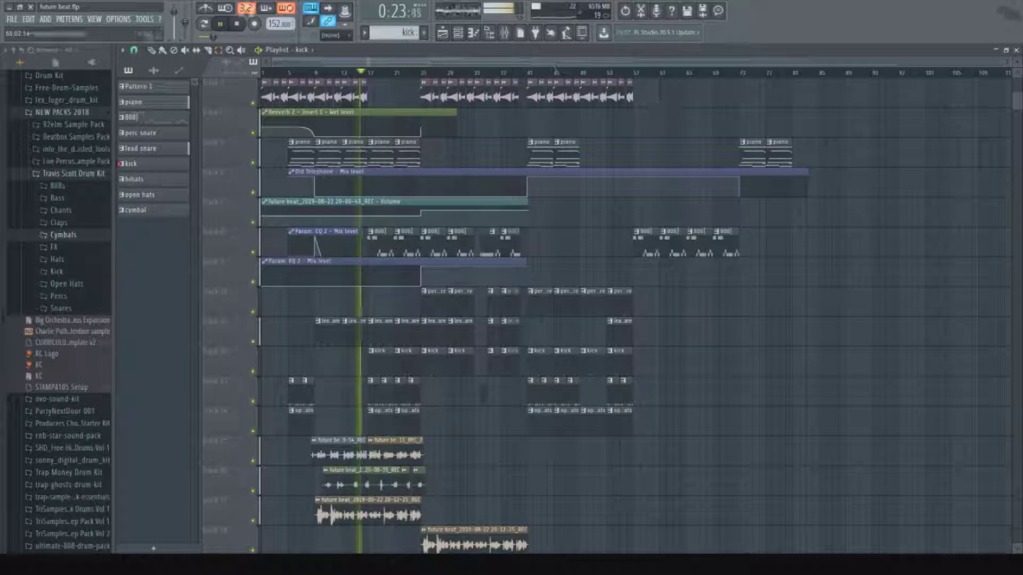
{"action": "left_click_drag", "start_coordinate": [814, 177], "coordinate": [779, 180]}
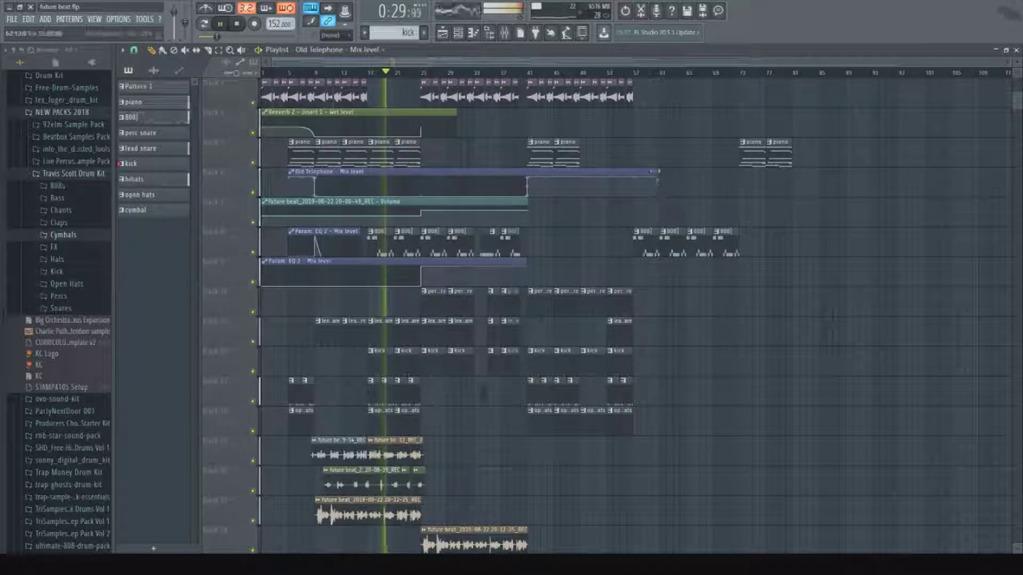
Delete the piano clips at bars 73 and 77 and place piano clips at bars 57 and 61.
{"action": "scroll", "coordinate": [662, 75], "scroll_direction": "up", "scroll_amount": 4}
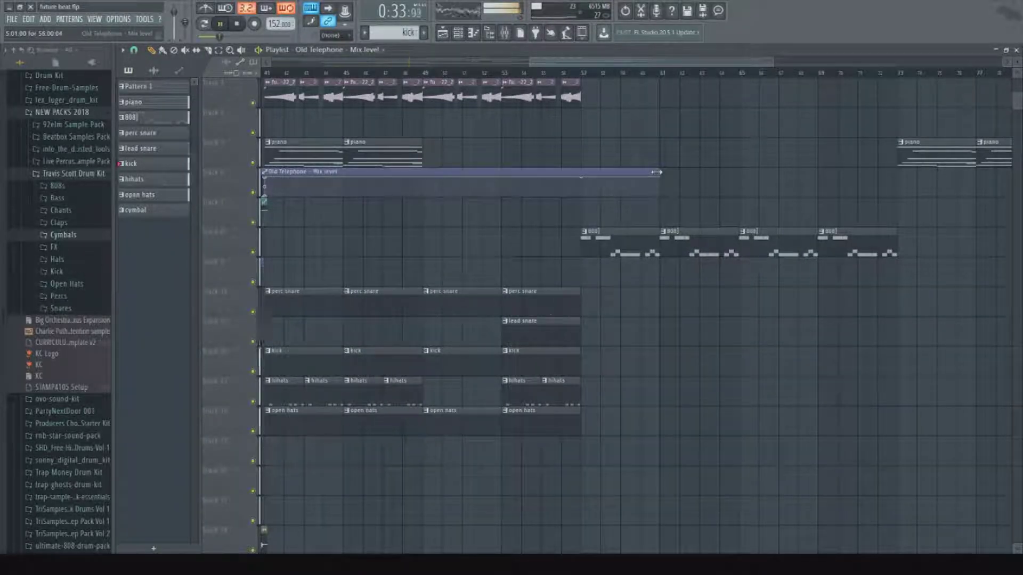
{"action": "scroll", "coordinate": [643, 81], "scroll_direction": "down", "scroll_amount": 3}
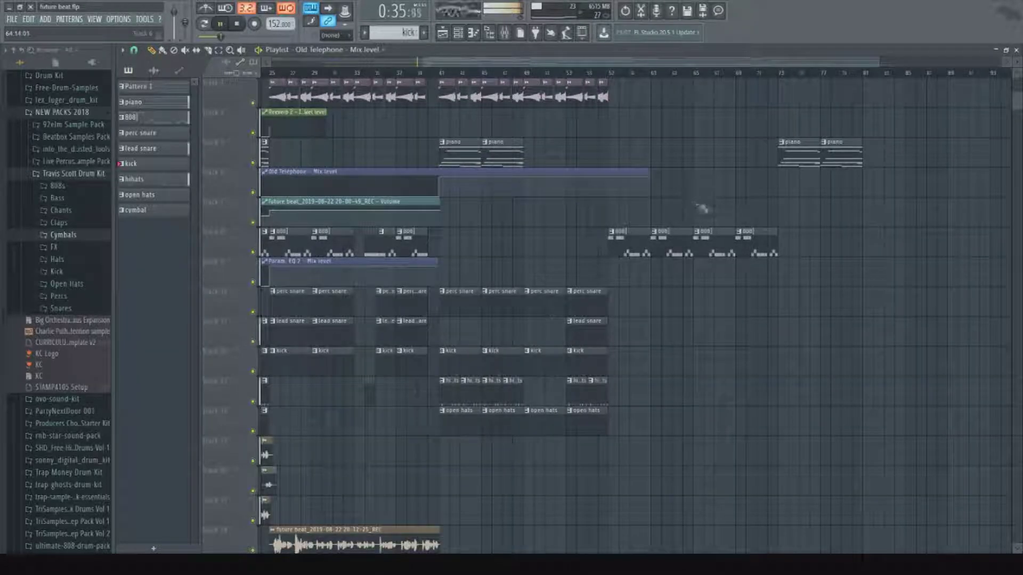
{"action": "right_click", "coordinate": [780, 160]}
{"action": "right_click", "coordinate": [839, 159]}
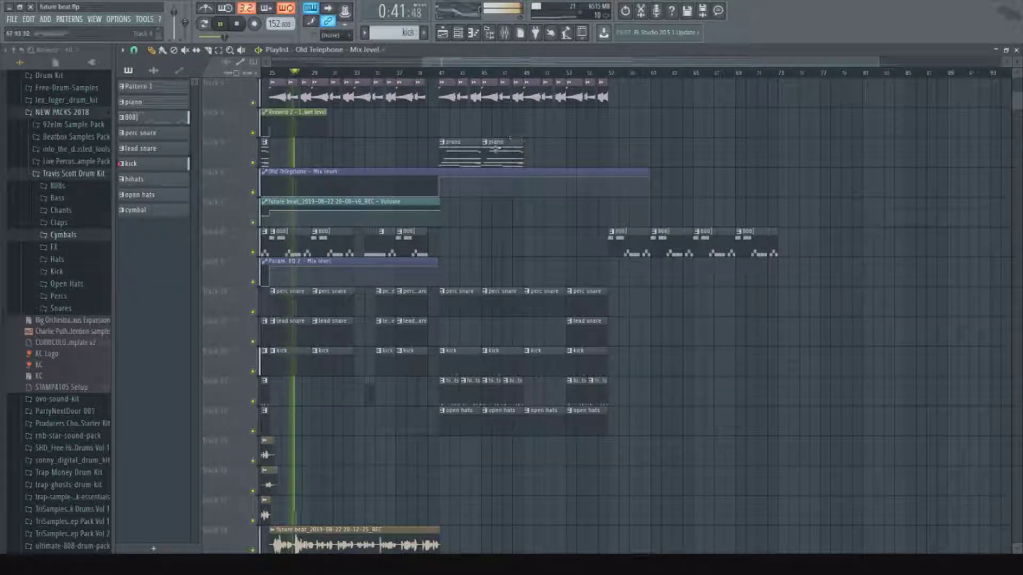
{"action": "left_click", "coordinate": [613, 158]}
{"action": "left_click", "coordinate": [663, 157]}
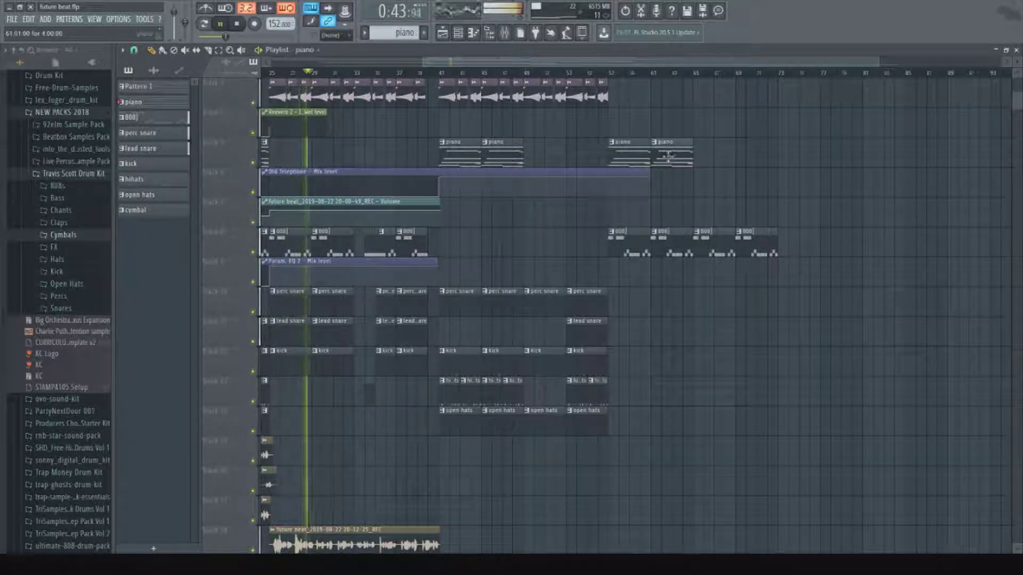
Extend the Old Telephone Mix level automation to about bar 72 and lower its point at bar 65 to the minimum.
{"action": "left_click_drag", "start_coordinate": [648, 177], "coordinate": [771, 175]}
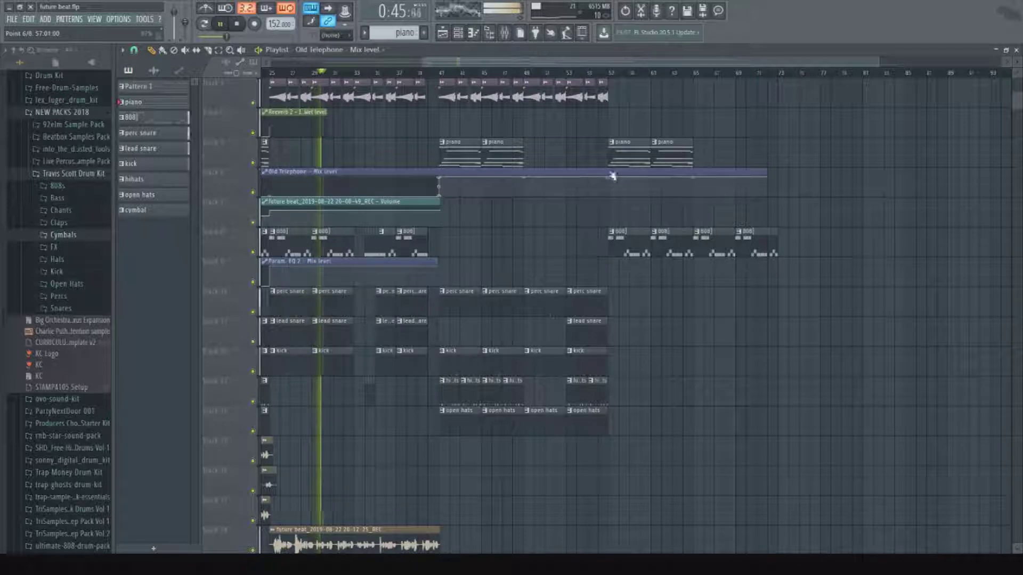
{"action": "left_click_drag", "start_coordinate": [693, 176], "coordinate": [693, 196]}
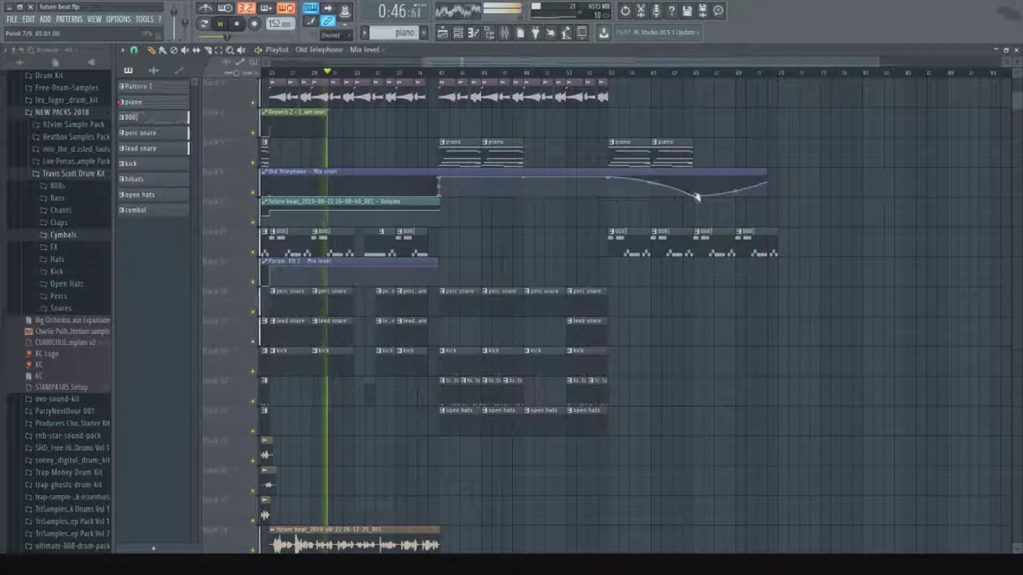
Place perc snare clips at bars 57 and 61 directly after the existing ones.
{"action": "left_click", "coordinate": [624, 309]}
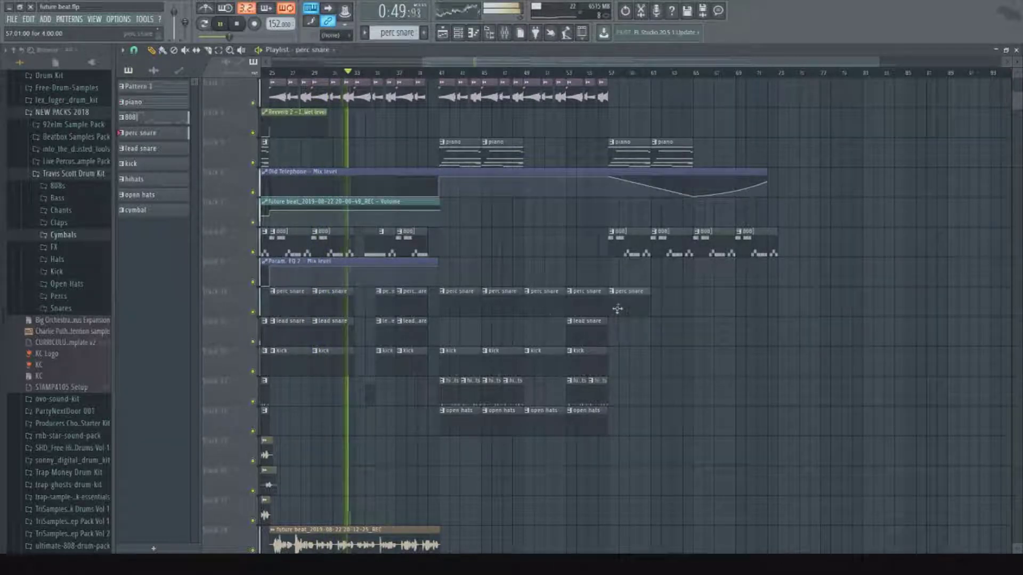
{"action": "left_click", "coordinate": [664, 304]}
{"action": "scroll", "coordinate": [654, 348], "scroll_direction": "down", "scroll_amount": 3}
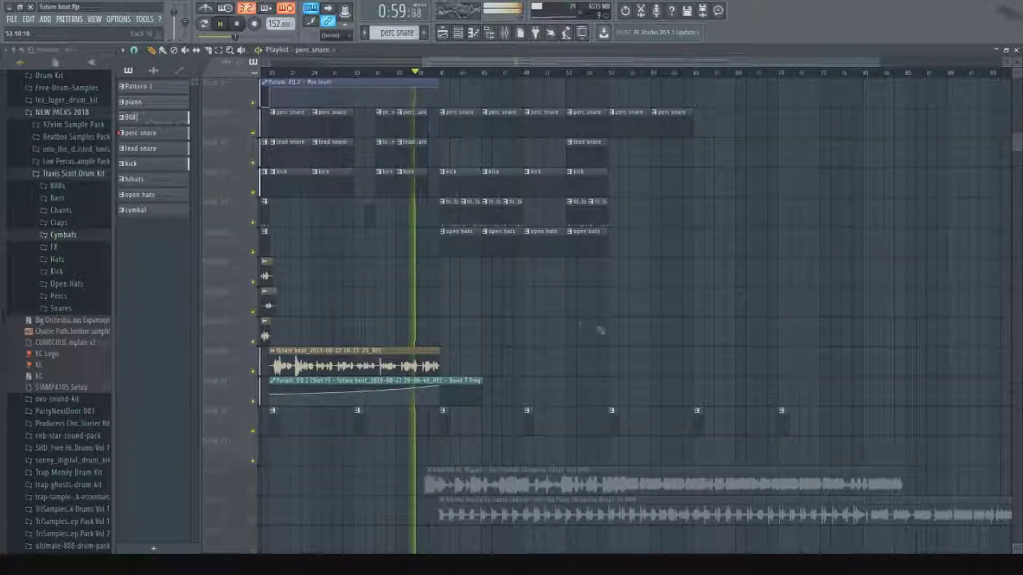
{"action": "scroll", "coordinate": [651, 342], "scroll_direction": "up", "scroll_amount": 4}
{"action": "scroll", "coordinate": [760, 359], "scroll_direction": "up", "scroll_amount": 1}
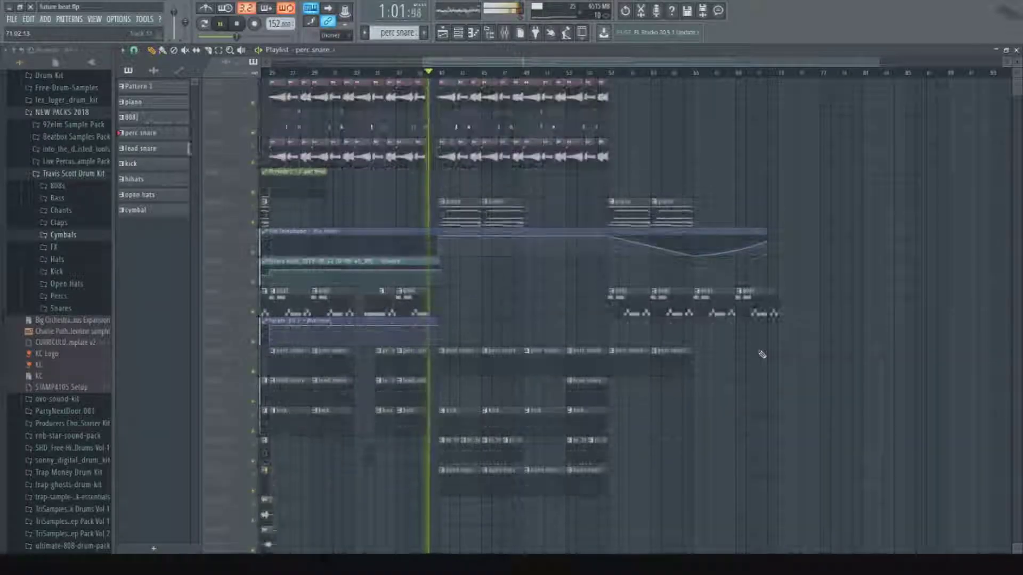
{"action": "scroll", "coordinate": [761, 349], "scroll_direction": "down", "scroll_amount": 4}
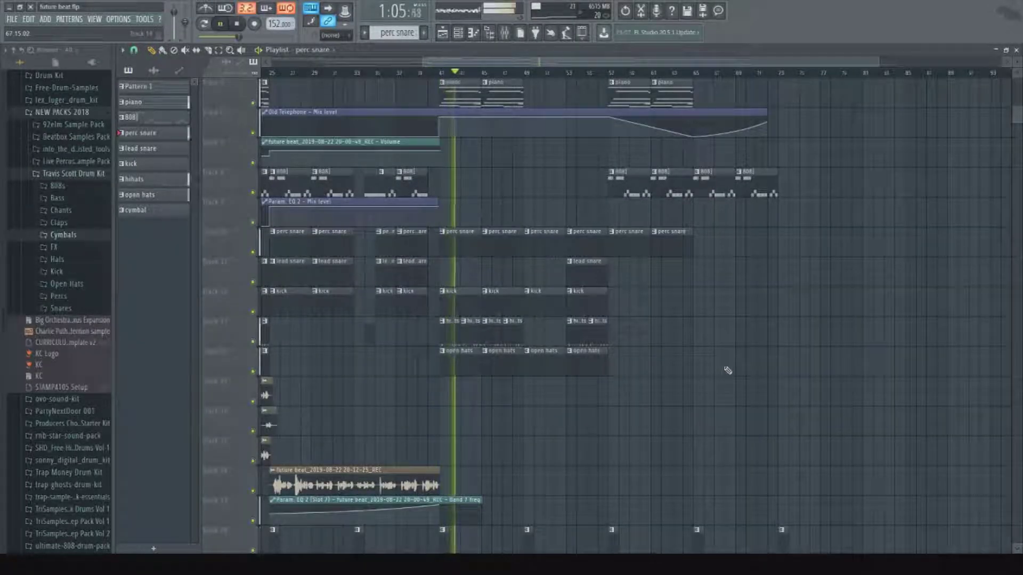
Pan the Open Hat 4 mixer track to the right and raise the Open Hat 4 and Open Hat 1 levels slightly.
{"action": "key", "text": "F9"}
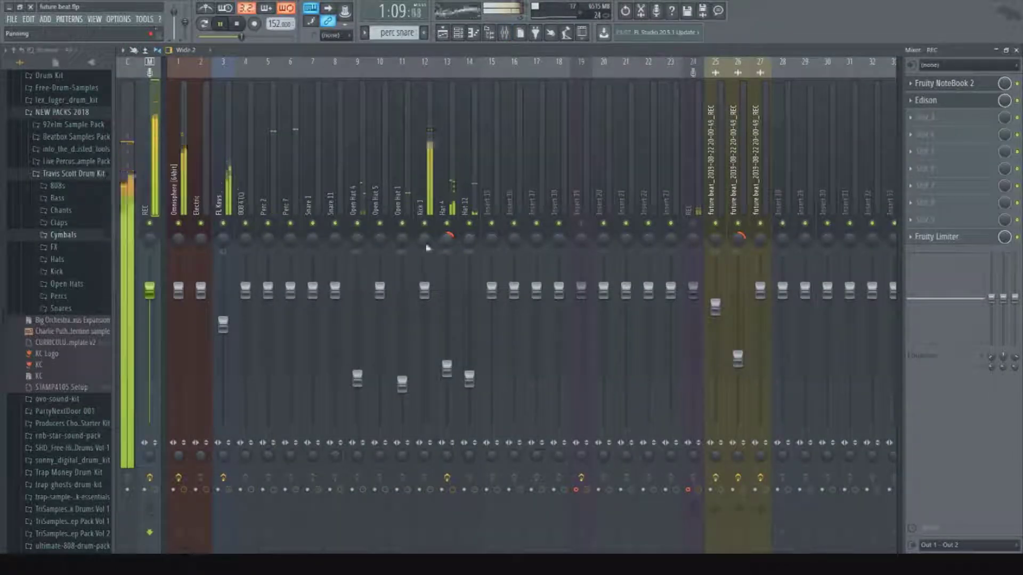
{"action": "left_click", "coordinate": [357, 244]}
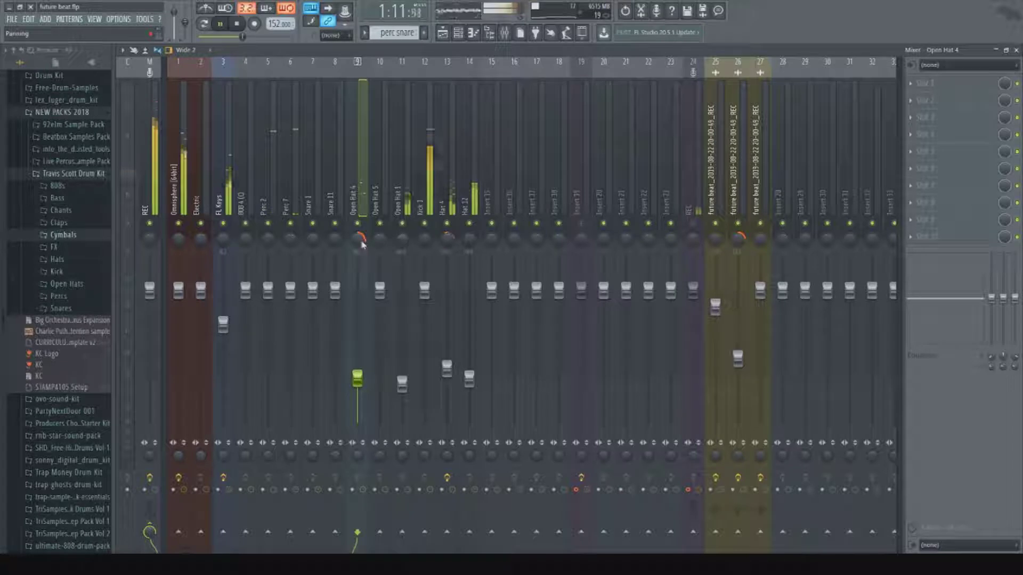
{"action": "left_click", "coordinate": [402, 244]}
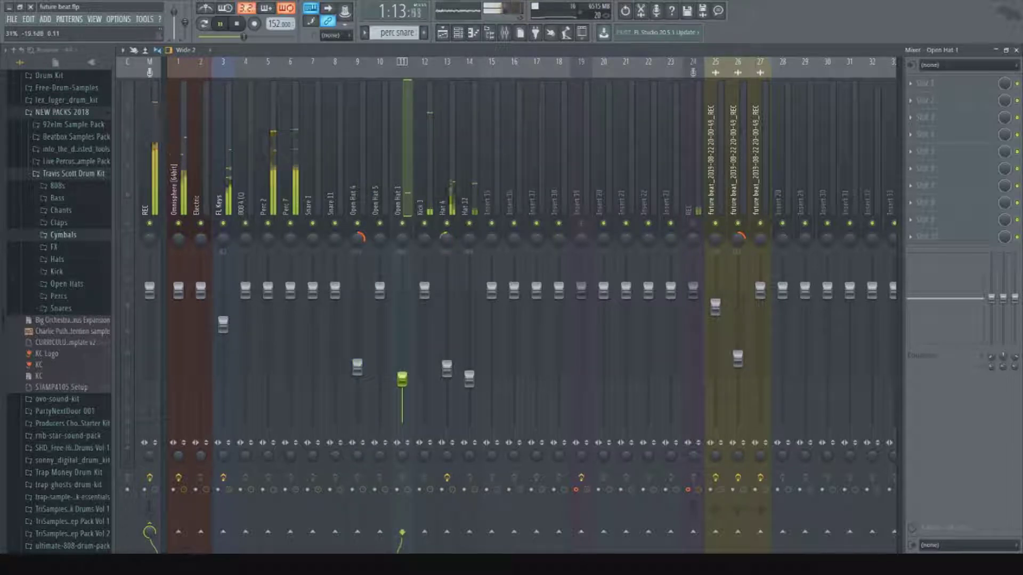
Fill bar 56 of the playlist with four short one-beat 808 clips leading into the 808 pattern at bar 57.
{"action": "left_click", "coordinate": [443, 34]}
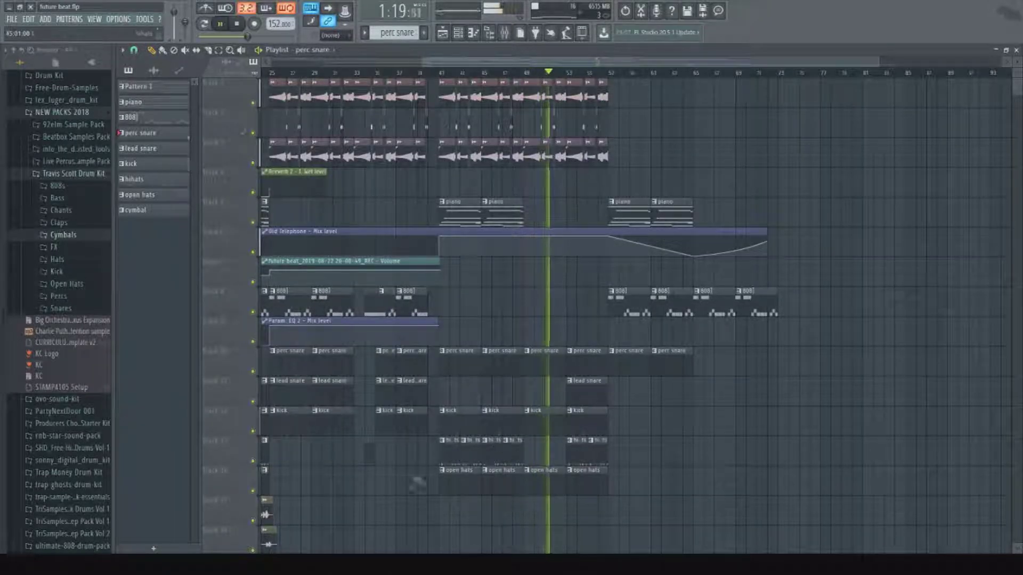
{"action": "left_click", "coordinate": [407, 303]}
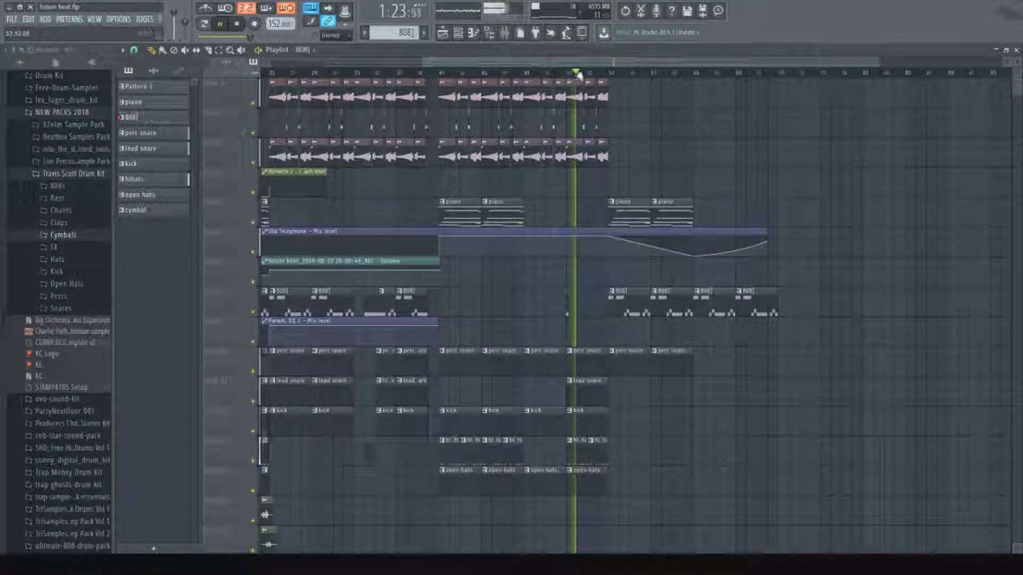
{"action": "scroll", "coordinate": [580, 76], "scroll_direction": "up", "scroll_amount": 2}
{"action": "scroll", "coordinate": [655, 80], "scroll_direction": "up", "scroll_amount": 2}
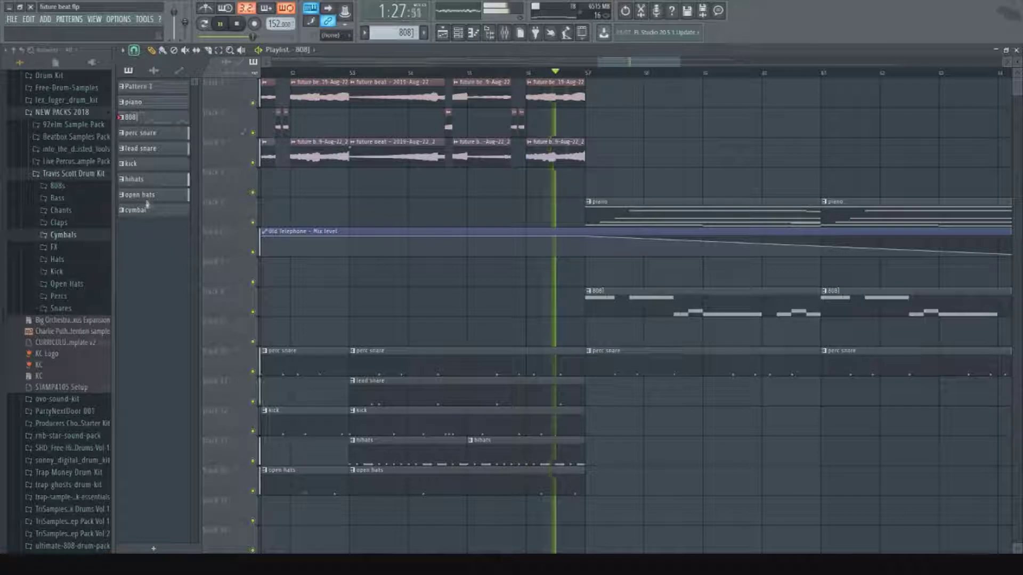
{"action": "left_click", "coordinate": [533, 303]}
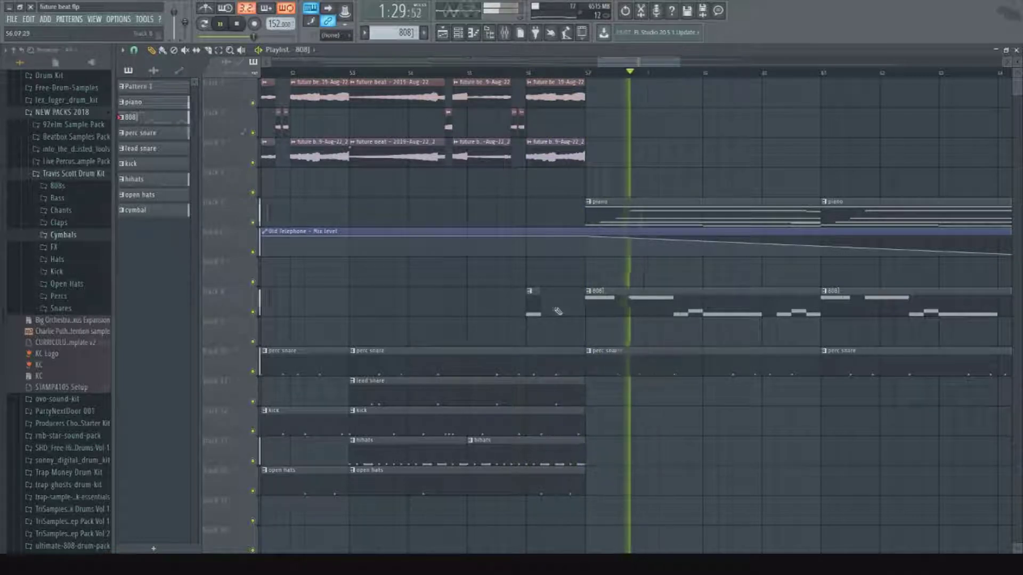
{"action": "mouse_move", "coordinate": [558, 311]}
{"action": "left_mouse_down"}
{"action": "mouse_move", "coordinate": [544, 309]}
{"action": "mouse_move", "coordinate": [575, 306]}
{"action": "left_mouse_up"}
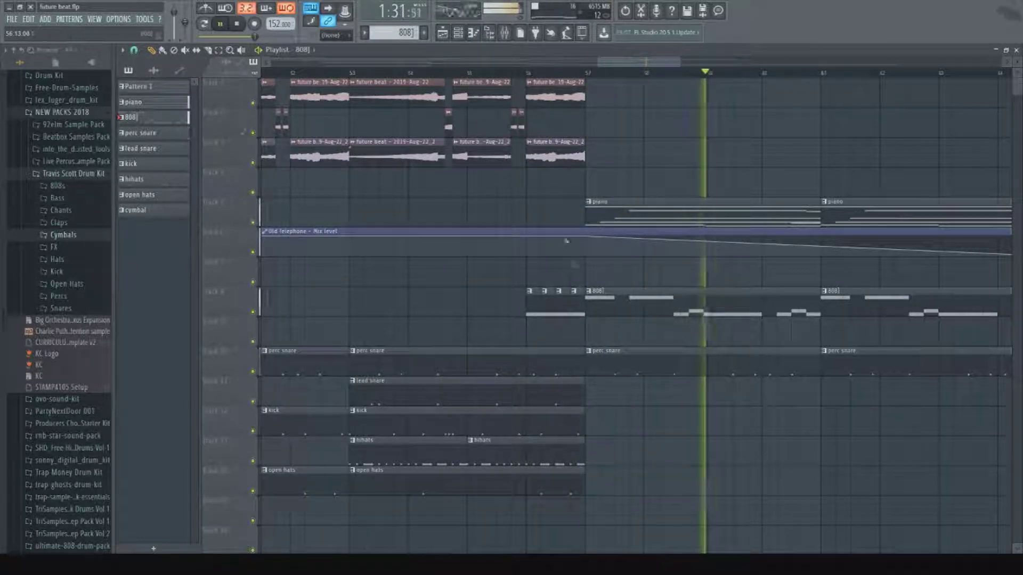
Extend the Old Telephone Mix level automation to about bar 76 and lower its point at bar 73 to the minimum.
{"action": "scroll", "coordinate": [536, 73], "scroll_direction": "down", "scroll_amount": 4}
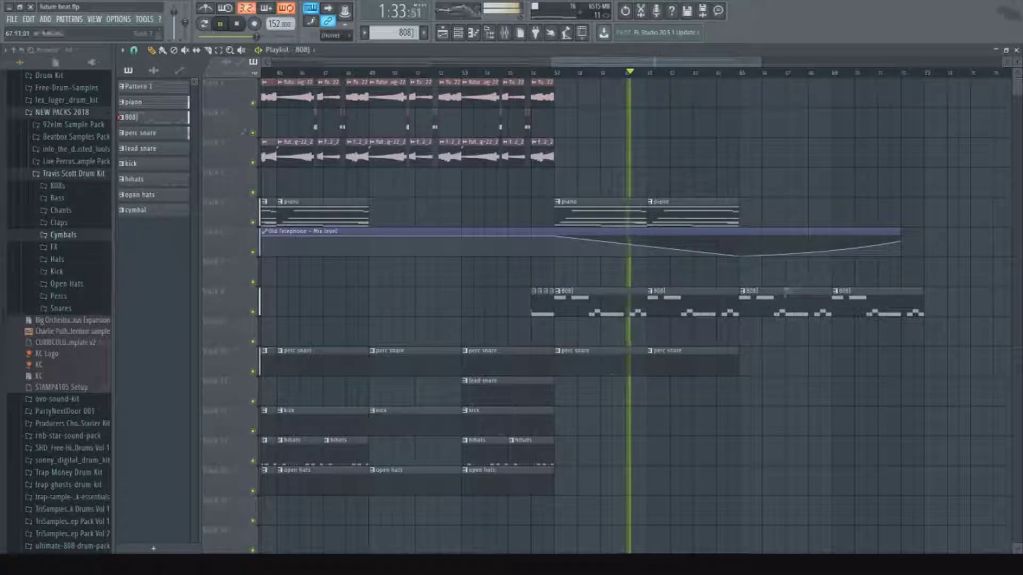
{"action": "left_click_drag", "start_coordinate": [900, 233], "coordinate": [999, 230]}
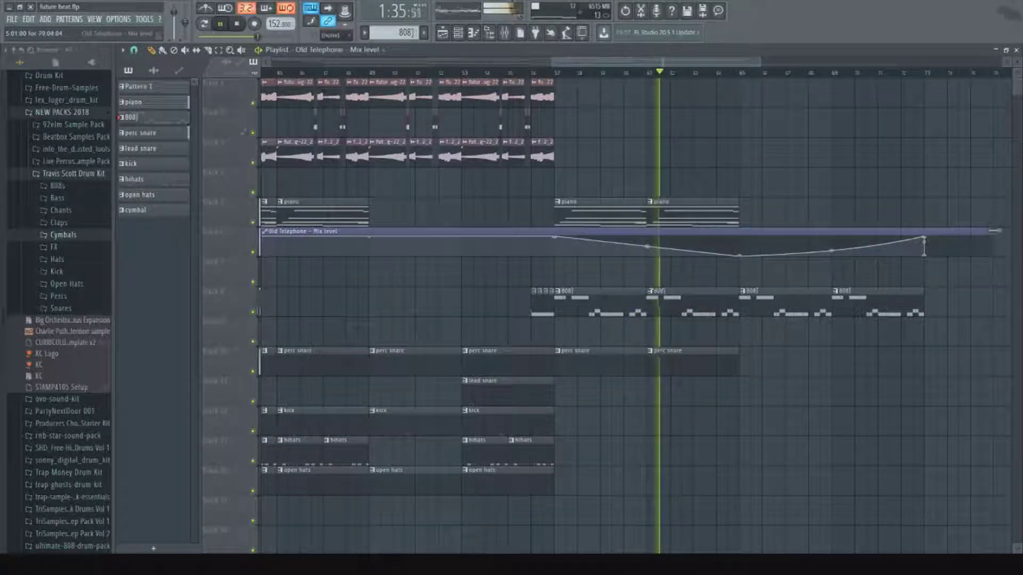
{"action": "left_click_drag", "start_coordinate": [924, 238], "coordinate": [925, 266]}
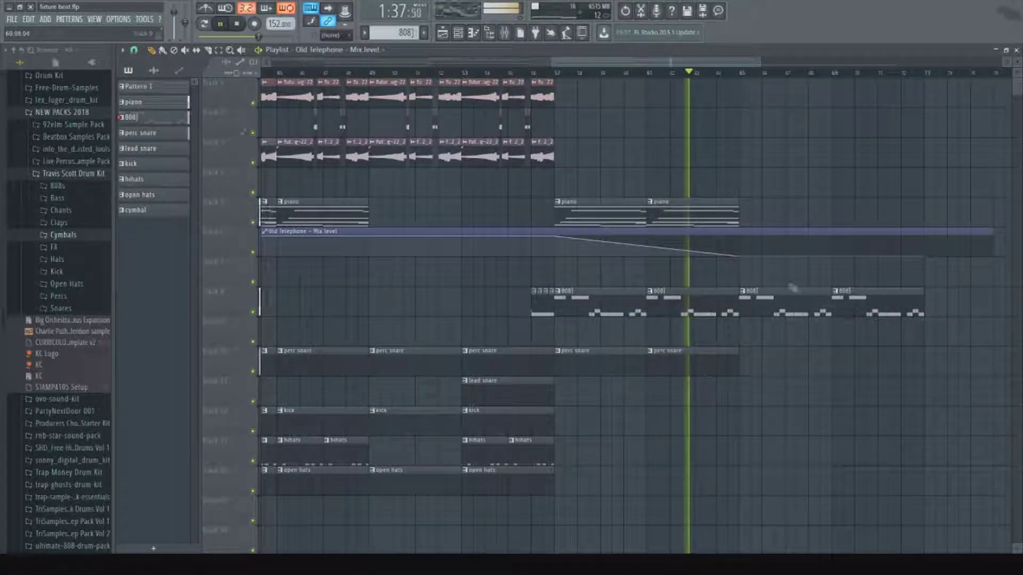
Delete the 808 clips at bars 65 and 69 and adjust the end of the perc snare clip at bar 61.
{"action": "right_click", "coordinate": [789, 302]}
{"action": "right_click", "coordinate": [858, 304]}
{"action": "left_click_drag", "start_coordinate": [736, 365], "coordinate": [747, 372]}
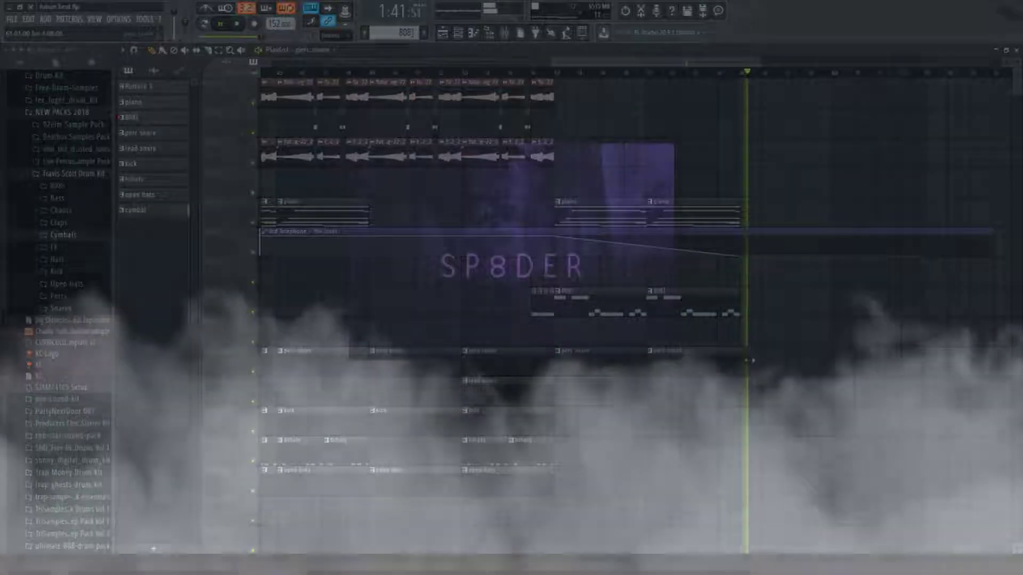